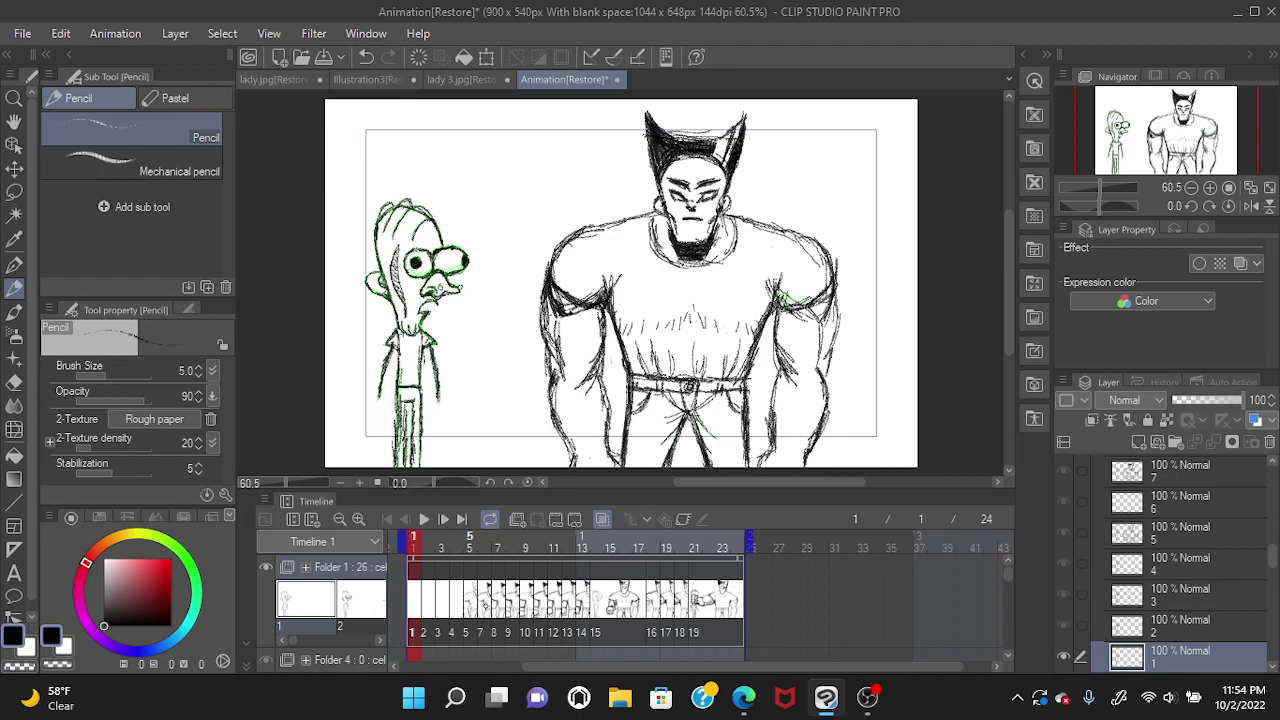
Inspect frames 5, 13, 16 and 18 of the punch animation, and play it through to check the motion.
click(469, 600)
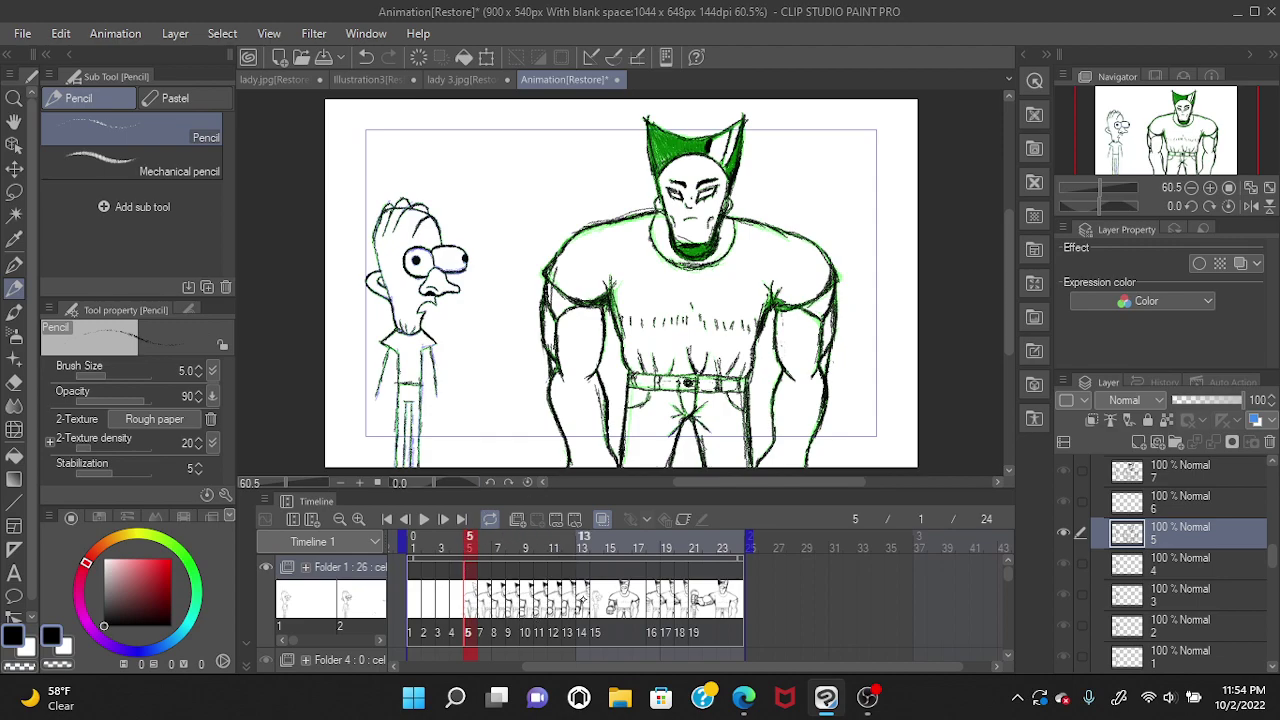
click(583, 603)
click(627, 605)
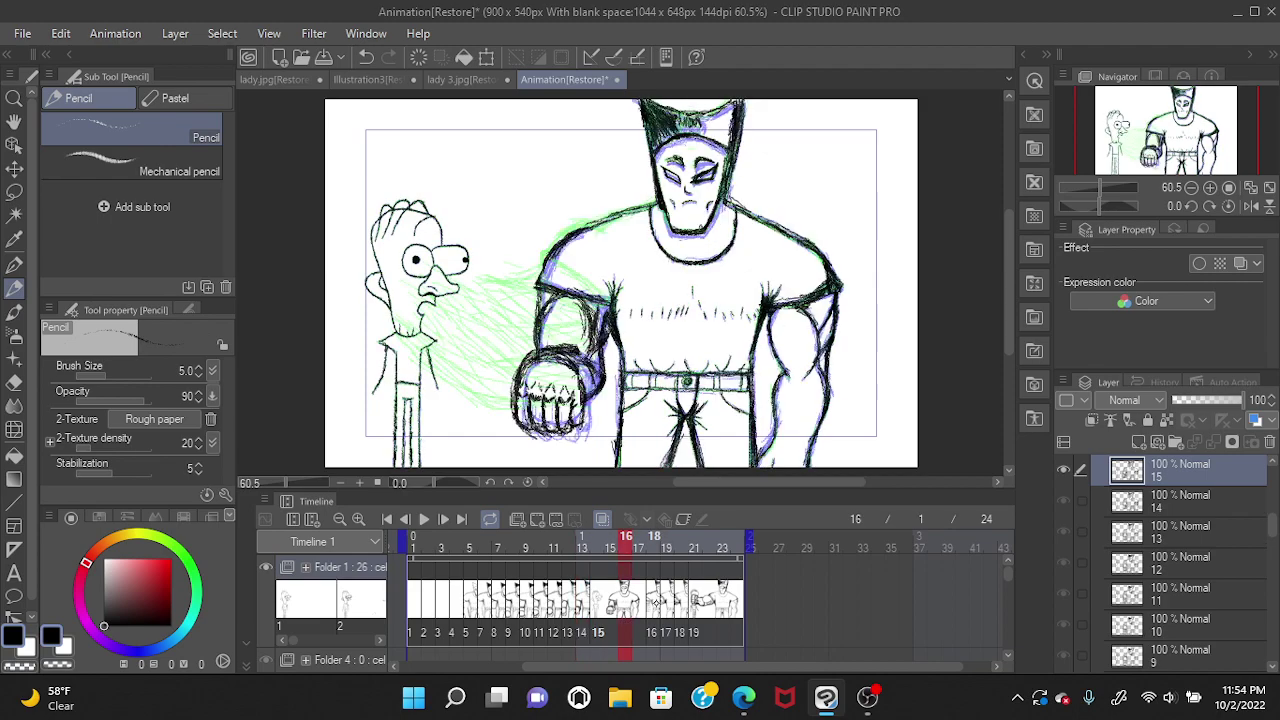
click(655, 603)
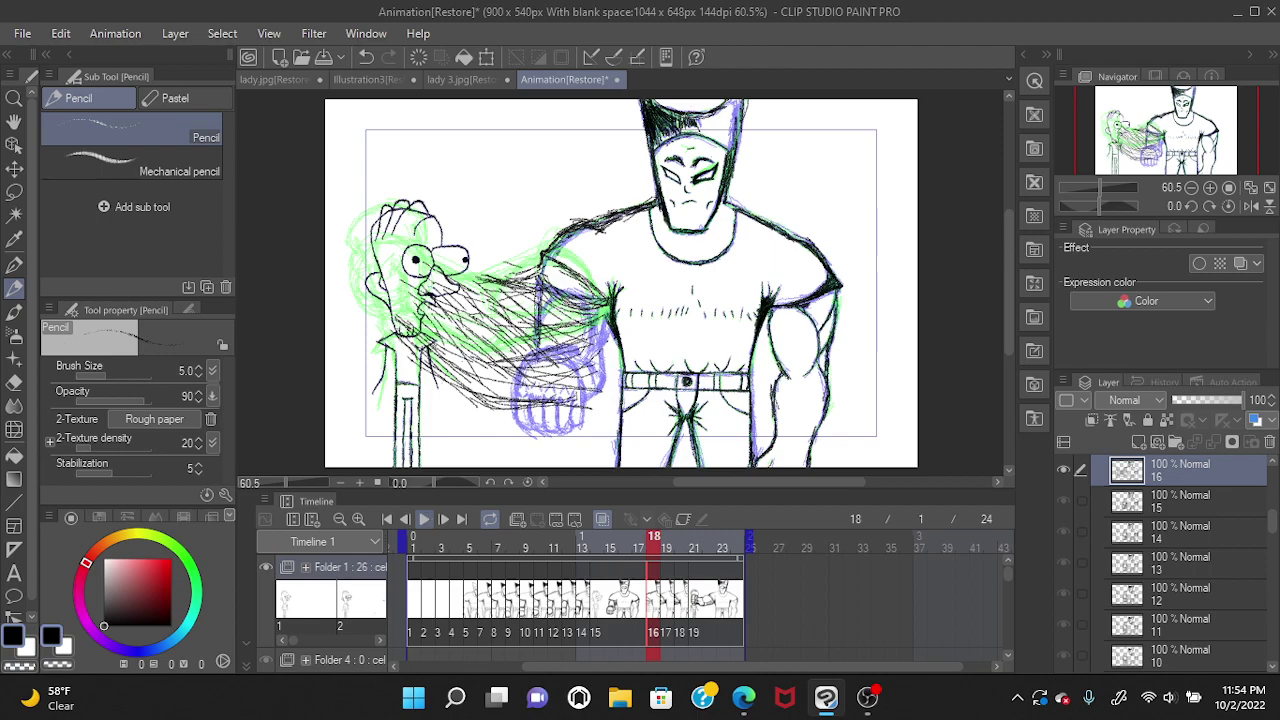
click(424, 519)
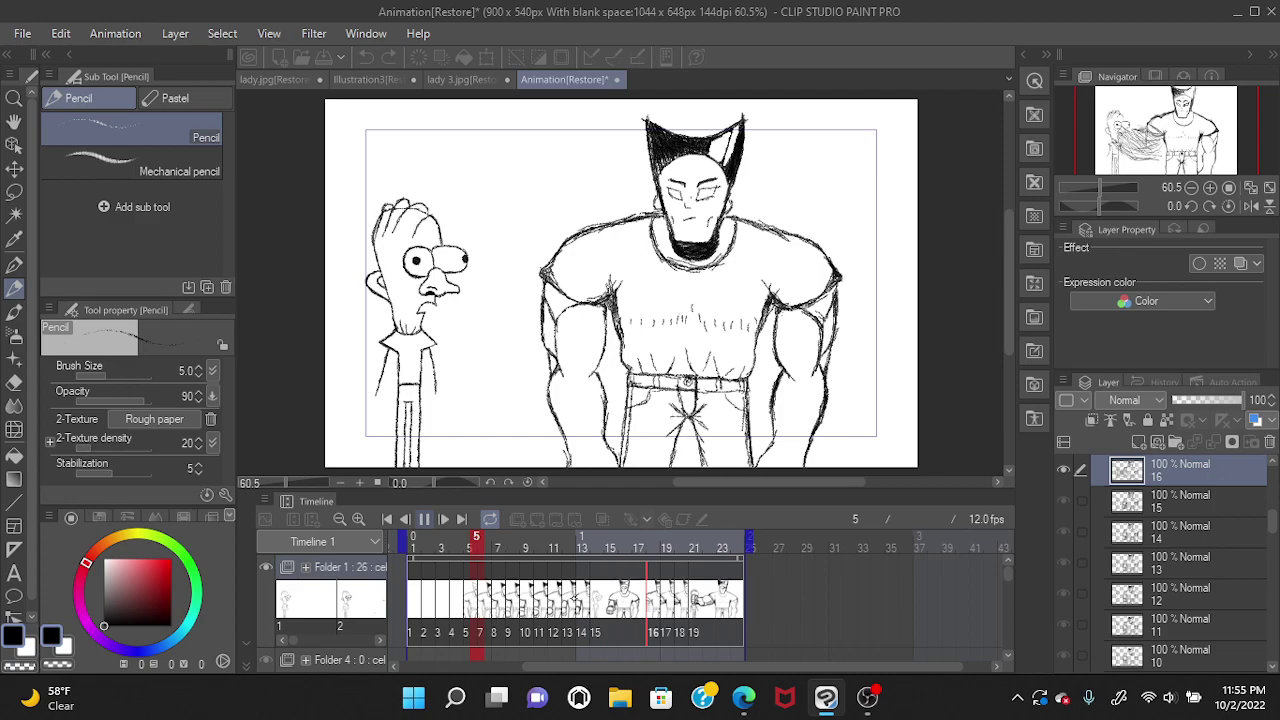
key(Return)
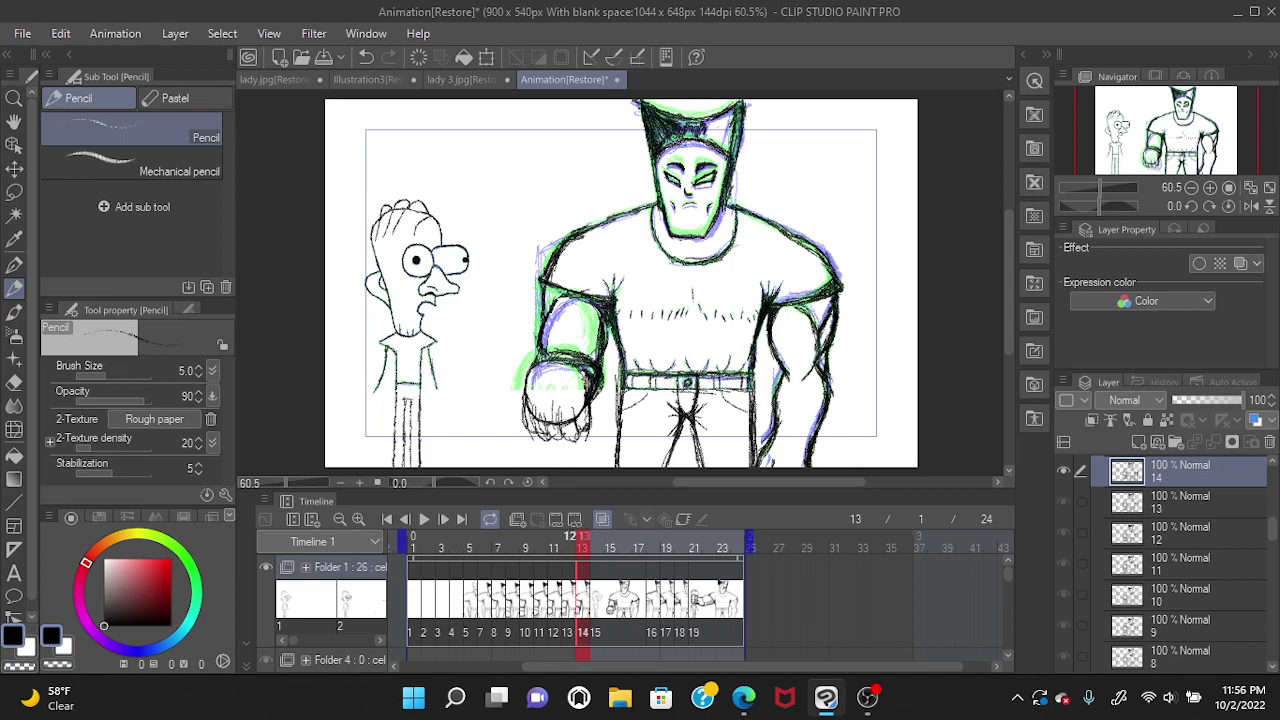
Examine frames 12 back through 8, comparing the muscular man's shoulder and arm outlines between neighbouring frames.
click(567, 546)
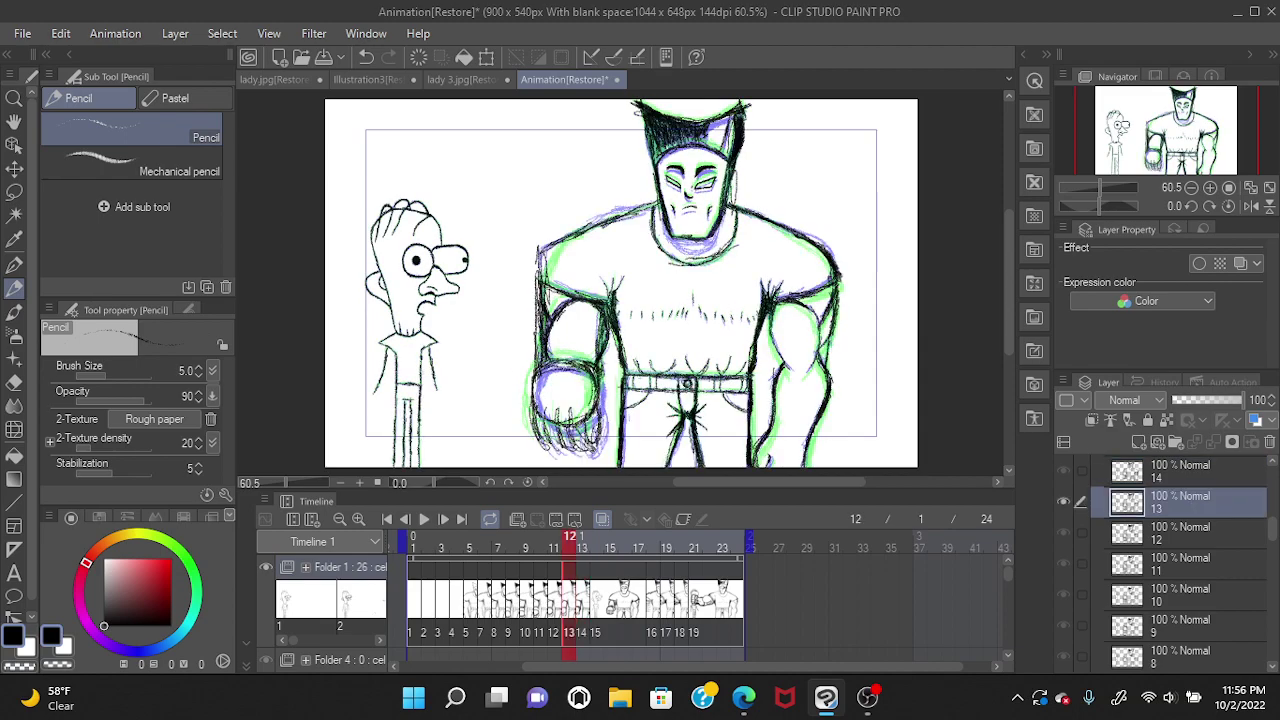
click(555, 600)
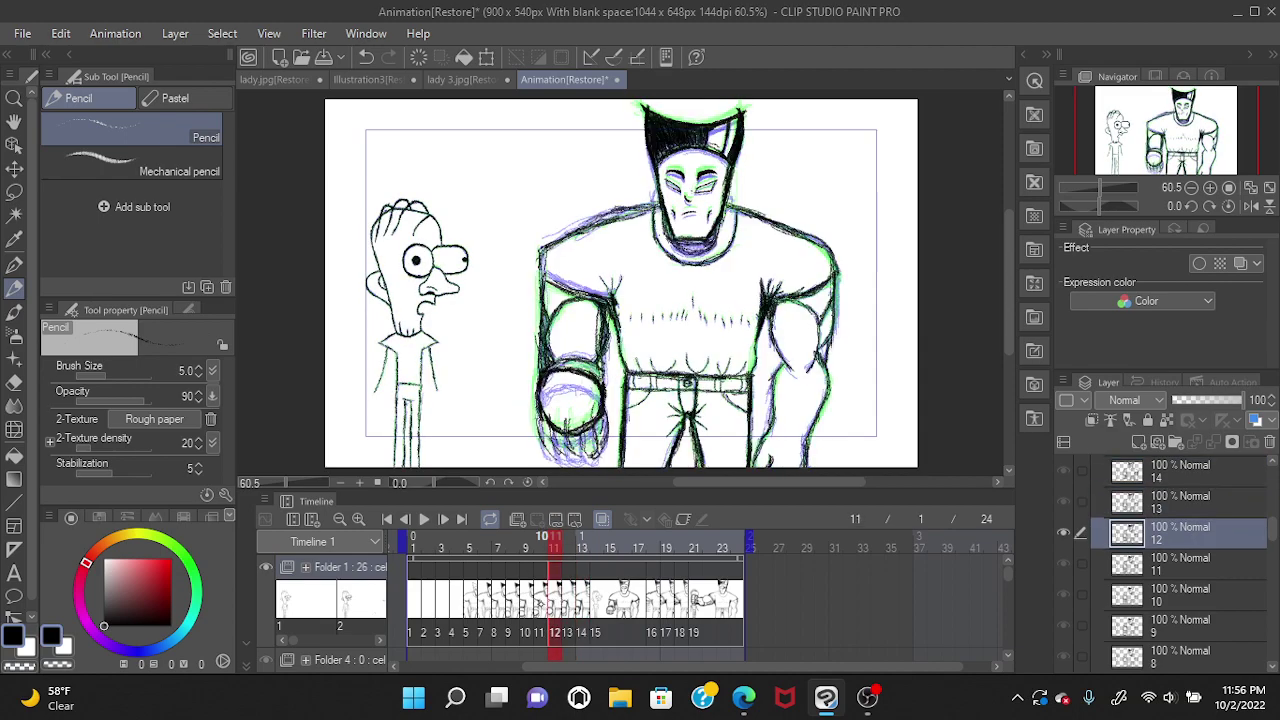
click(540, 605)
click(525, 603)
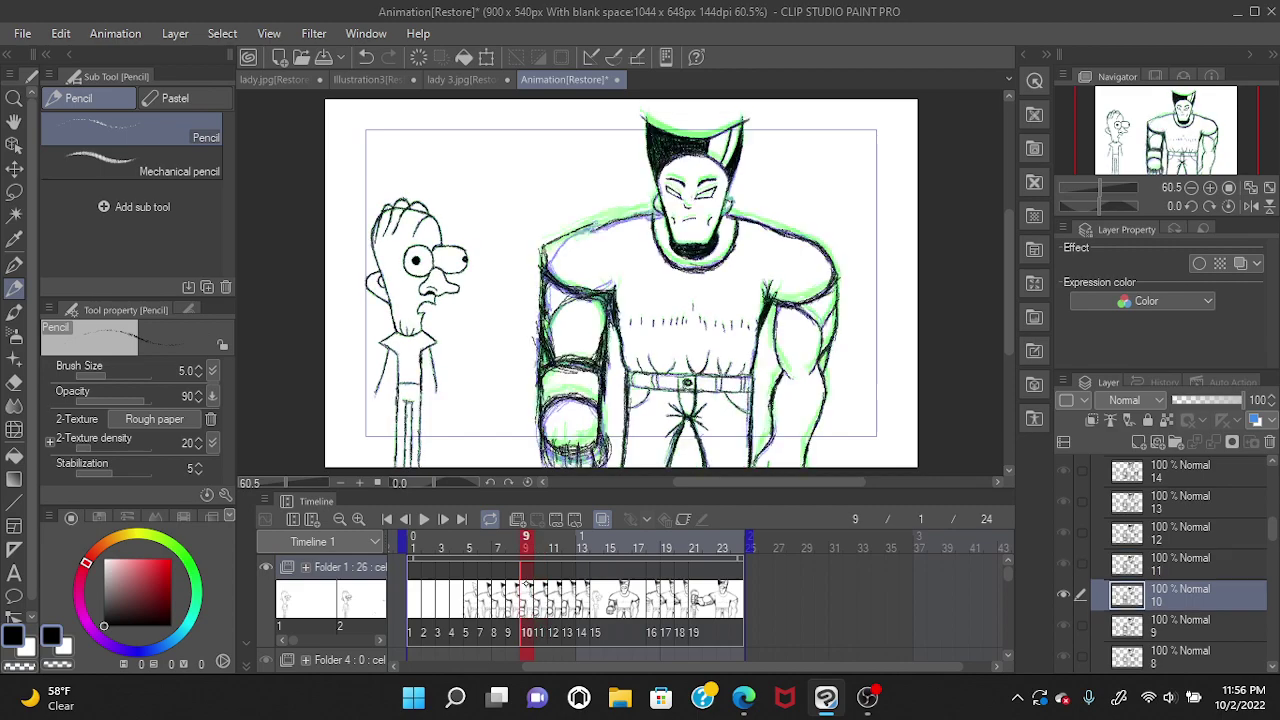
click(511, 601)
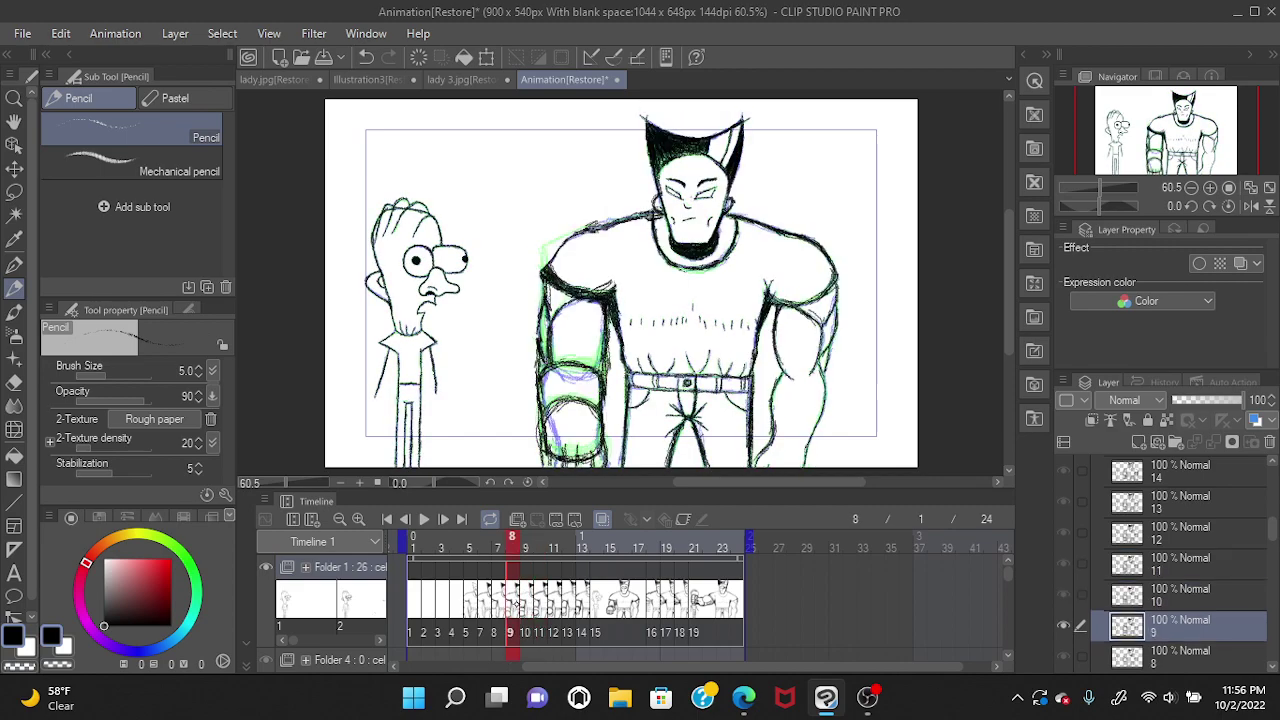
Pencil over the muscular man's shoulder outline beside the thin man on frames 9 and 10, redoing the outer edge stroke once.
click(526, 601)
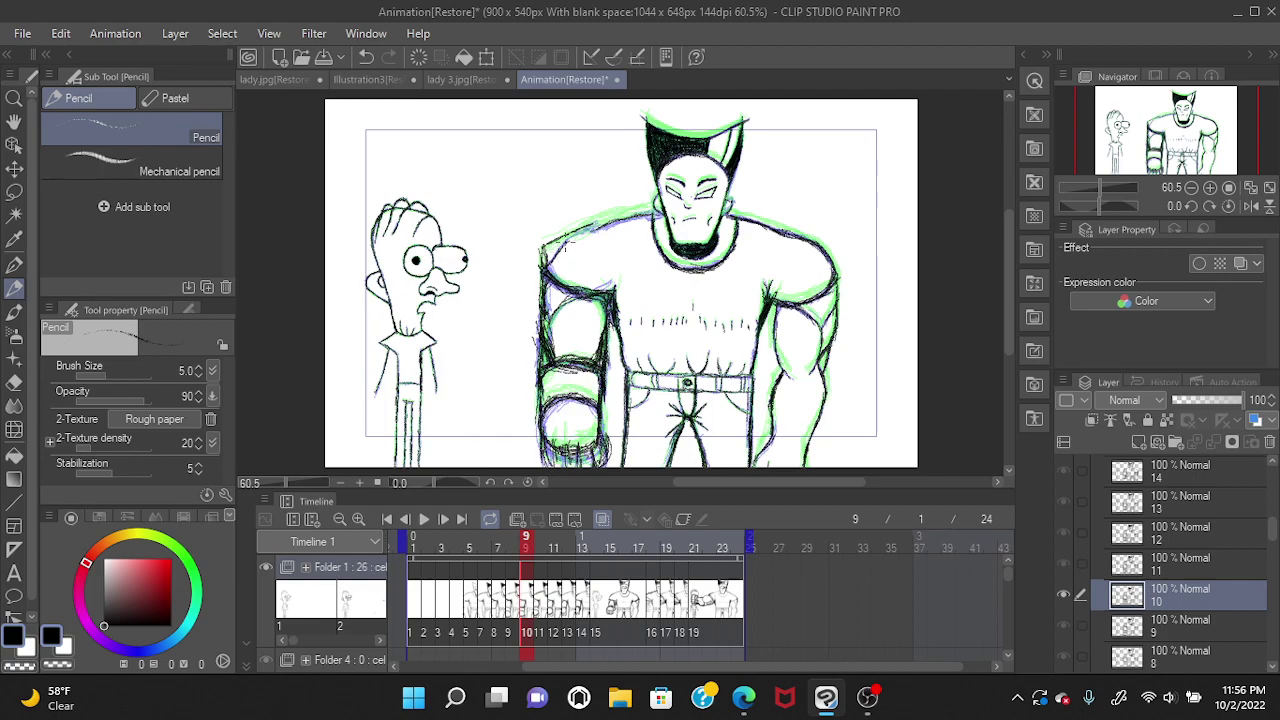
drag(600, 228, 572, 238)
click(540, 540)
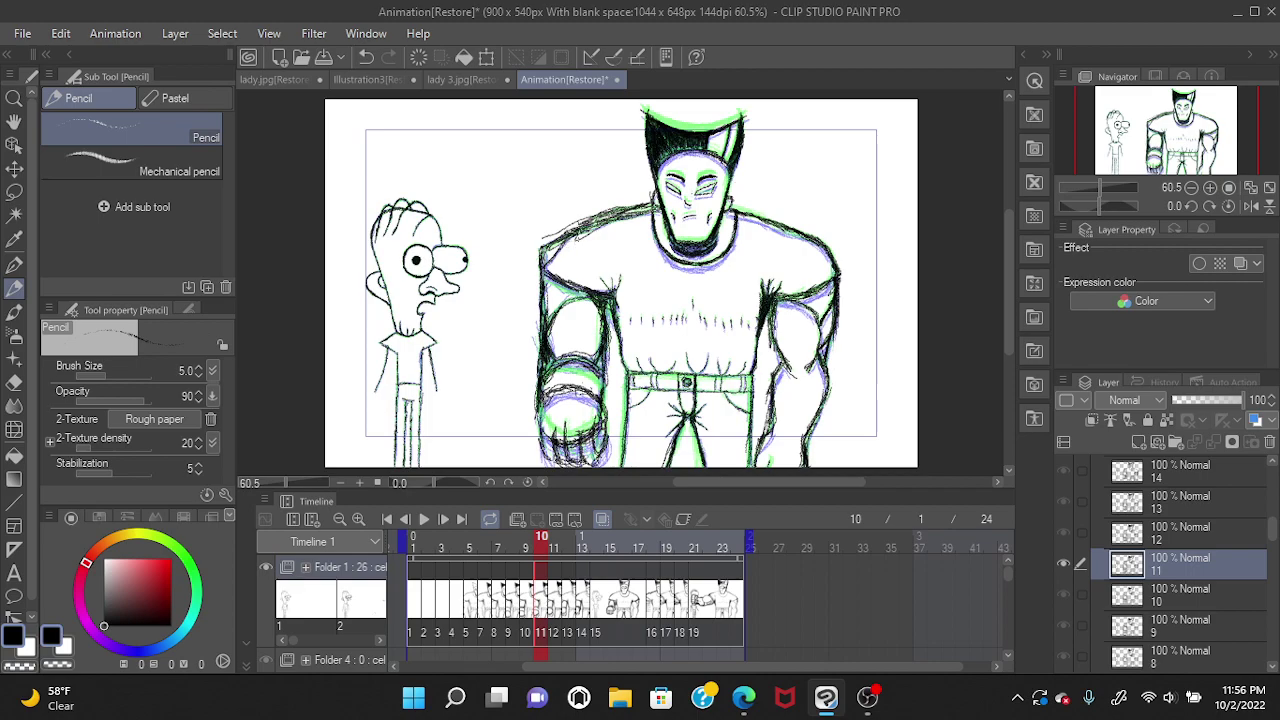
drag(574, 236, 602, 214)
drag(548, 258, 538, 278)
click(366, 57)
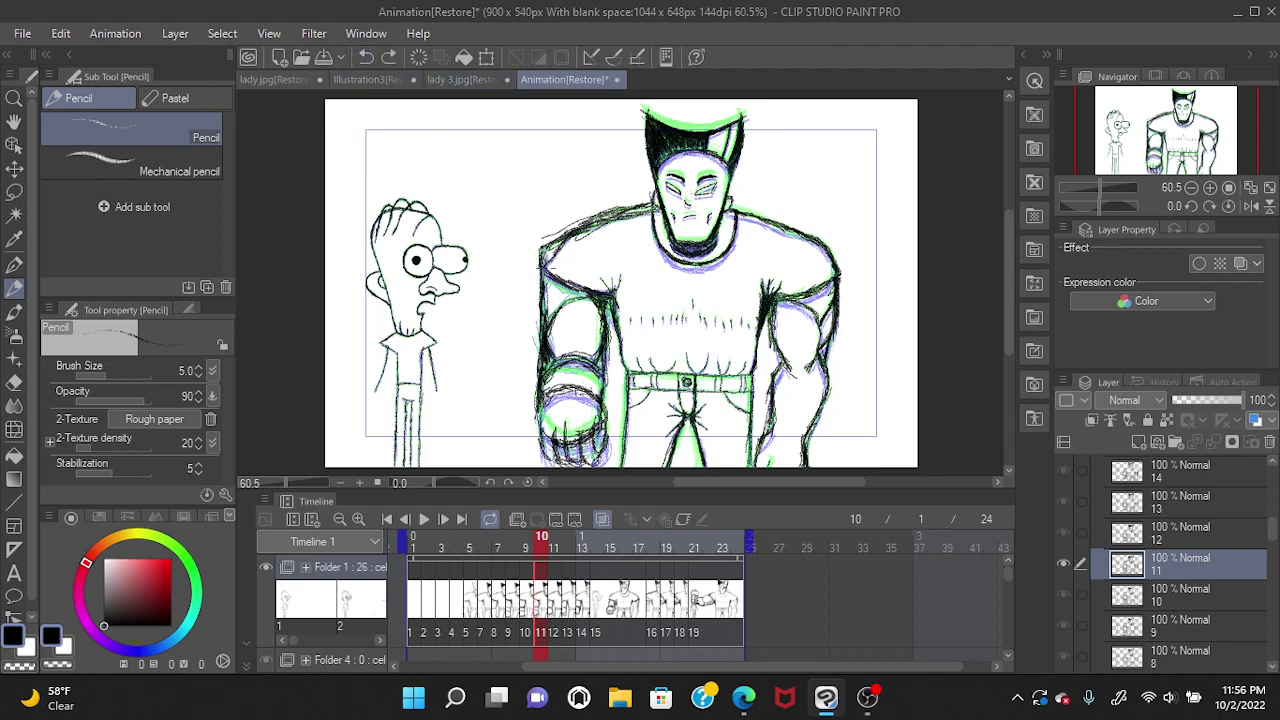
drag(544, 262, 538, 274)
Pencil over the muscular man's shoulder line up to the neck on frame 11.
click(556, 583)
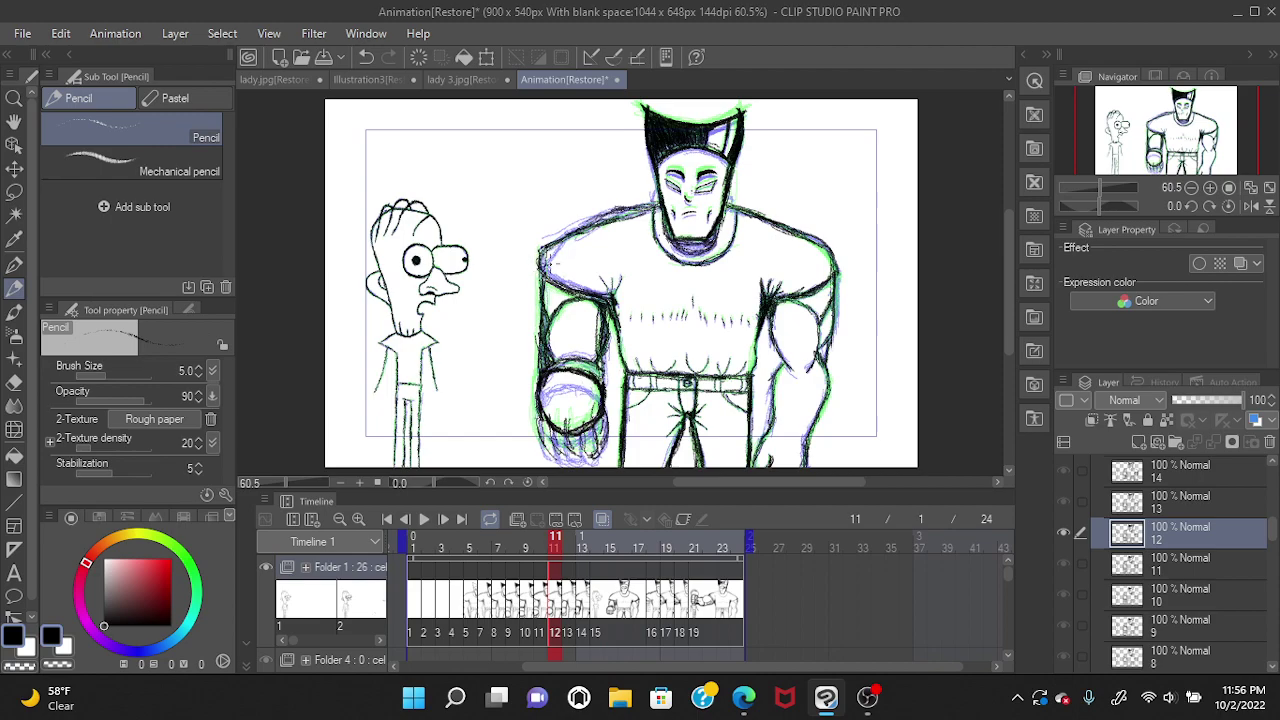
mouse_move(558, 246)
mouse_down()
mouse_move(544, 270)
mouse_move(588, 226)
mouse_up()
drag(632, 211, 602, 219)
Sketch a rounder outer shoulder contour on the muscular man's punching arm on frame 12.
click(568, 537)
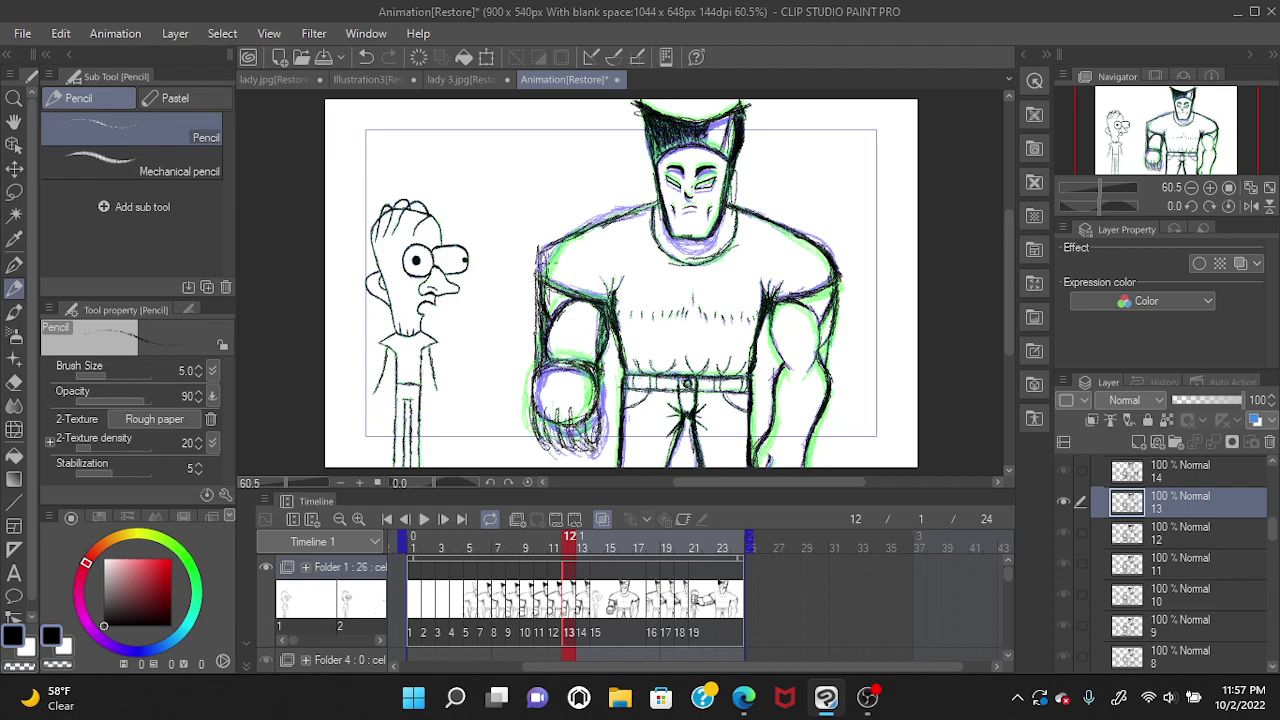
drag(540, 286, 564, 246)
mouse_move(548, 282)
mouse_down()
mouse_move(572, 234)
mouse_move(548, 254)
mouse_up()
drag(582, 234, 554, 252)
drag(582, 231, 554, 256)
drag(564, 244, 550, 268)
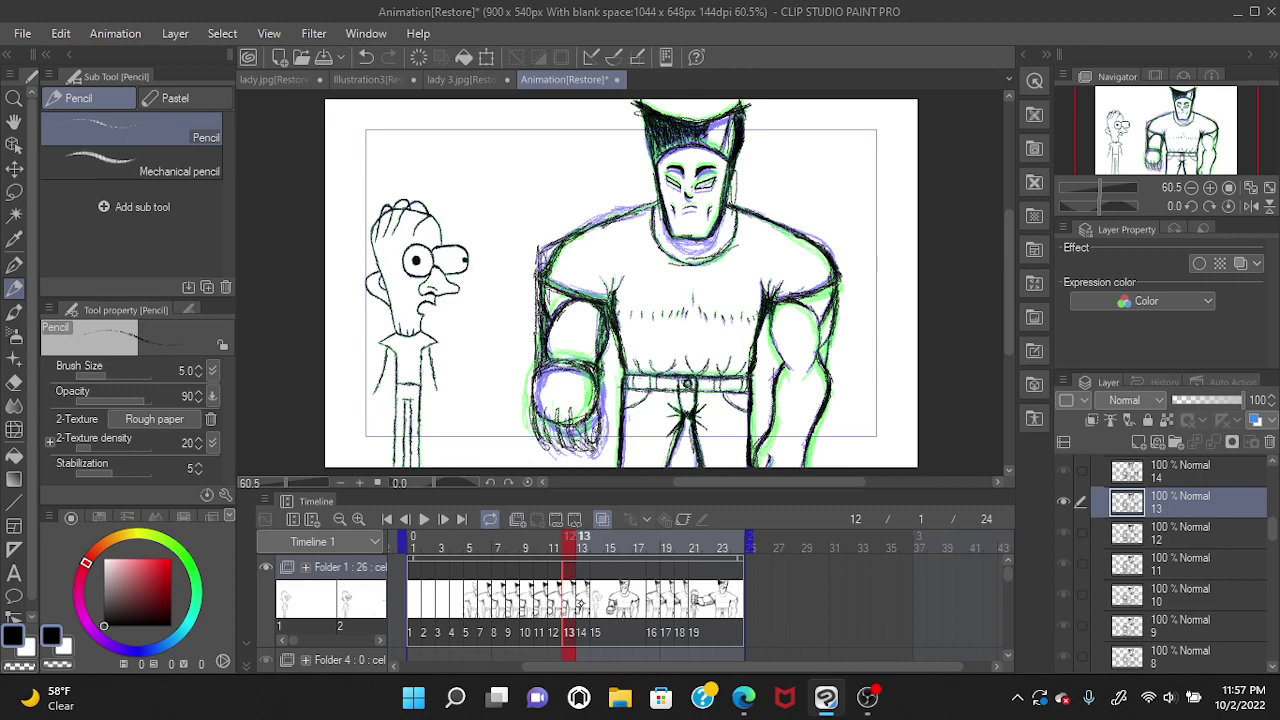
Compare frame 12 with the following frames and erase the pointed shoulder corner on frame 12 with the Hard eraser.
click(582, 602)
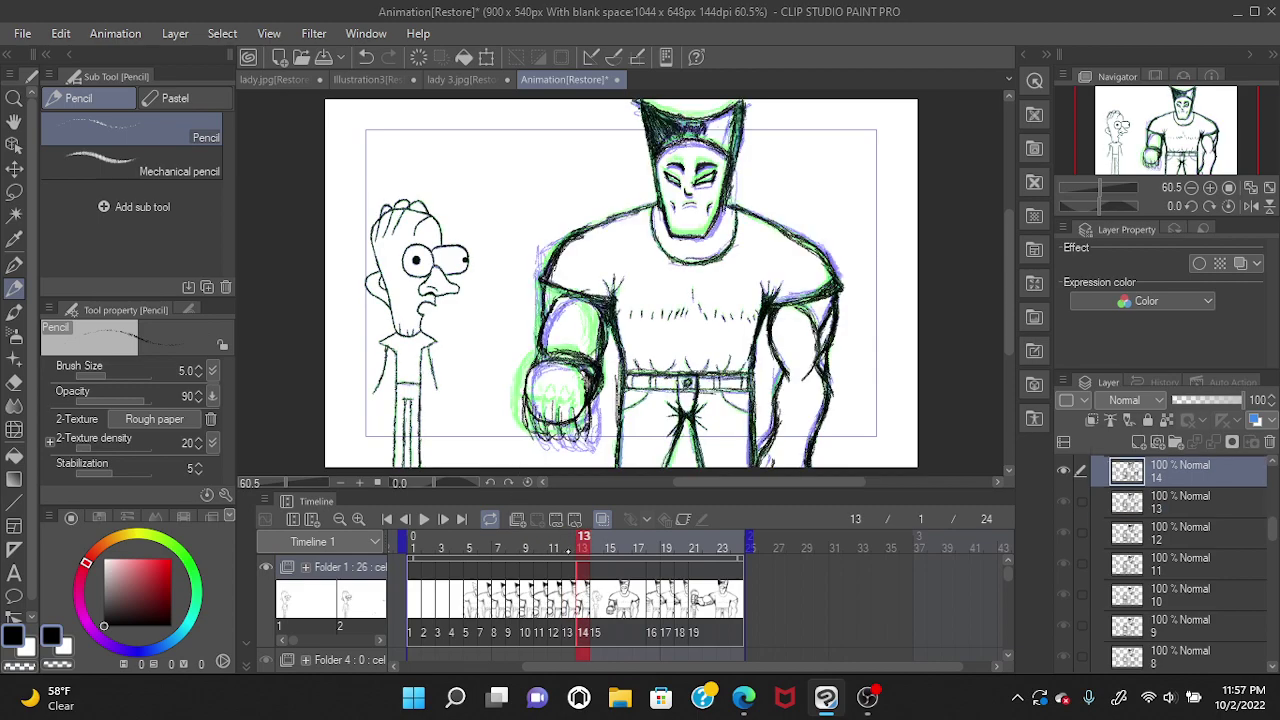
click(603, 600)
click(568, 600)
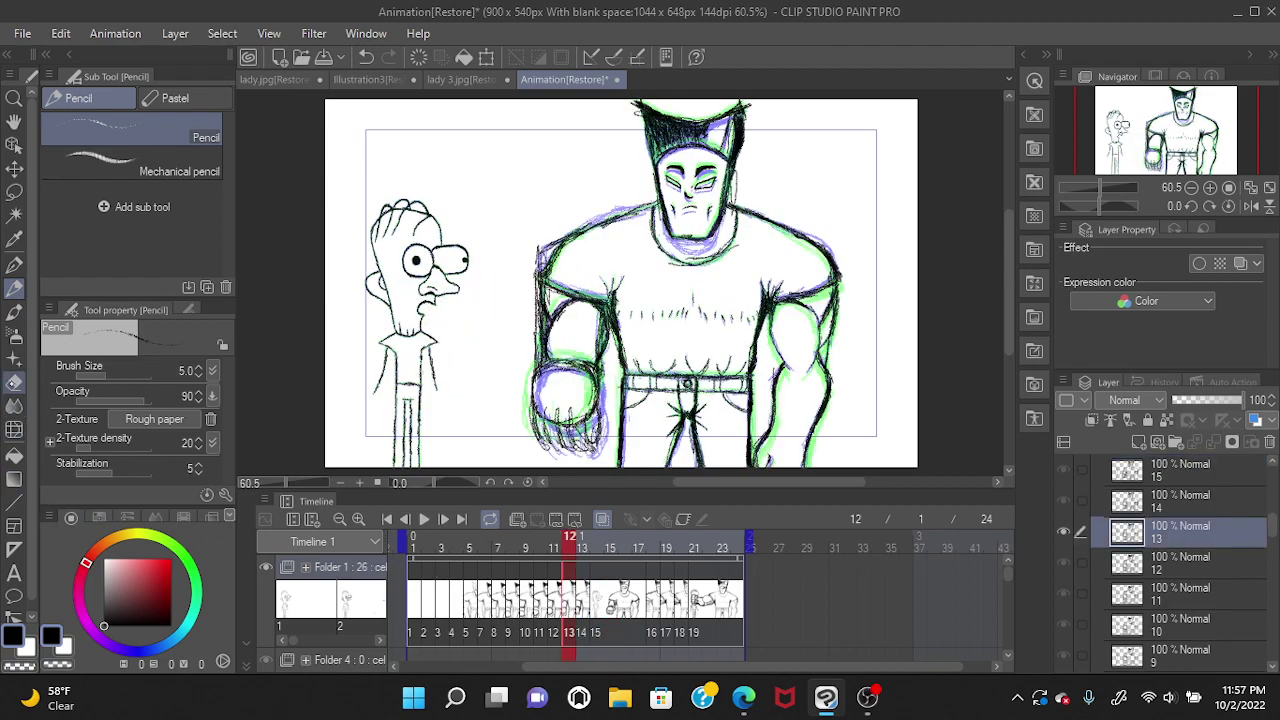
click(14, 382)
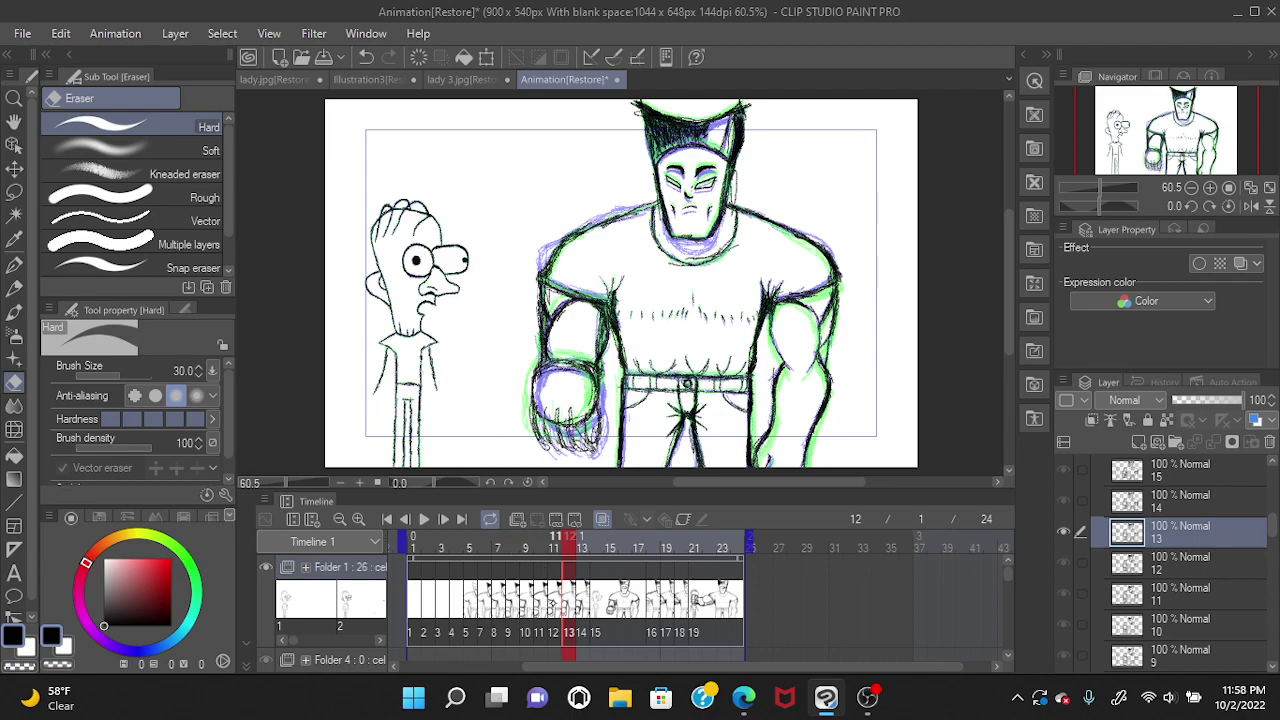
Erase the pointed outer shoulder corner of the muscular man on frames 11, 10 and 9.
click(552, 541)
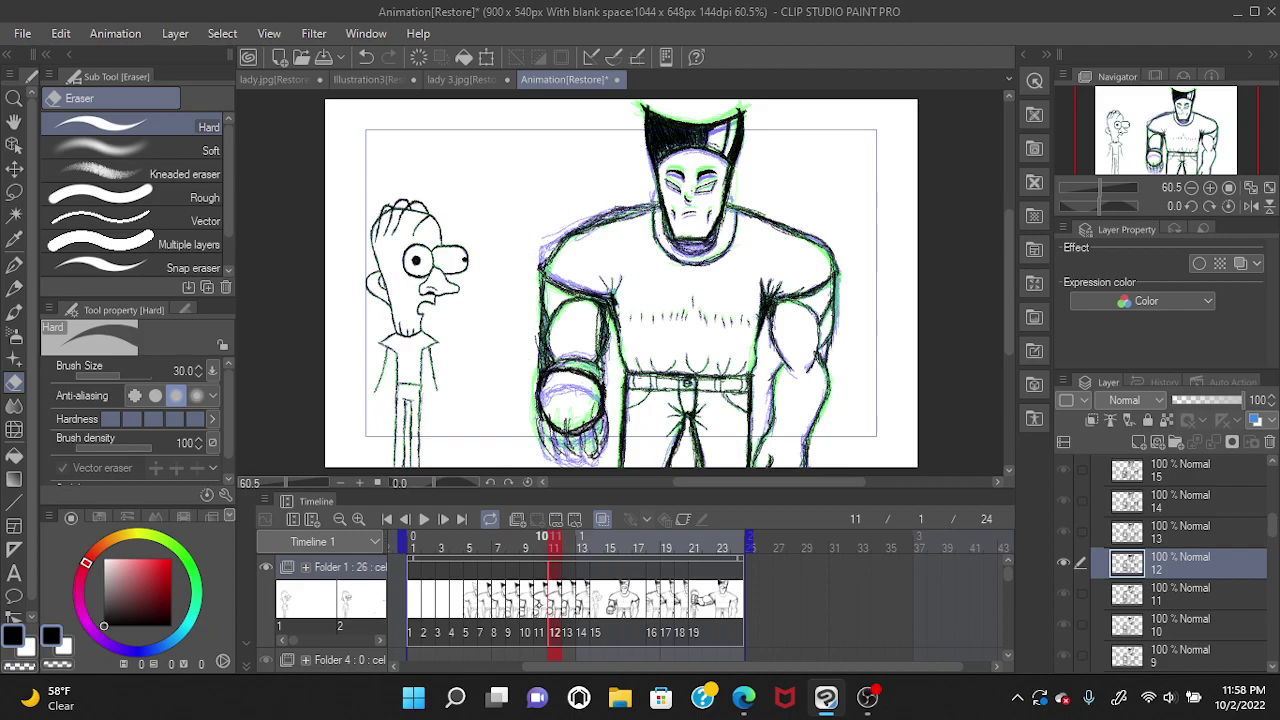
key(Left)
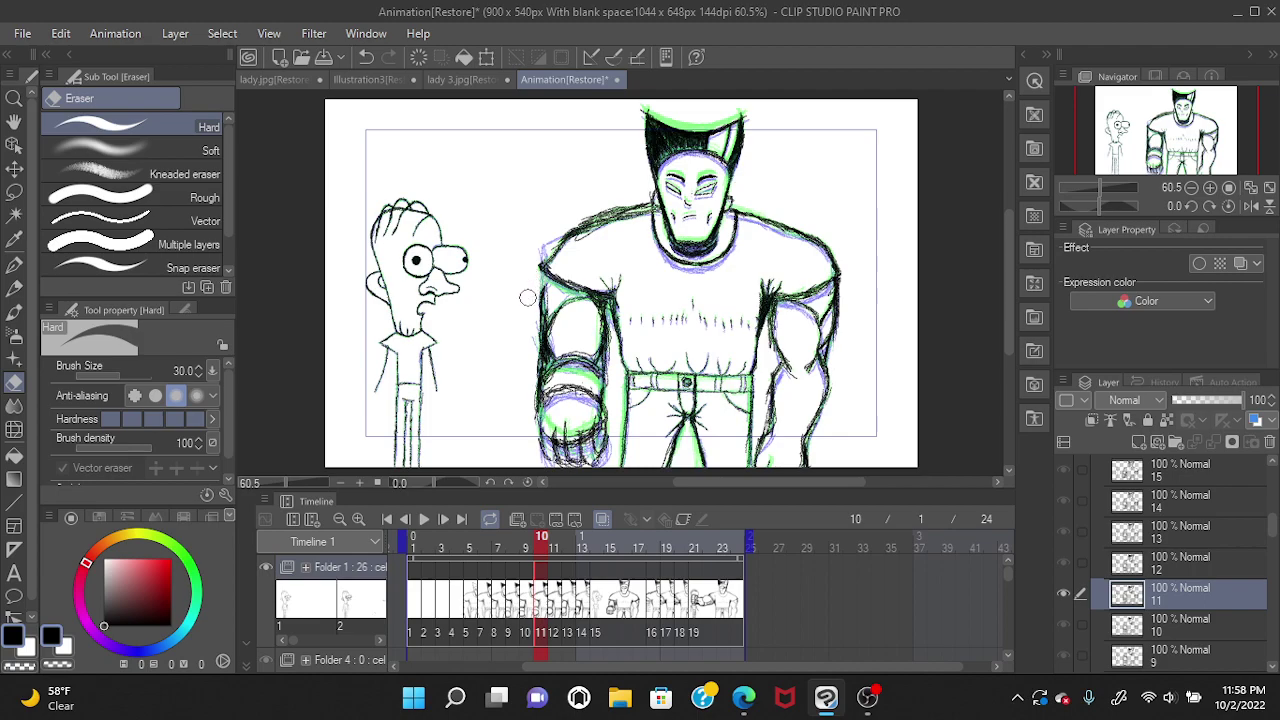
click(526, 604)
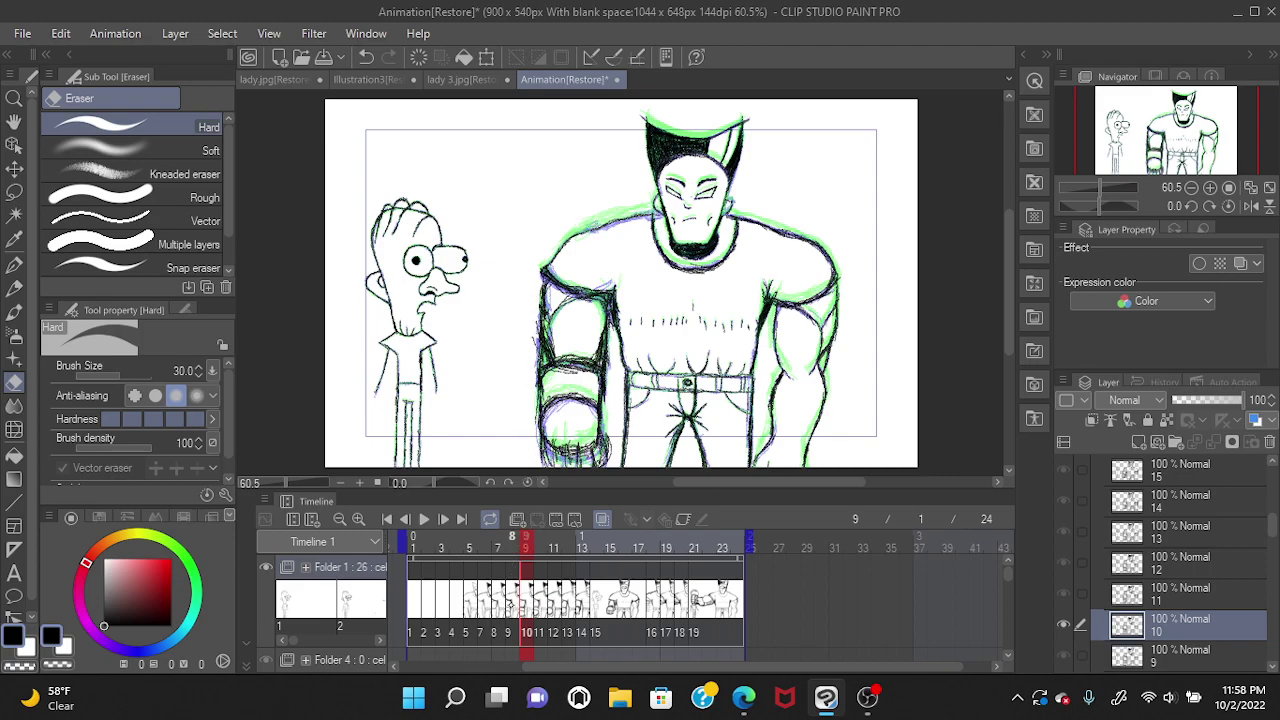
Pencil in the curved top of the muscular man's shoulder on frame 8.
click(510, 604)
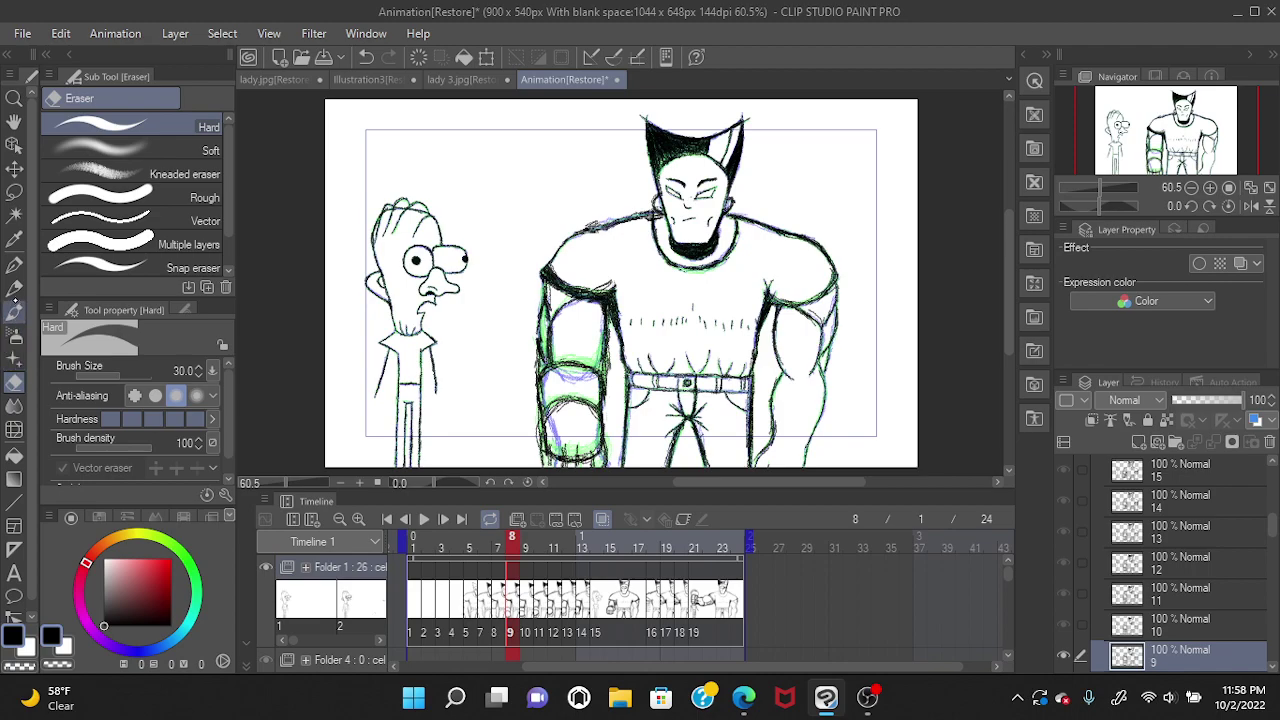
click(14, 288)
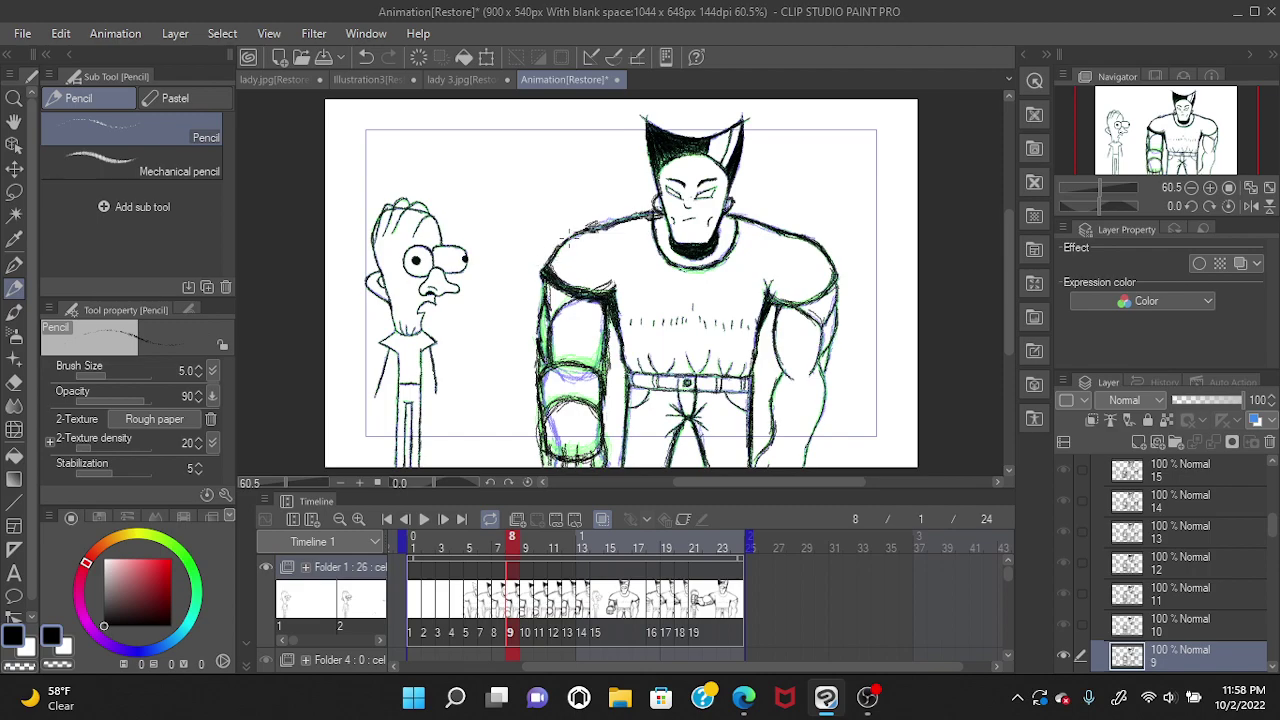
drag(549, 251, 587, 228)
Pencil a rounded shoulder curve where the corners were erased on frames 9 and 10.
click(533, 565)
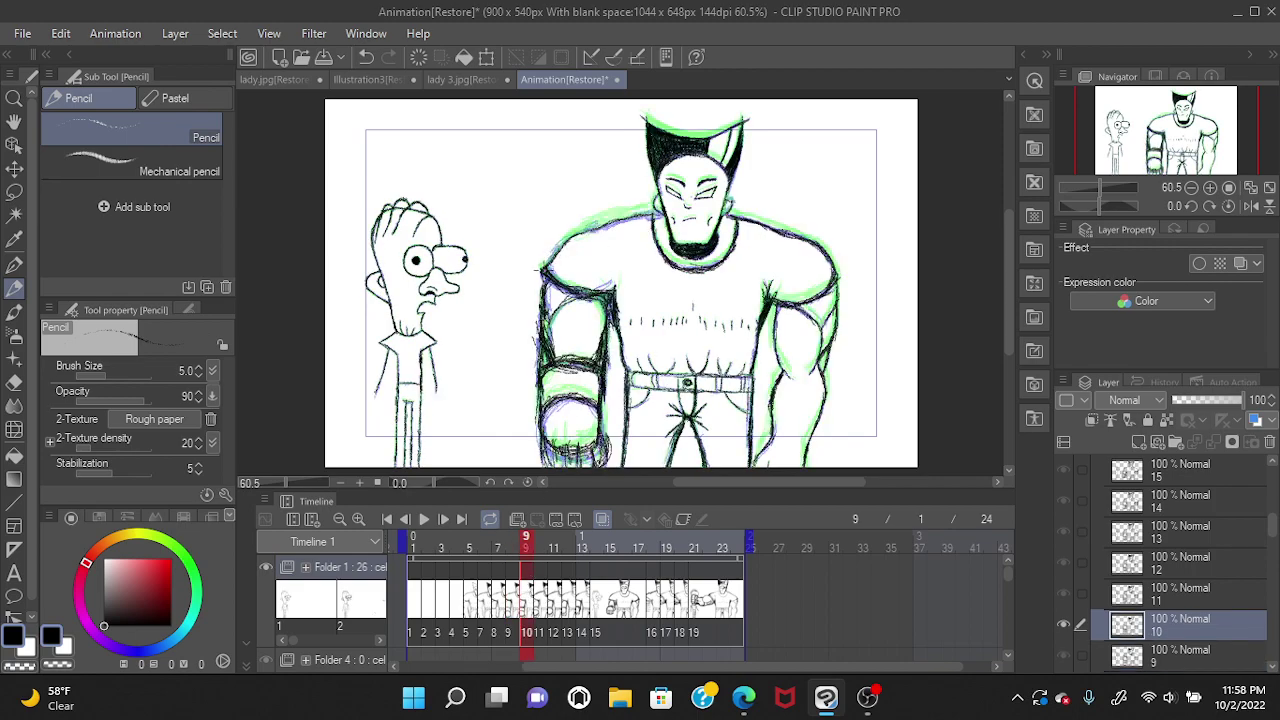
mouse_move(545, 276)
mouse_down()
mouse_move(557, 245)
mouse_move(598, 226)
mouse_up()
click(541, 547)
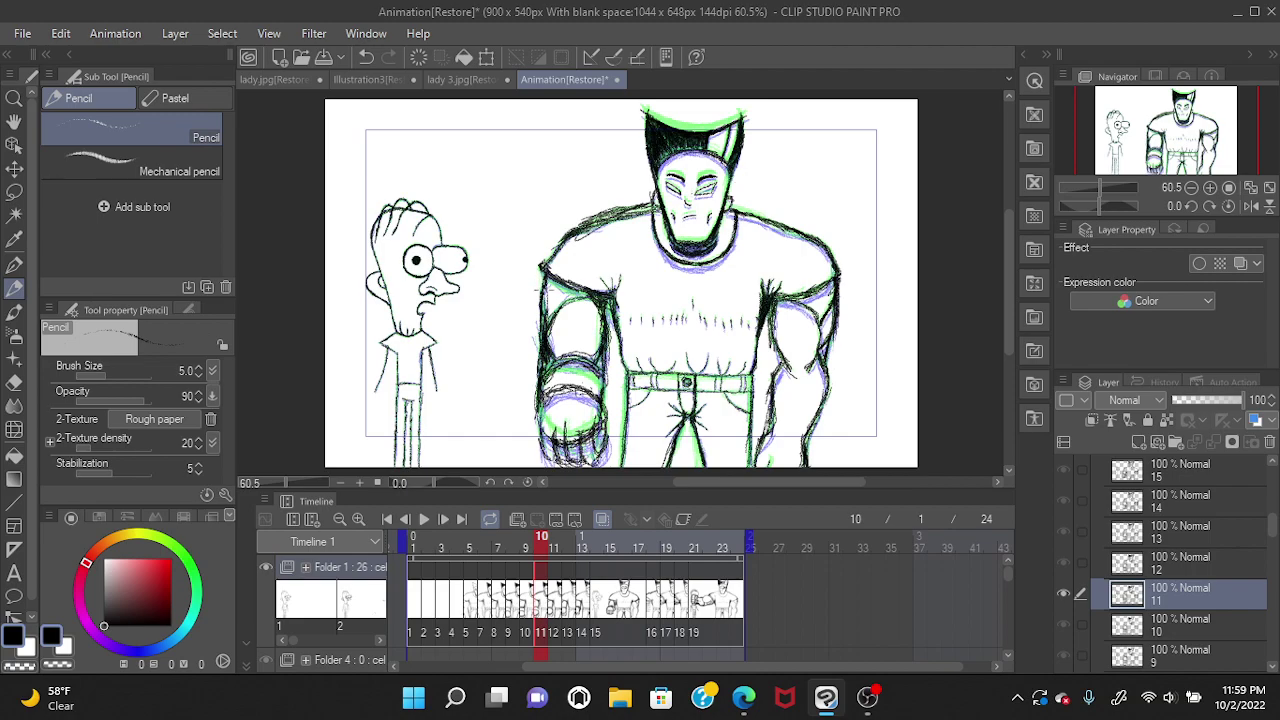
mouse_move(540, 272)
mouse_down()
mouse_move(553, 294)
mouse_move(550, 250)
mouse_move(562, 246)
mouse_up()
Check the shoulder on frames 11 and 12, toggling the last stroke off and on, and play back the animation.
click(554, 598)
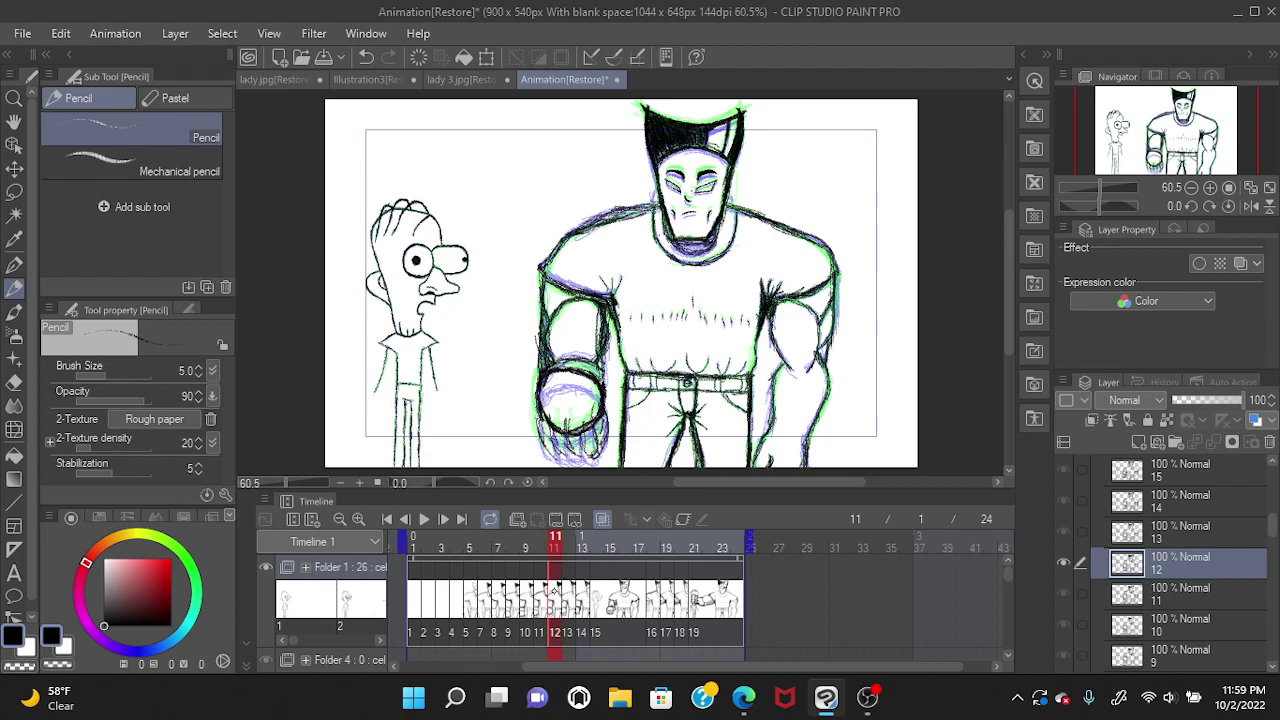
click(569, 600)
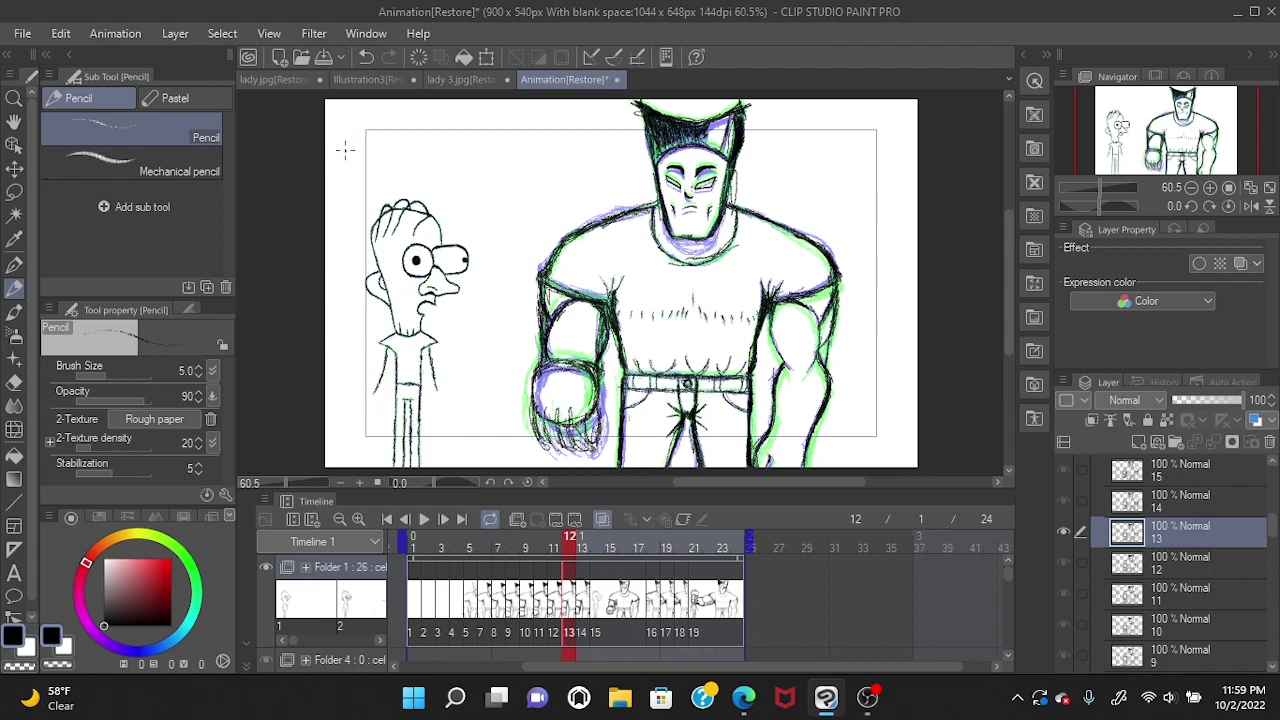
click(366, 57)
click(388, 57)
click(423, 519)
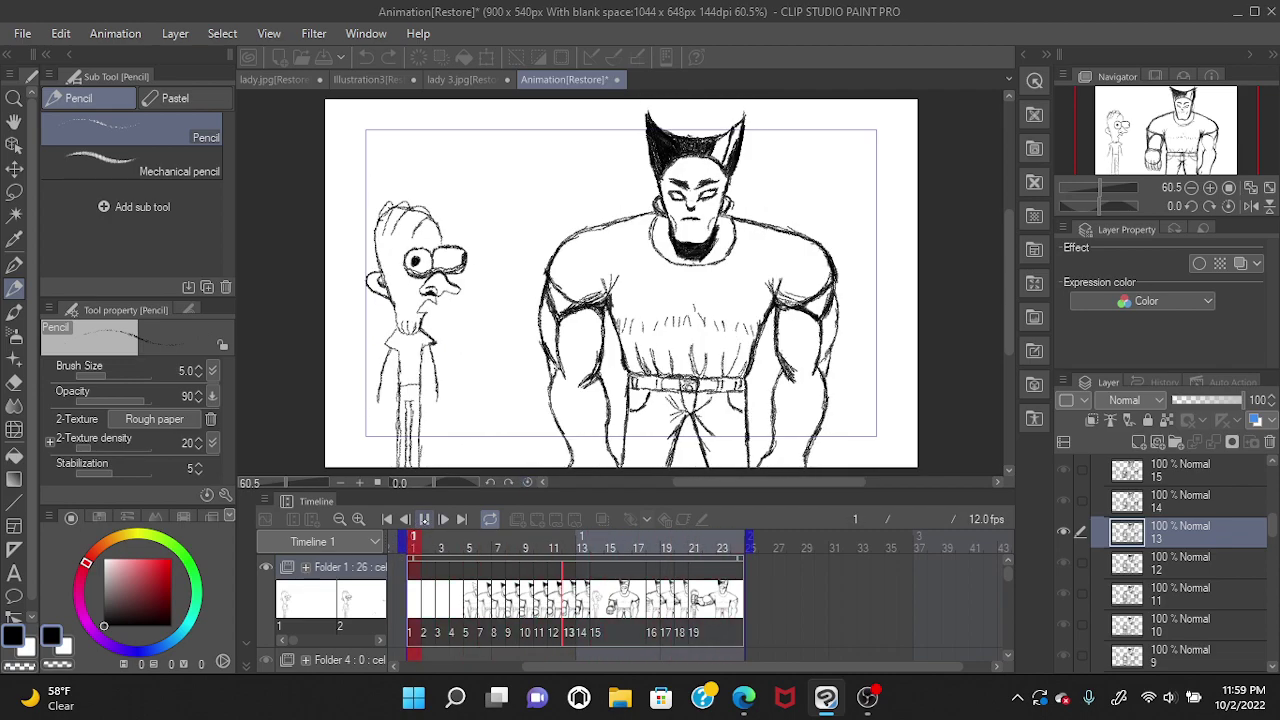
key(space)
Erase stray shoulder lines on frame 11 and try the same on frame 10, undoing the last erasure.
click(553, 600)
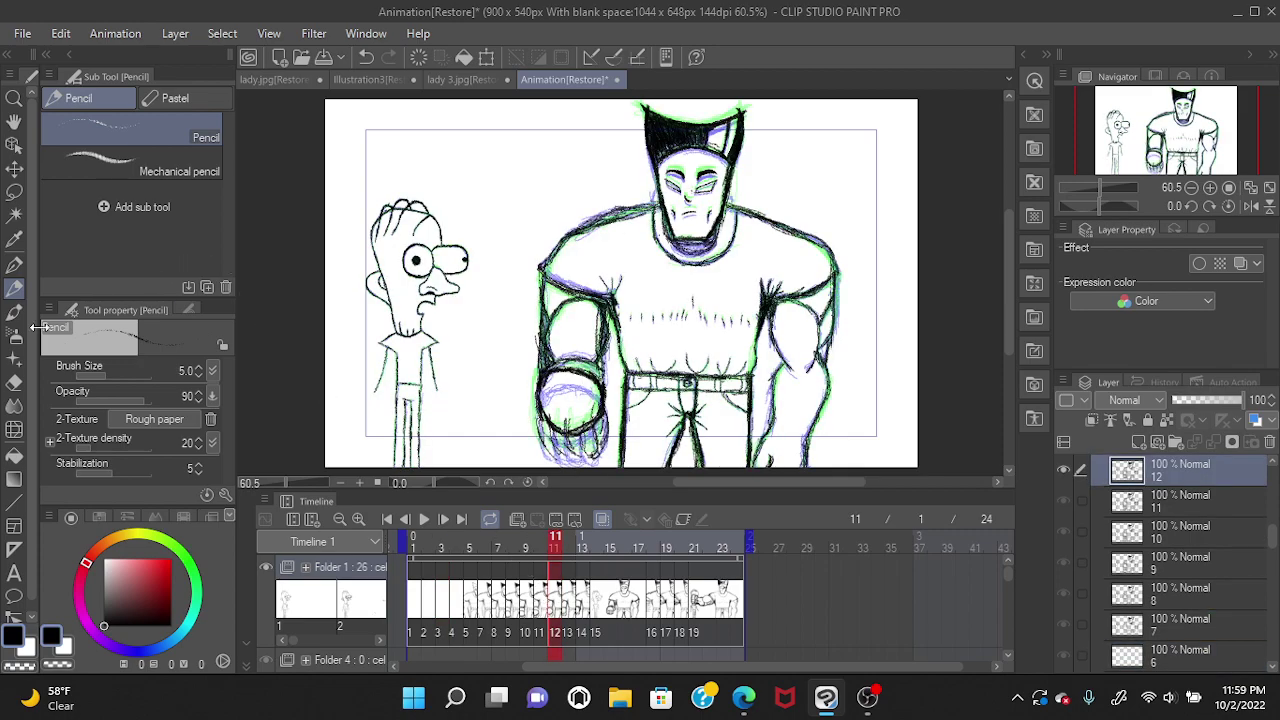
click(14, 381)
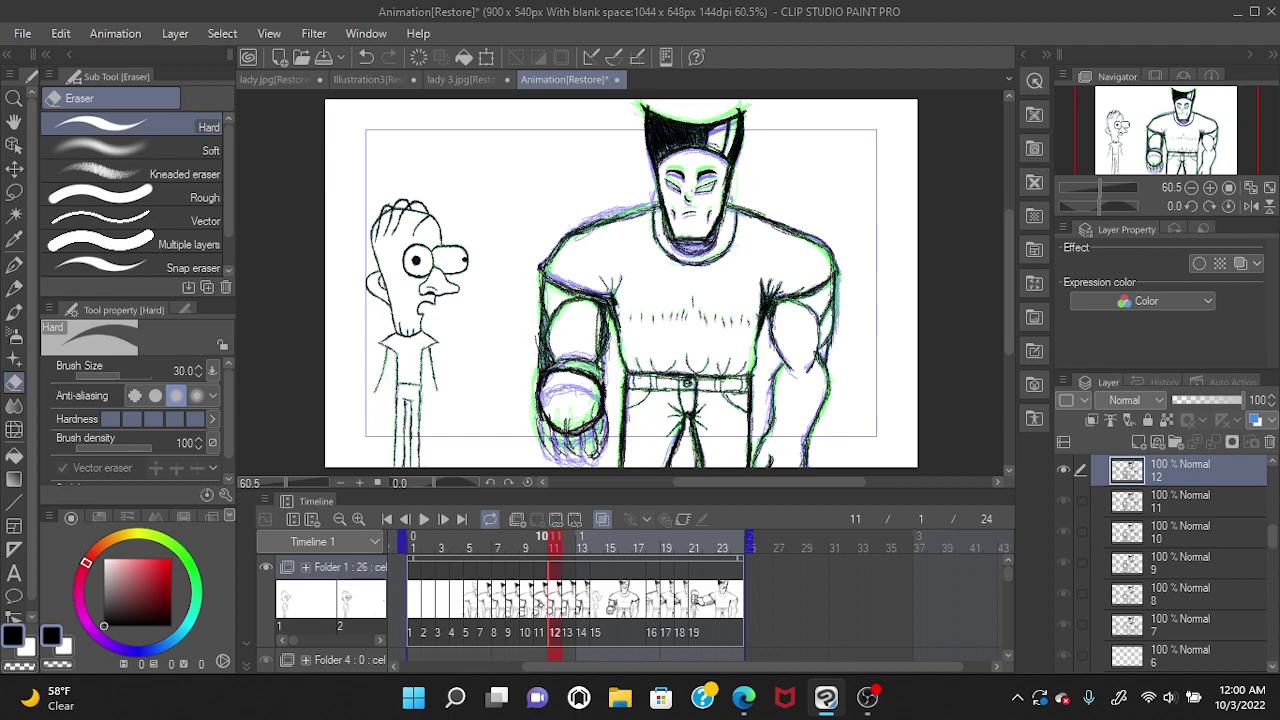
click(542, 604)
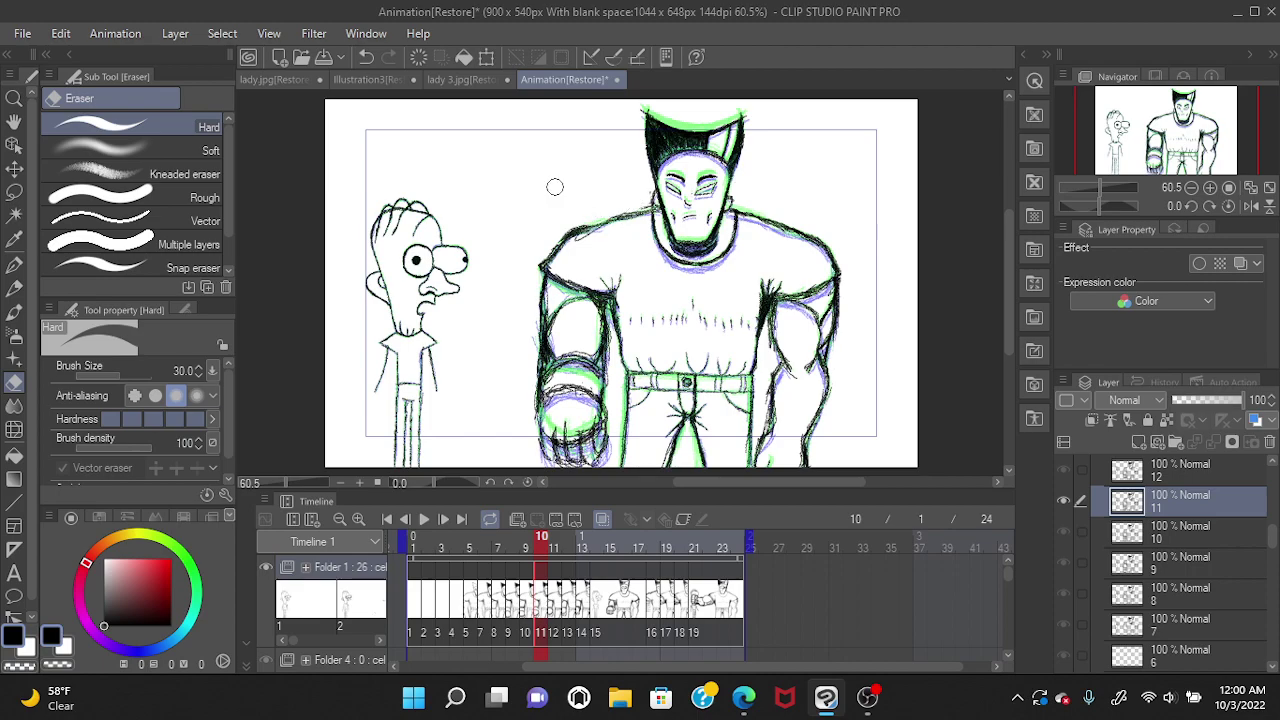
click(366, 57)
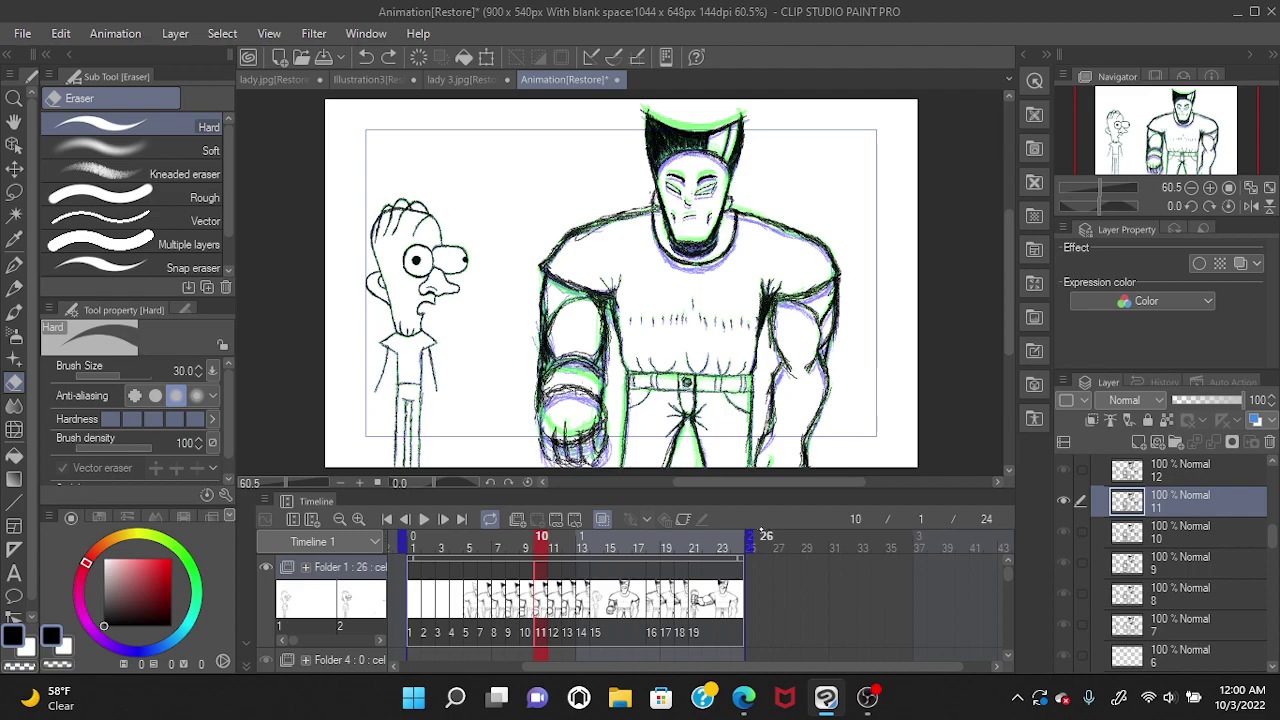
Inspect frames 19, 18 and 15 to compare the arm during the punch.
click(660, 600)
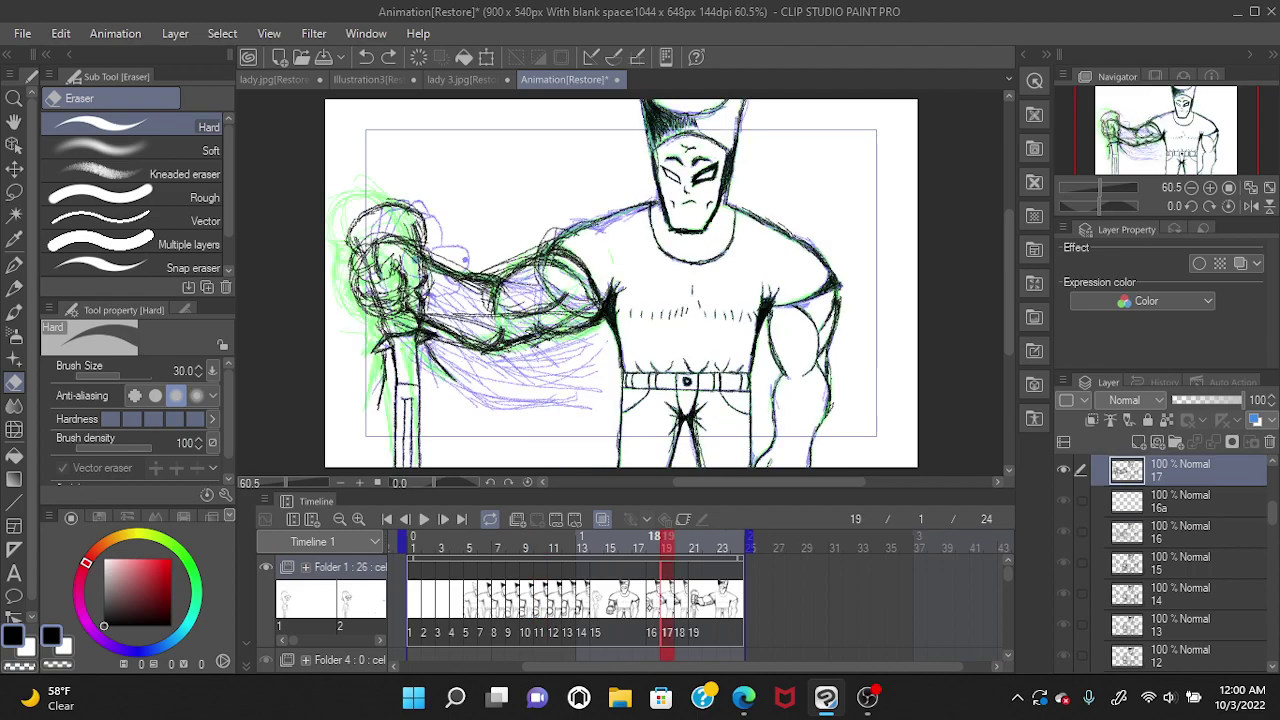
click(652, 604)
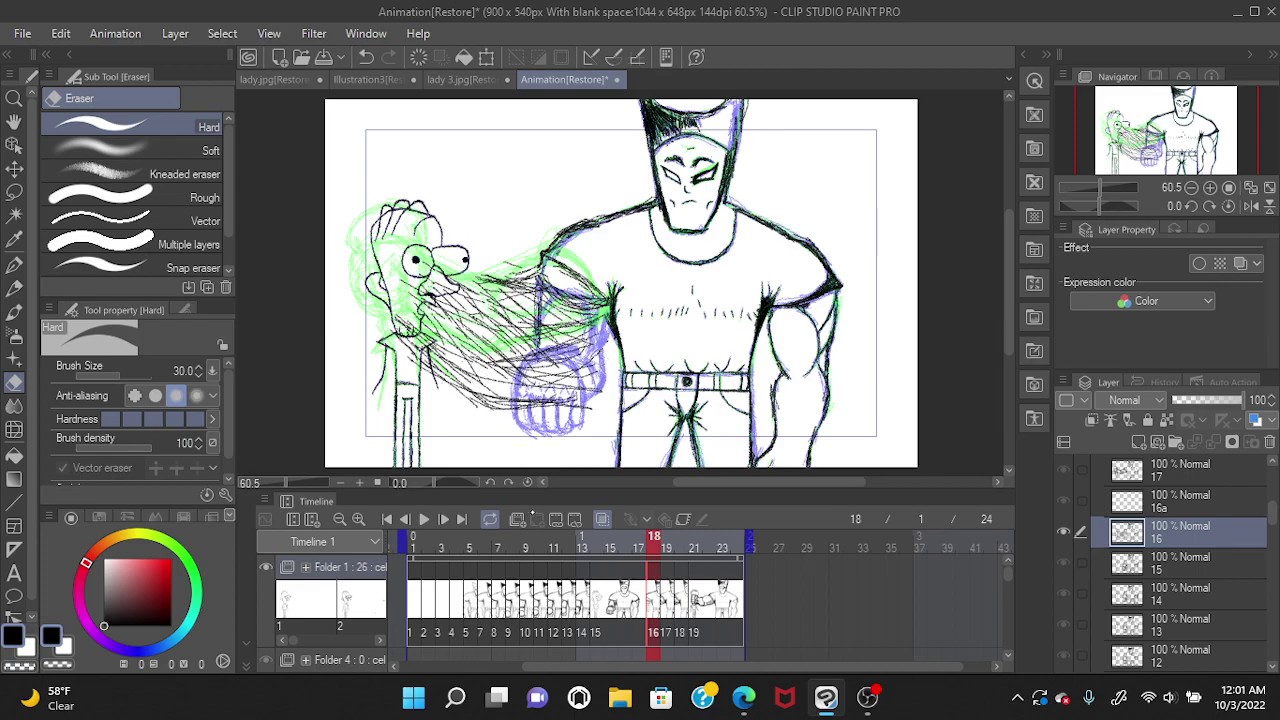
click(611, 545)
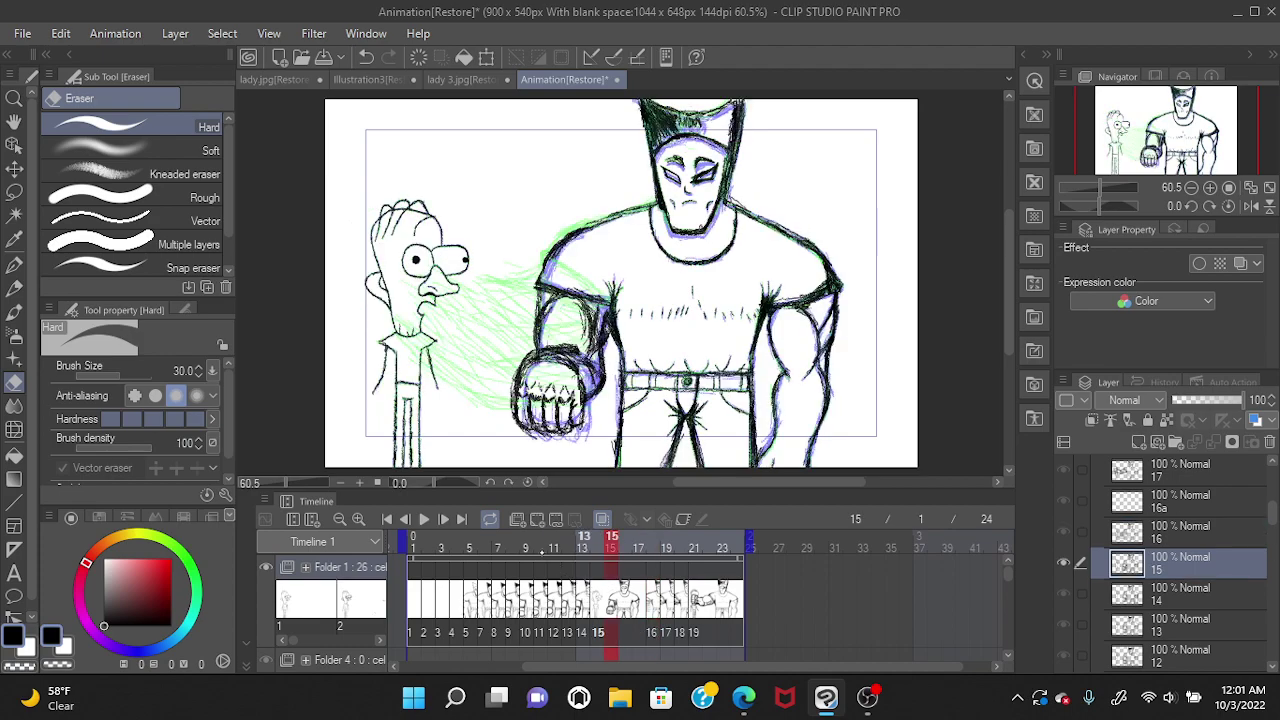
Play back the punch animation and compare the muscular man's head on frames 10 and 11, with the Pencil tool ready.
click(424, 519)
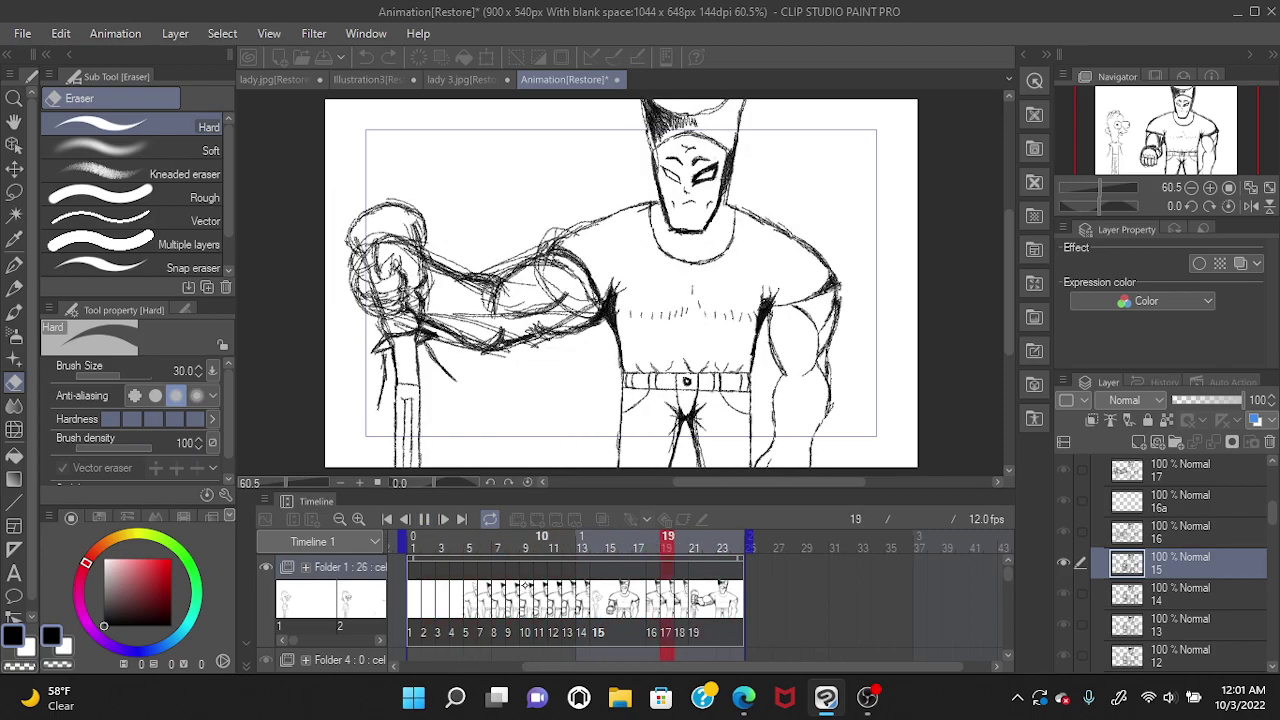
key(space)
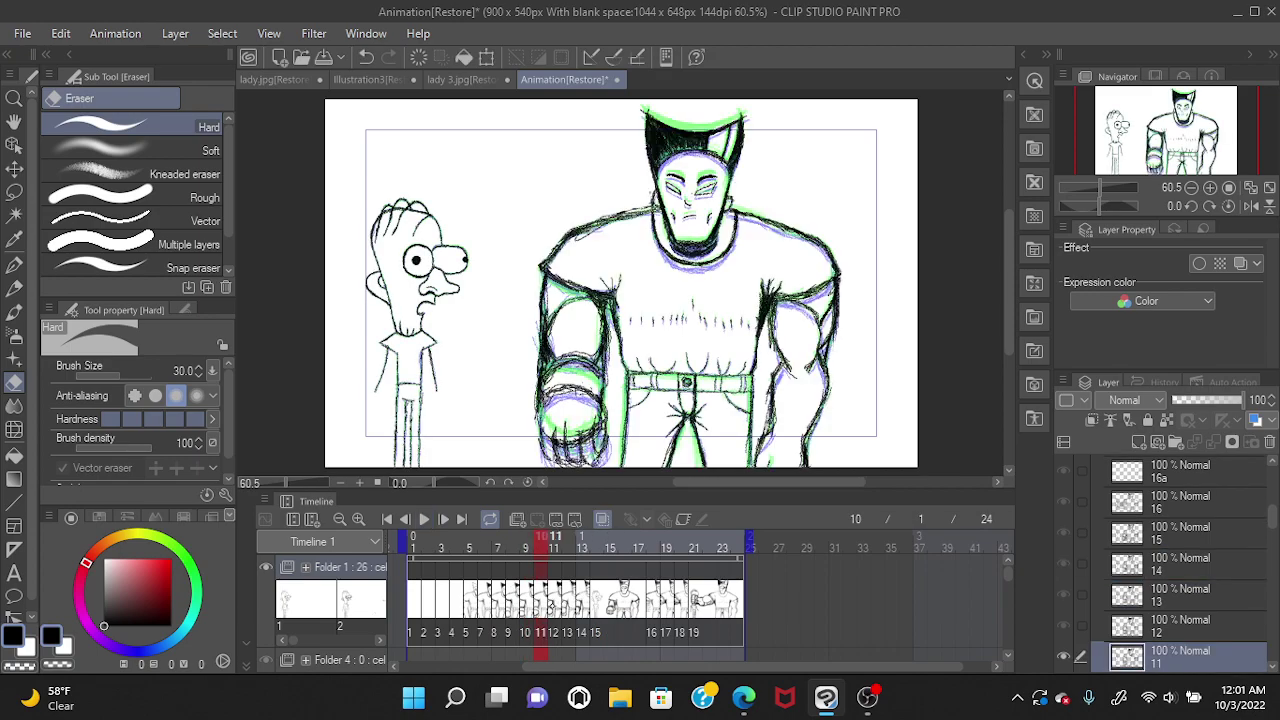
click(558, 603)
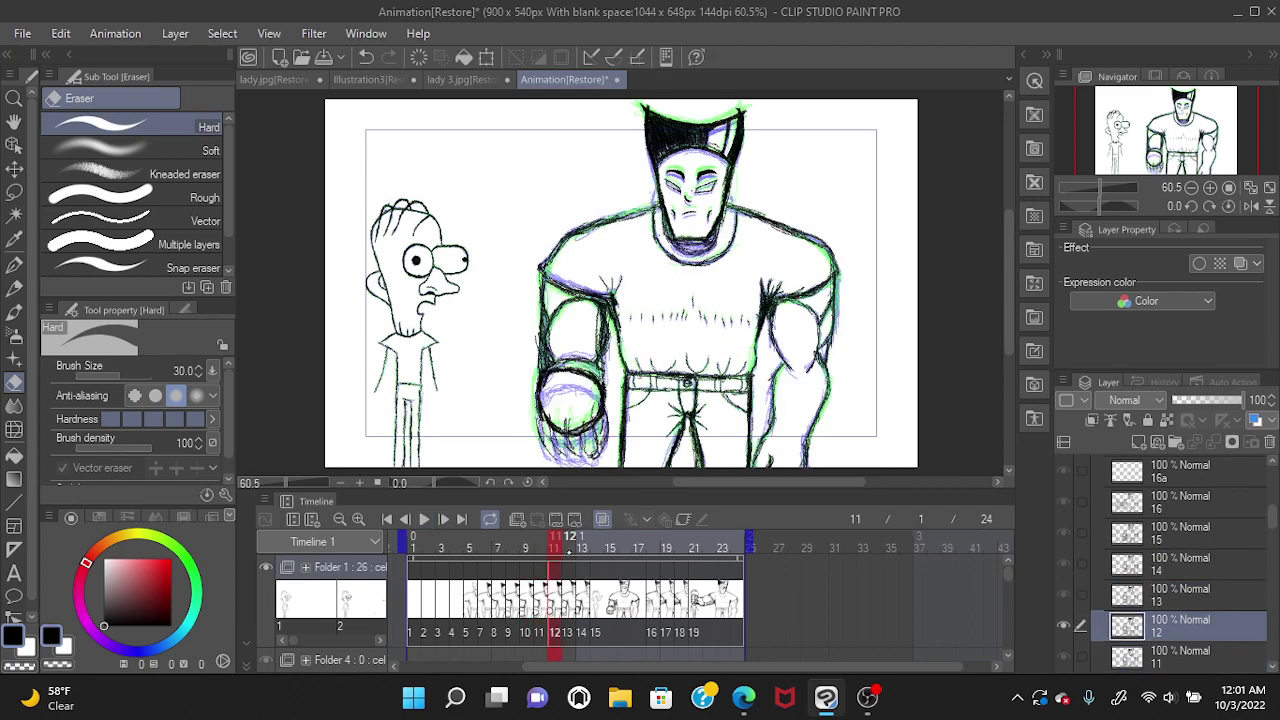
click(14, 288)
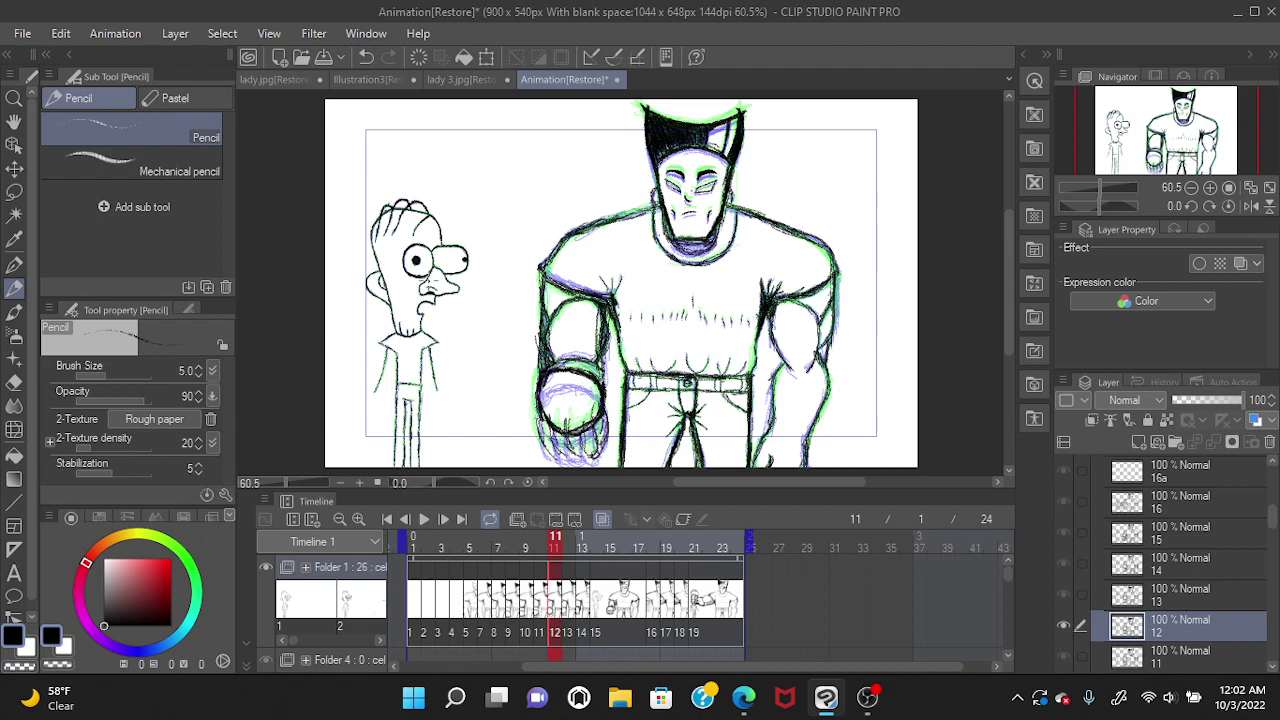
click(538, 600)
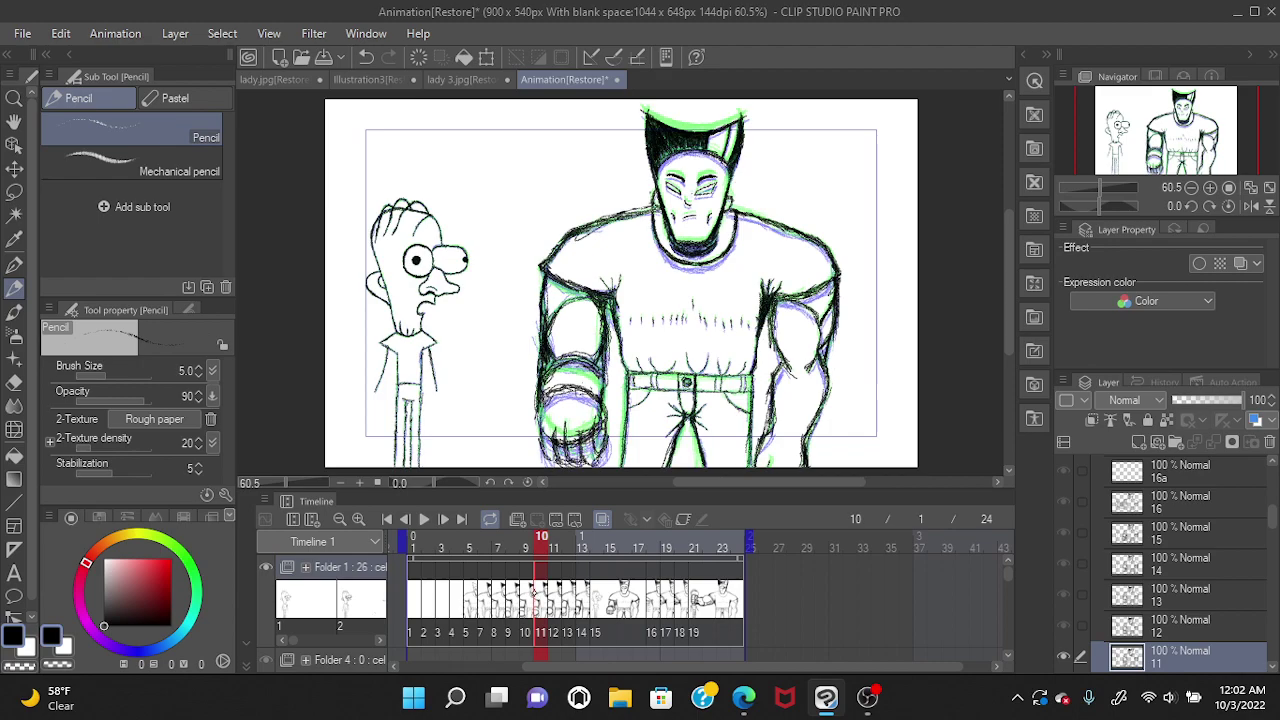
click(553, 548)
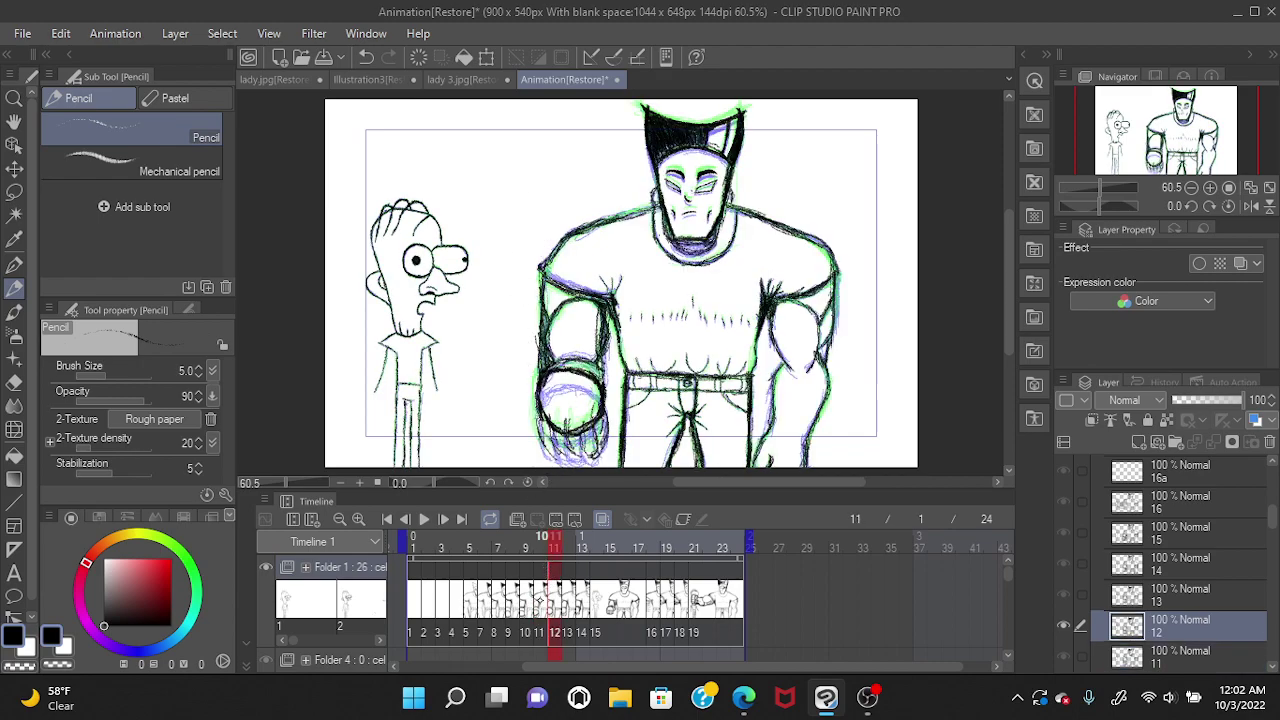
click(541, 603)
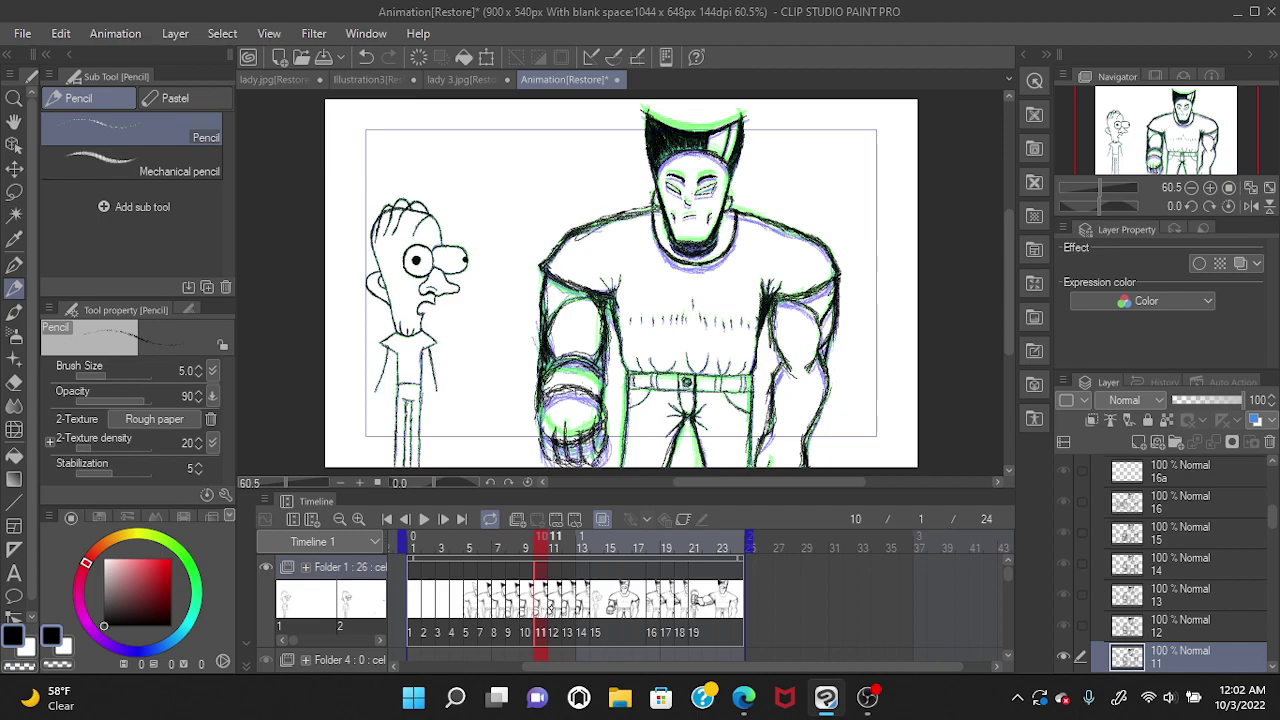
click(553, 605)
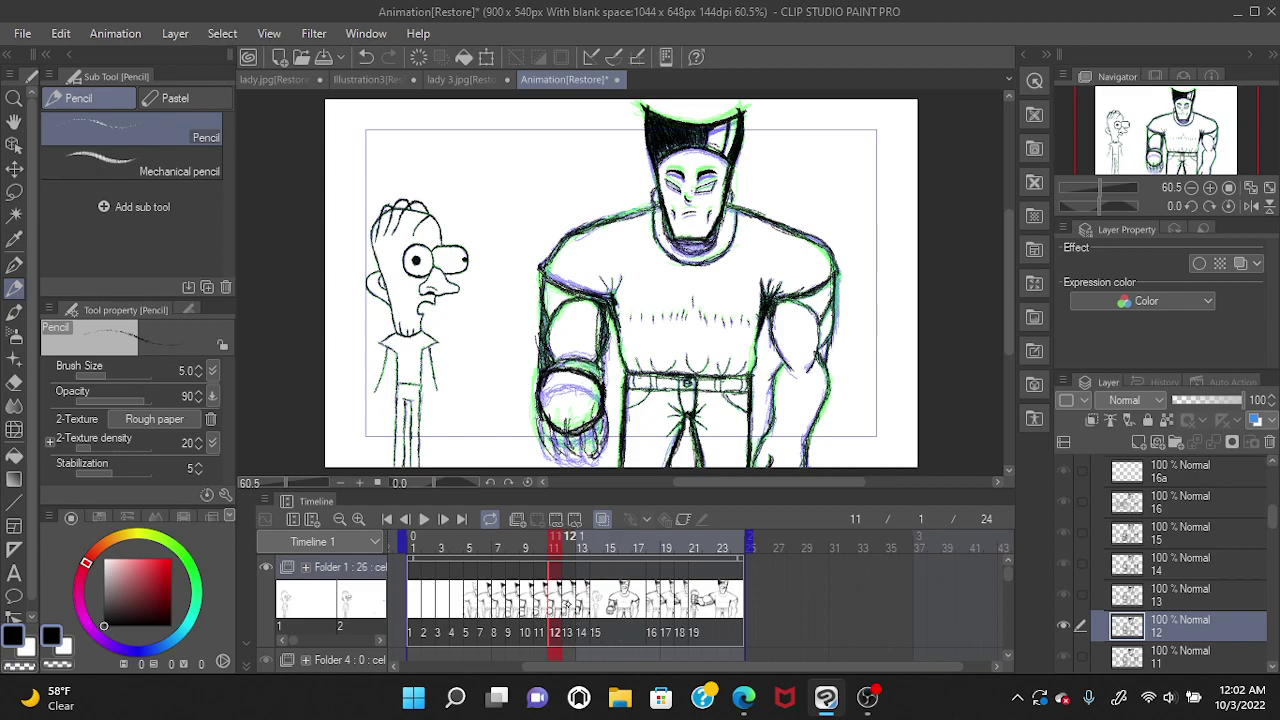
Check frames 12 and 13 and pencil a small ear stroke beside the muscular man's head on frame 15.
click(566, 603)
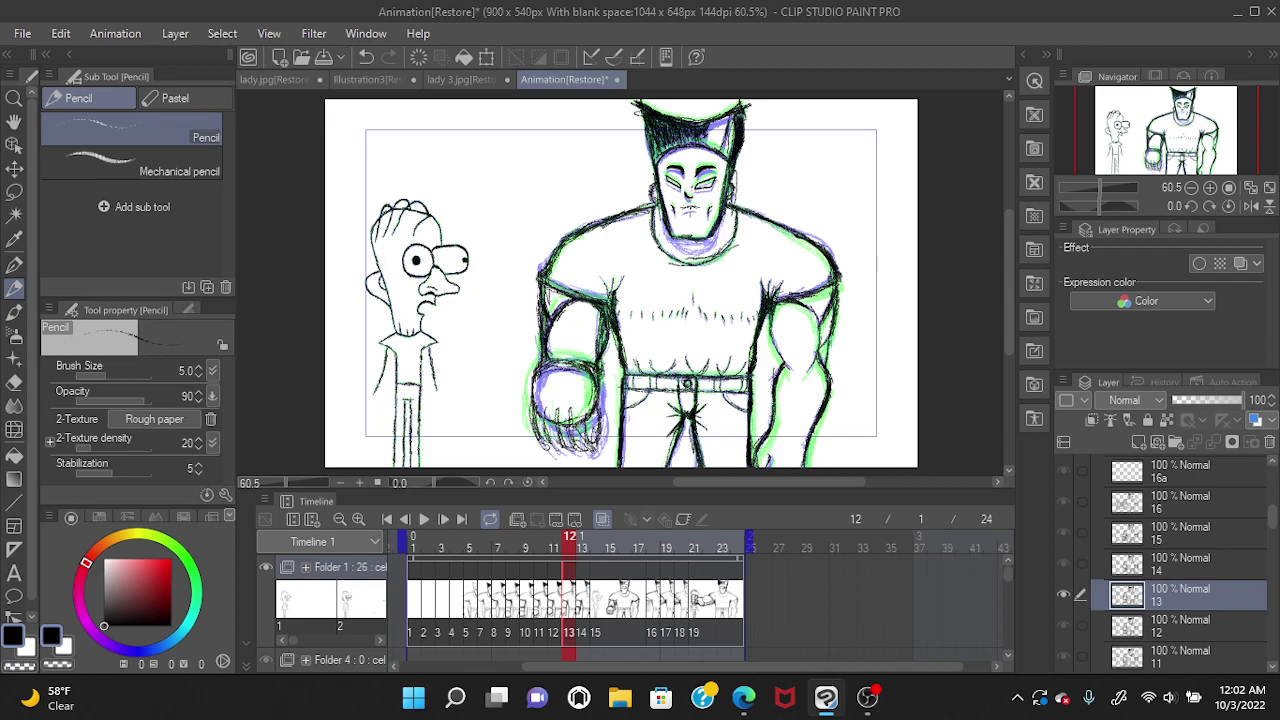
key(ctrl+Right)
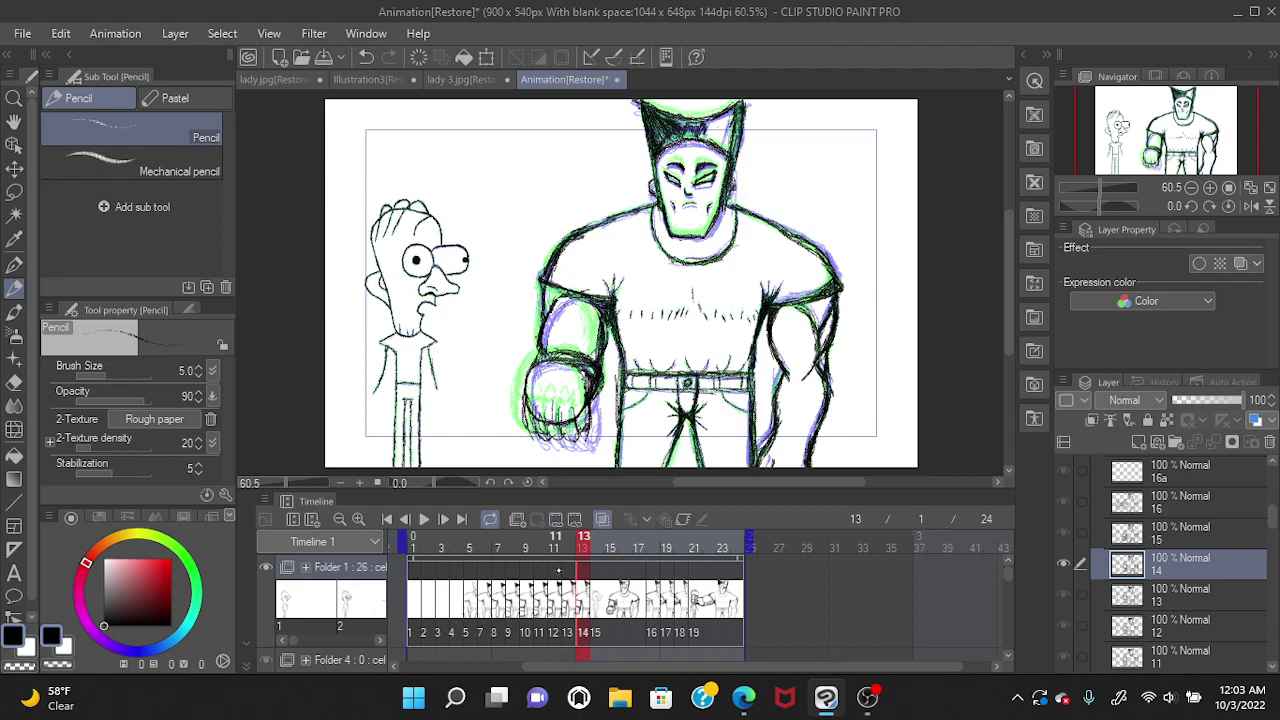
click(612, 500)
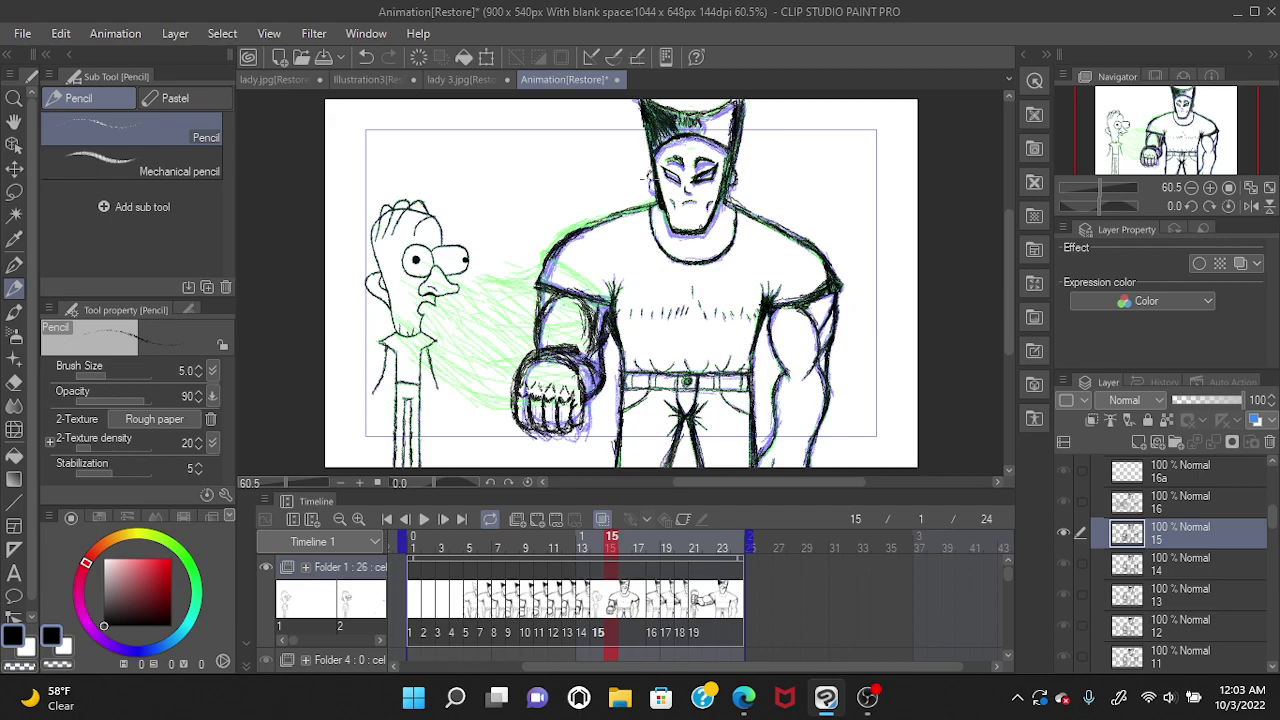
drag(648, 170, 653, 190)
Check frames 18 and 19, and pencil the muscular man's ear on frames 20 and 21, undoing unwanted strokes.
click(654, 540)
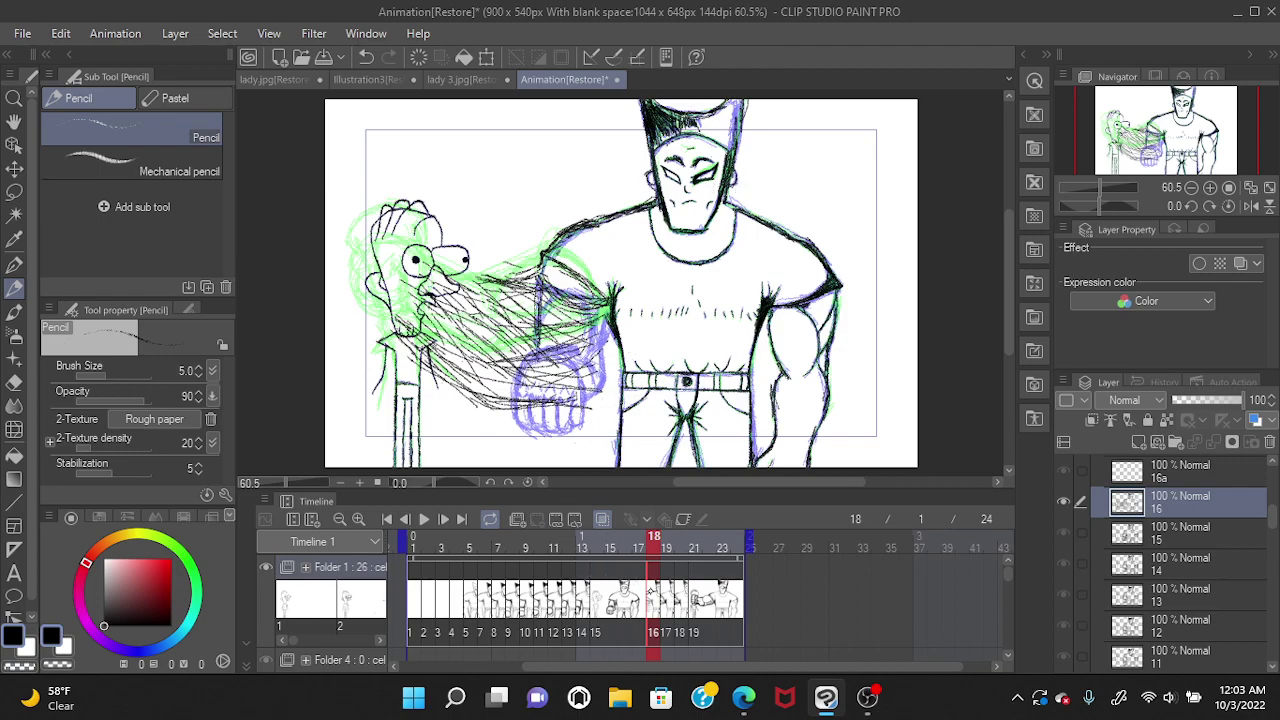
click(666, 603)
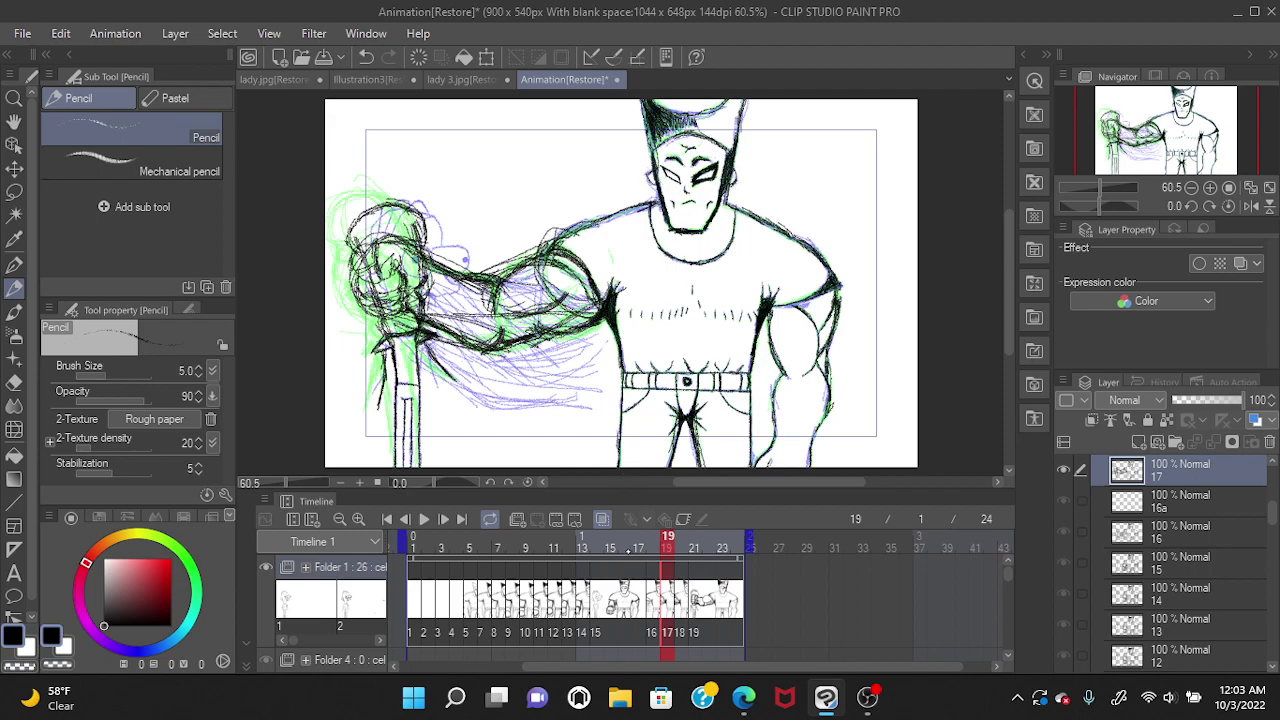
click(680, 604)
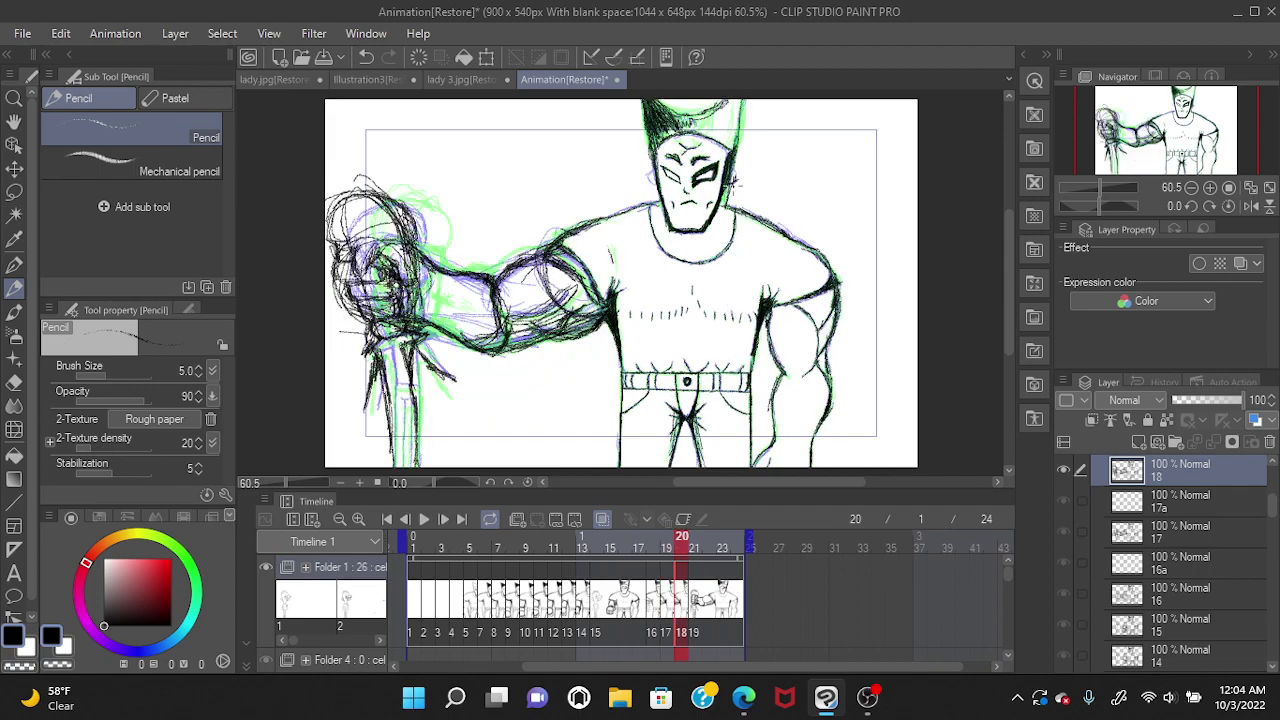
drag(734, 162, 740, 182)
key(Right)
key(ctrl+z)
drag(728, 172, 738, 188)
key(ctrl+z)
key(ctrl+z)
key(ctrl+z)
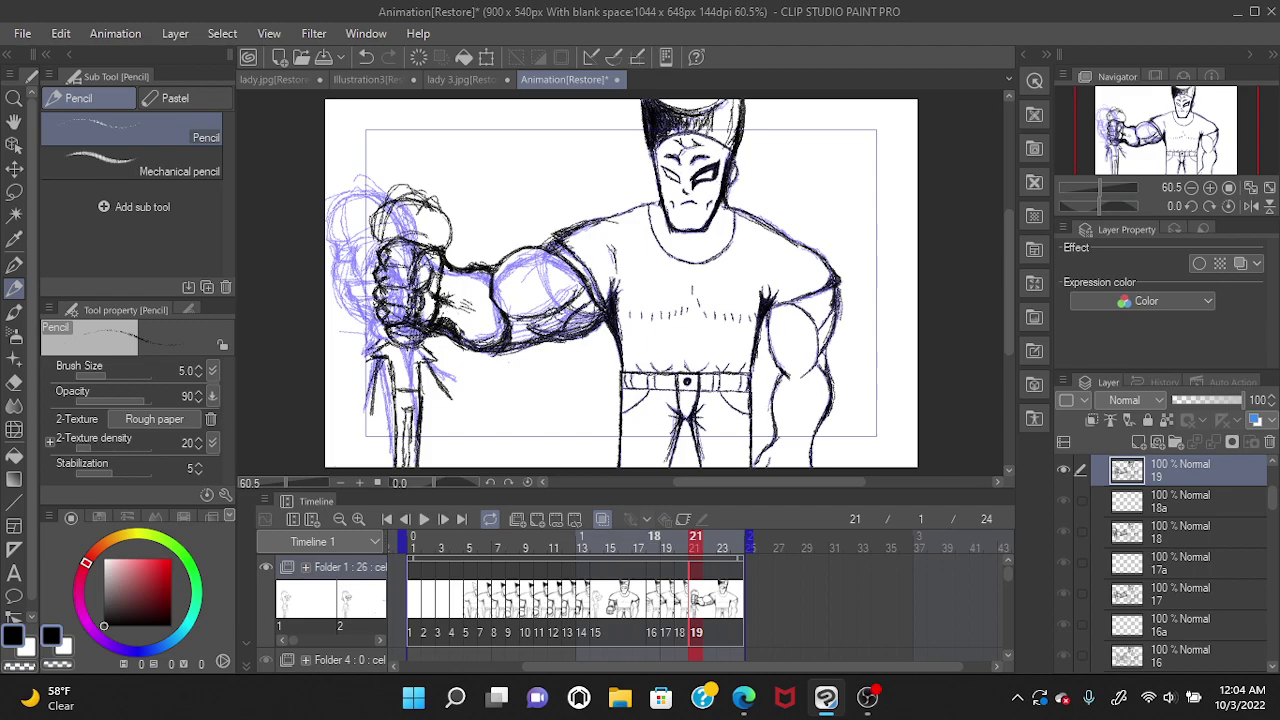
Examine the muscular man's head from frame 20 back to frame 12, with the hard Eraser ready.
click(681, 541)
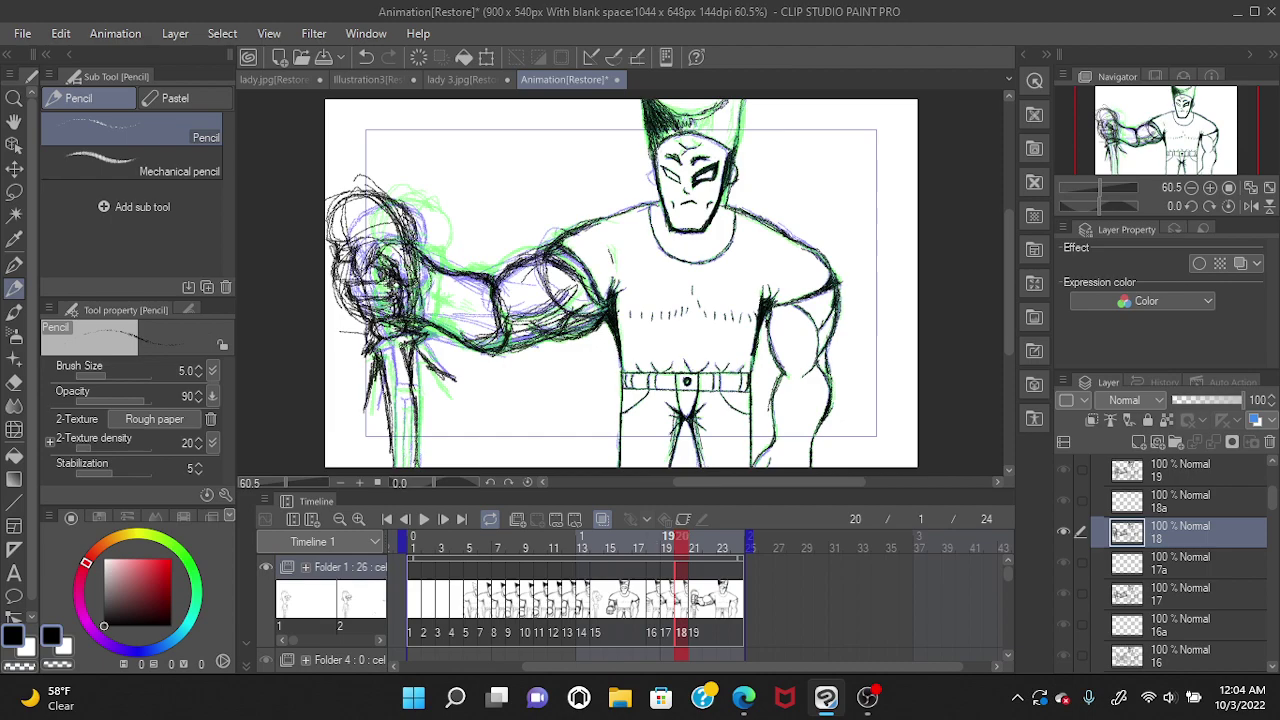
click(667, 541)
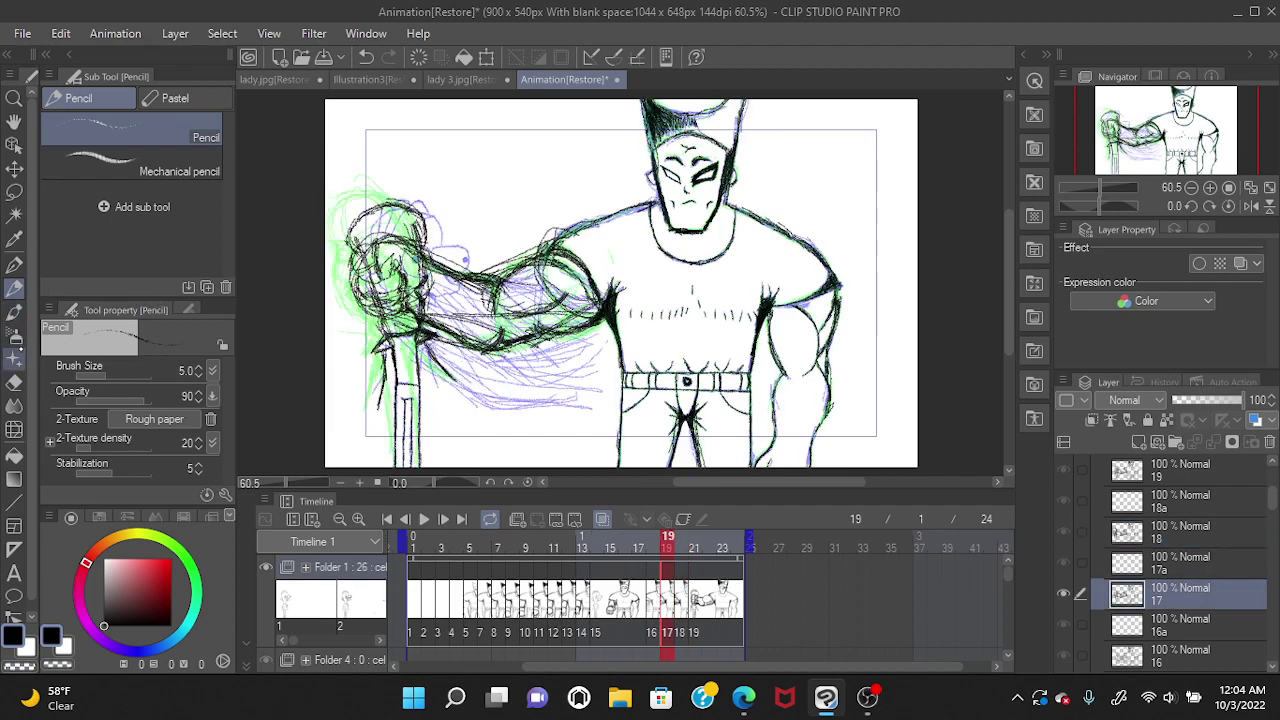
click(14, 382)
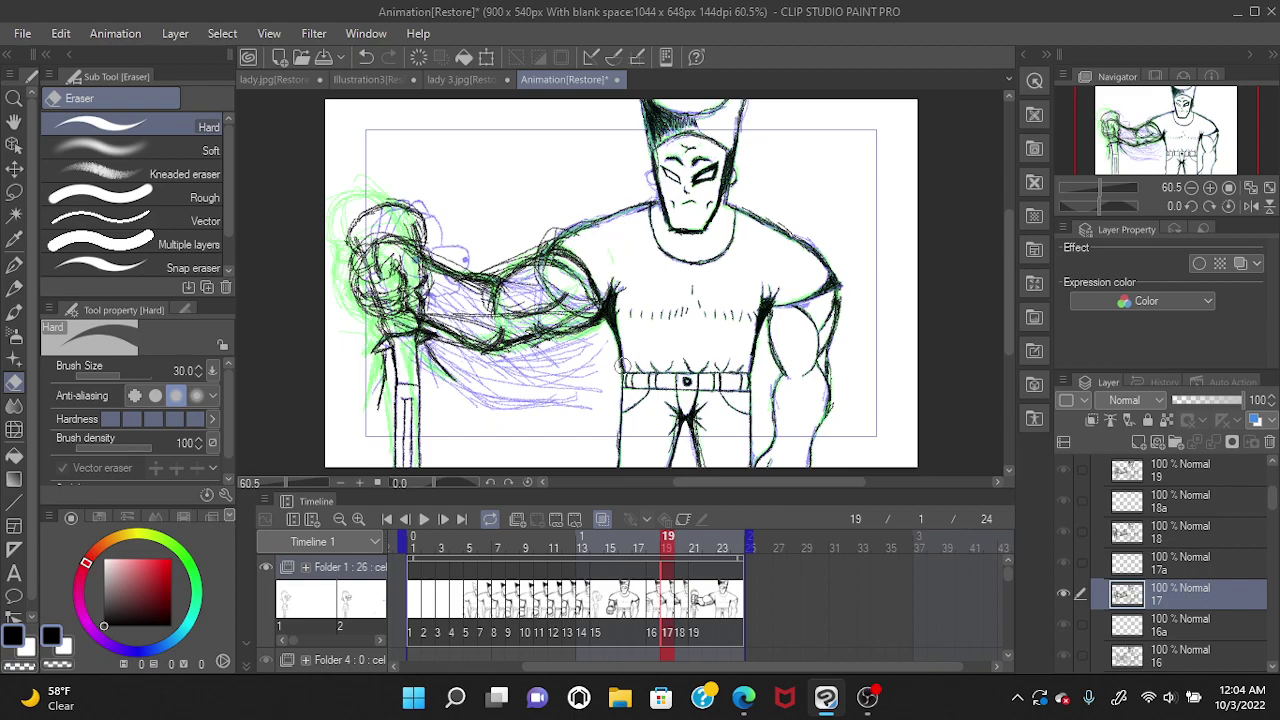
click(654, 608)
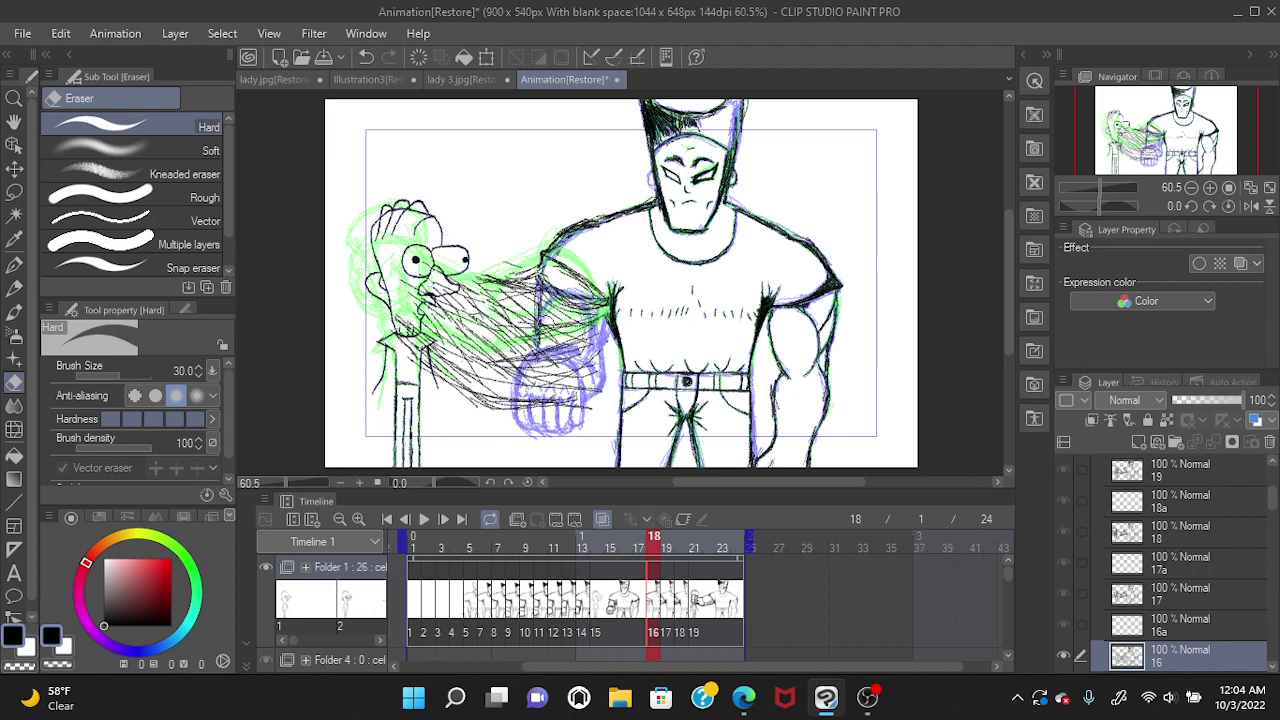
click(626, 537)
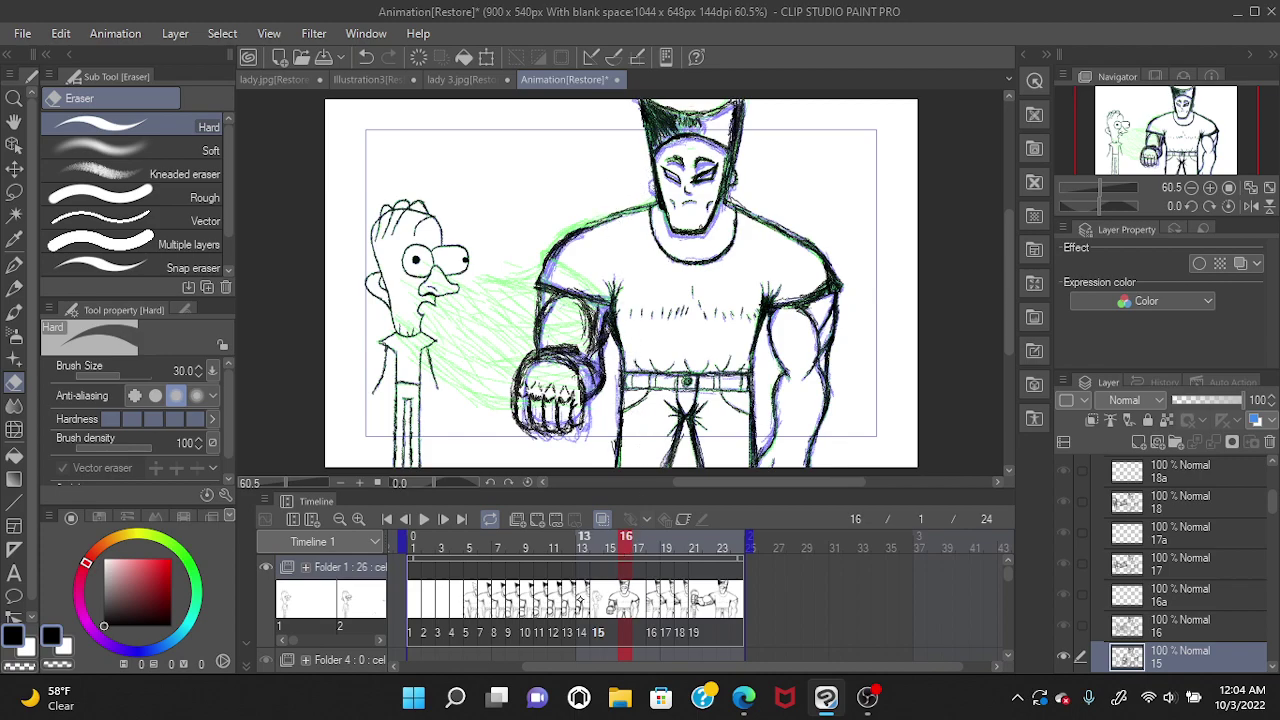
click(582, 537)
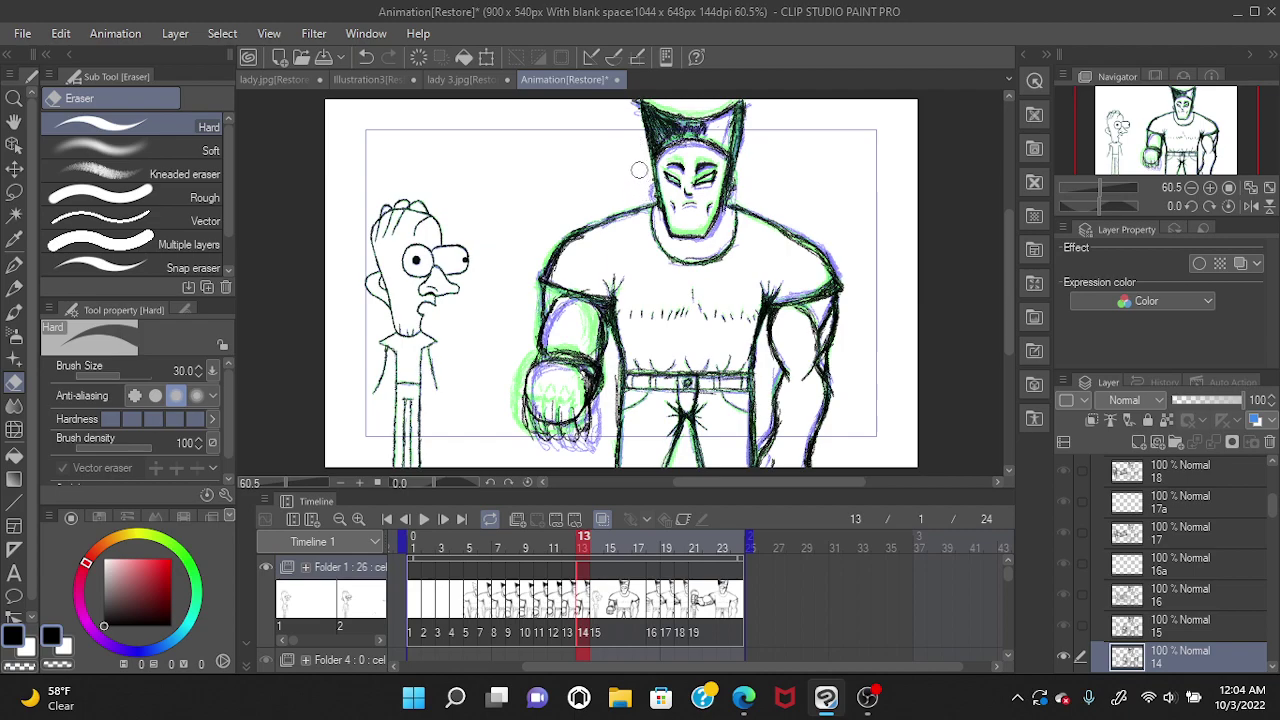
click(568, 537)
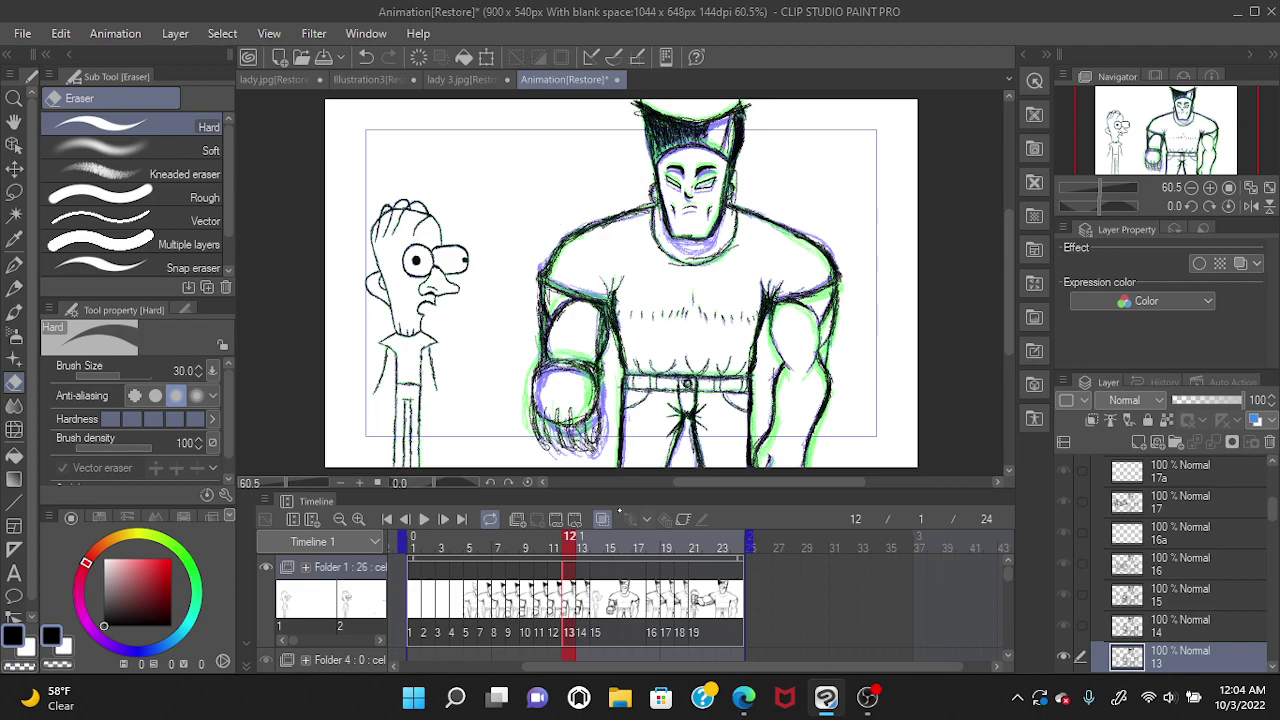
click(583, 600)
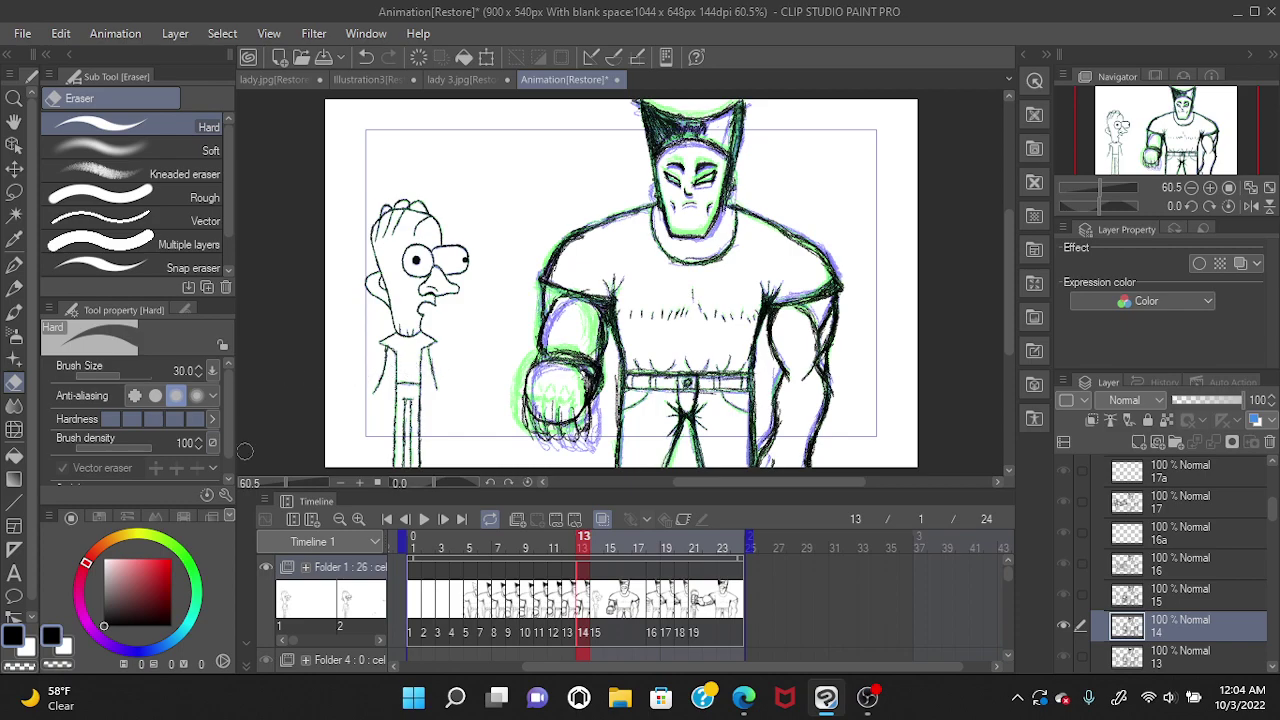
click(566, 605)
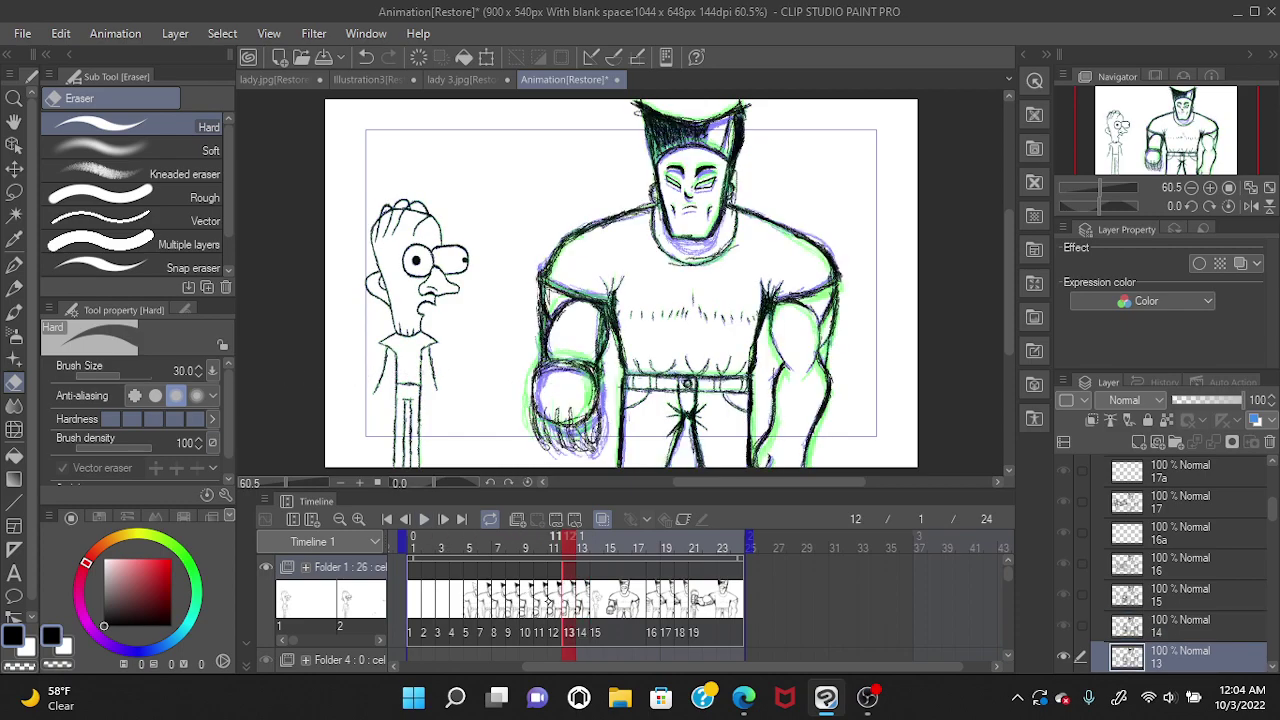
Inspect the drawings from frame 11 back to frame 3, and recheck frames 4 and 5.
click(550, 602)
click(537, 602)
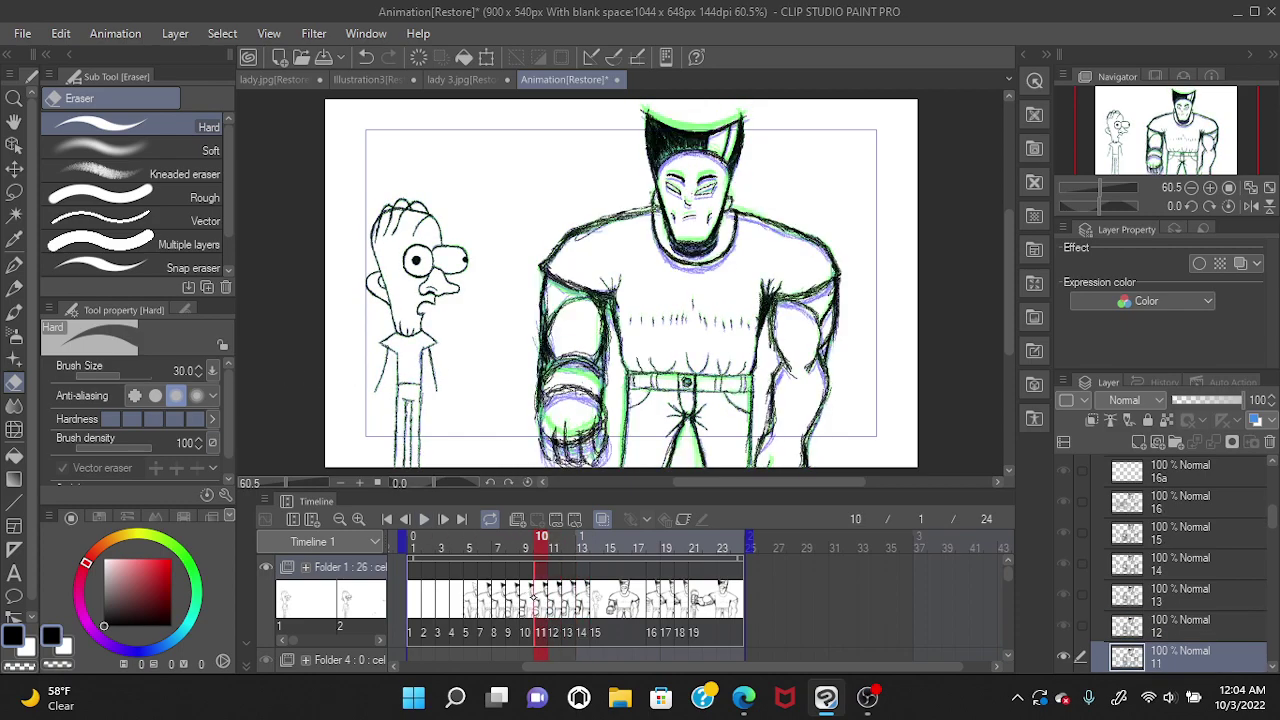
click(523, 602)
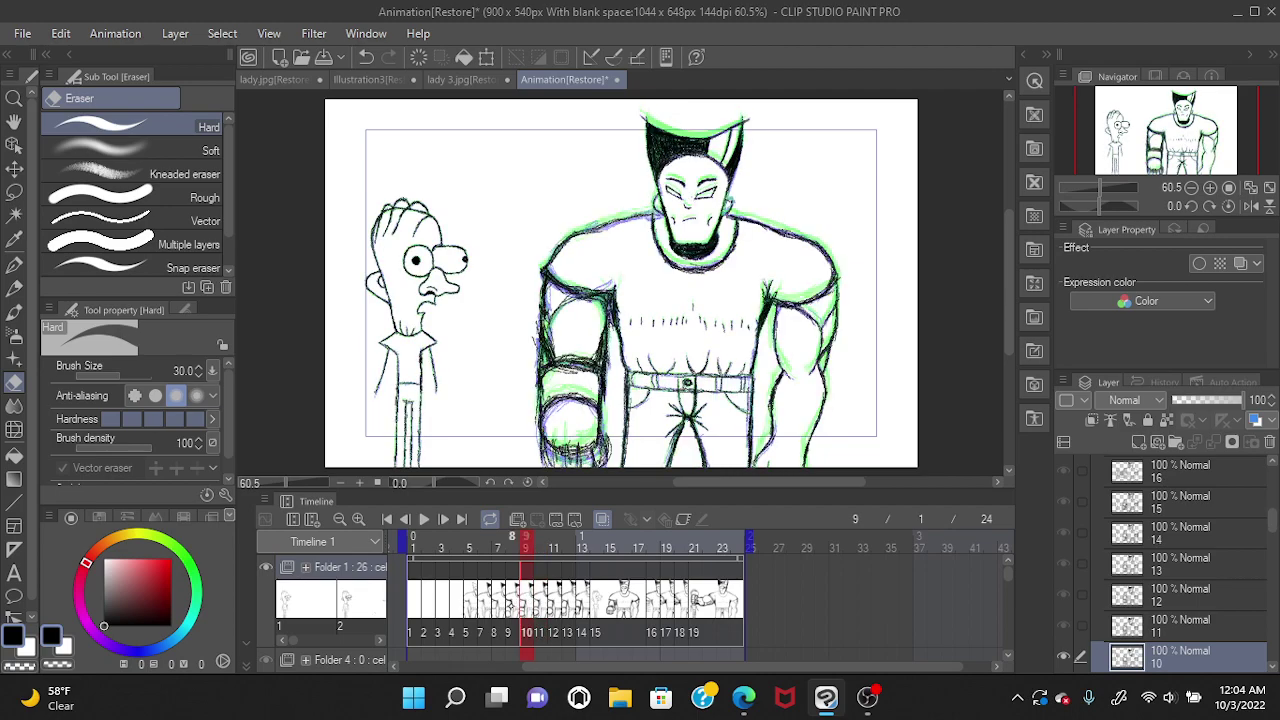
click(509, 602)
click(495, 603)
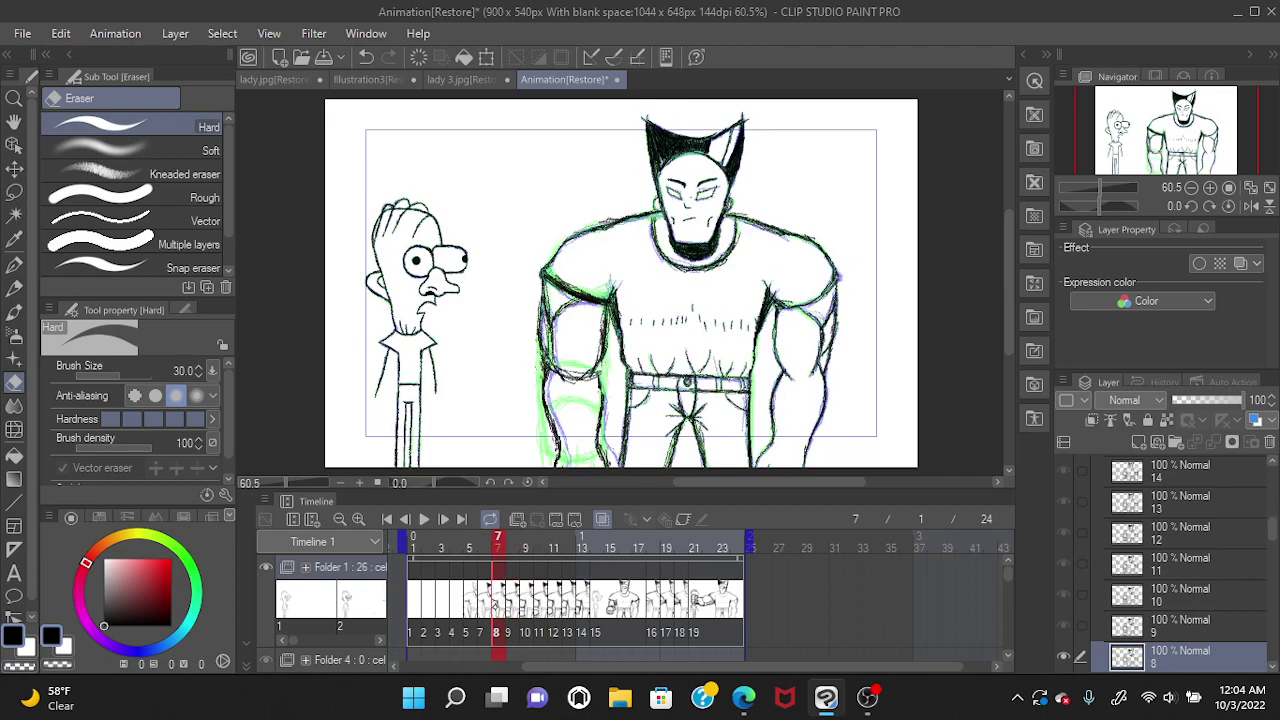
click(482, 603)
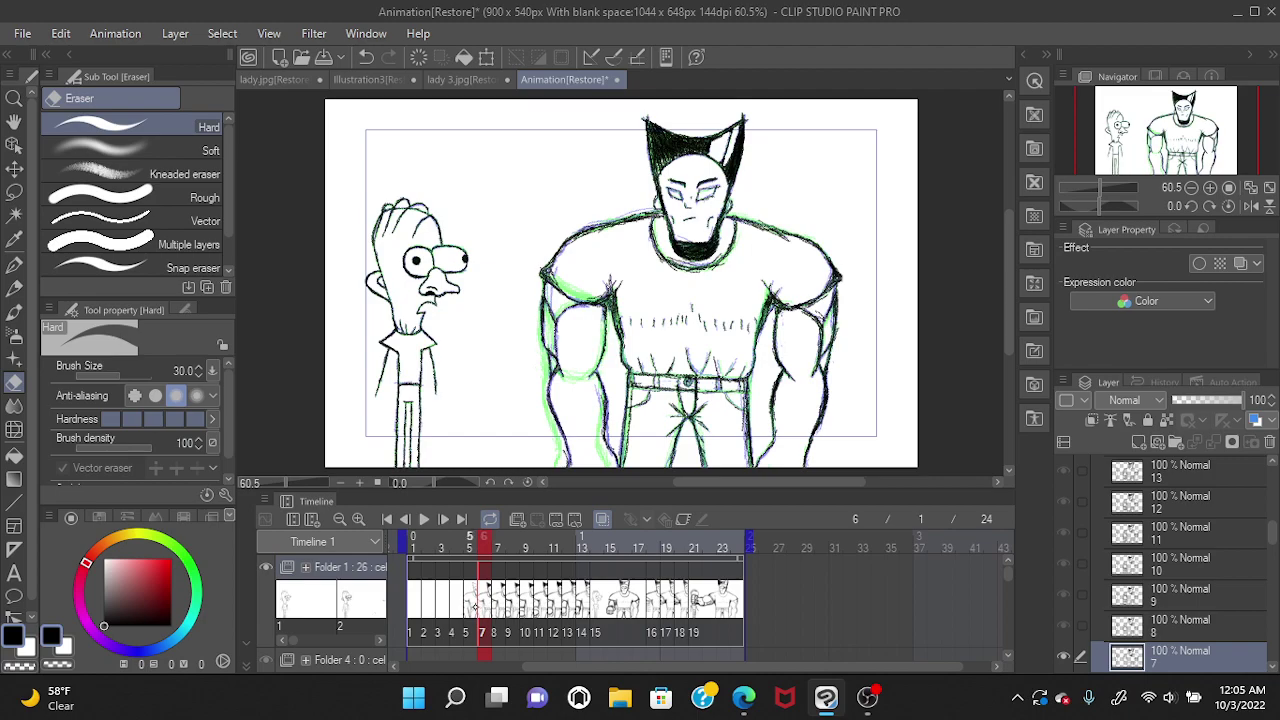
click(455, 601)
click(439, 602)
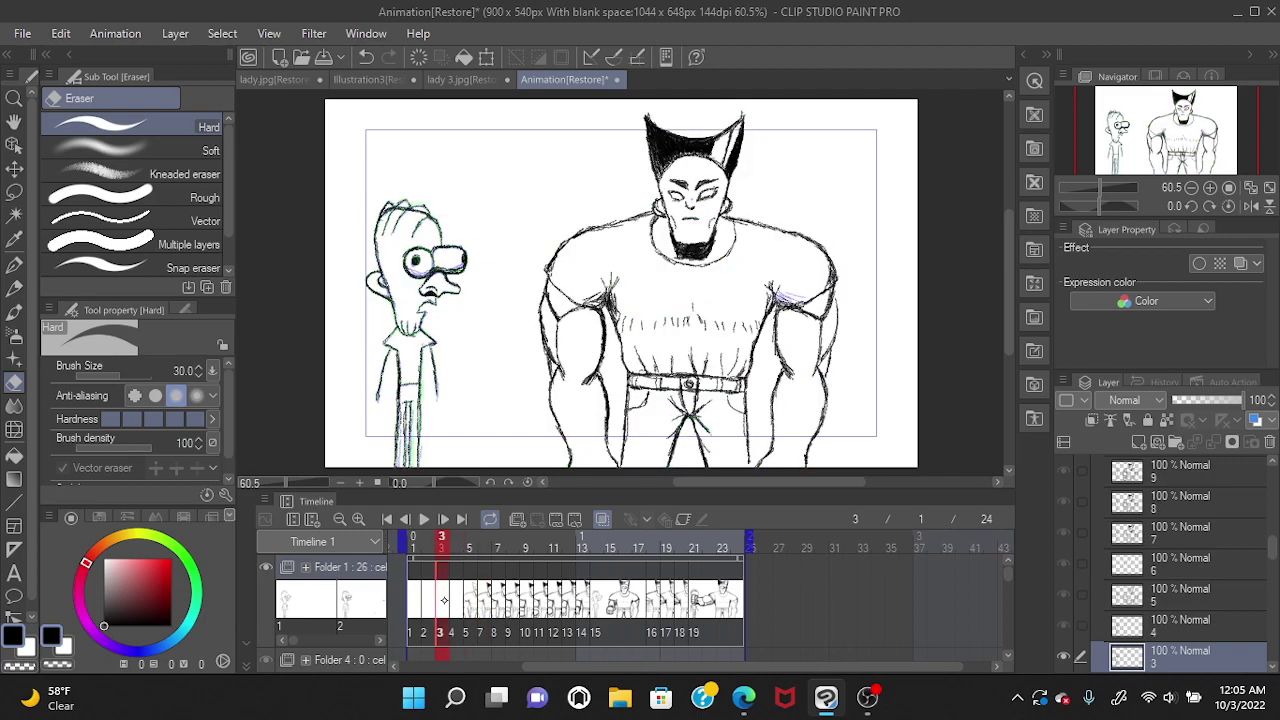
click(458, 602)
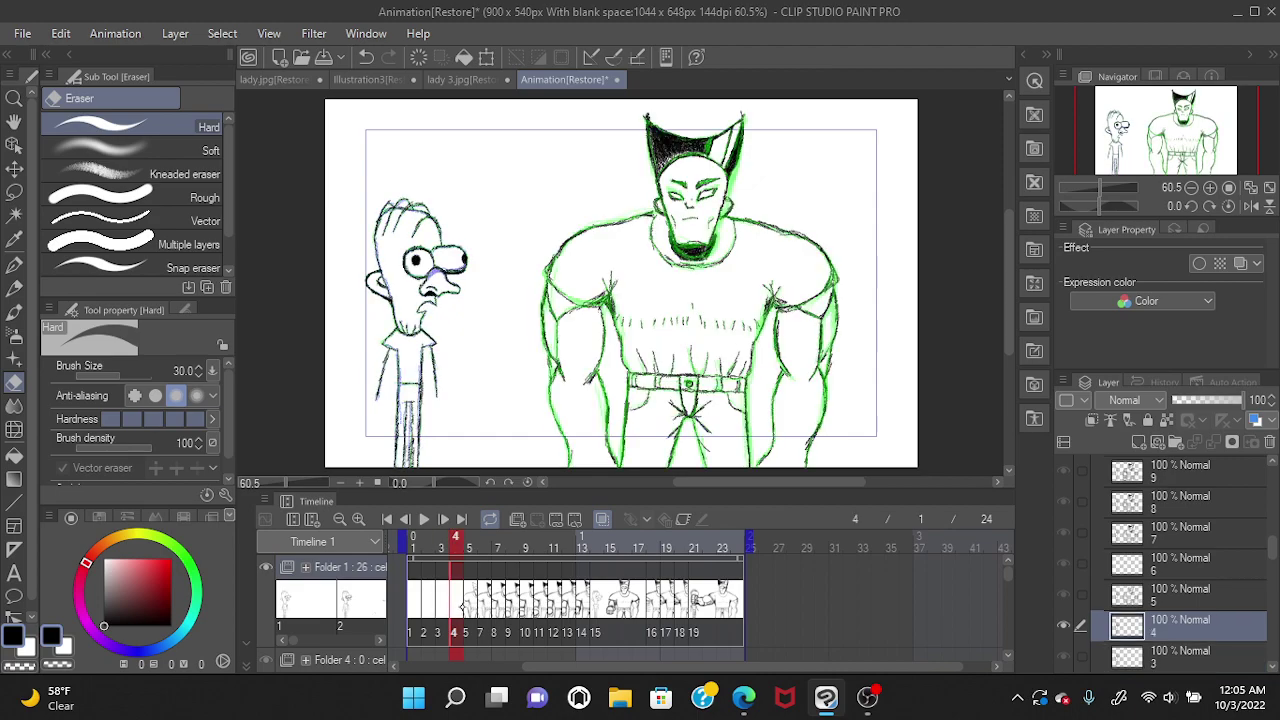
click(468, 602)
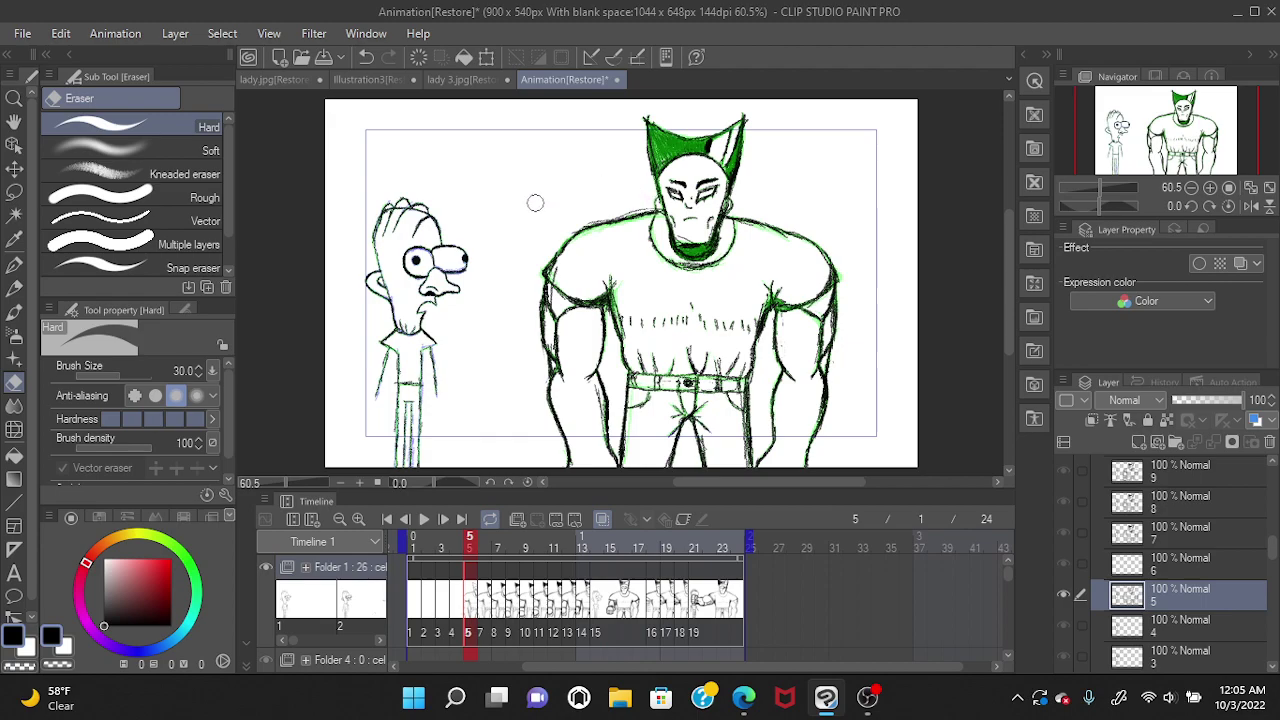
Undo the latest strokes while reviewing the muscular man on frames 16, 19, 20 and 22.
click(366, 57)
click(624, 596)
click(652, 606)
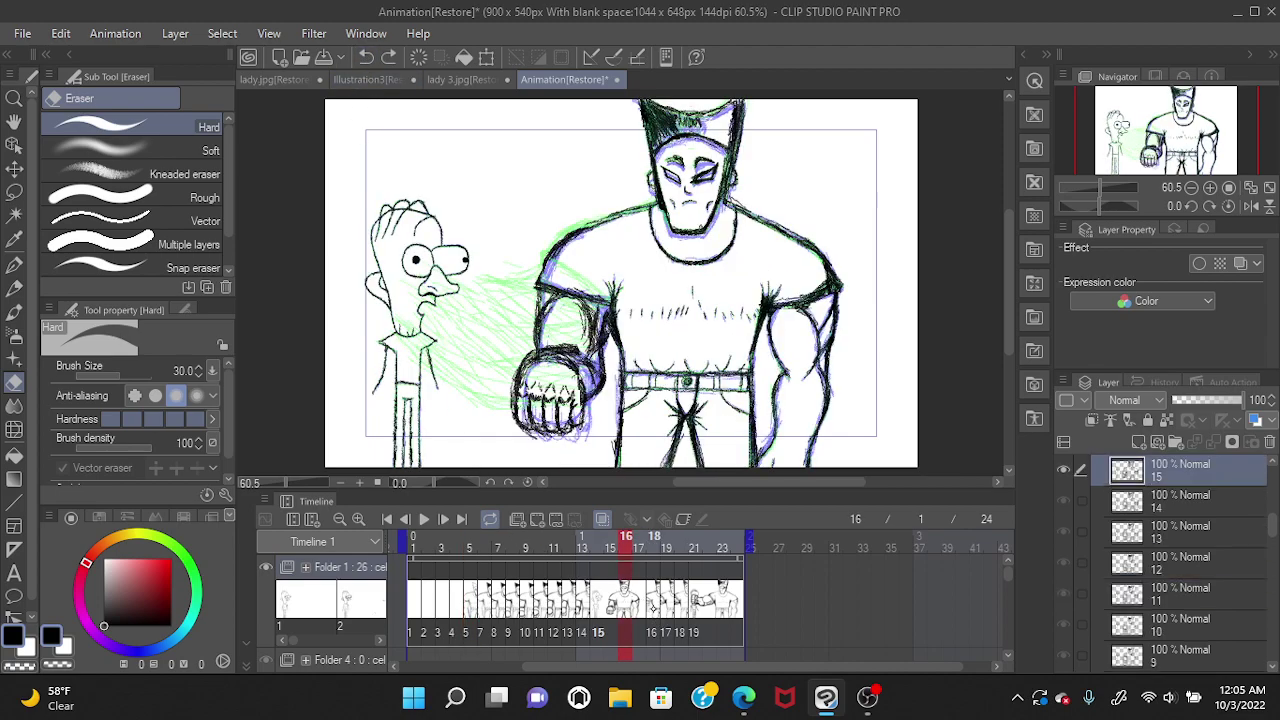
click(668, 606)
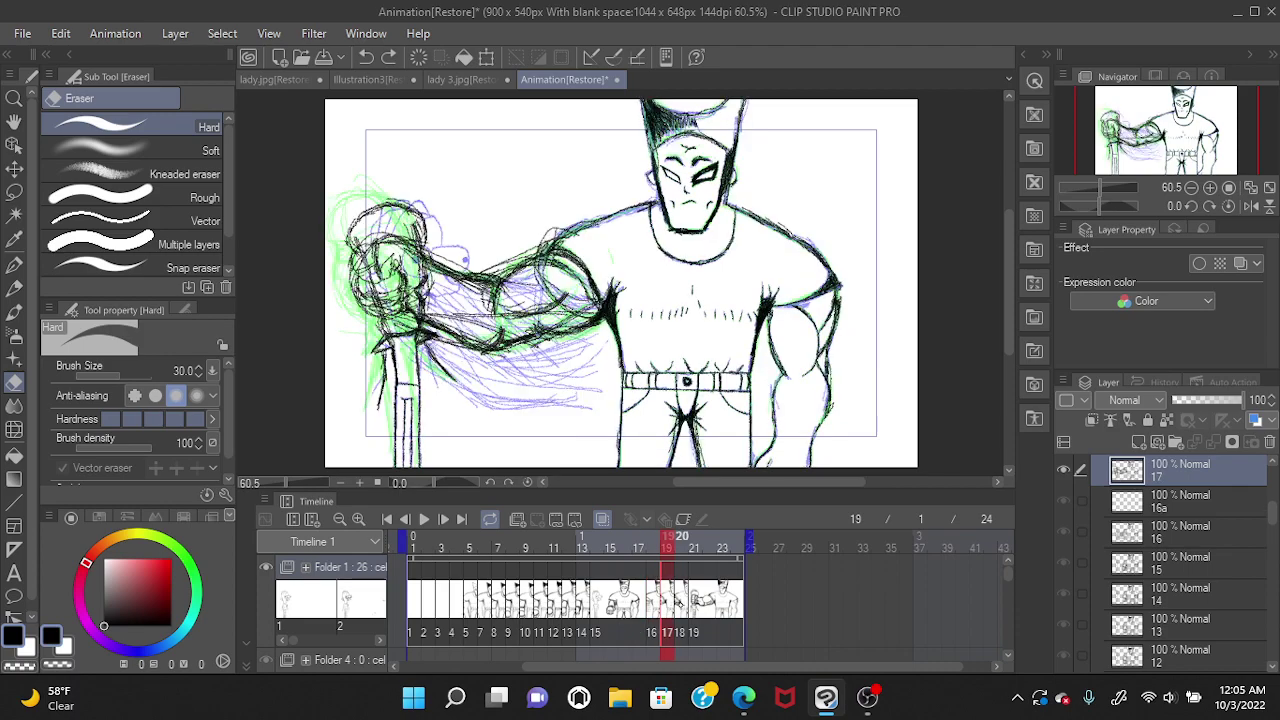
click(683, 601)
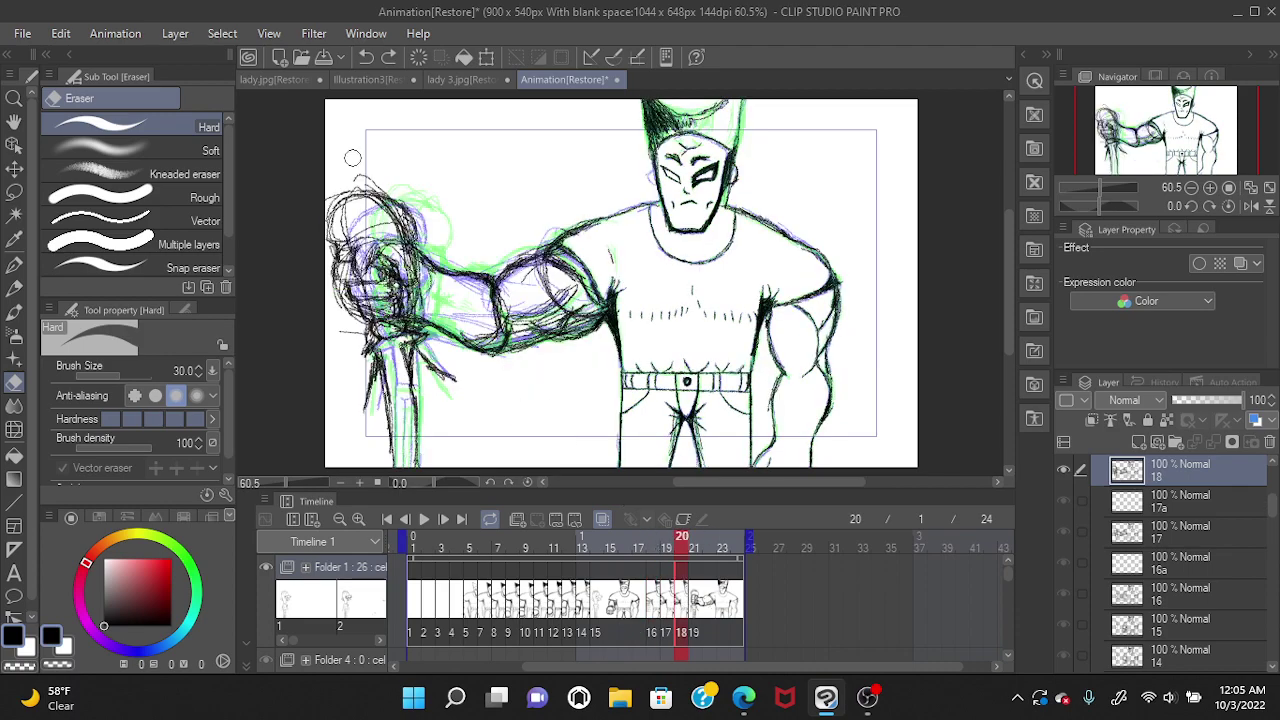
click(366, 57)
click(709, 537)
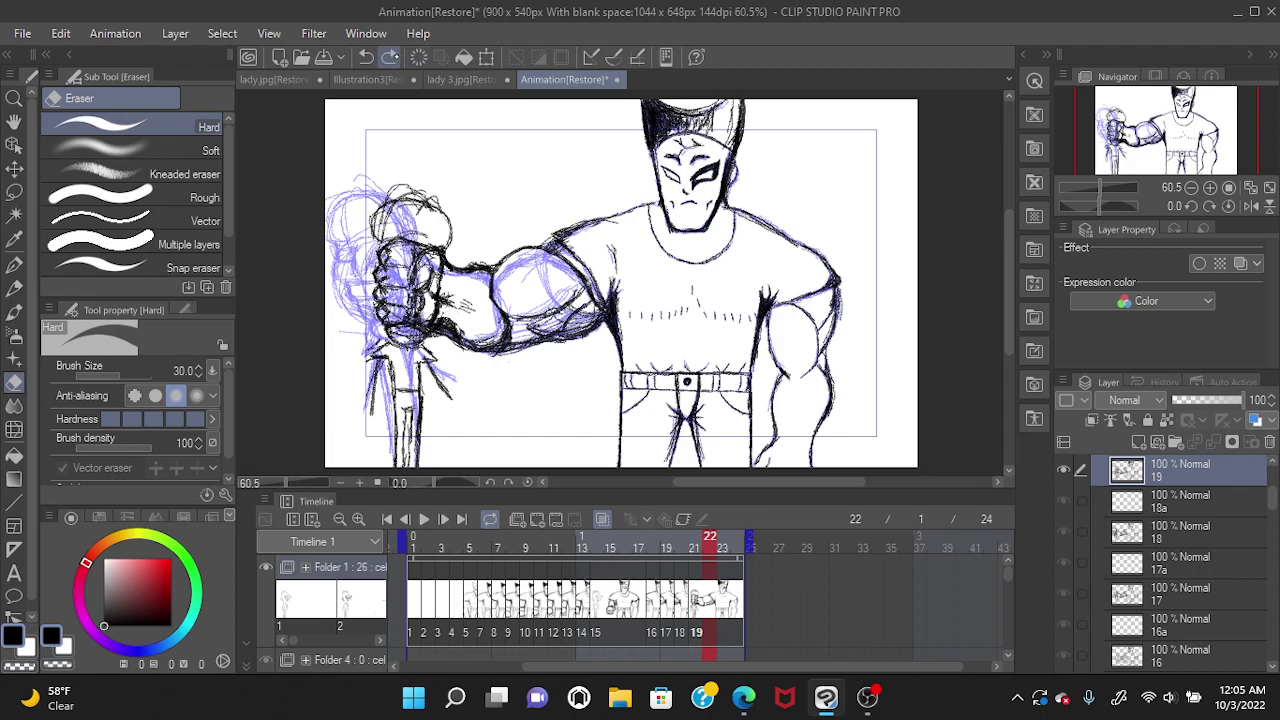
Pencil the muscular man's ear on frames 20 and 22, redoing the frame 22 stroke, and play back the animation.
click(681, 538)
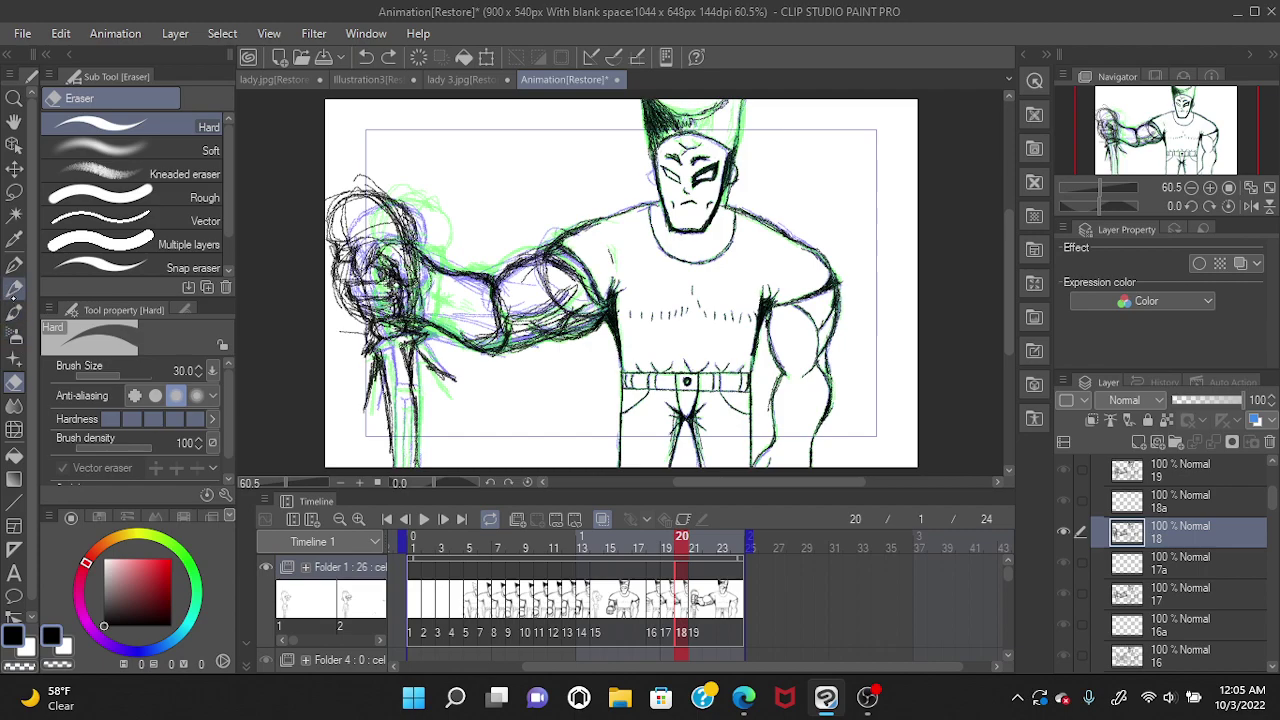
click(15, 290)
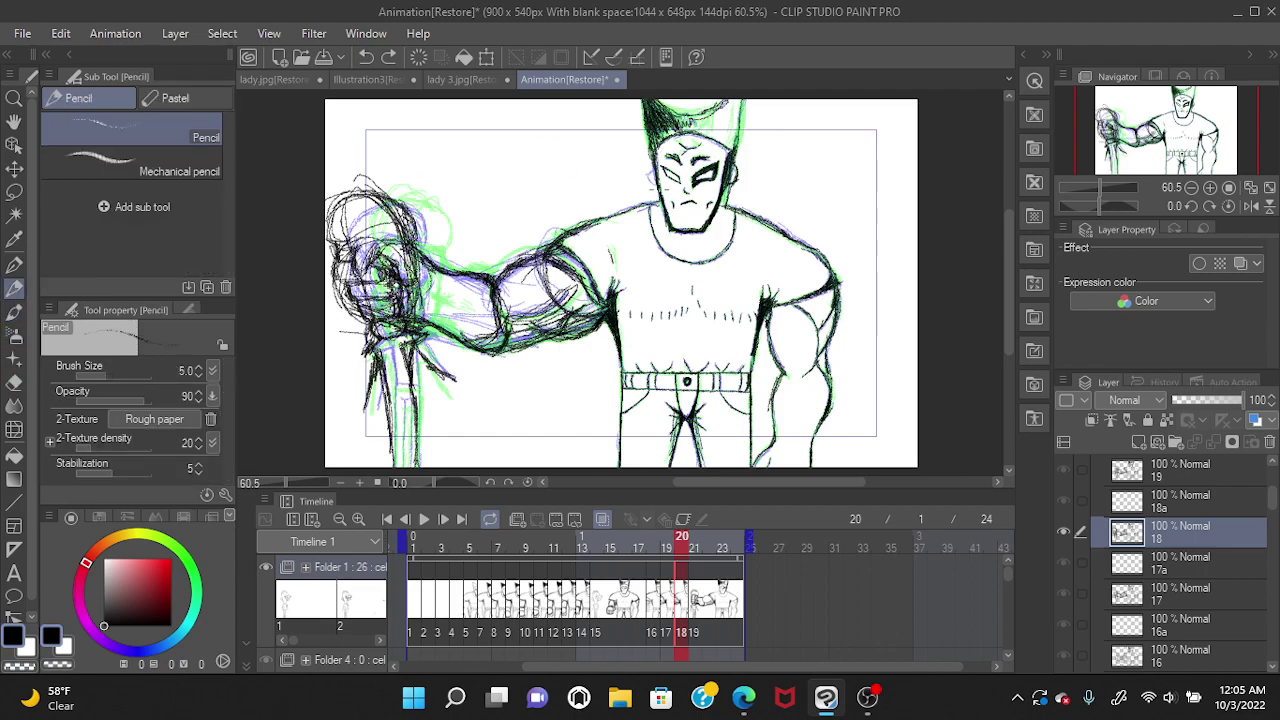
mouse_move(648, 175)
mouse_down()
mouse_move(658, 194)
mouse_move(655, 182)
mouse_up()
key(Right)
key(Right)
drag(650, 163, 649, 186)
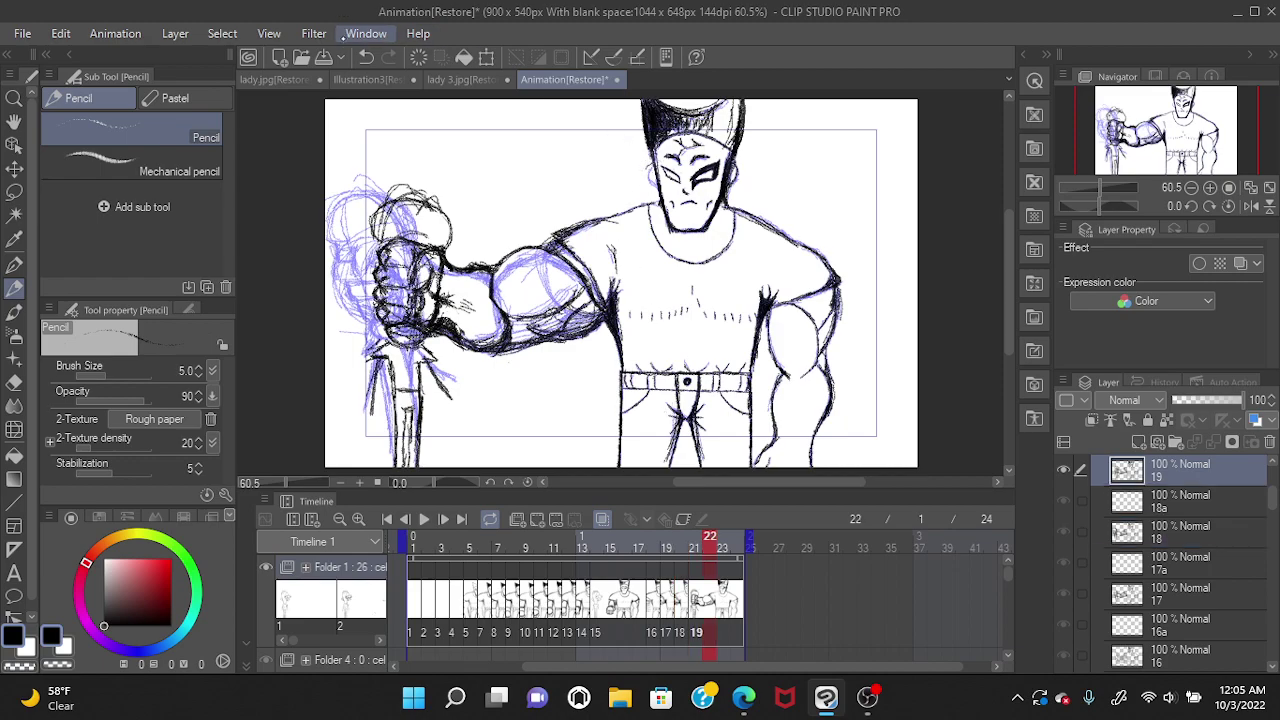
key(ctrl+z)
drag(650, 165, 640, 172)
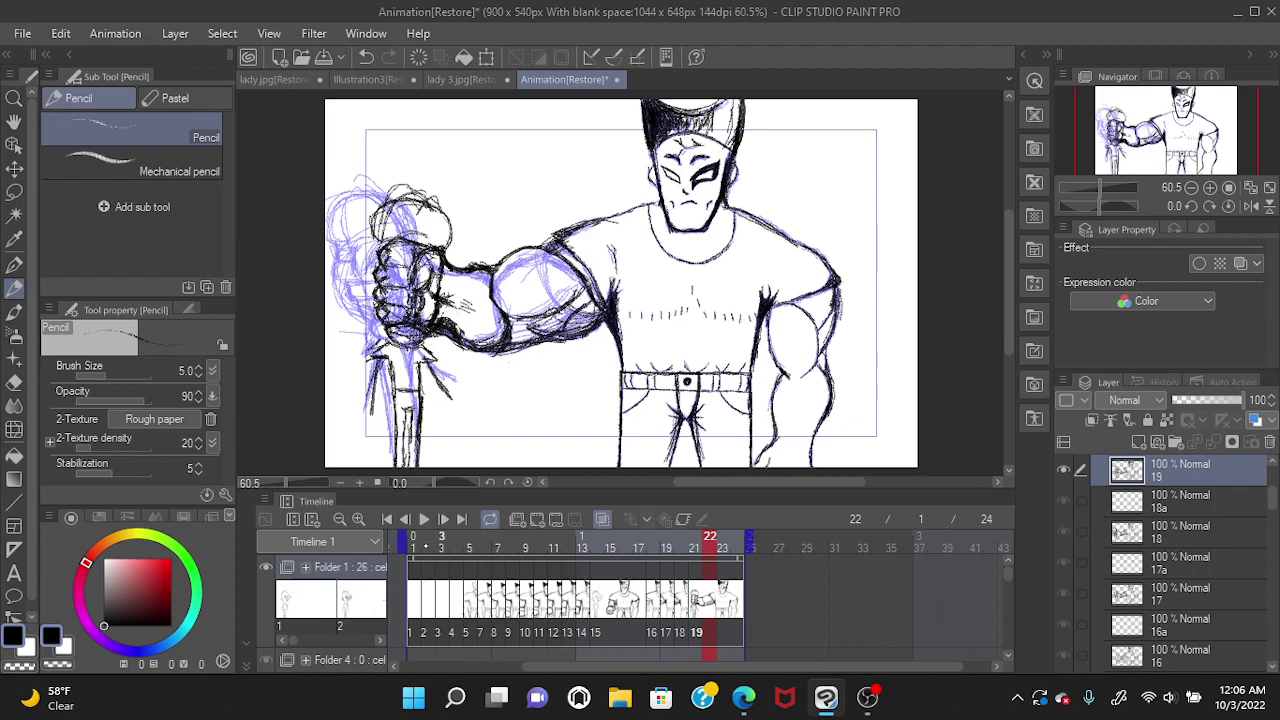
click(423, 519)
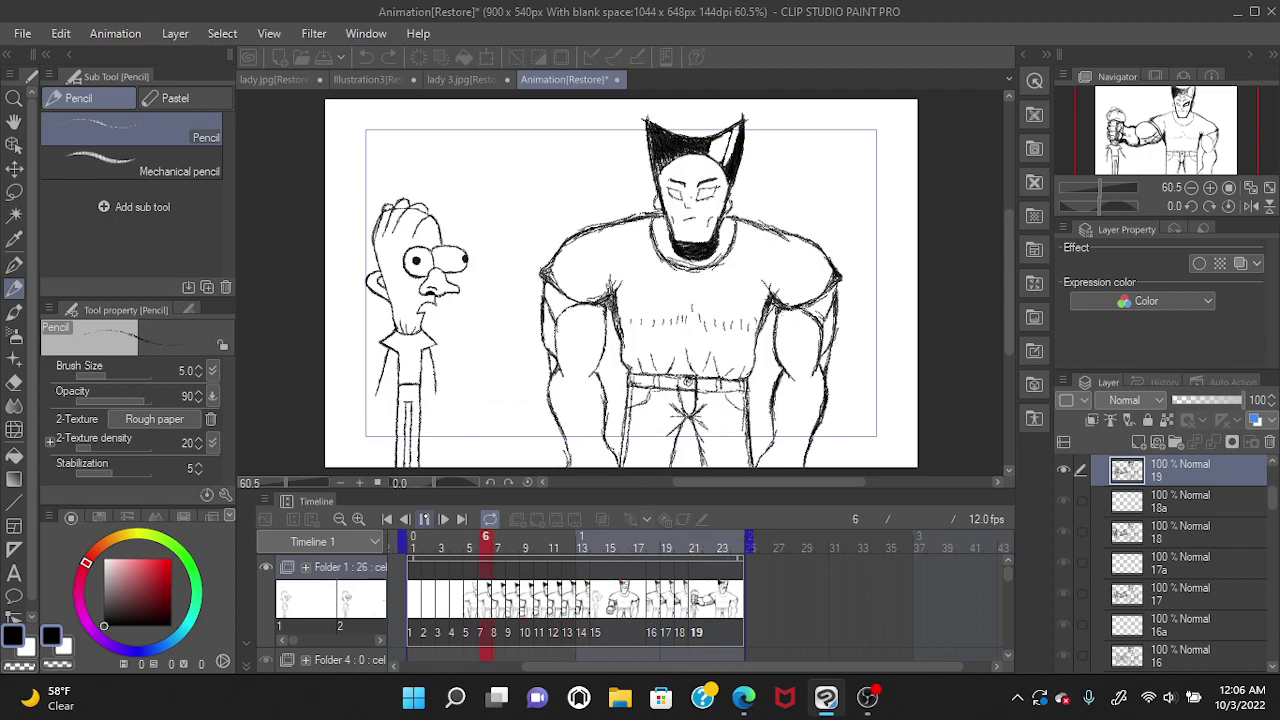
click(423, 519)
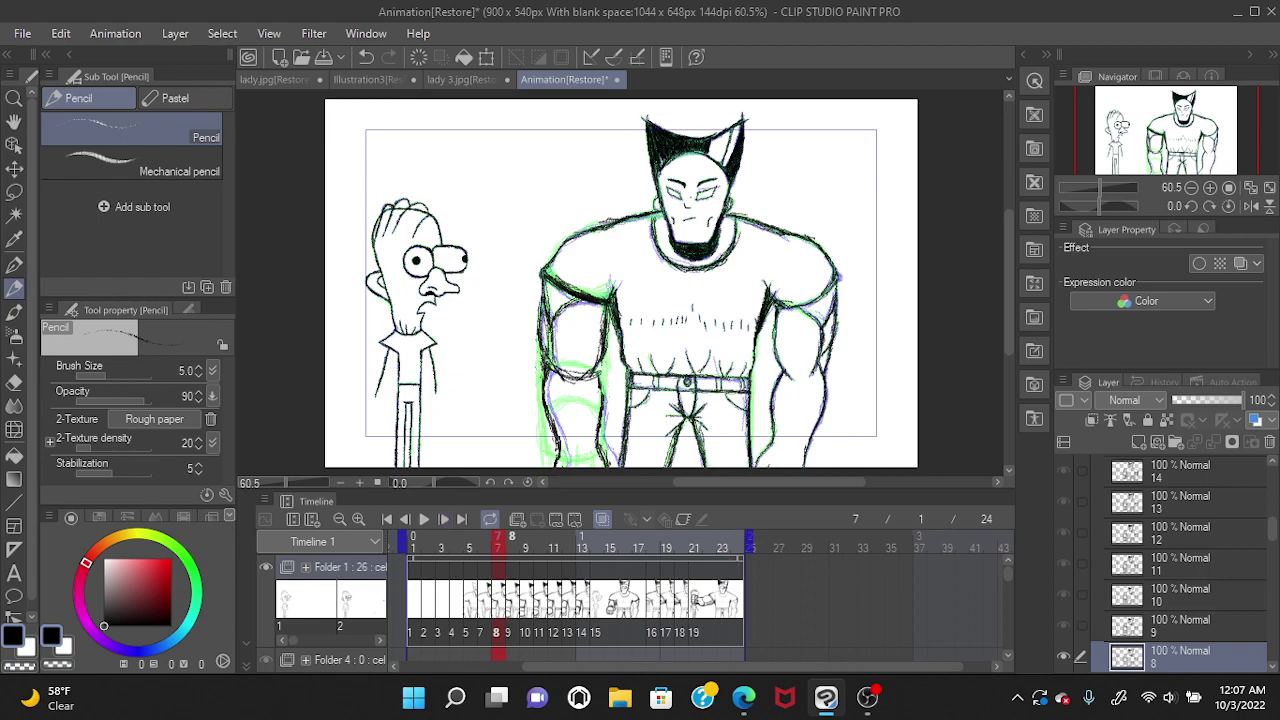
Define the fingers of the muscular man's lowered fist on frame 8 with the Pencil and Vector eraser.
click(511, 540)
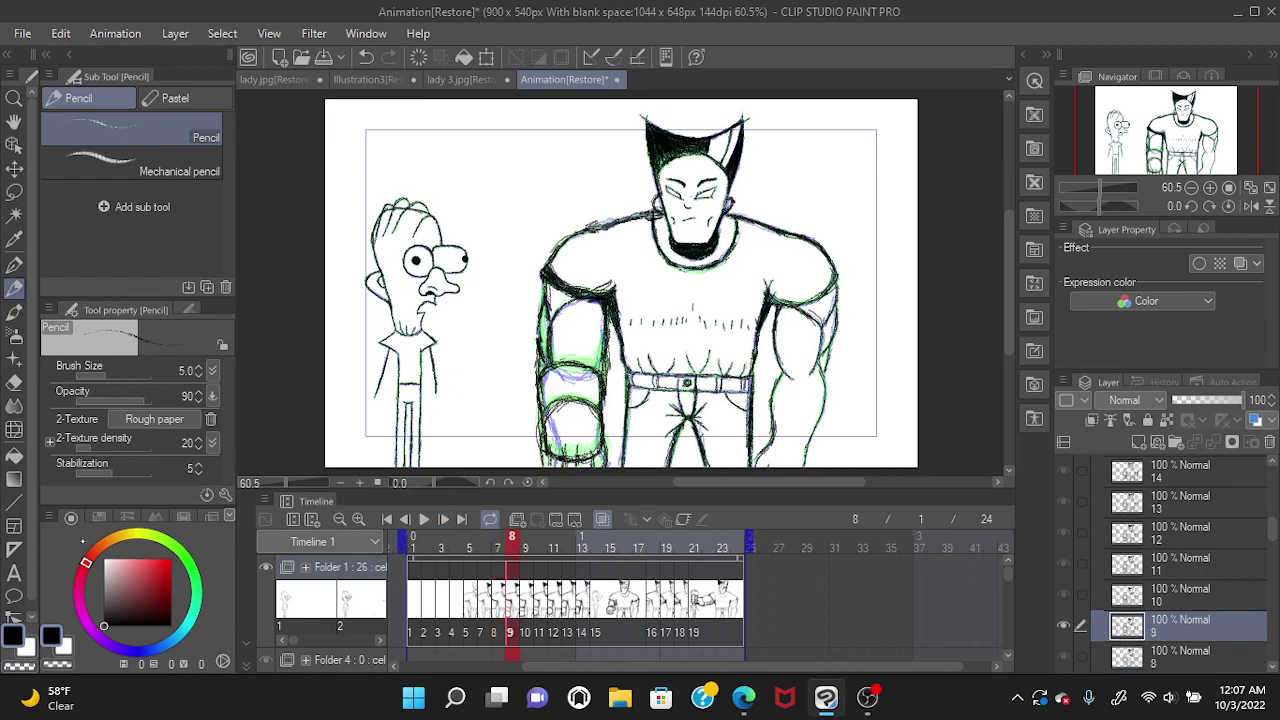
click(14, 383)
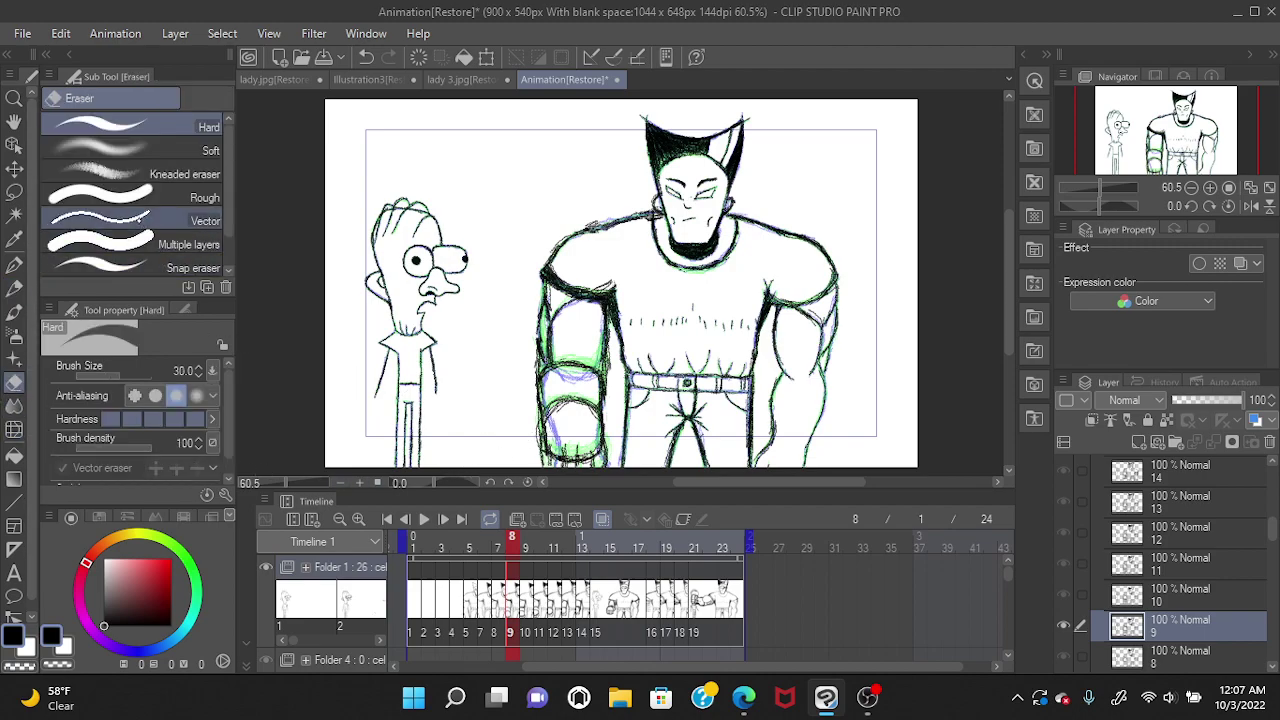
click(100, 221)
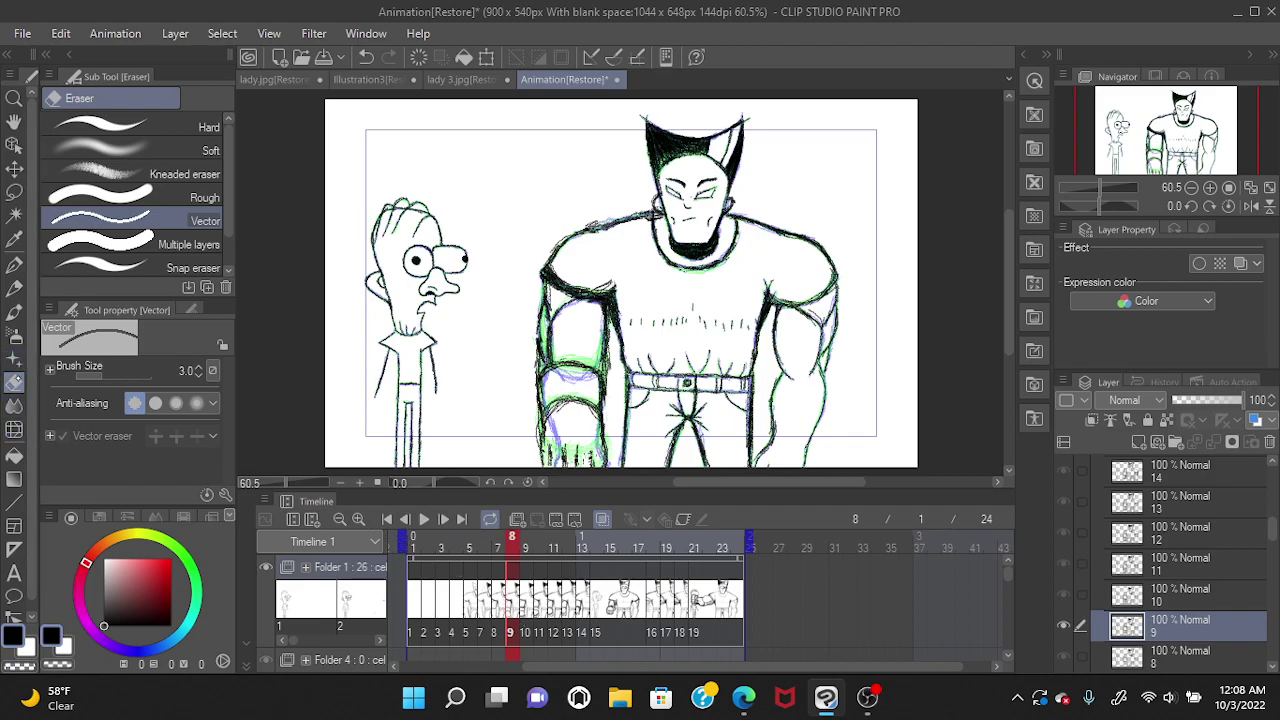
click(14, 288)
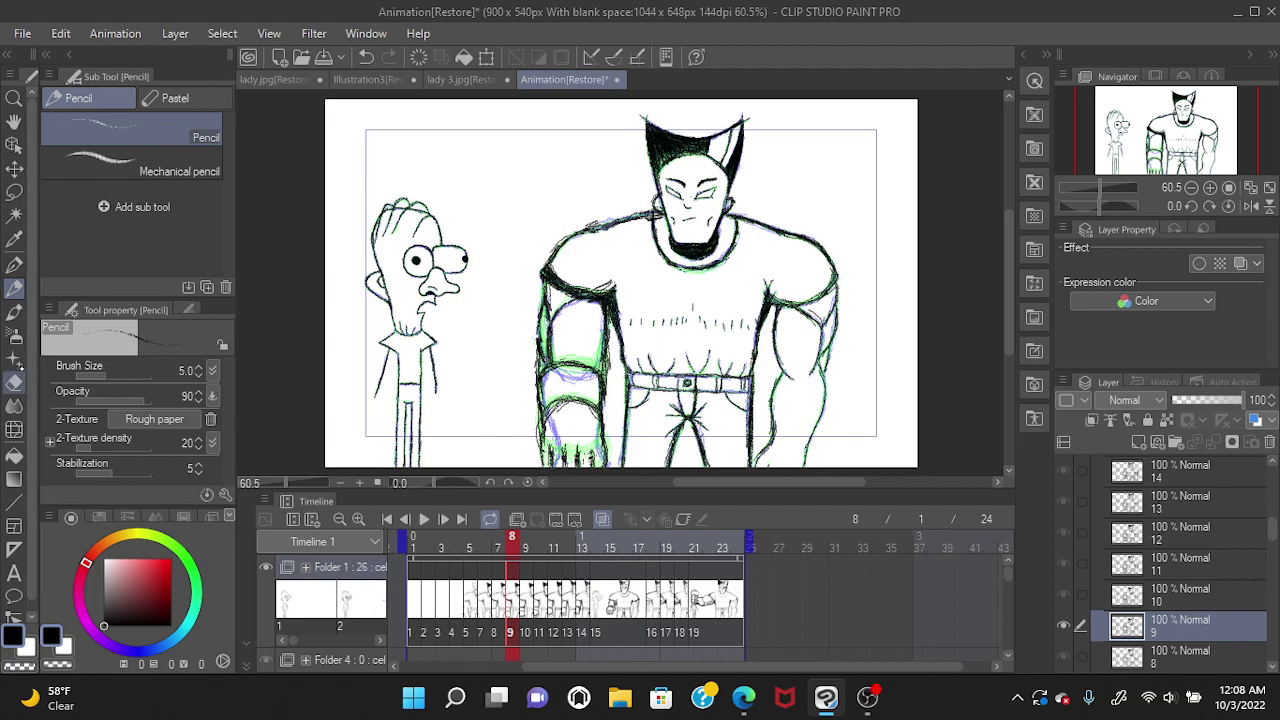
click(14, 381)
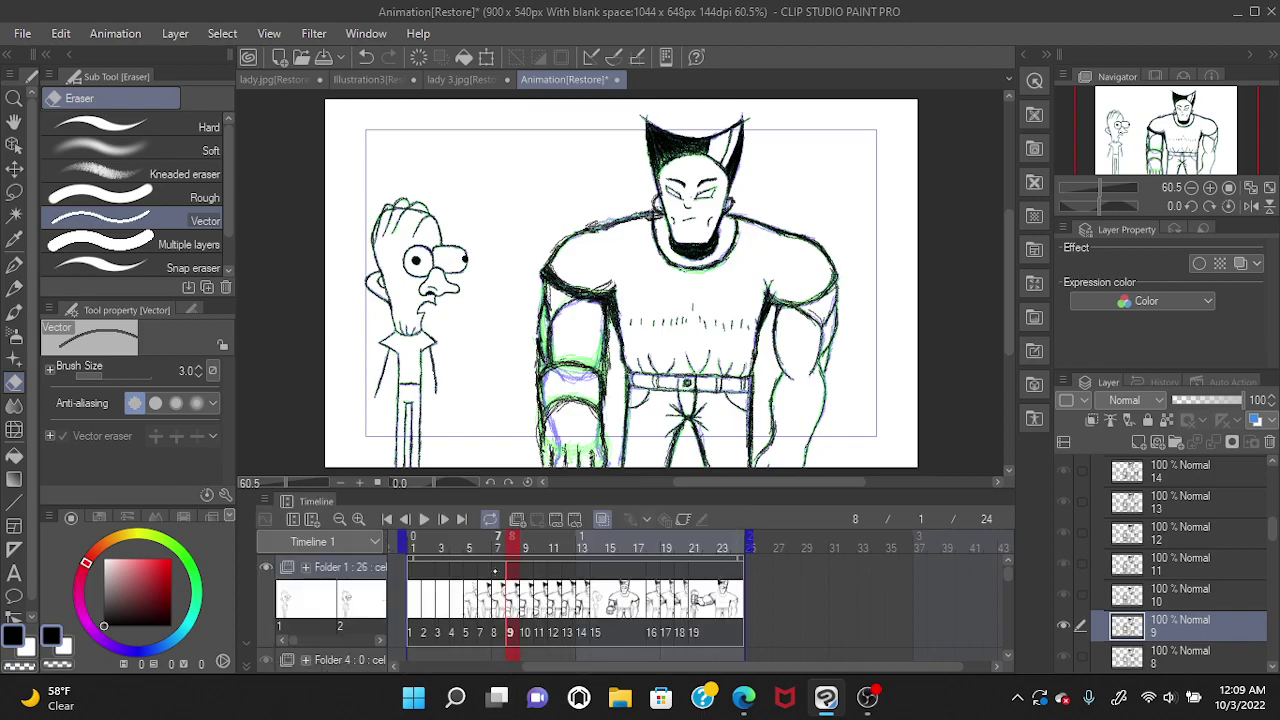
Pencil the fingers and edge of the muscular man's fist on frames 9 and 10, erasing stray construction lines.
click(528, 597)
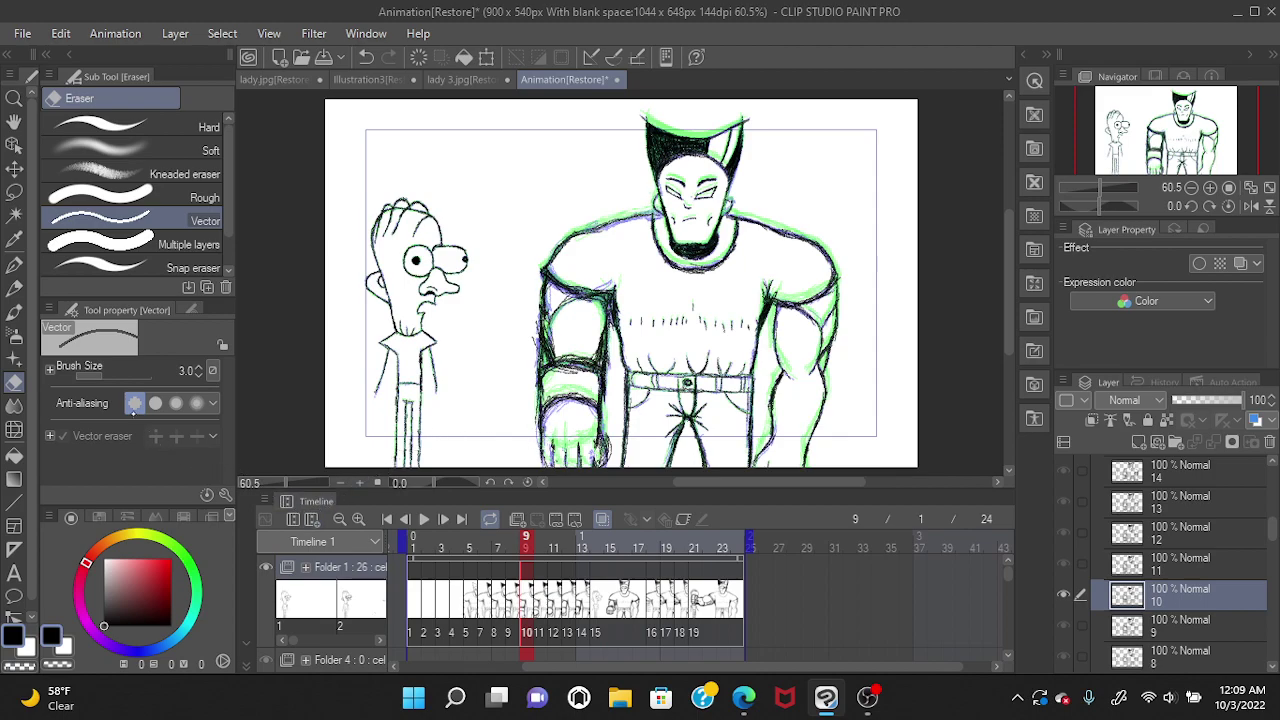
click(14, 288)
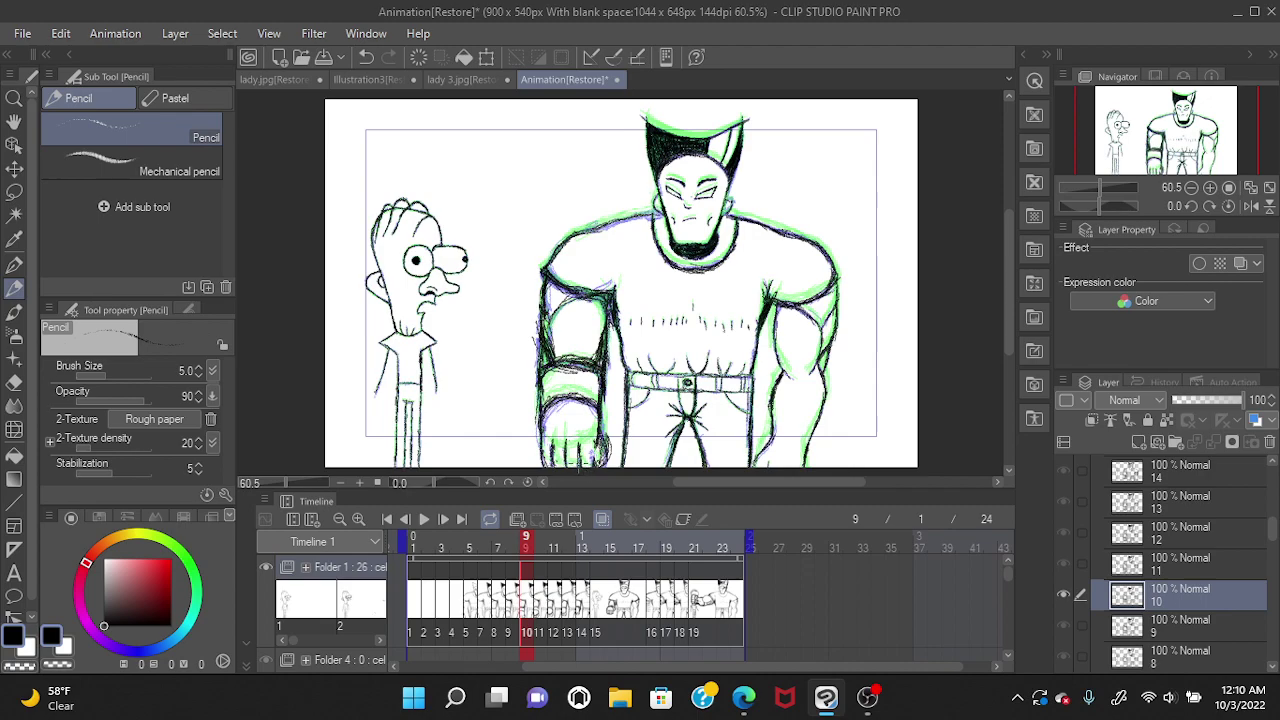
drag(583, 462, 590, 458)
mouse_move(604, 447)
mouse_down()
mouse_move(603, 414)
mouse_move(598, 440)
mouse_up()
key(e)
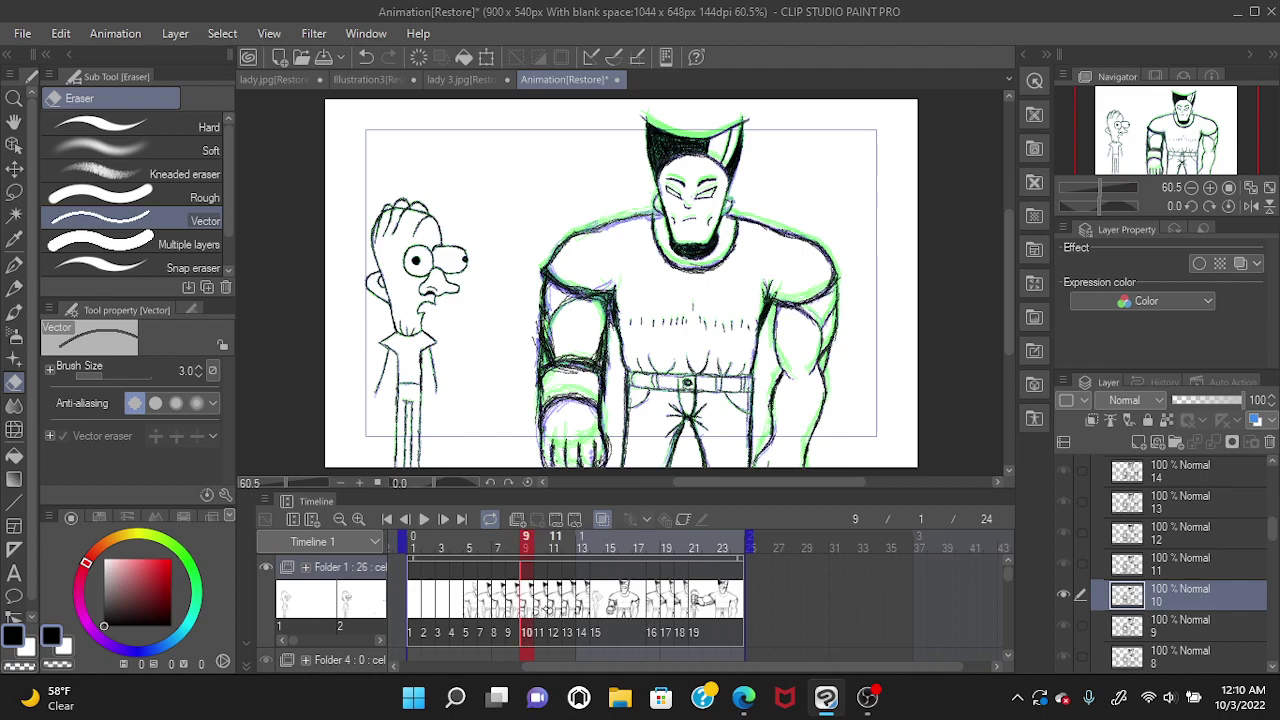
click(546, 608)
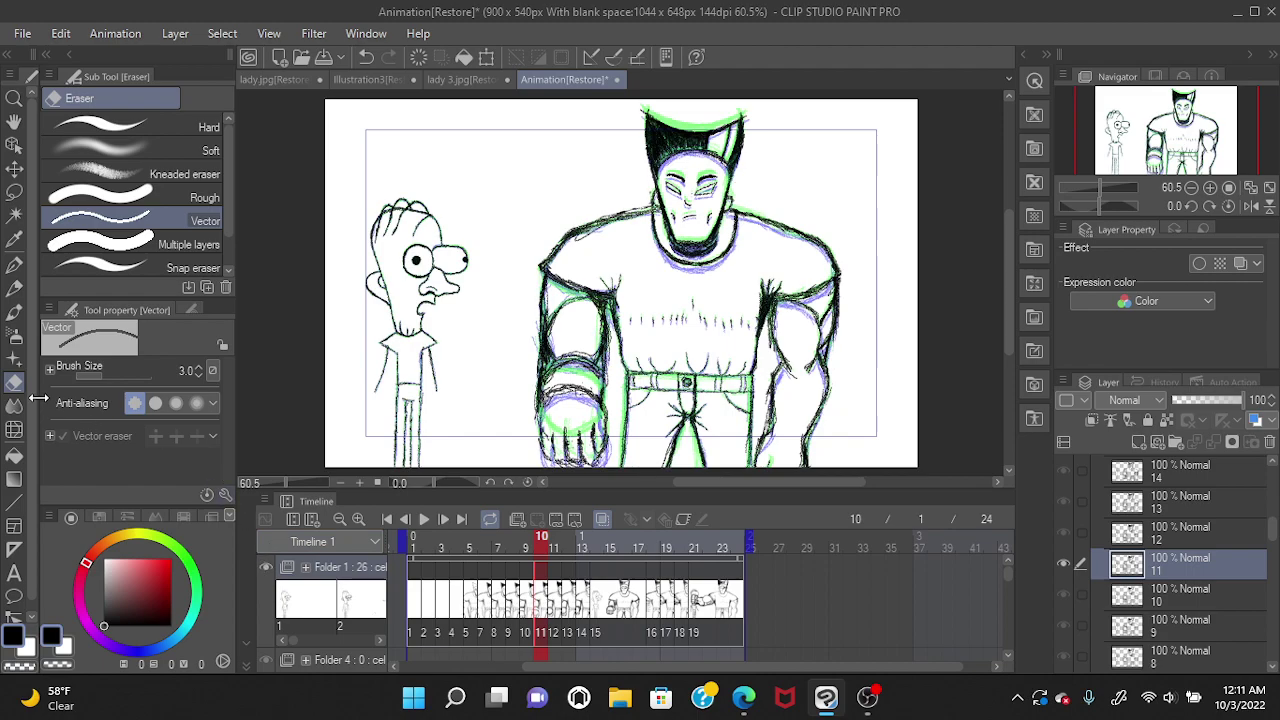
click(14, 287)
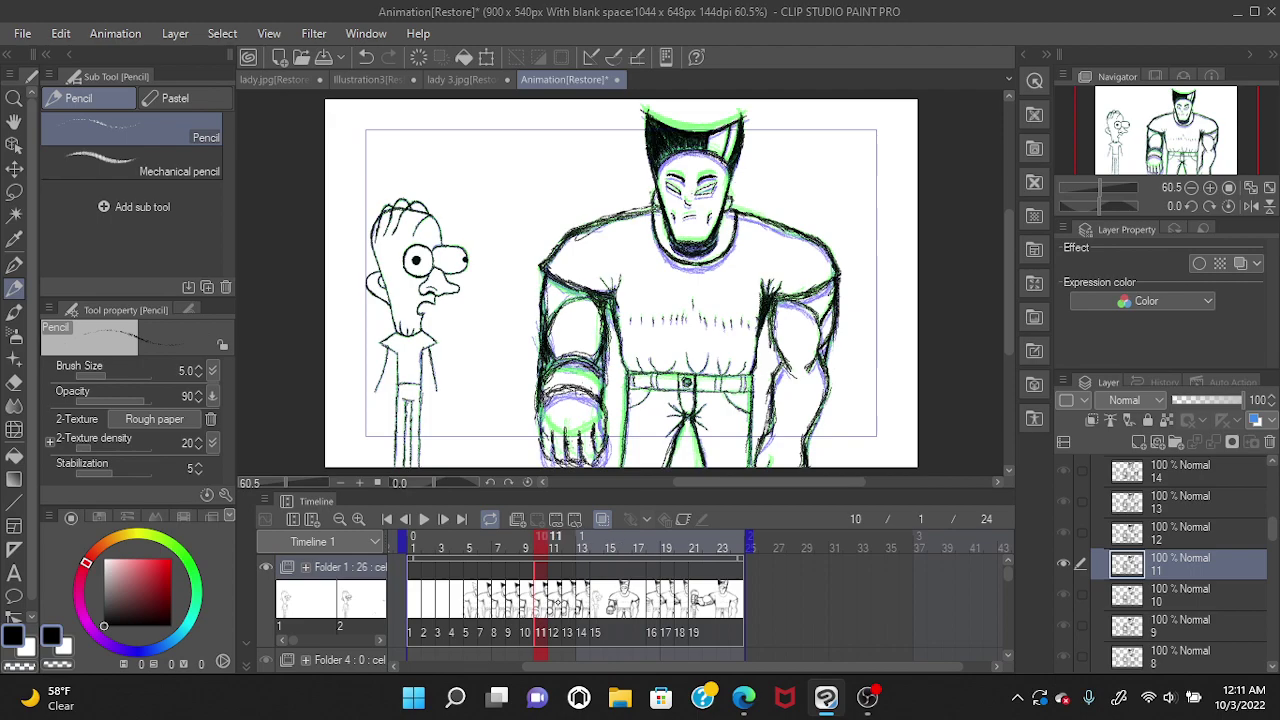
Replace the construction circle of the fist on frame 11 with fingers, undoing an unwanted erasure and using the Hard eraser.
click(556, 602)
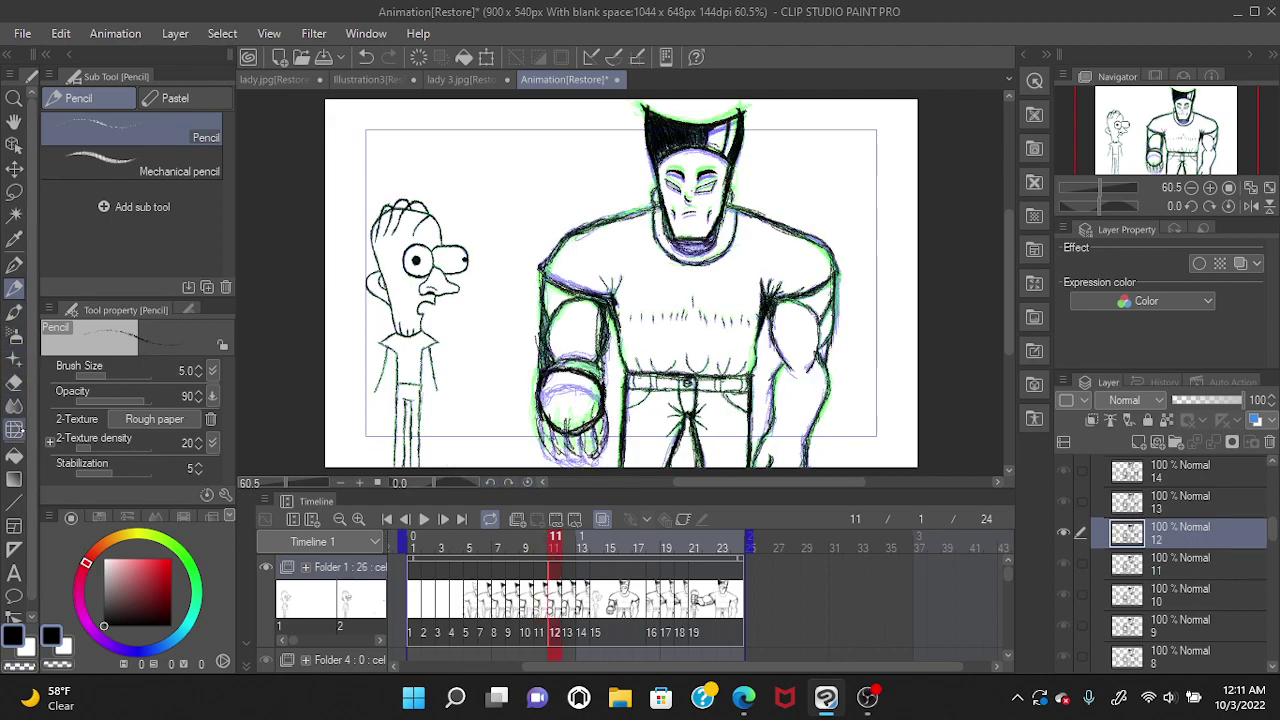
click(14, 382)
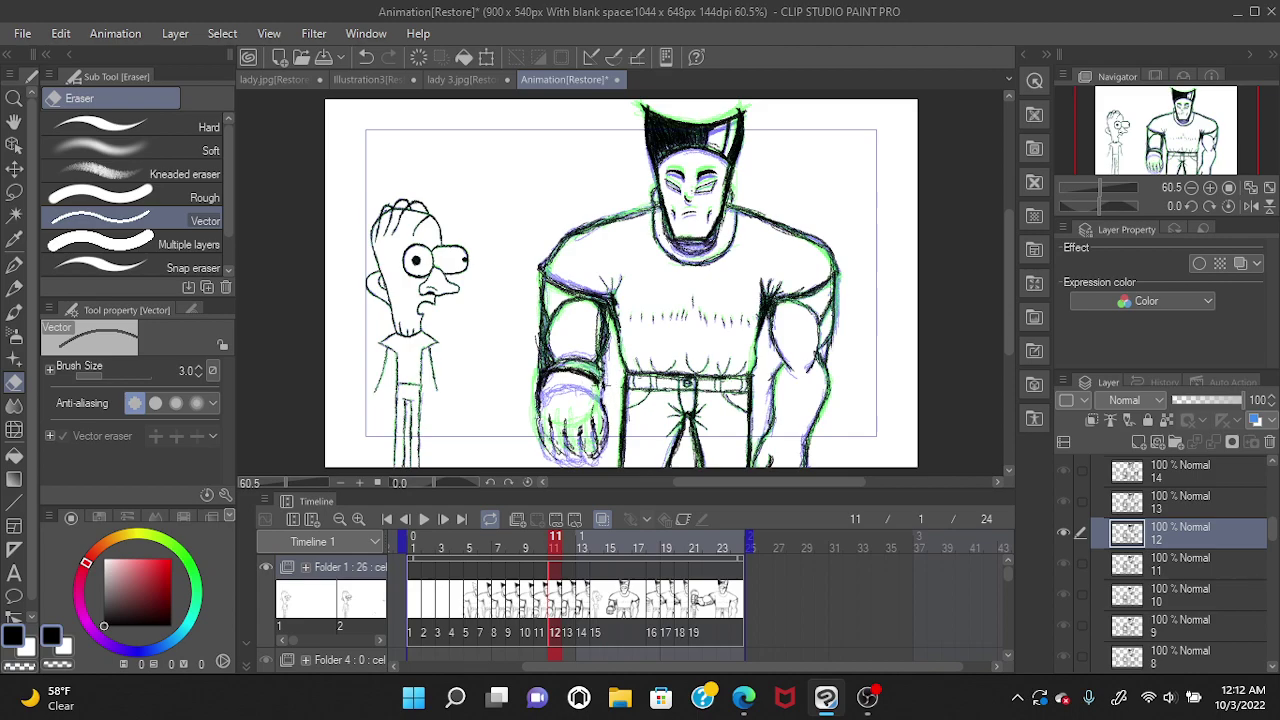
key(ctrl+z)
click(122, 127)
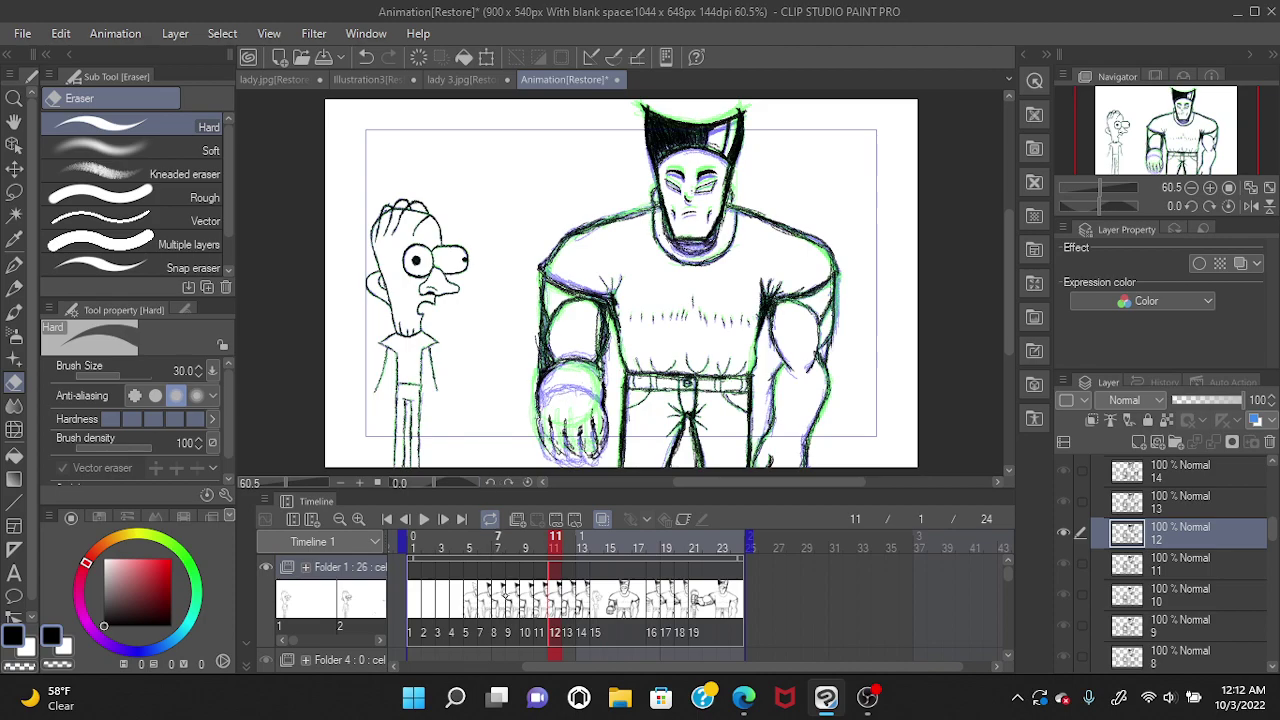
Compare the fist on frames 11 and 12, and erase the circle crossing the fist on frame 12 with the Vector eraser.
click(572, 603)
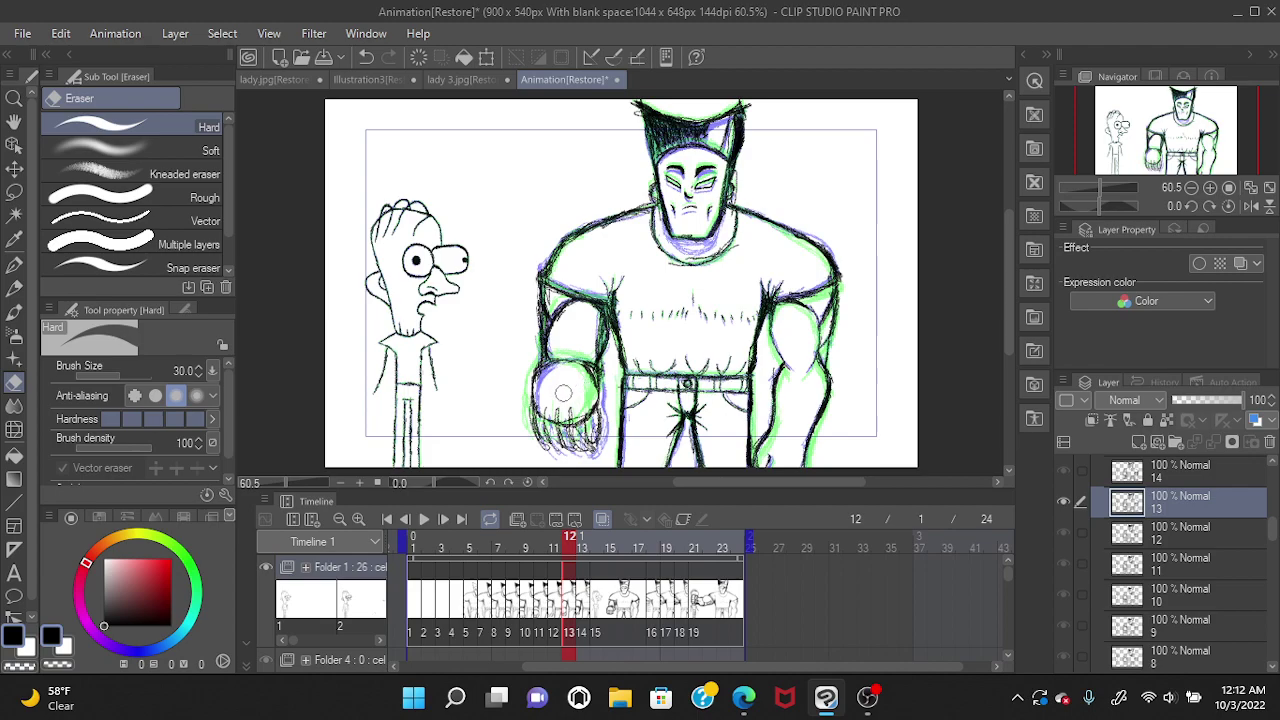
click(554, 606)
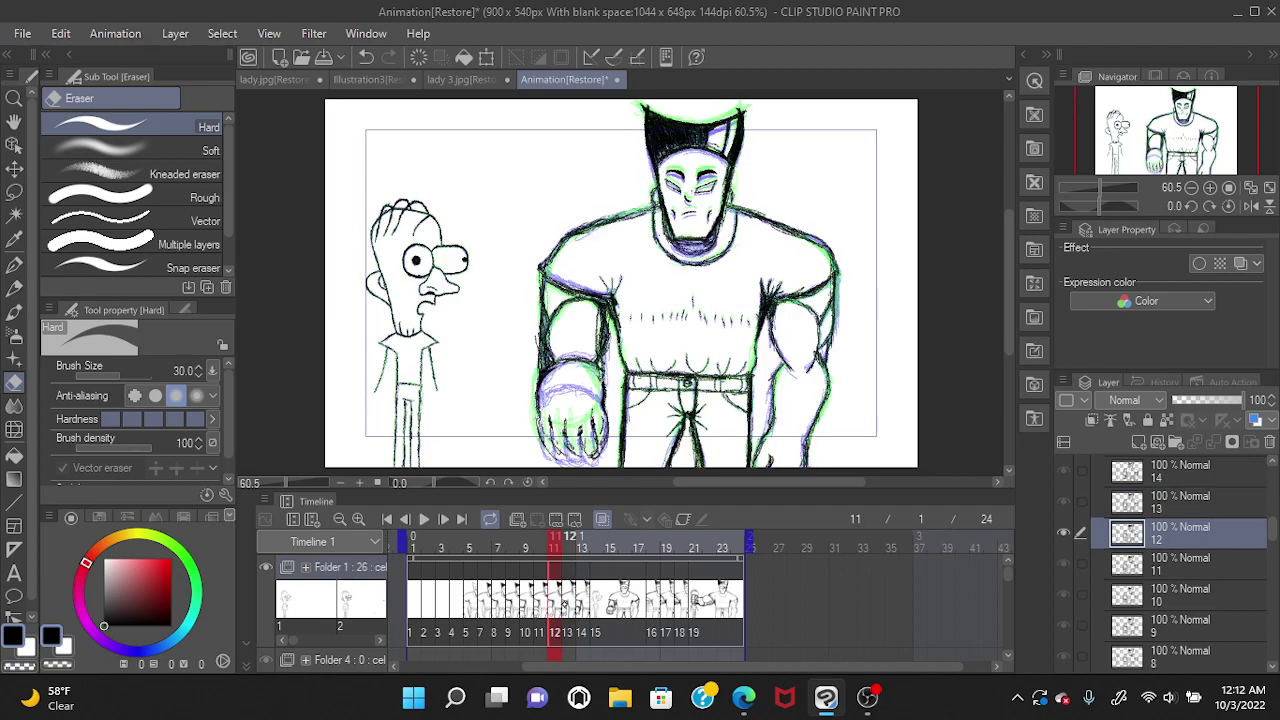
click(568, 602)
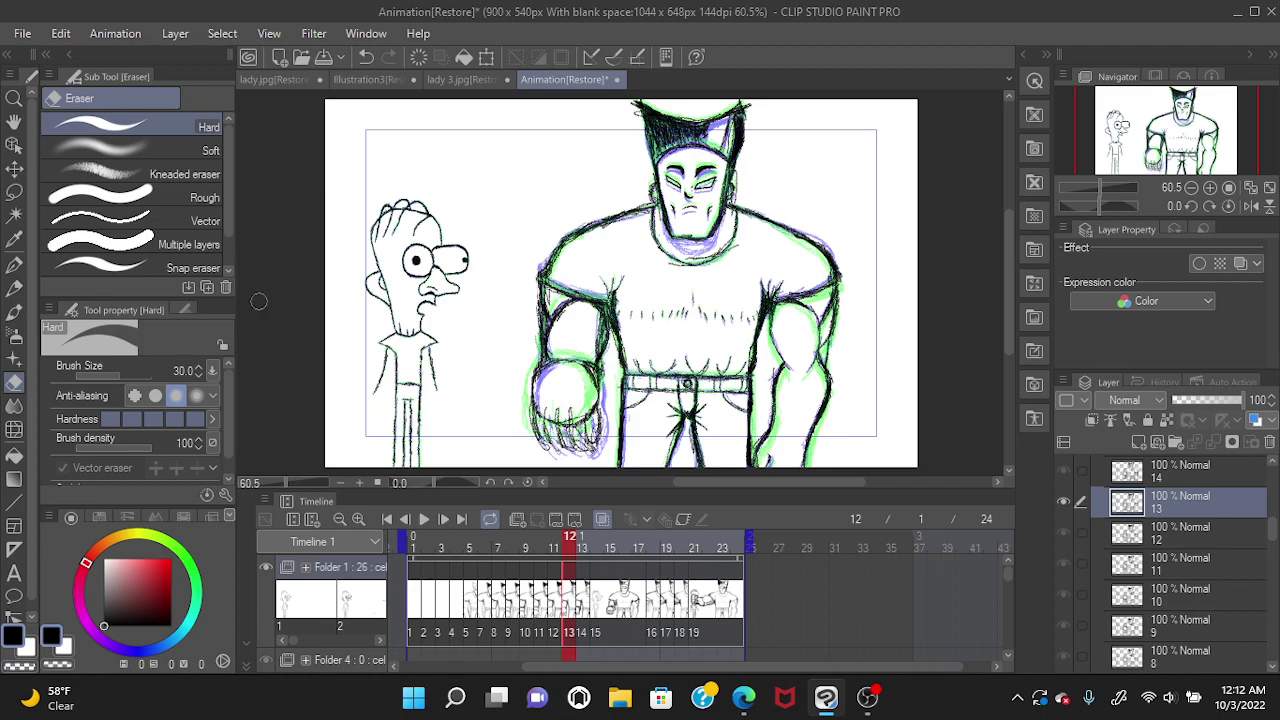
click(14, 288)
click(14, 382)
click(168, 221)
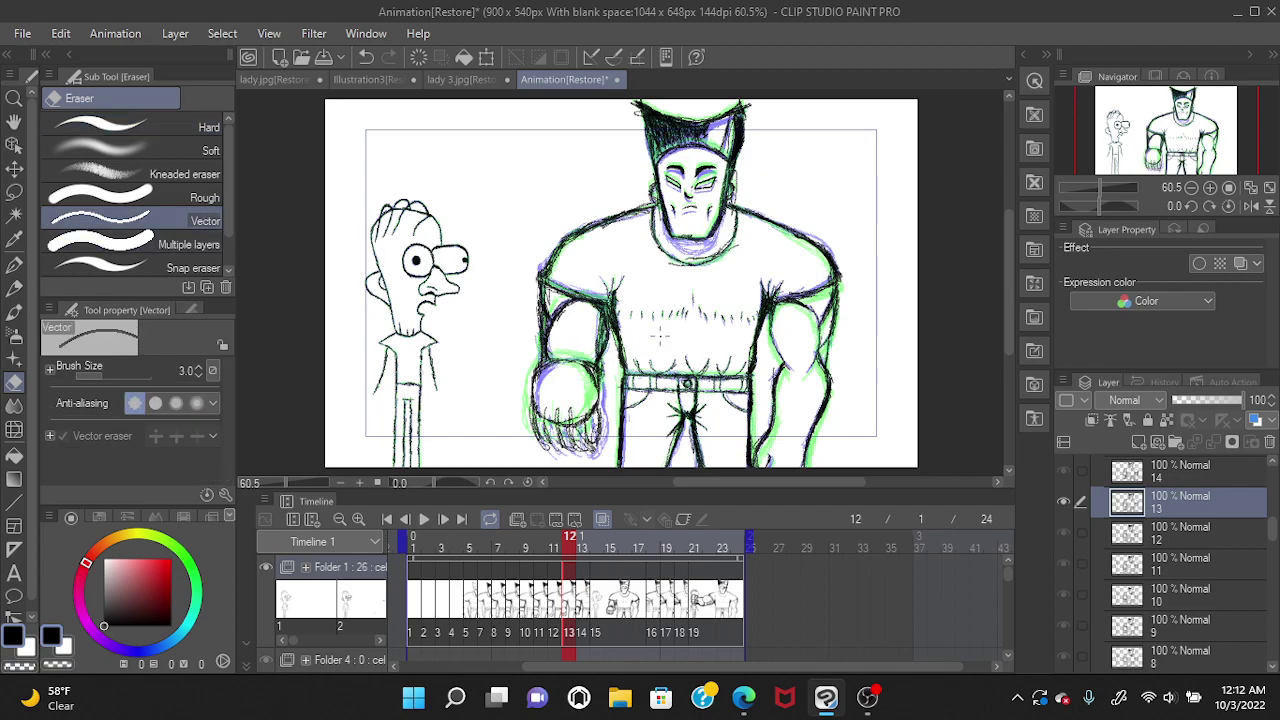
mouse_move(592, 408)
mouse_down()
mouse_move(576, 428)
mouse_move(572, 418)
mouse_move(582, 450)
mouse_move(600, 422)
mouse_move(596, 440)
mouse_move(596, 420)
mouse_move(566, 418)
mouse_move(574, 430)
mouse_move(556, 436)
mouse_move(546, 404)
mouse_up()
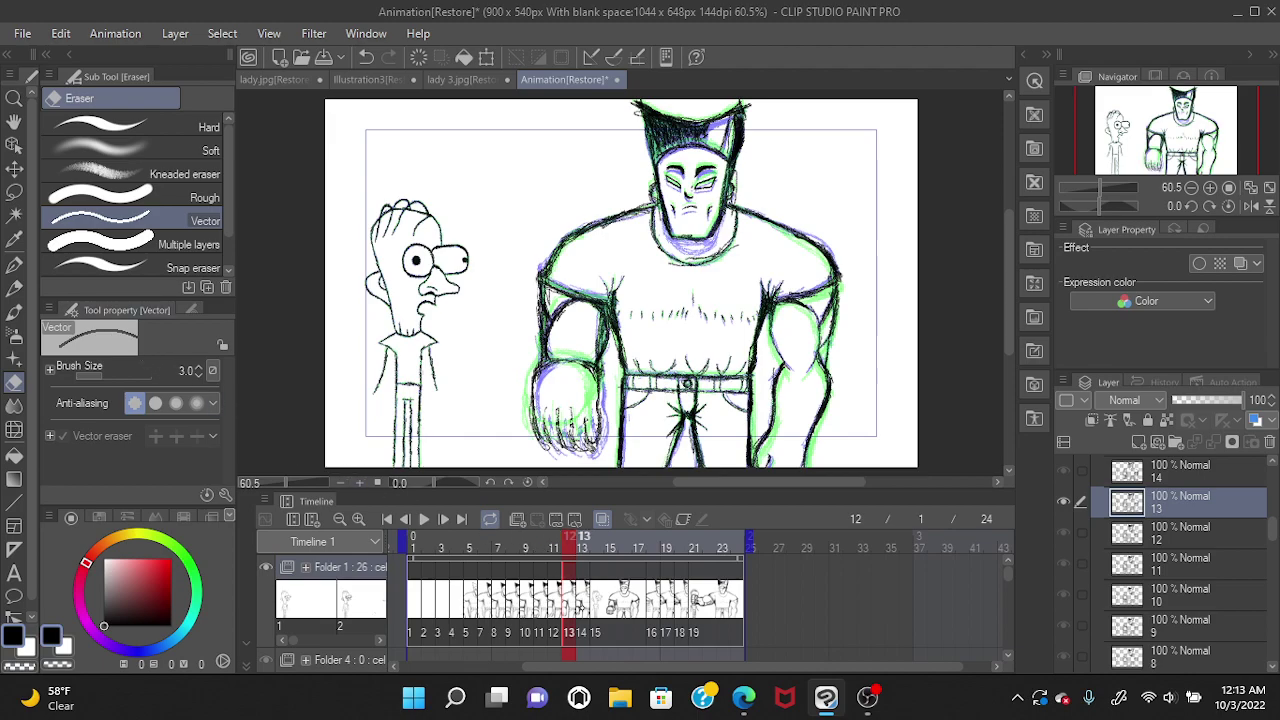
Pencil the finger divisions and the side of the muscular man's fist on frame 13.
click(583, 602)
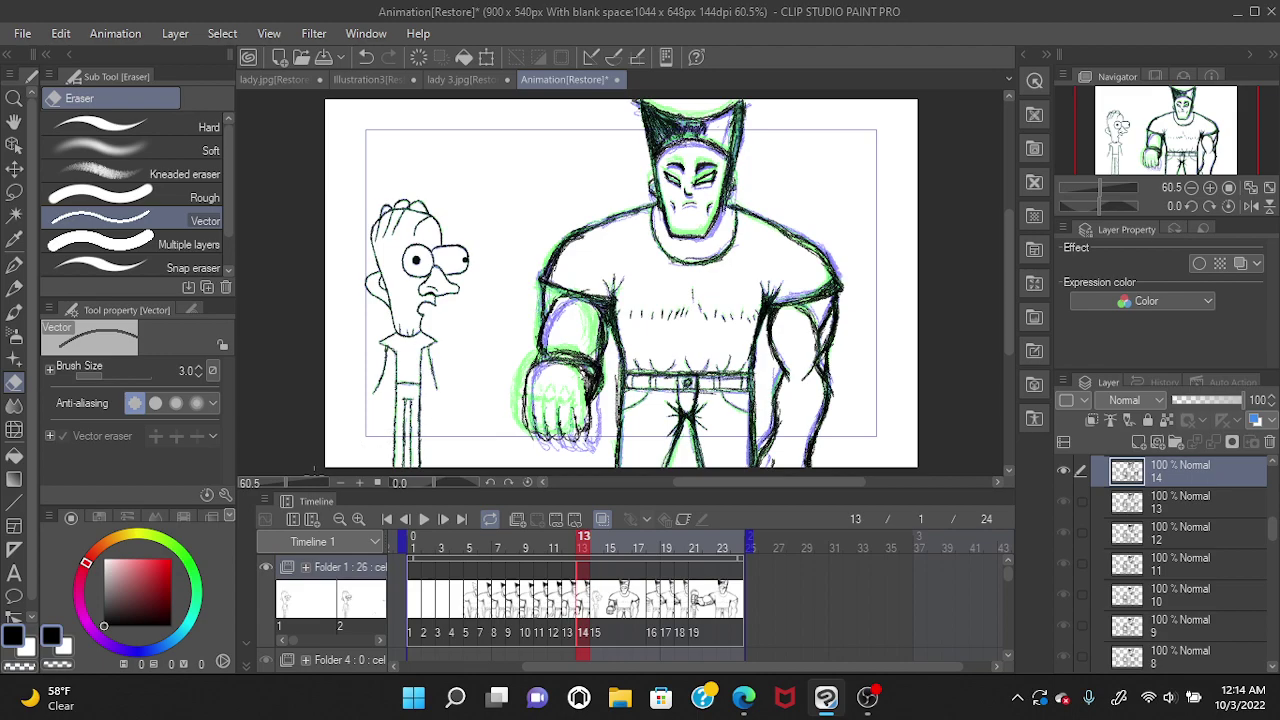
click(14, 288)
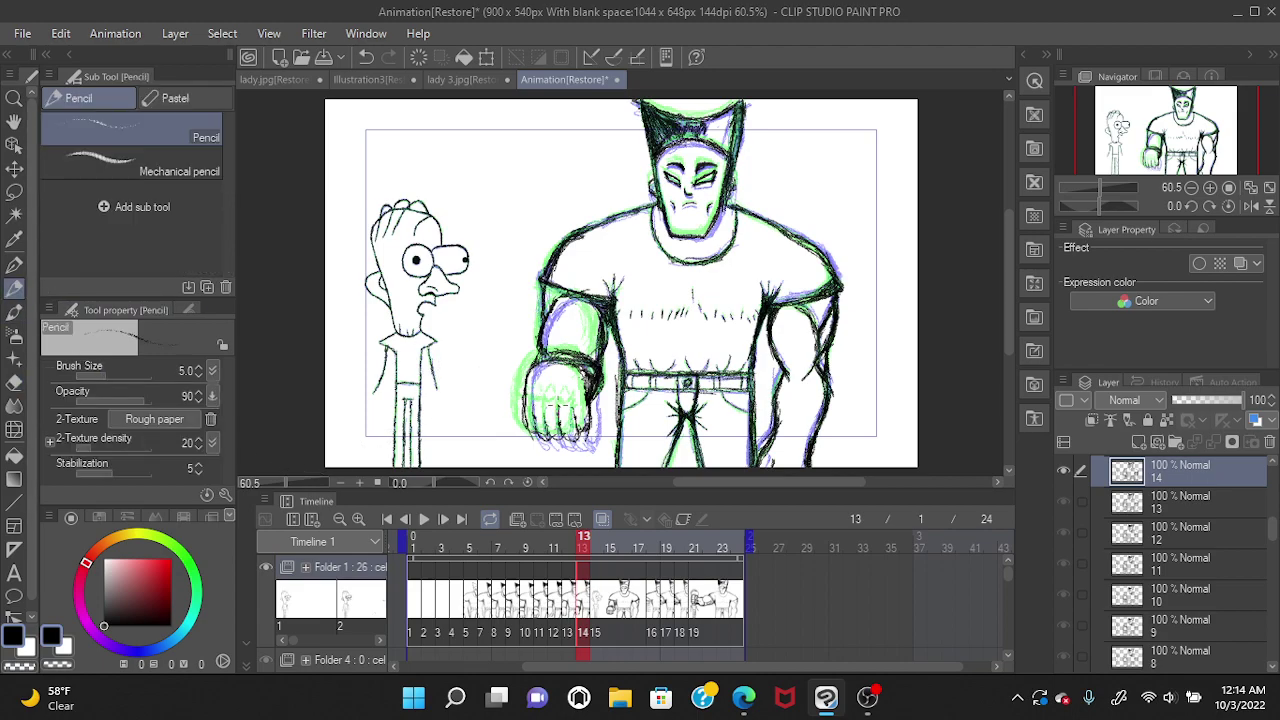
drag(558, 404, 558, 432)
mouse_move(586, 373)
mouse_down()
mouse_move(588, 403)
mouse_move(590, 392)
mouse_up()
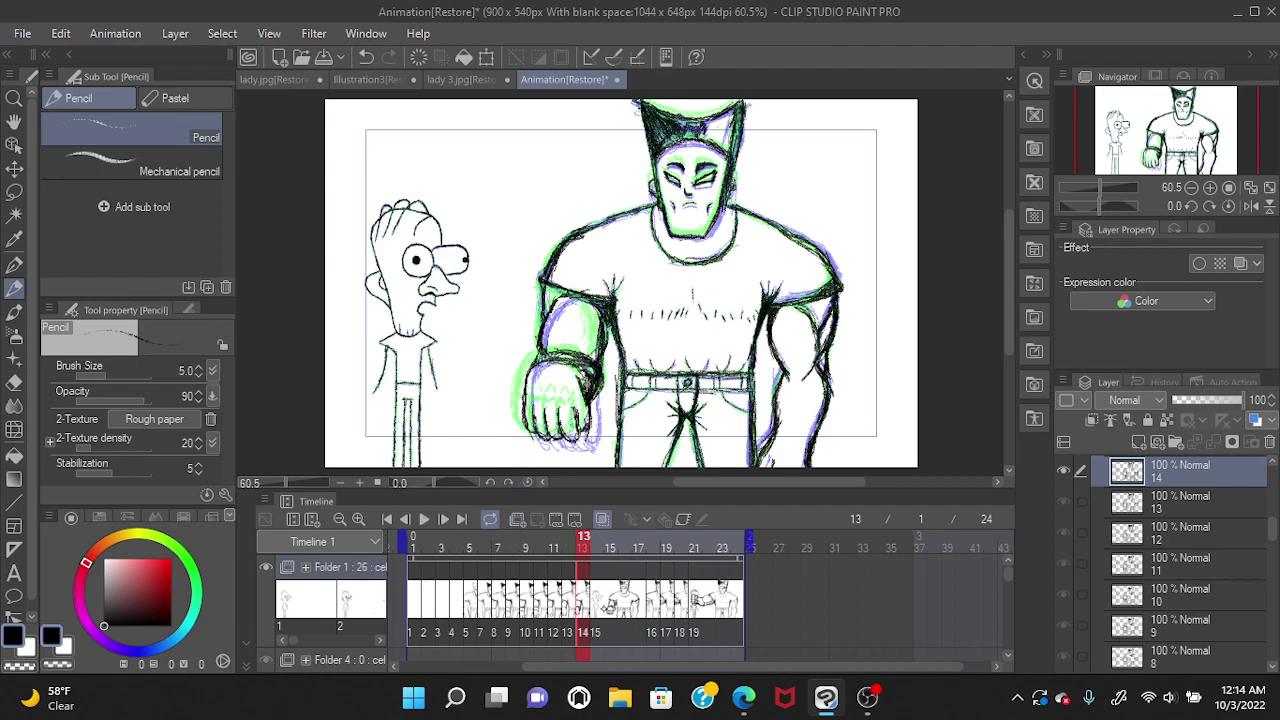
Check frame 15, undo the last change, and pencil more lines along the back of the fist on frame 13.
click(611, 540)
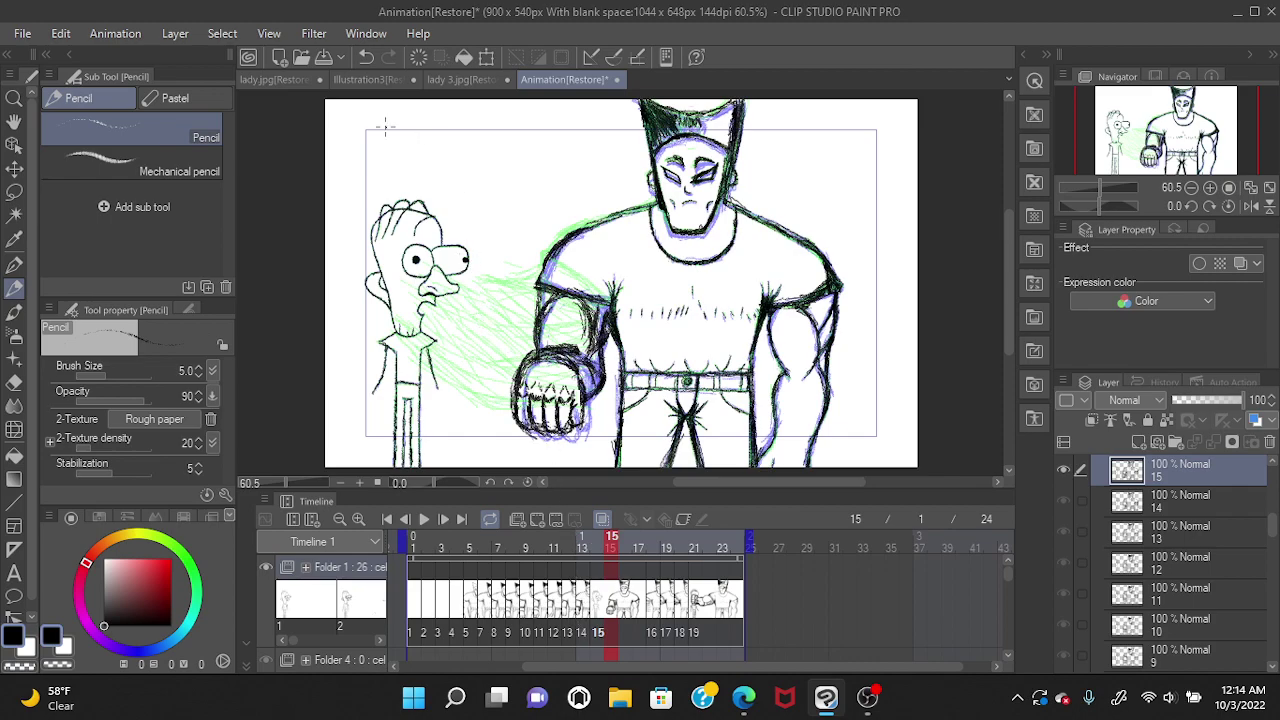
key(ctrl+z)
click(578, 566)
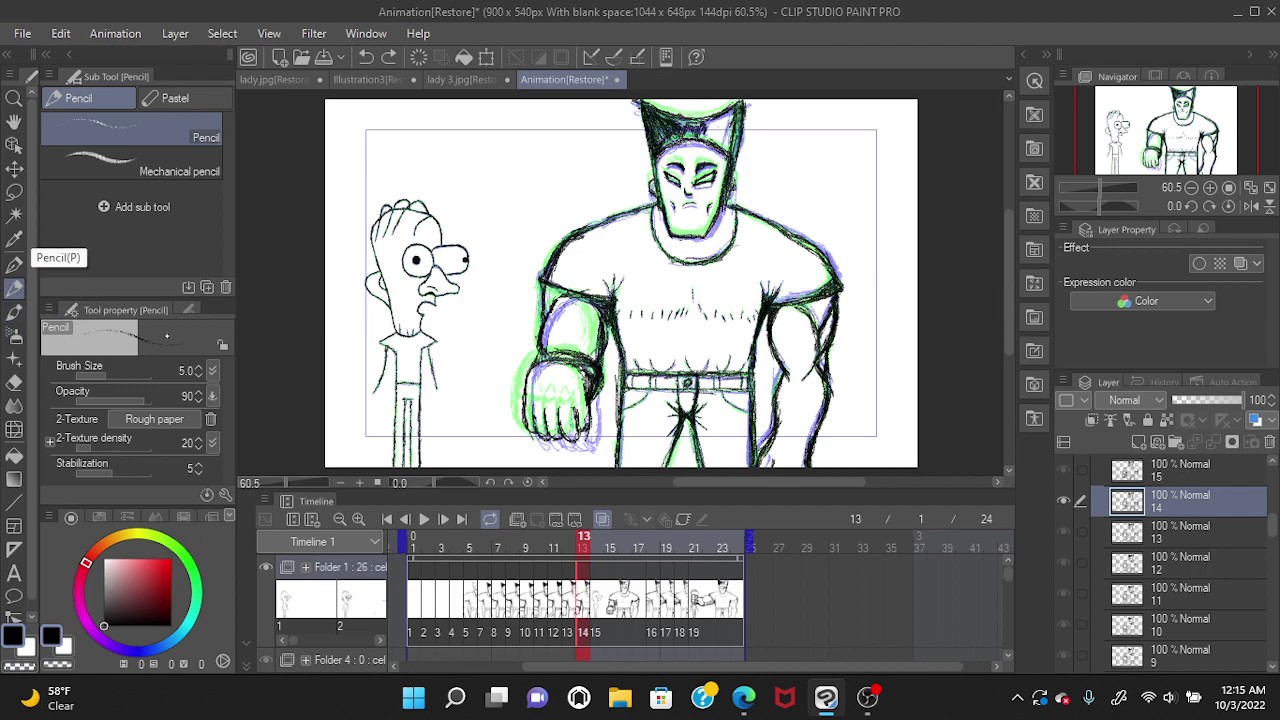
drag(578, 378, 556, 366)
drag(558, 370, 546, 366)
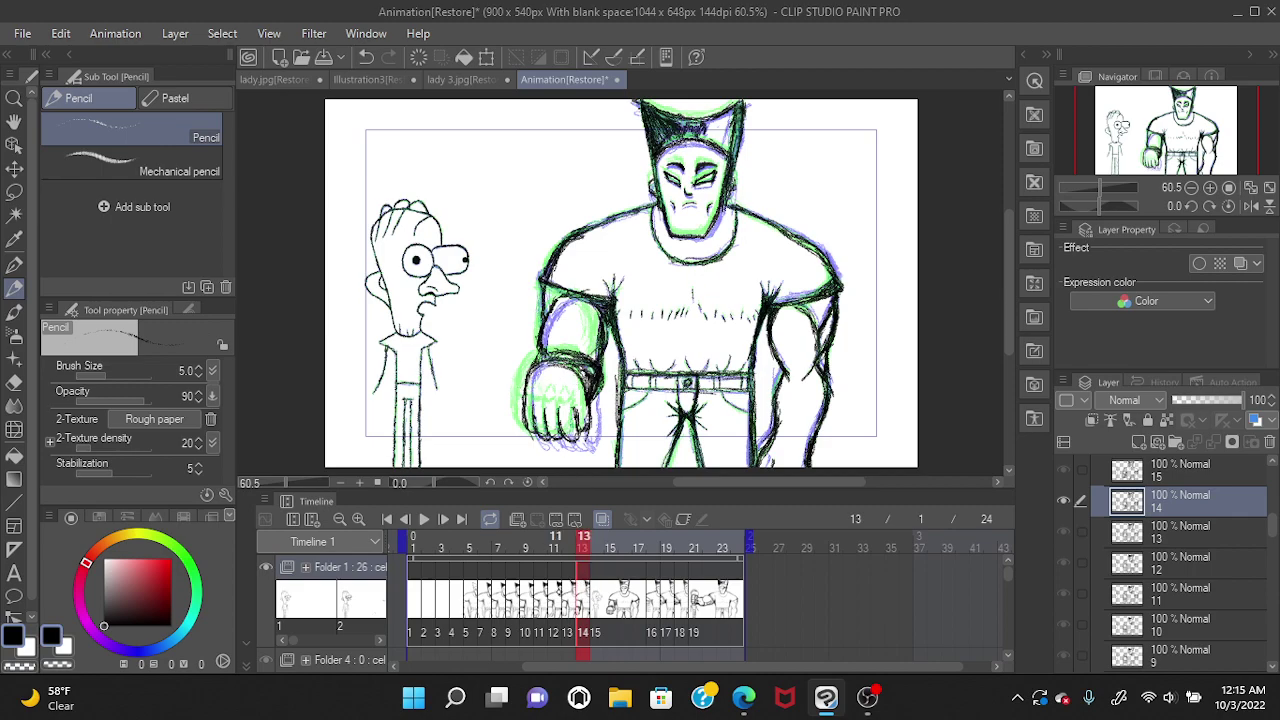
Strengthen the outline of the back of the muscular man's hand on frames 12 and 11 with the Pencil.
click(567, 600)
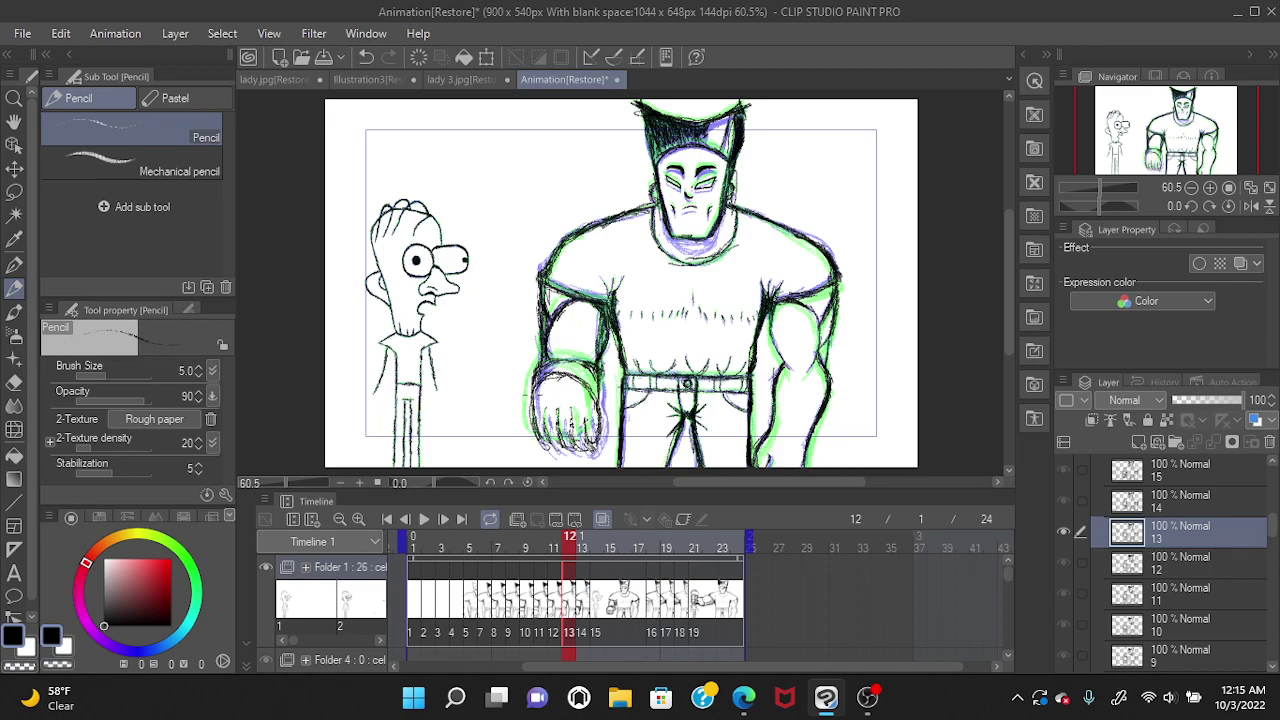
mouse_move(531, 400)
mouse_down()
mouse_move(566, 372)
mouse_move(590, 376)
mouse_up()
click(553, 538)
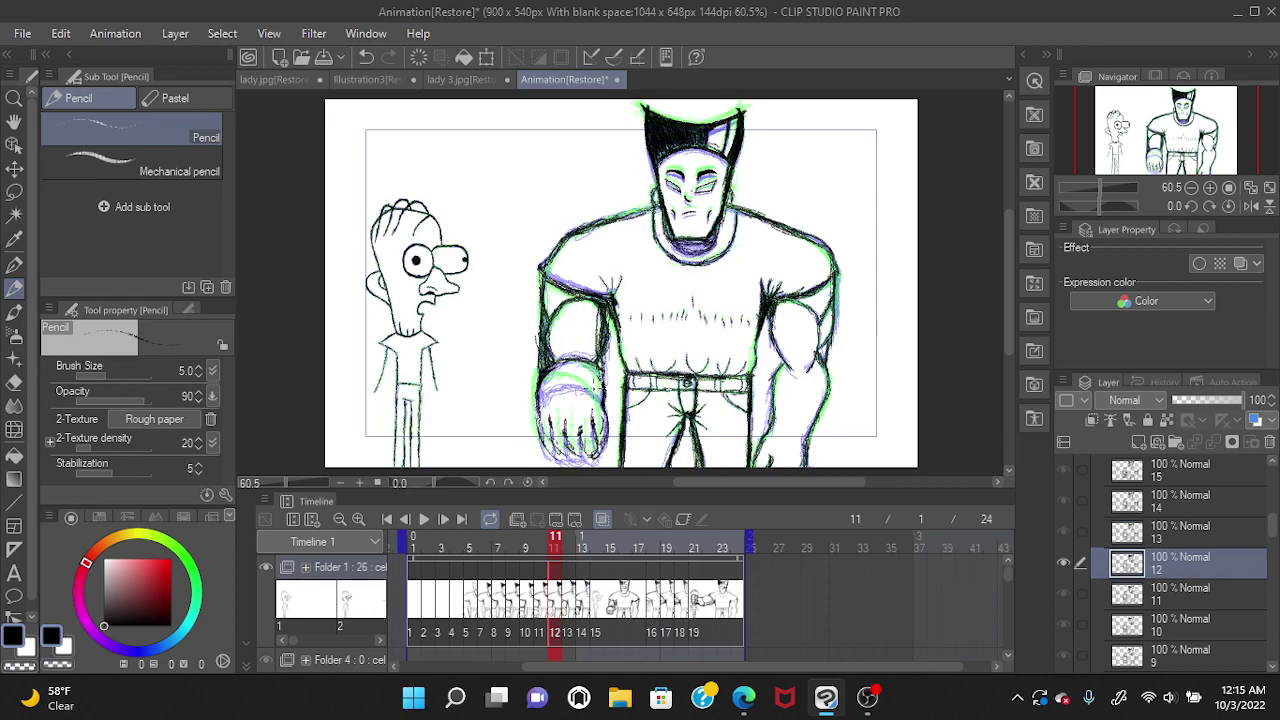
mouse_move(601, 414)
mouse_down()
mouse_move(609, 392)
mouse_move(564, 388)
mouse_move(578, 383)
mouse_up()
Check the fist on frame 10, undo the latest strokes, and return to frame 11.
click(541, 603)
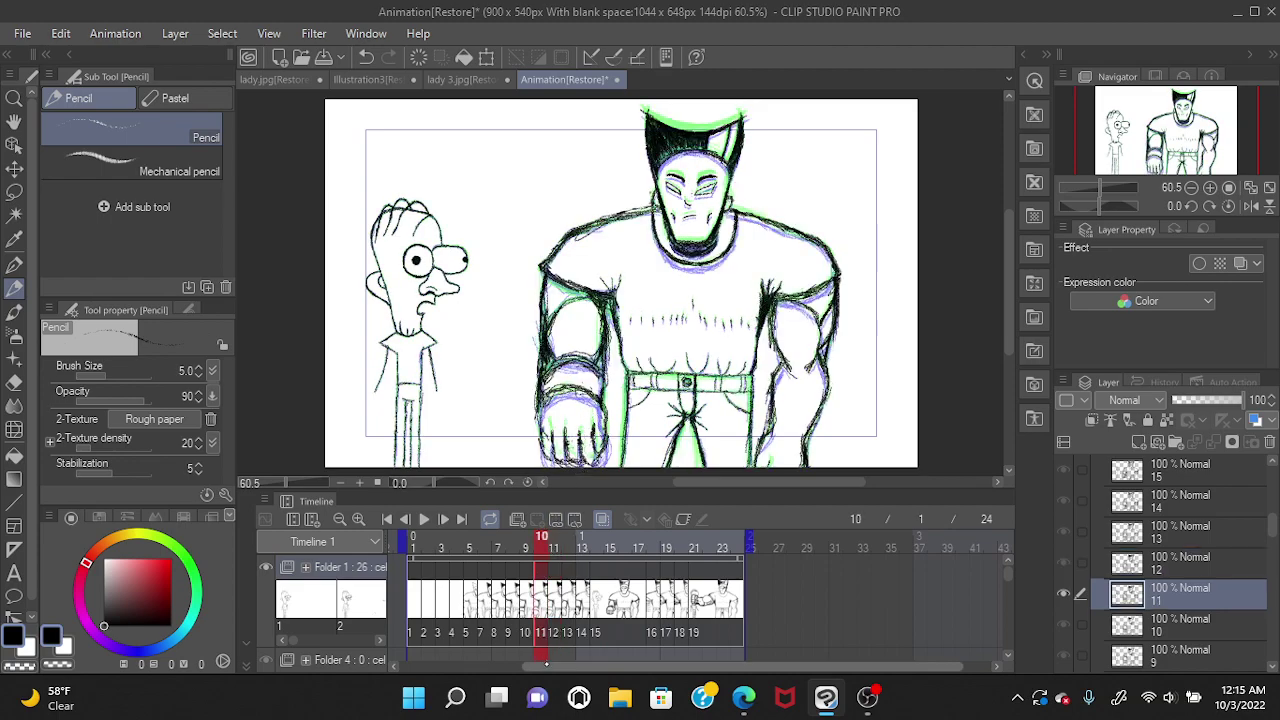
click(367, 57)
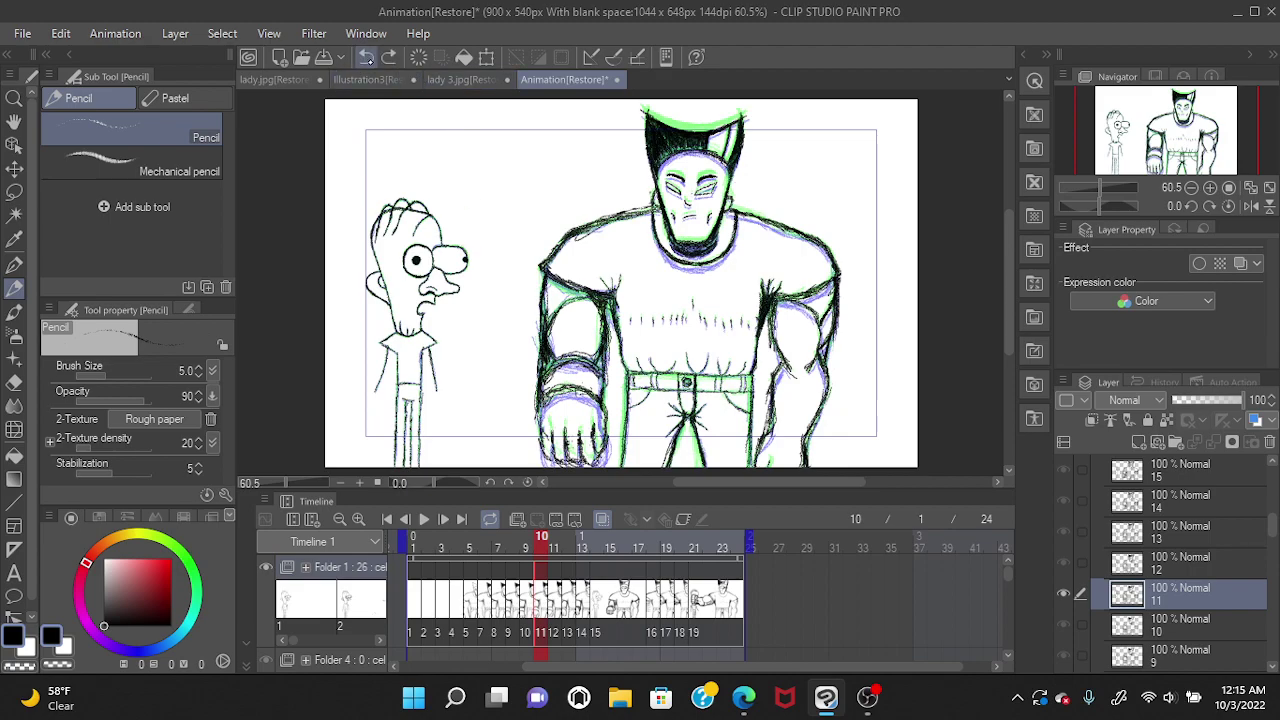
click(367, 57)
click(367, 57)
click(556, 602)
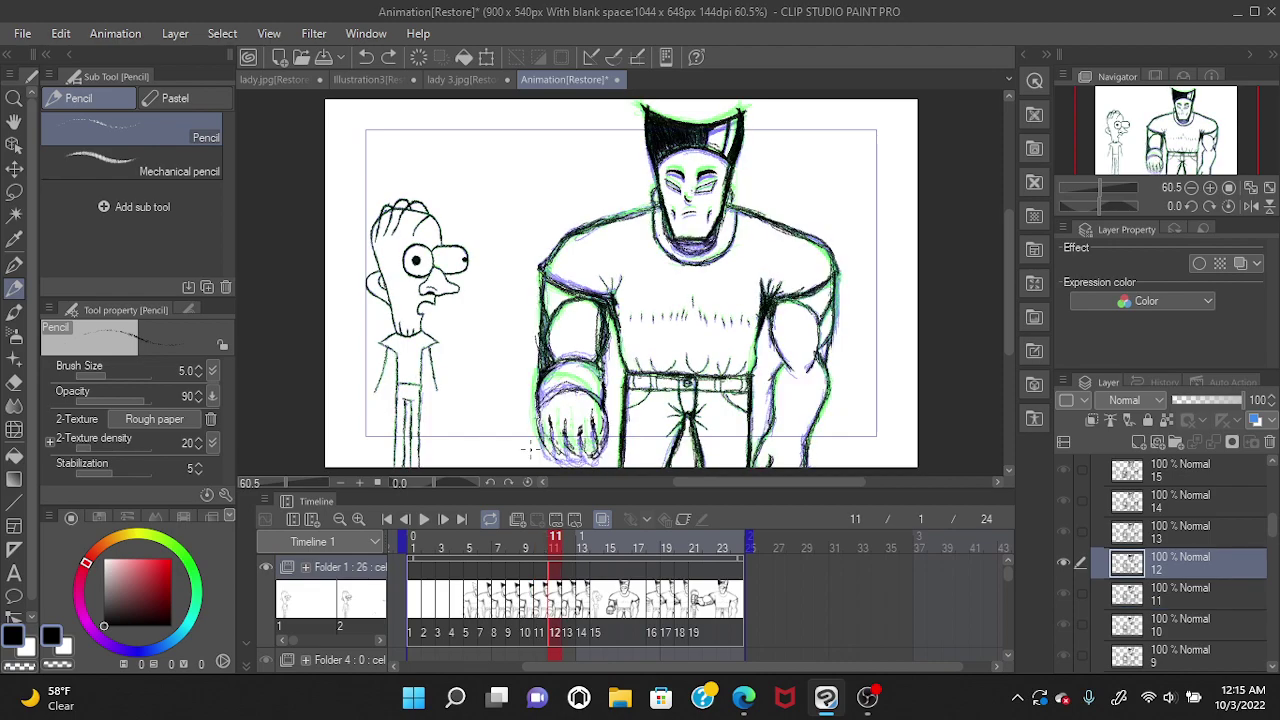
Undo the latest pencil strokes on the muscular man's fist on frame 11 and redo the last undone one.
click(367, 57)
click(367, 57)
click(367, 57)
click(367, 57)
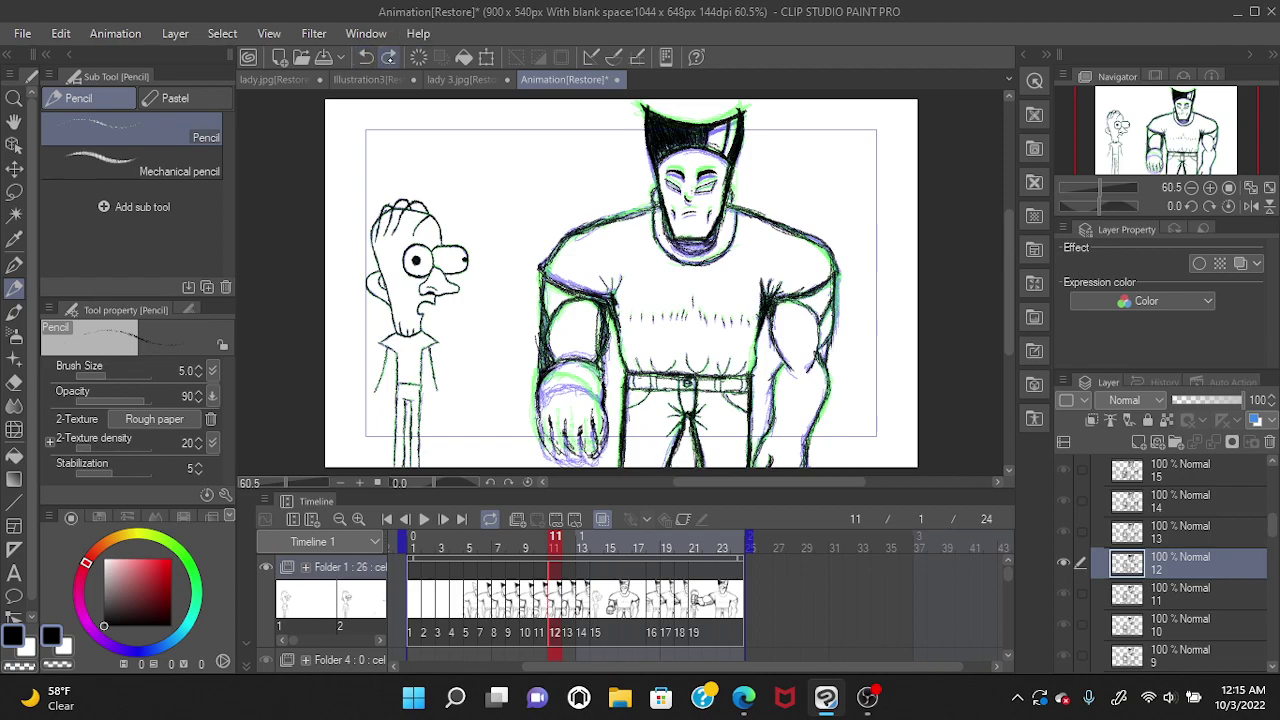
click(389, 57)
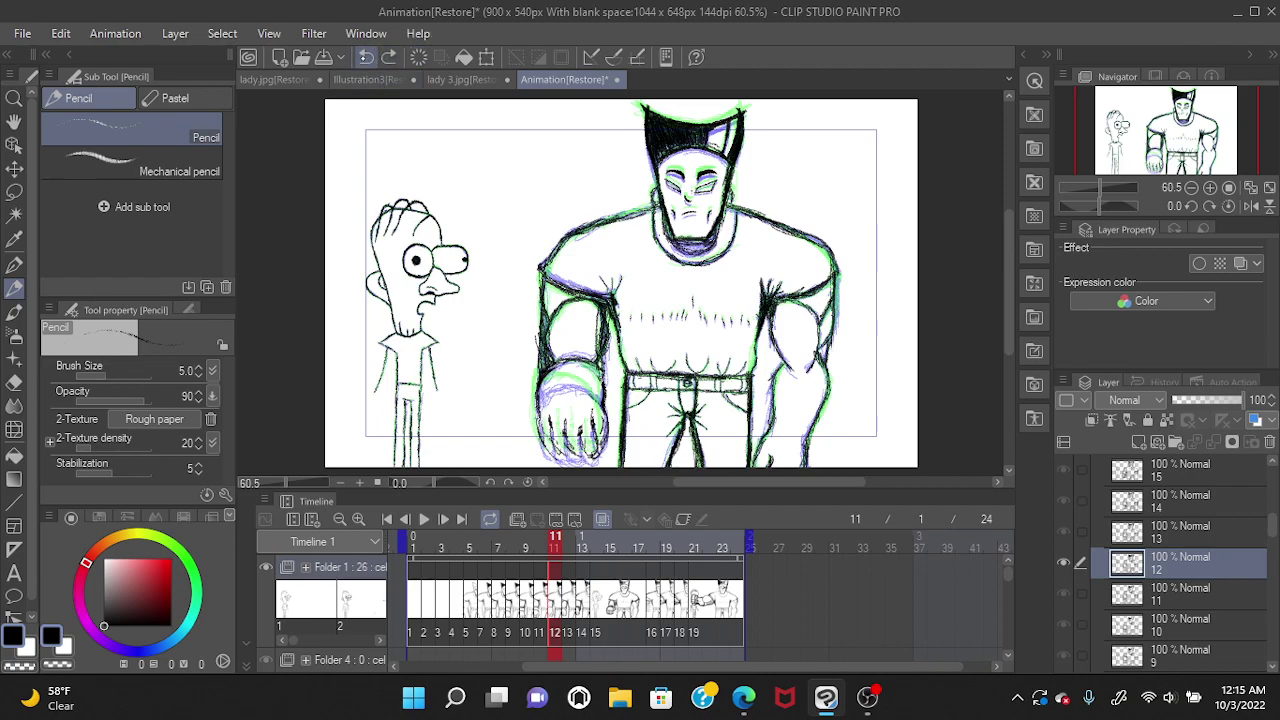
Move to frame 12 and undo the pencil lines over the back of the muscular man's fist.
click(568, 538)
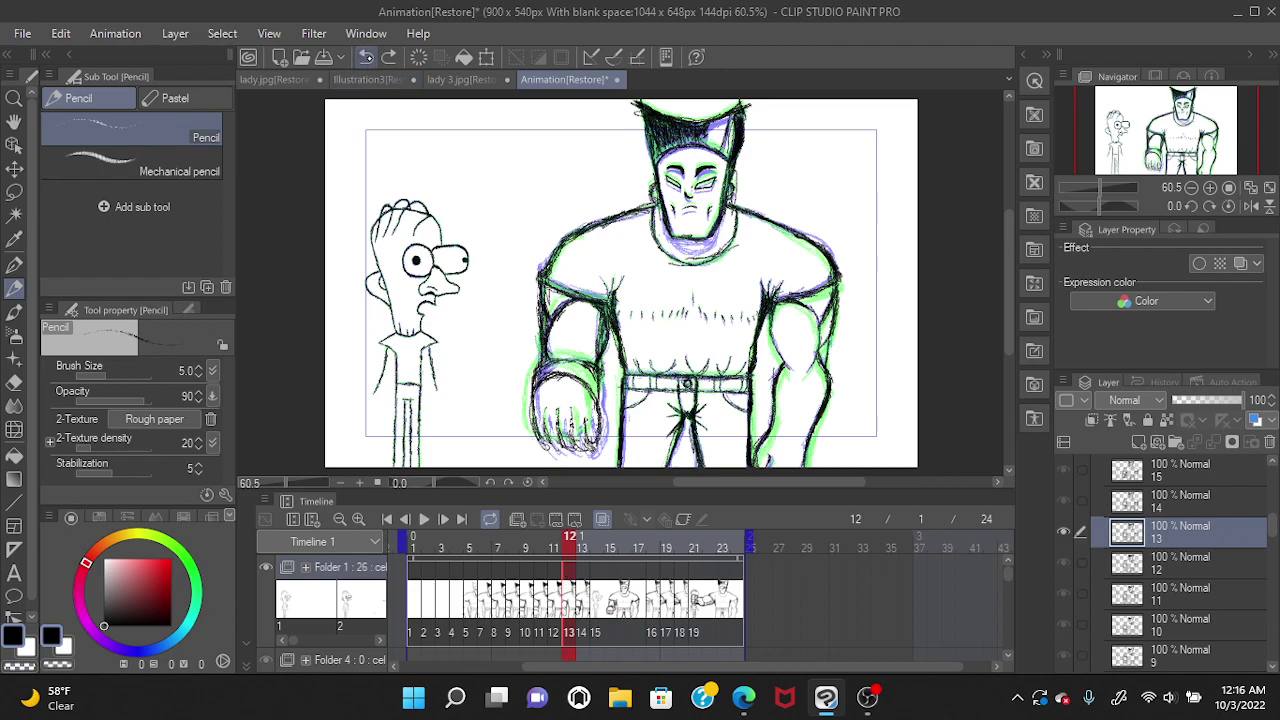
click(366, 57)
click(366, 57)
click(366, 57)
click(366, 57)
click(366, 57)
click(366, 57)
click(366, 57)
click(366, 57)
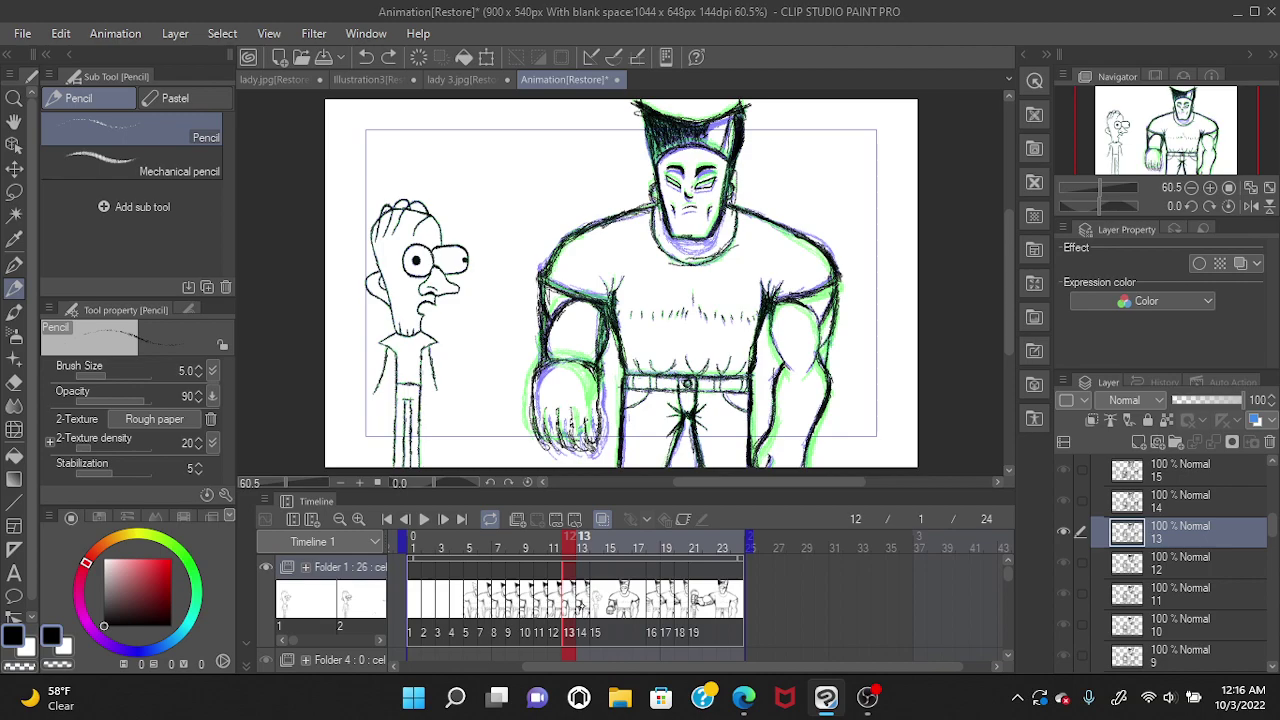
Move to frame 13, undo the run of earlier pencil strokes, and redo one of them.
key(Right)
click(366, 57)
click(366, 57)
click(366, 57)
click(366, 57)
click(366, 57)
click(366, 57)
click(366, 57)
click(366, 57)
click(366, 57)
click(389, 57)
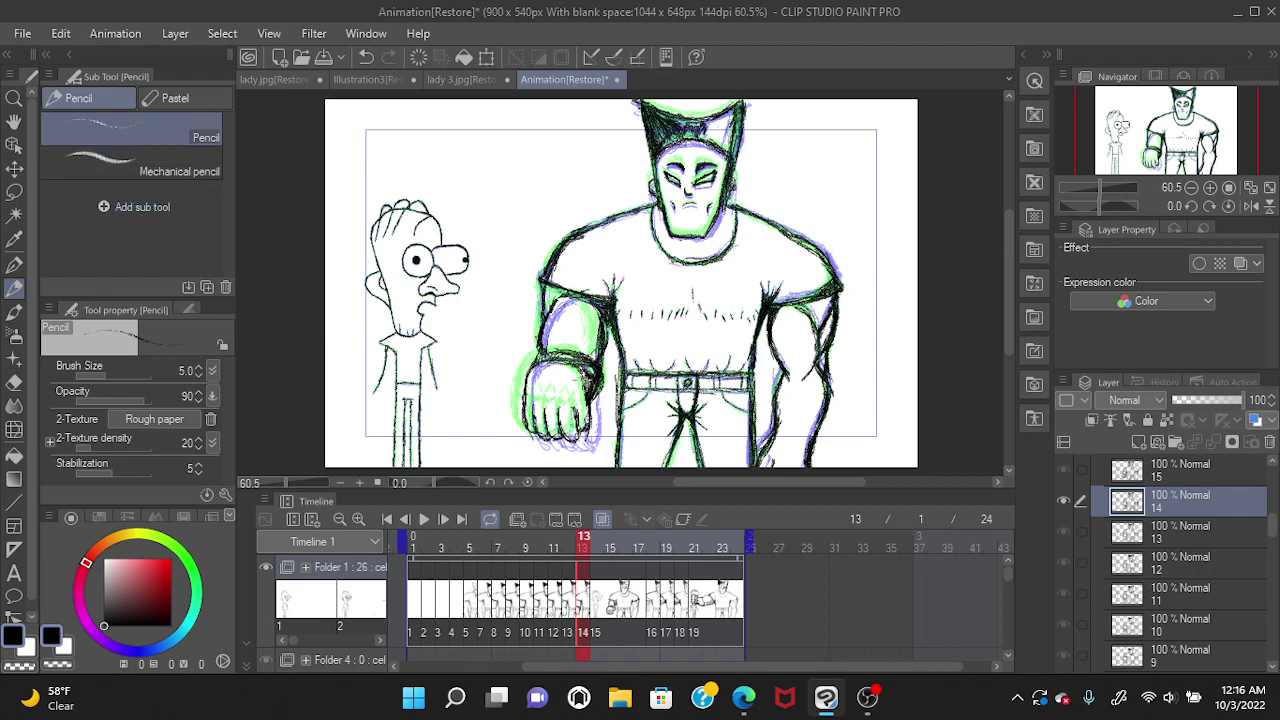
Check the fist on frame 12, and pencil over the back of the muscular man's hand on frames 11 and 10.
click(568, 541)
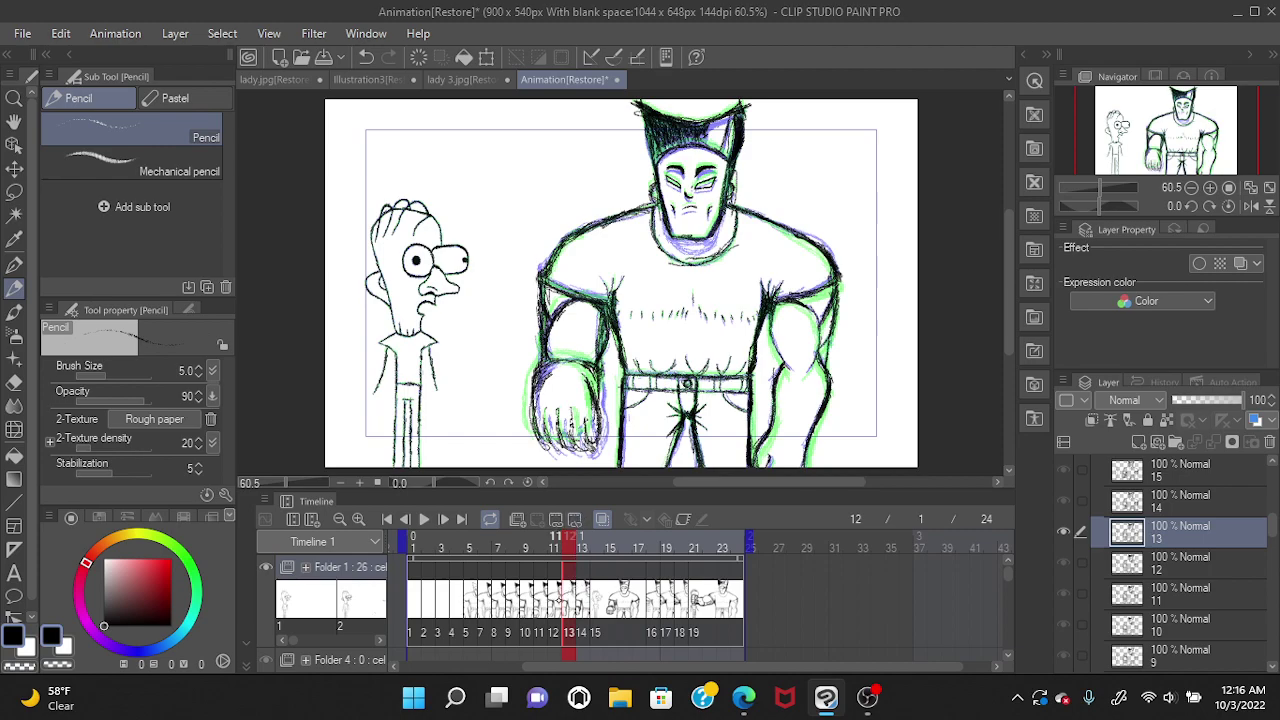
click(556, 540)
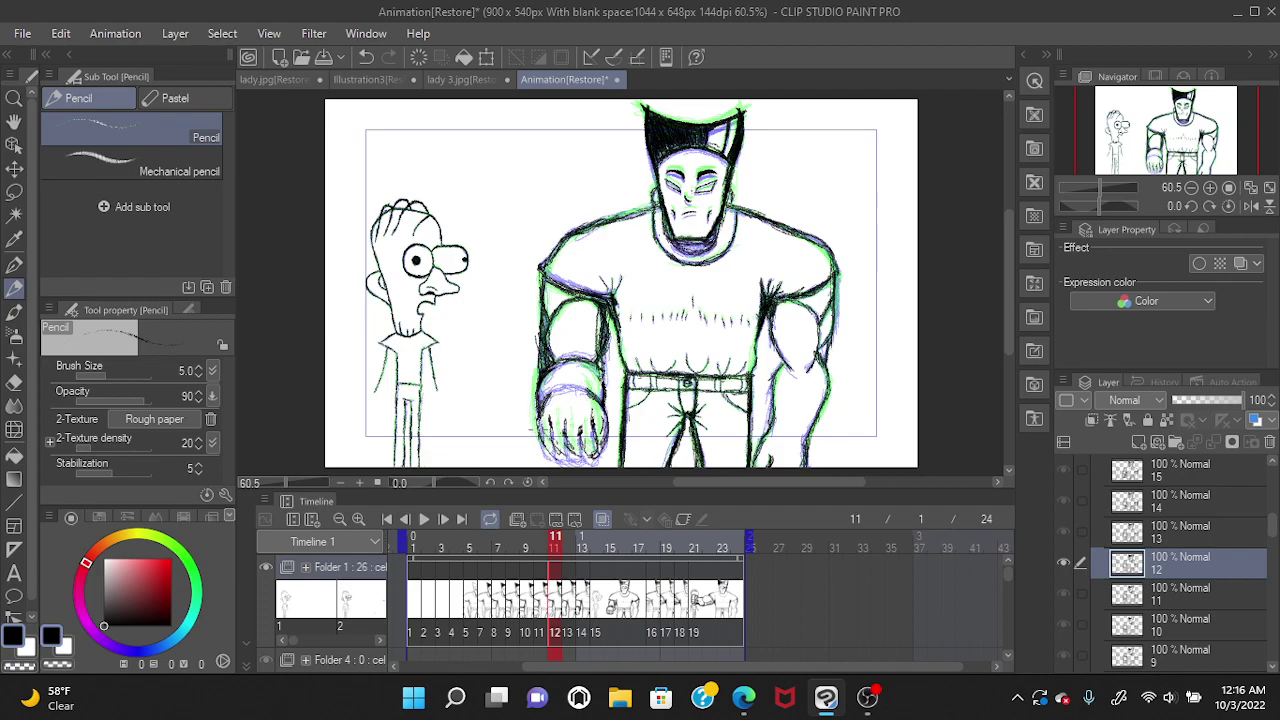
drag(546, 400, 556, 390)
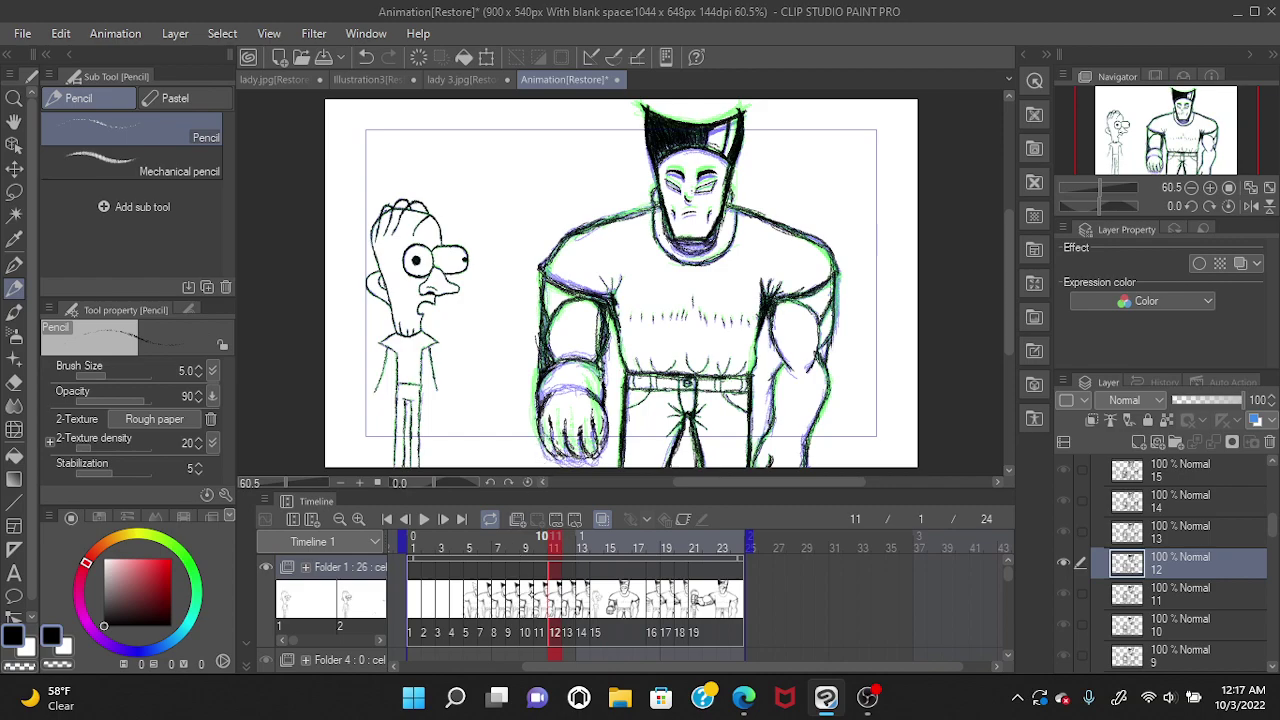
click(541, 600)
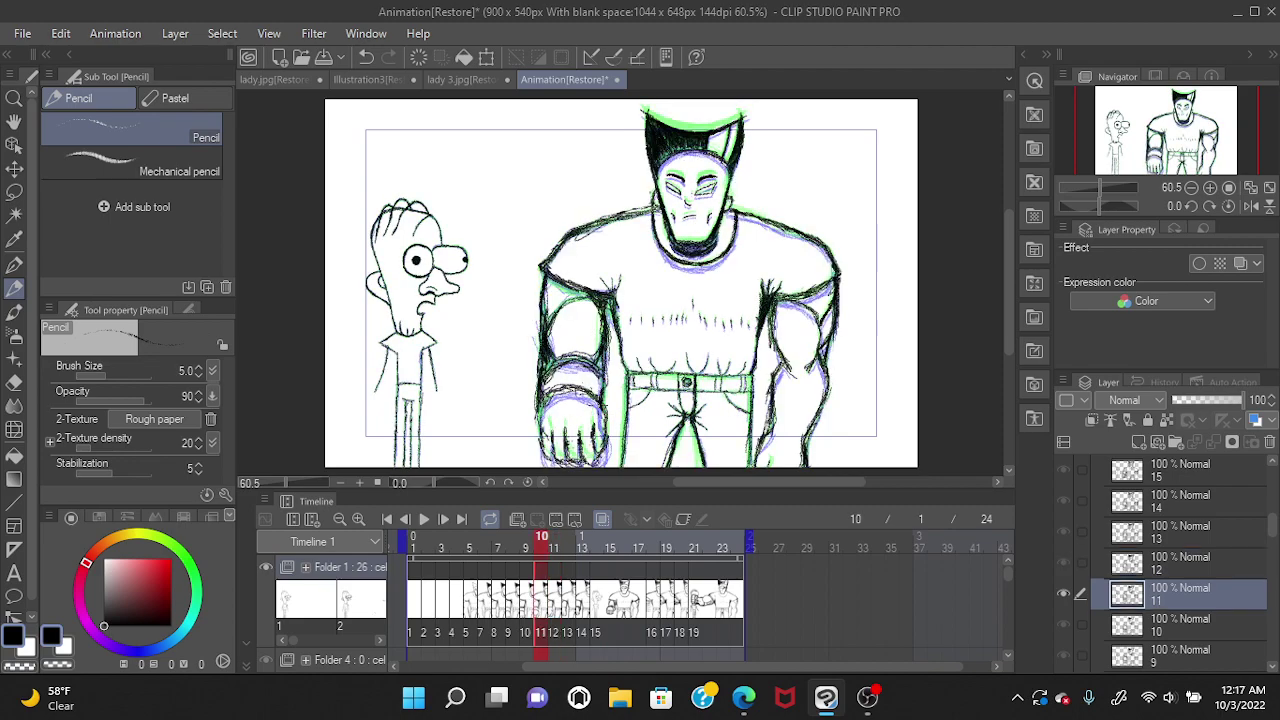
drag(582, 390, 600, 403)
Erase the lines across the muscular man's wrist on frames 8 and 9 with the Hard eraser, undoing unwanted changes.
click(525, 602)
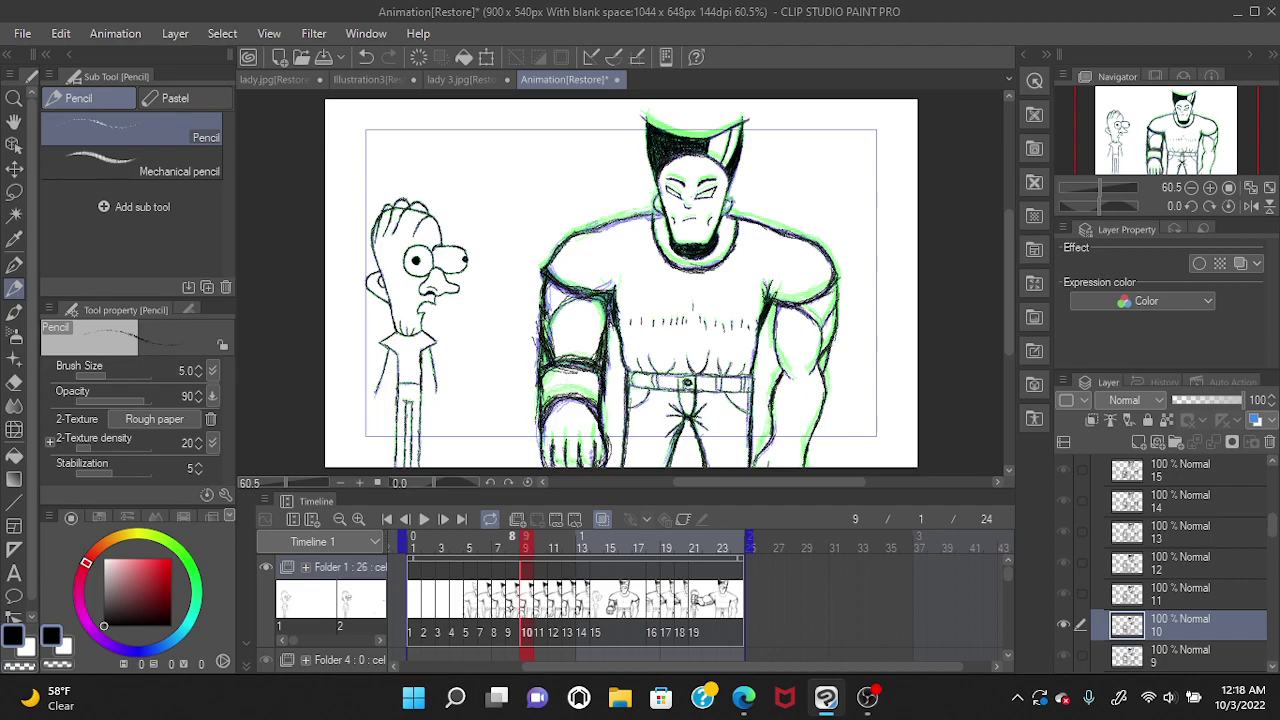
click(511, 602)
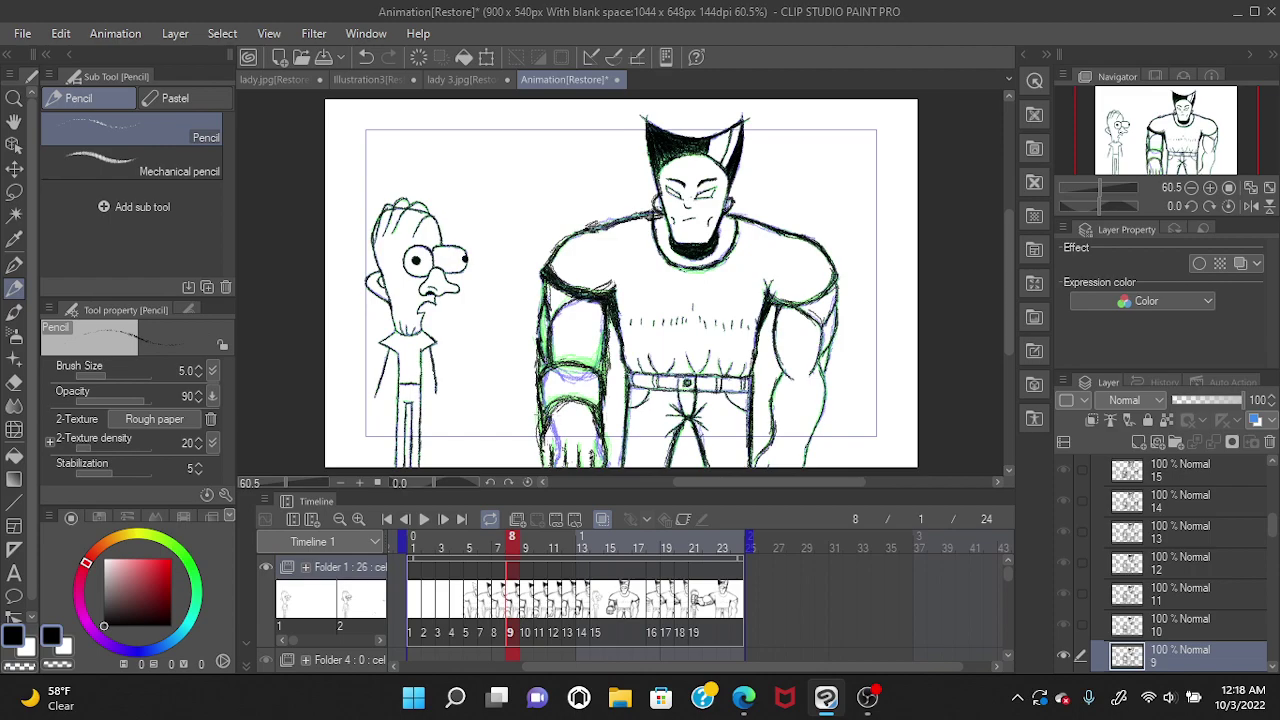
click(498, 598)
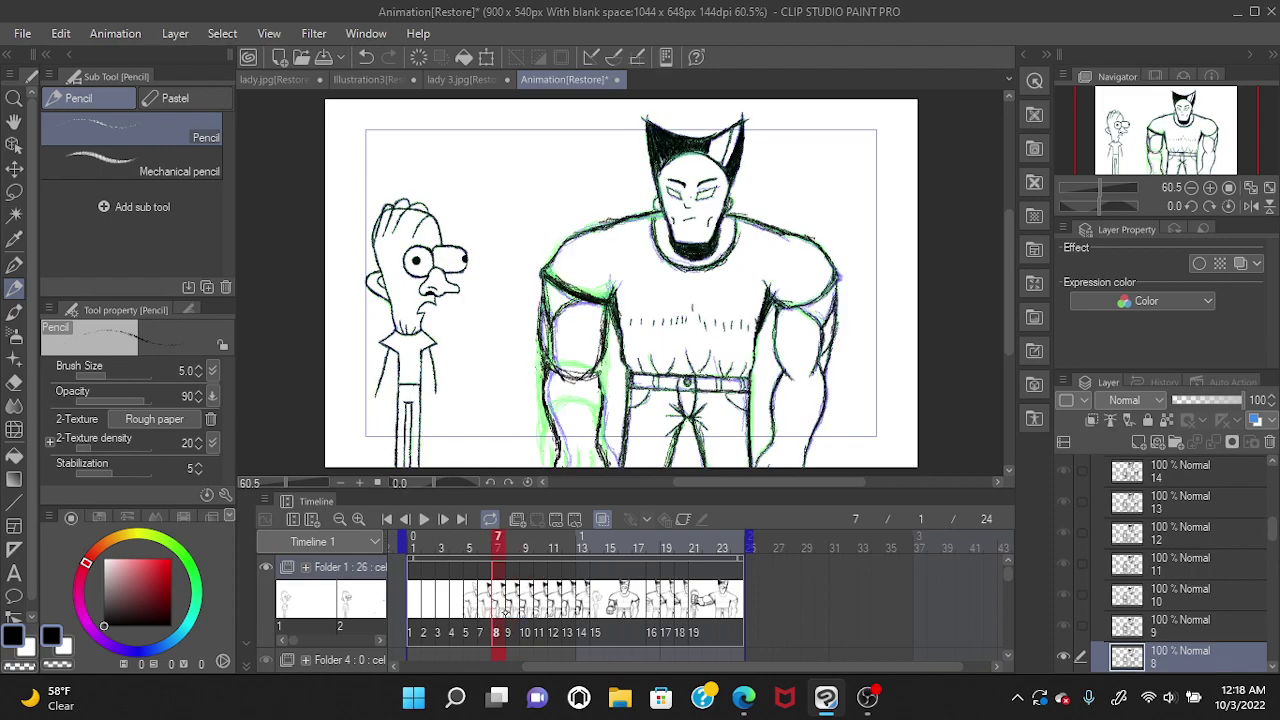
click(511, 600)
key(e)
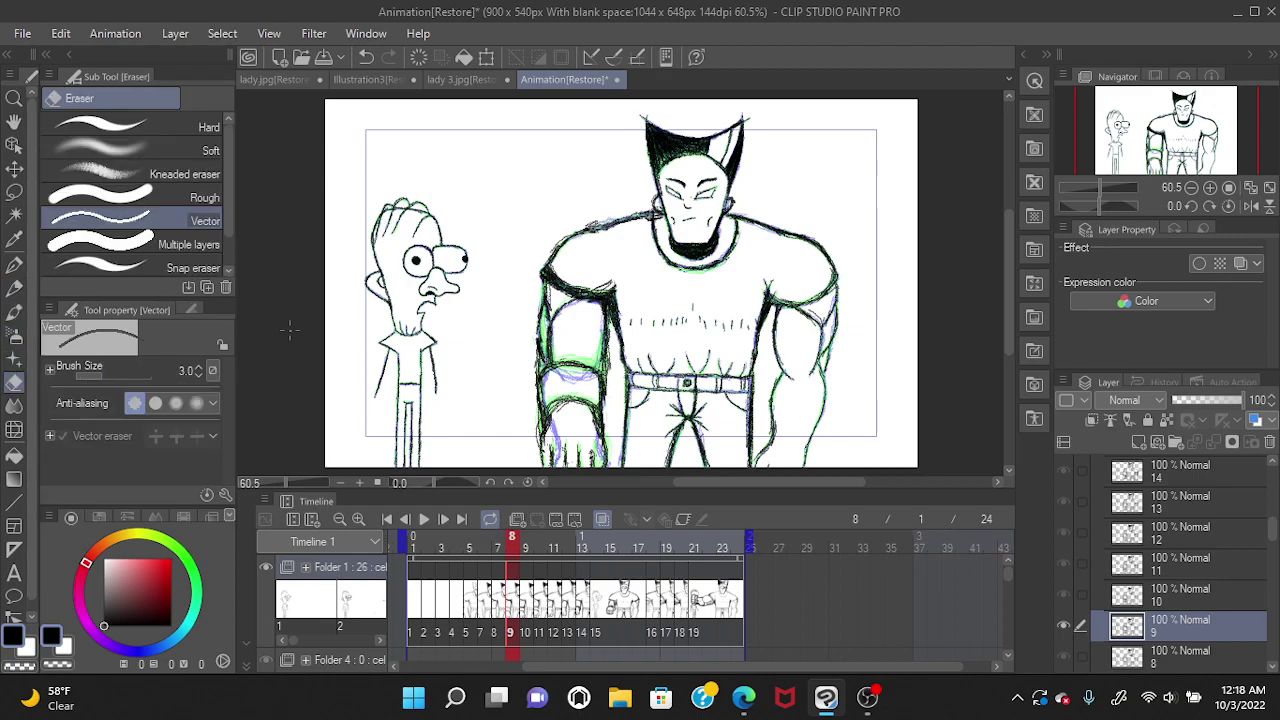
click(136, 124)
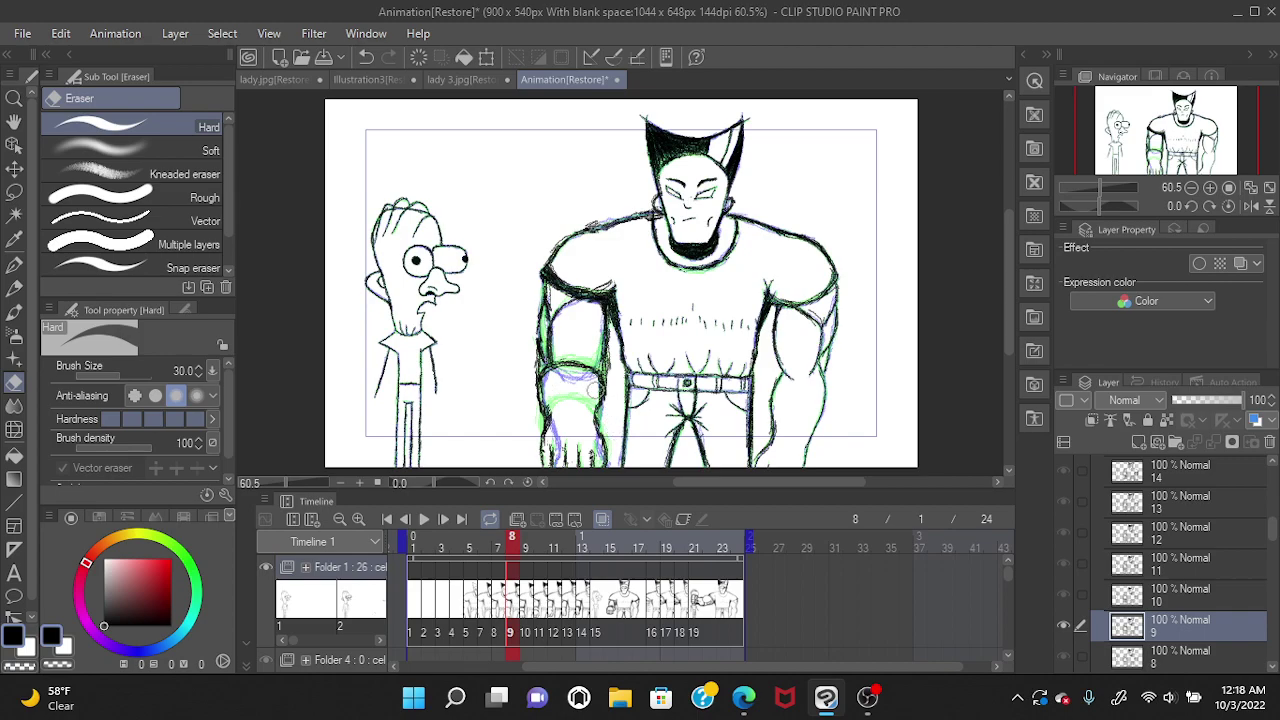
click(366, 57)
click(366, 57)
click(525, 541)
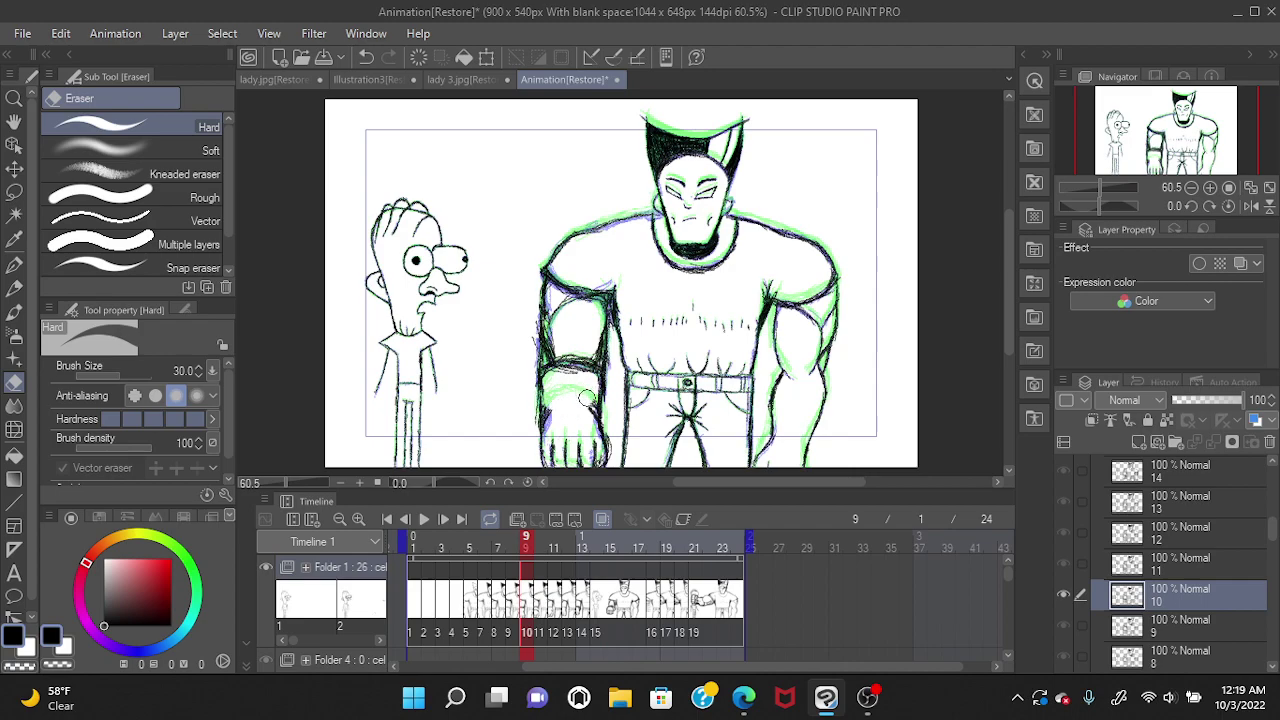
Review the fist on frames 10 through 18, and play back the whole animation to check its movement.
click(541, 546)
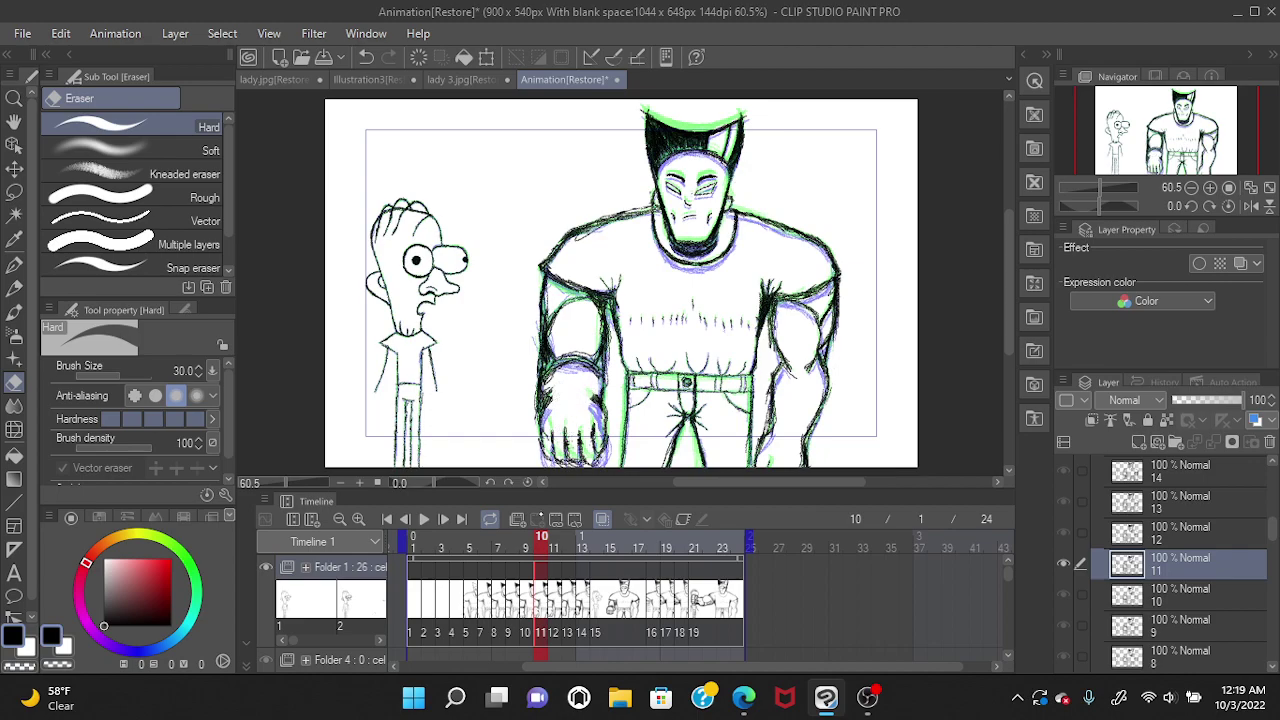
click(553, 603)
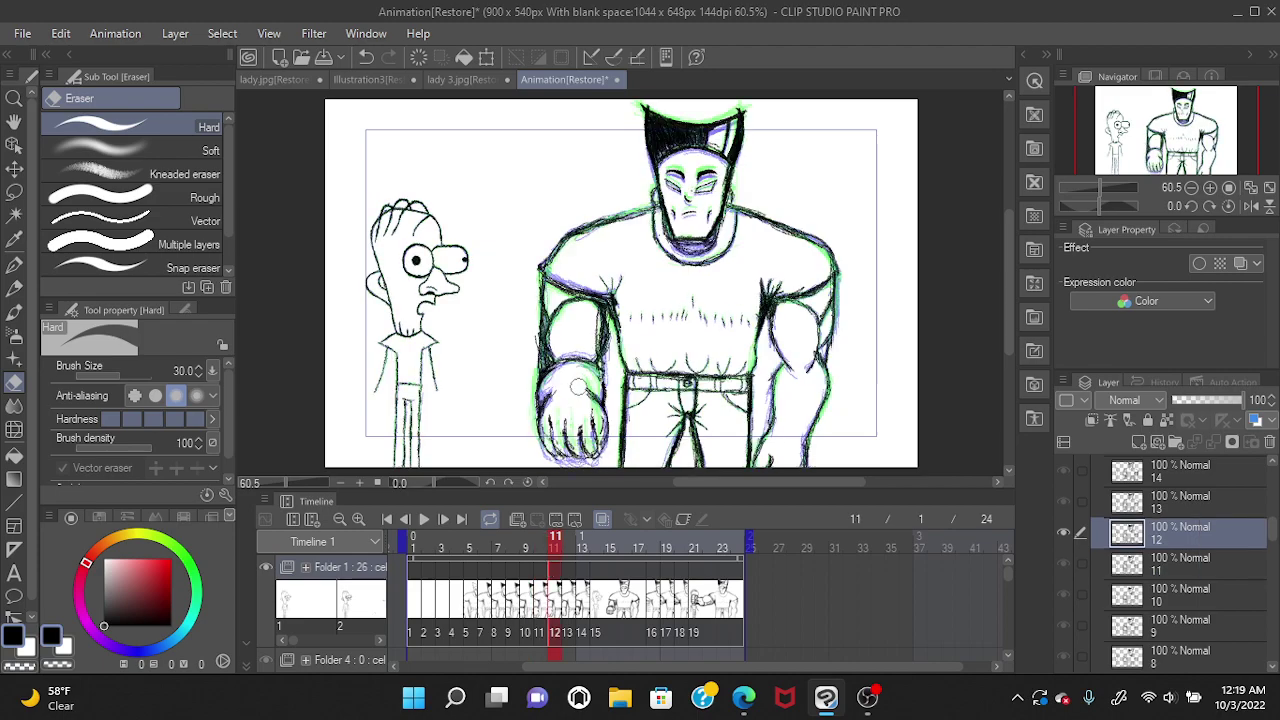
click(567, 600)
click(581, 599)
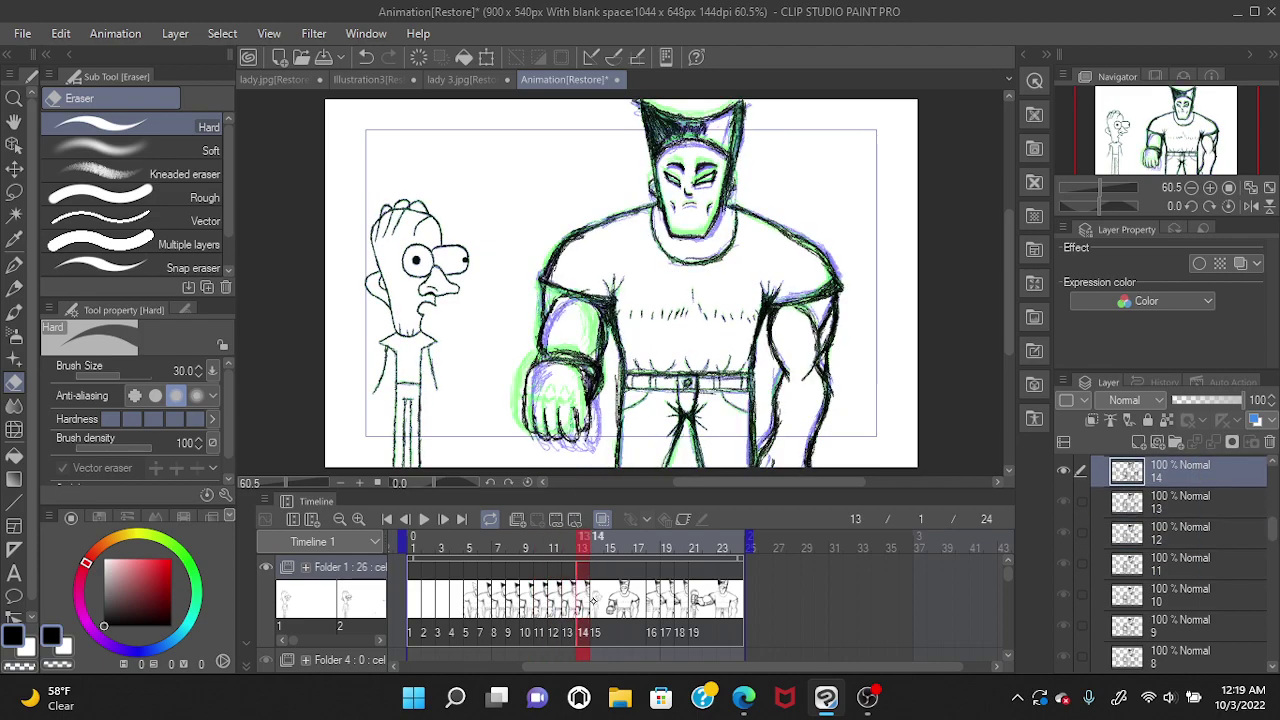
click(595, 600)
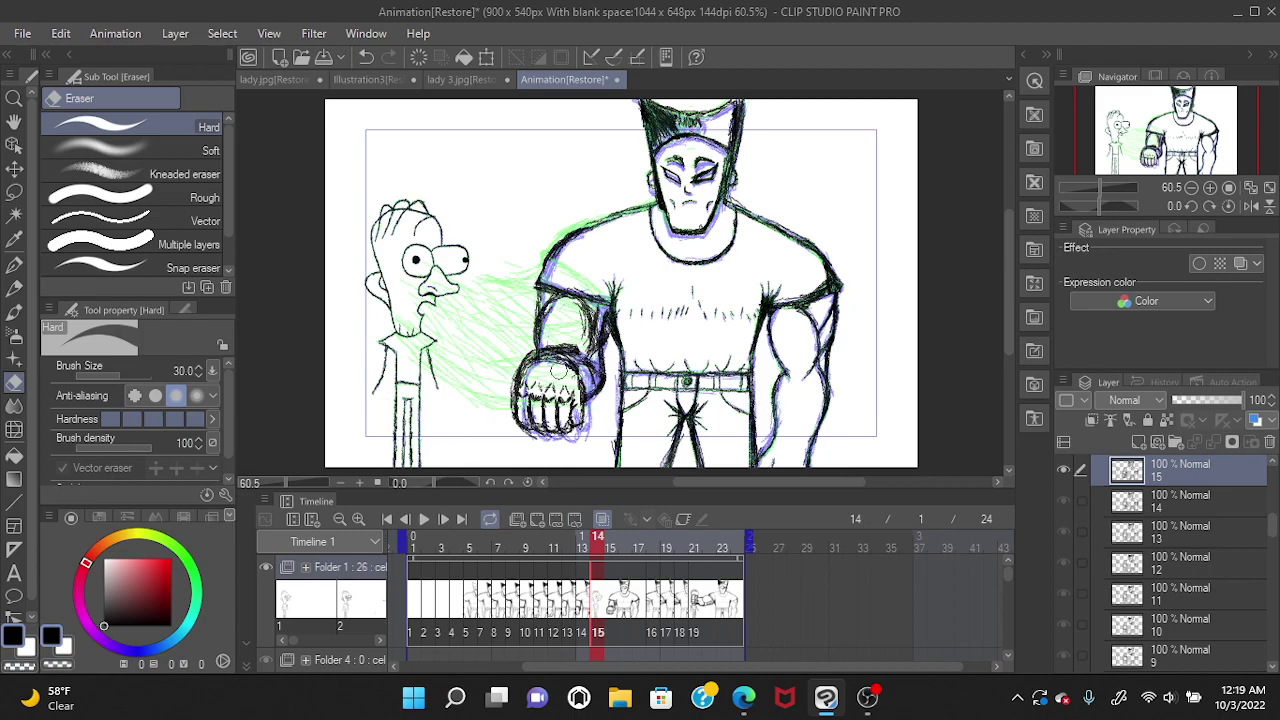
click(652, 605)
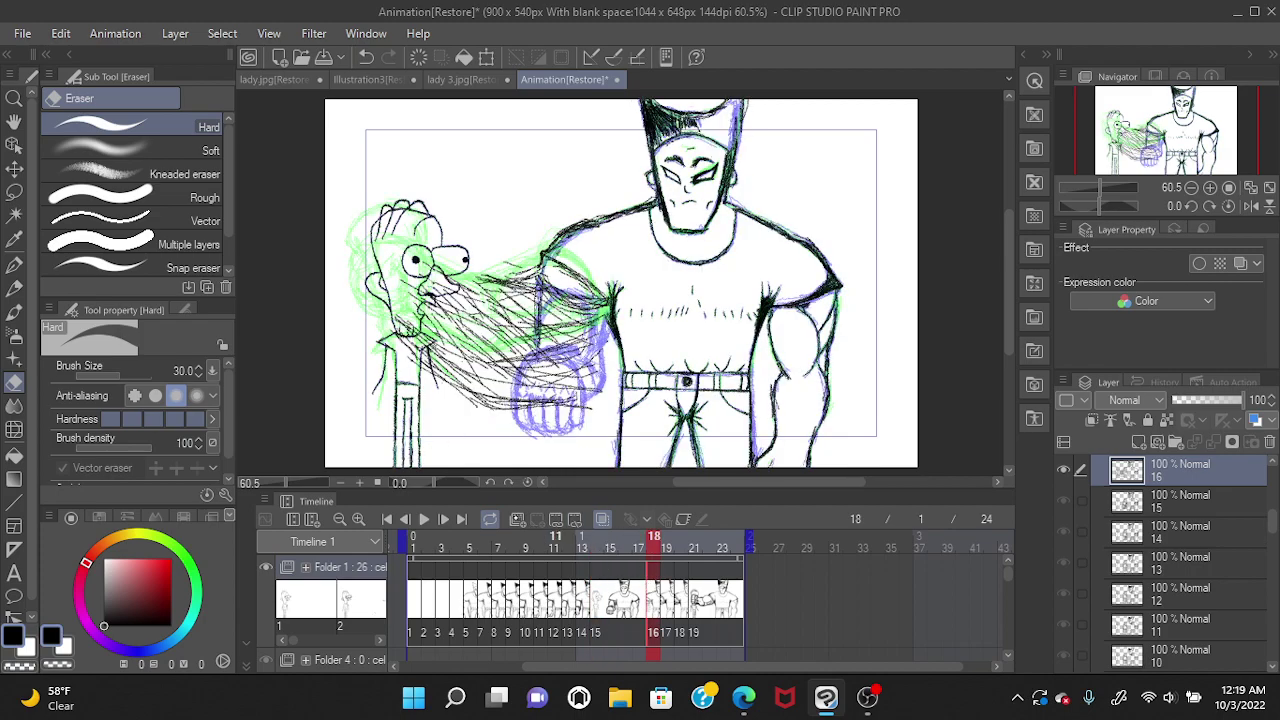
click(425, 519)
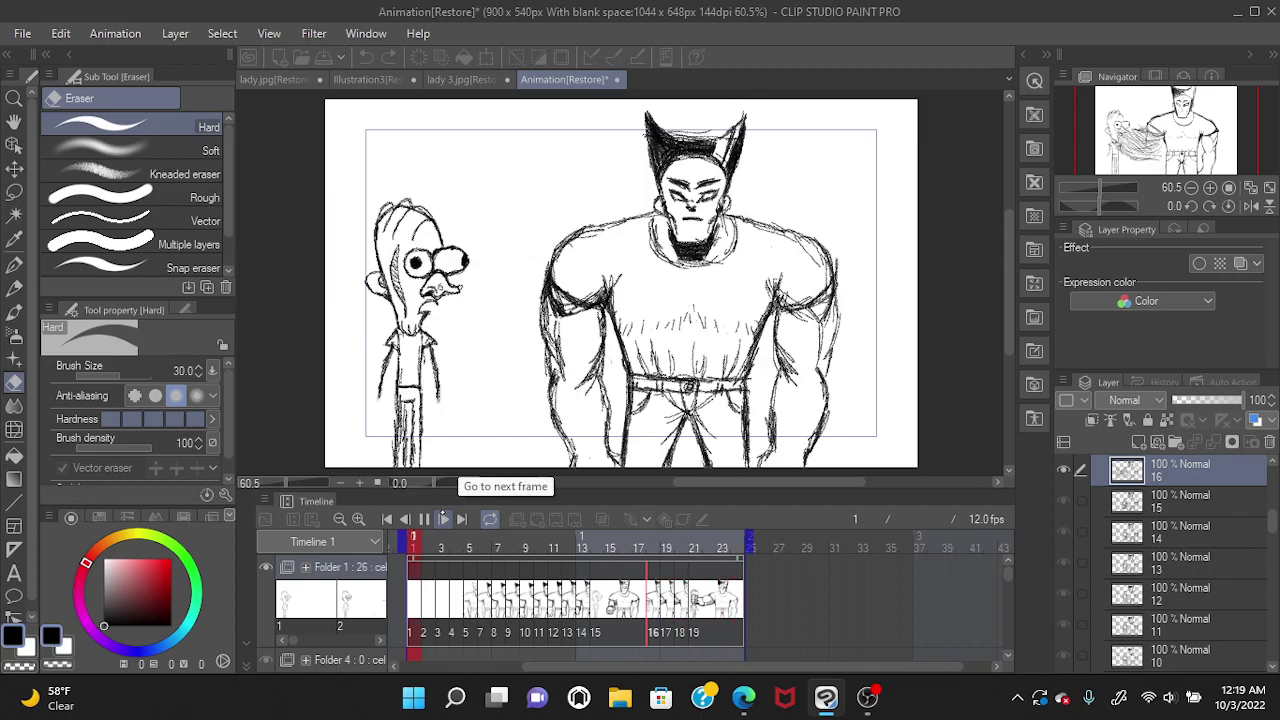
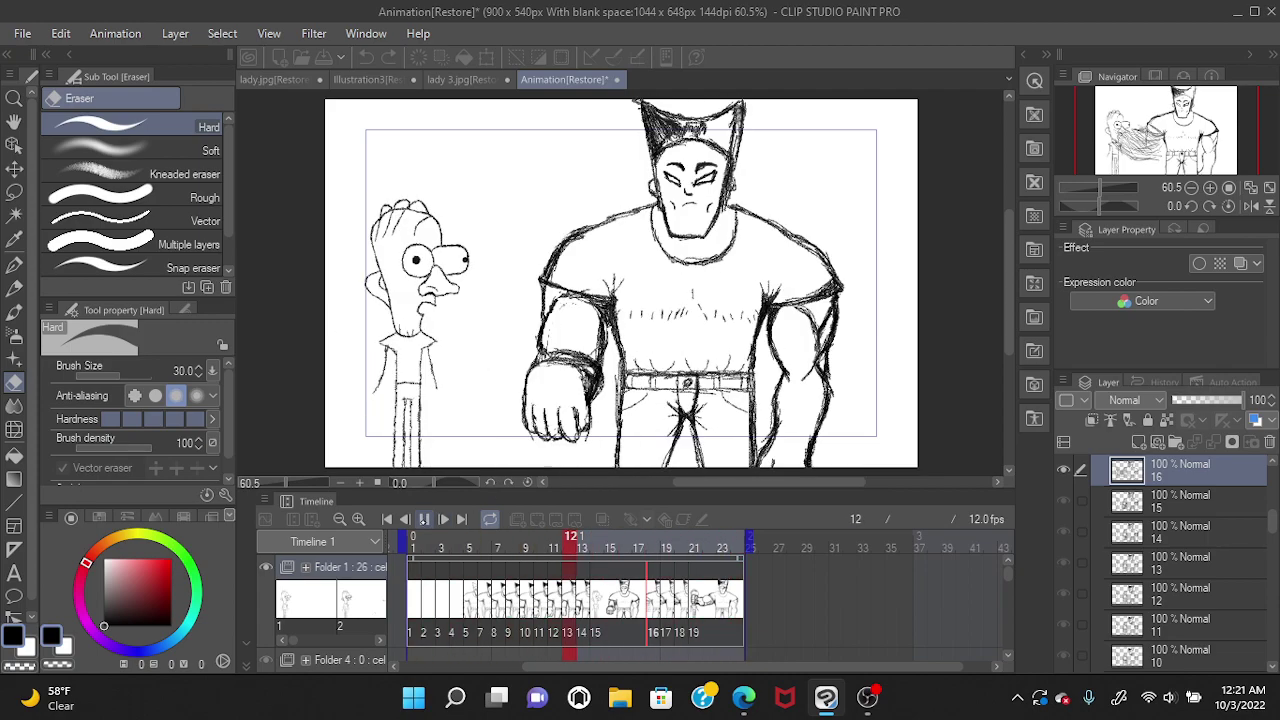
click(424, 519)
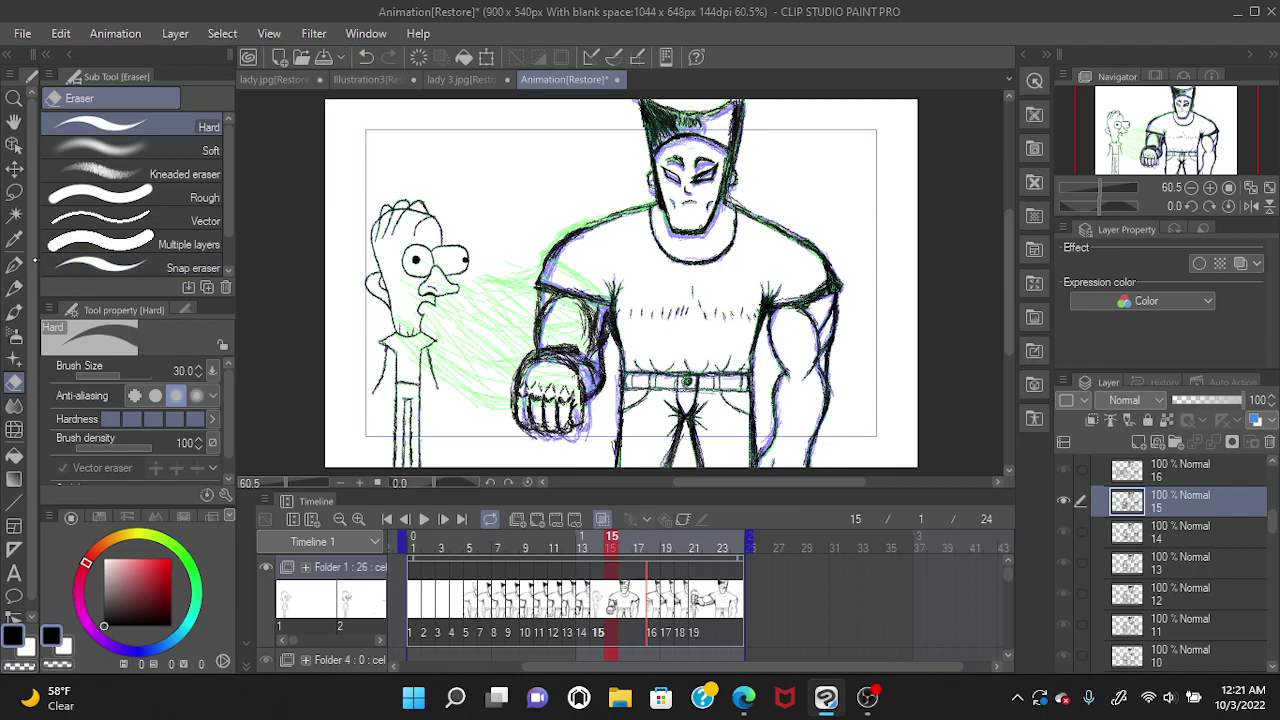
Select the Pencil and compare the muscular man's drawing on frames 12 through 15.
click(15, 288)
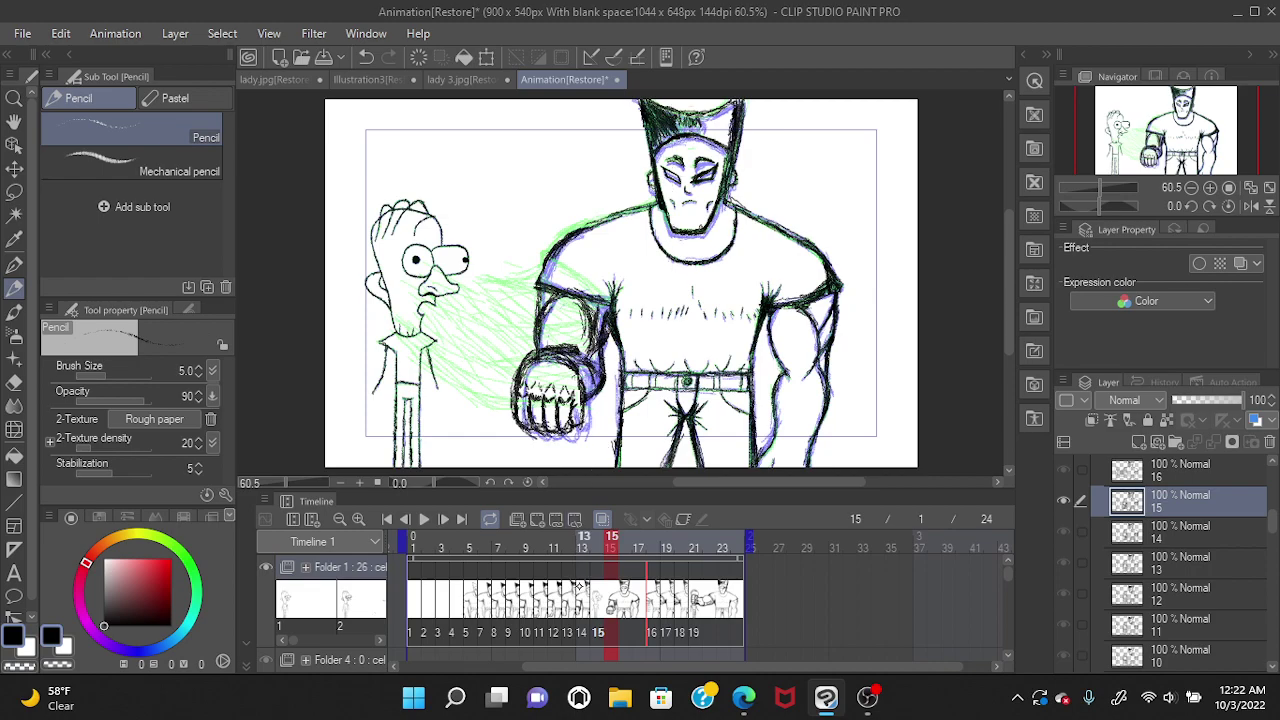
click(580, 592)
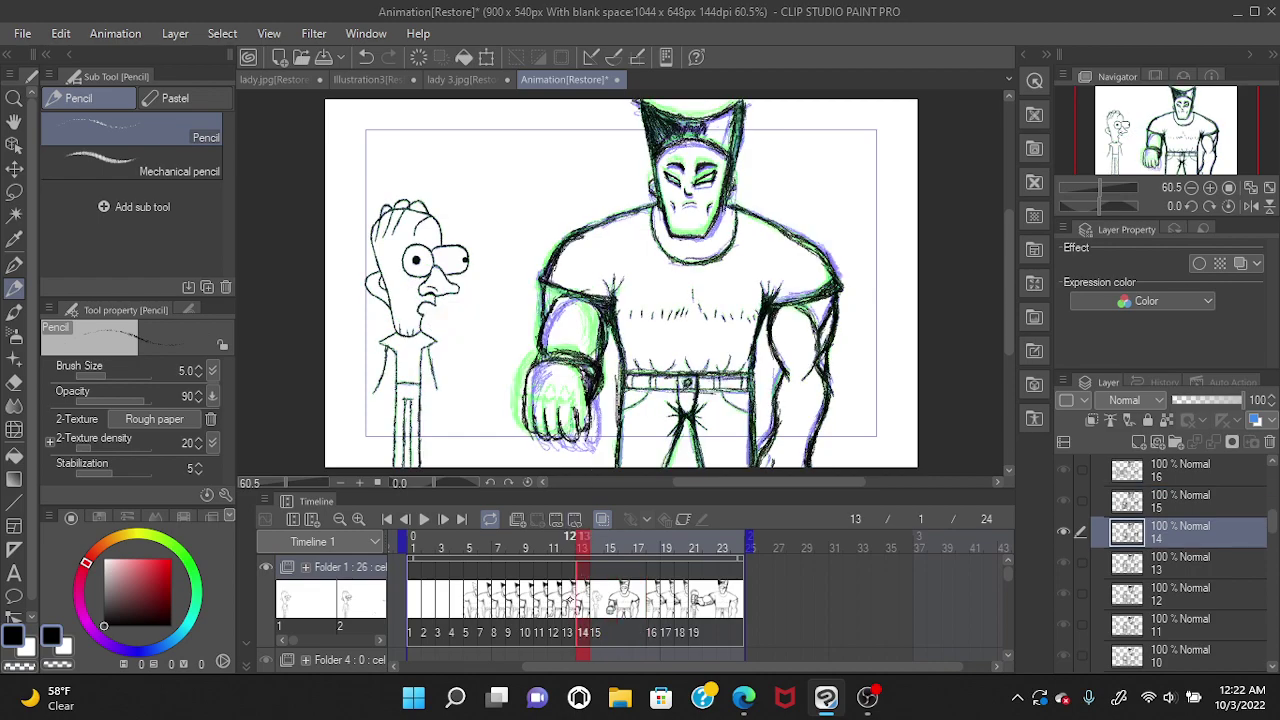
click(568, 600)
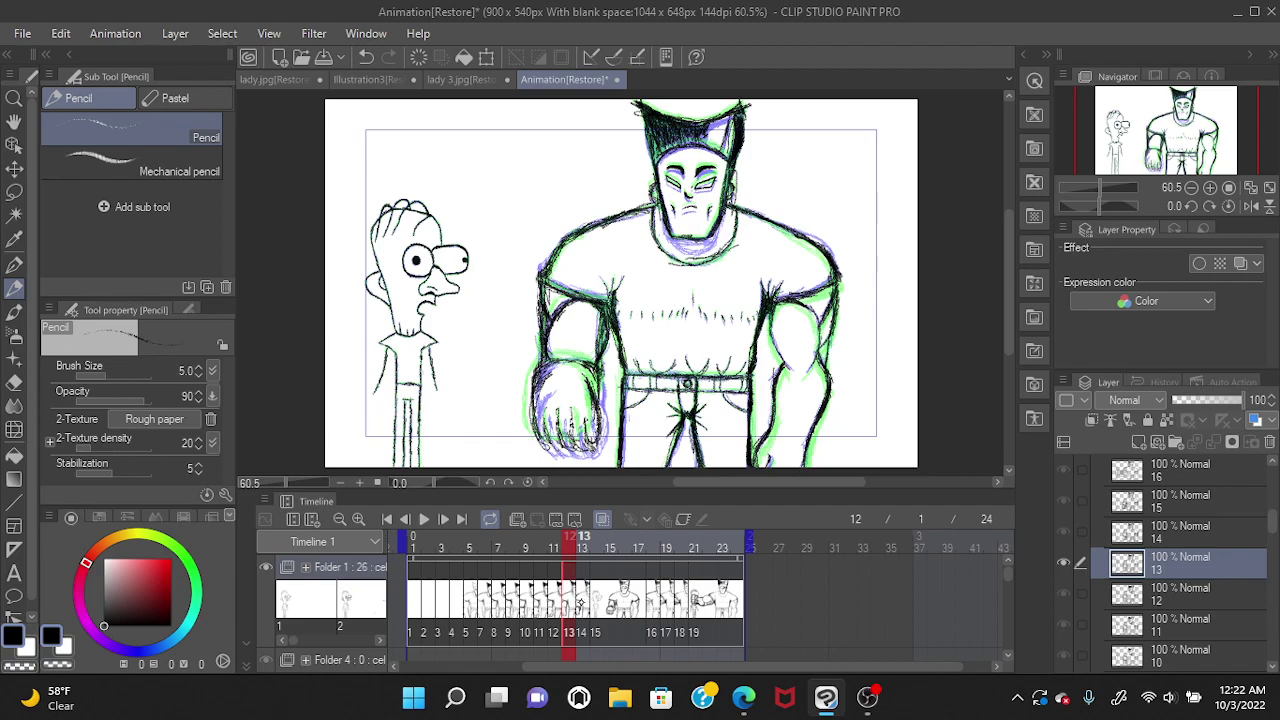
click(583, 600)
click(597, 600)
click(583, 600)
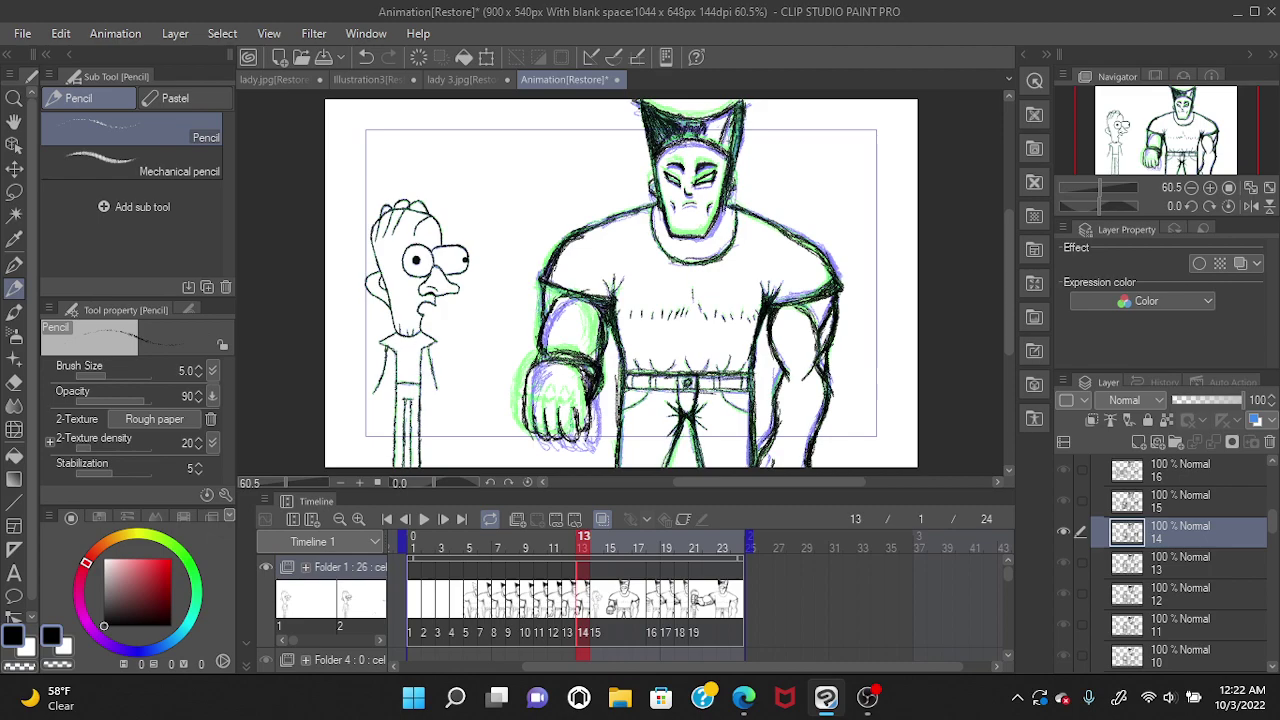
key(Right)
key(Right)
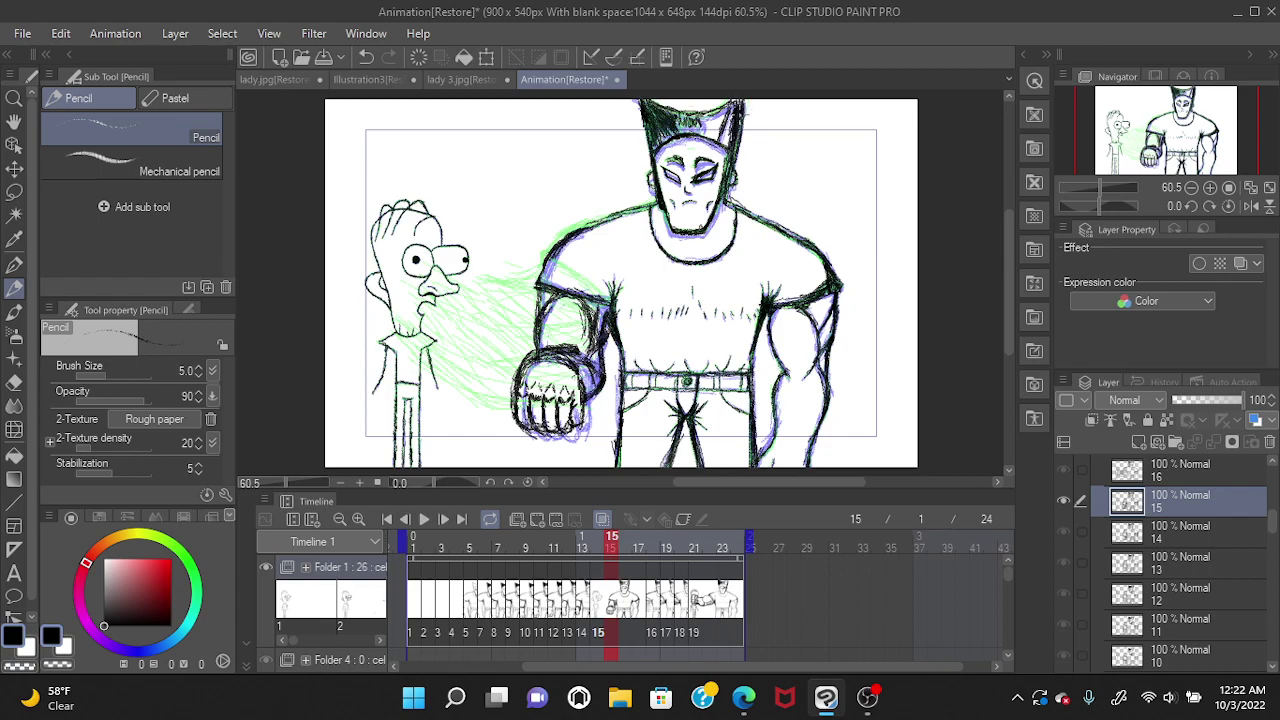
Pencil the upper edge of the muscular man's hair on frame 15 and shade in its dark area.
drag(738, 96, 730, 112)
mouse_move(668, 104)
mouse_down()
mouse_move(648, 118)
mouse_move(660, 110)
mouse_move(648, 106)
mouse_move(692, 106)
mouse_up()
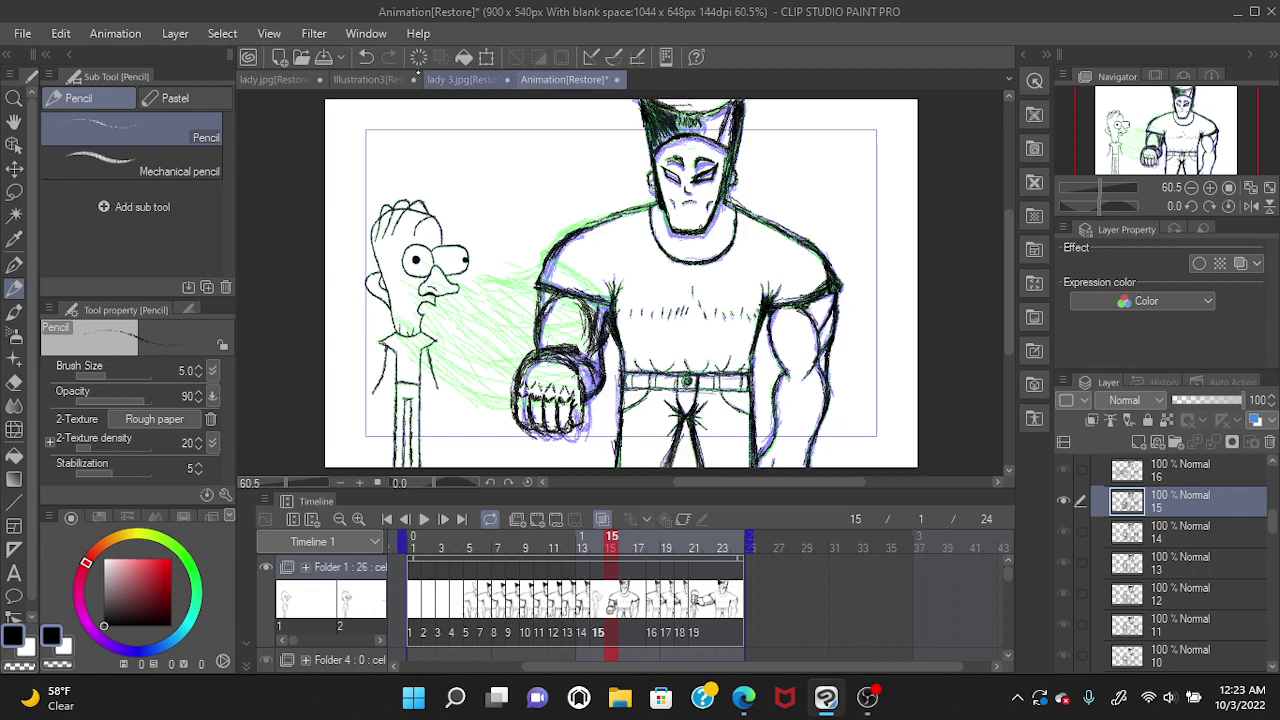
click(366, 57)
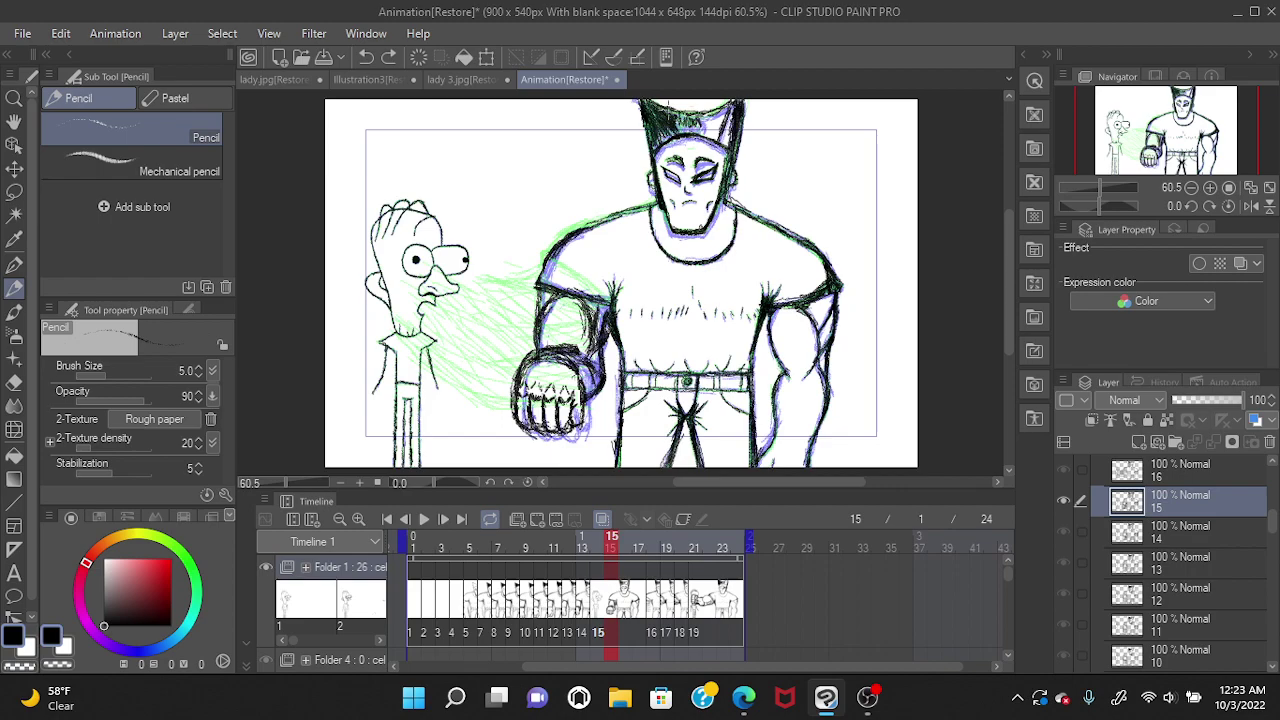
mouse_move(664, 100)
mouse_down()
mouse_move(652, 108)
mouse_move(678, 108)
mouse_up()
drag(666, 110, 737, 101)
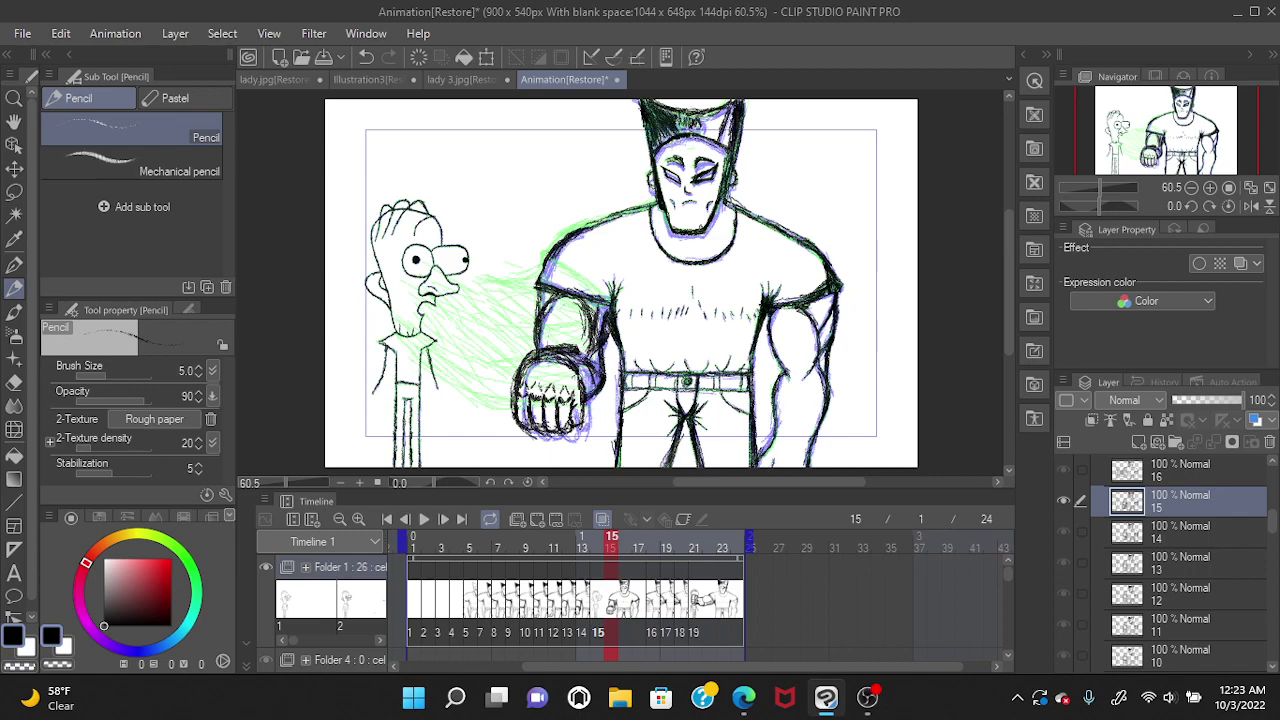
mouse_move(700, 122)
mouse_down()
mouse_move(708, 132)
mouse_move(718, 116)
mouse_move(672, 140)
mouse_up()
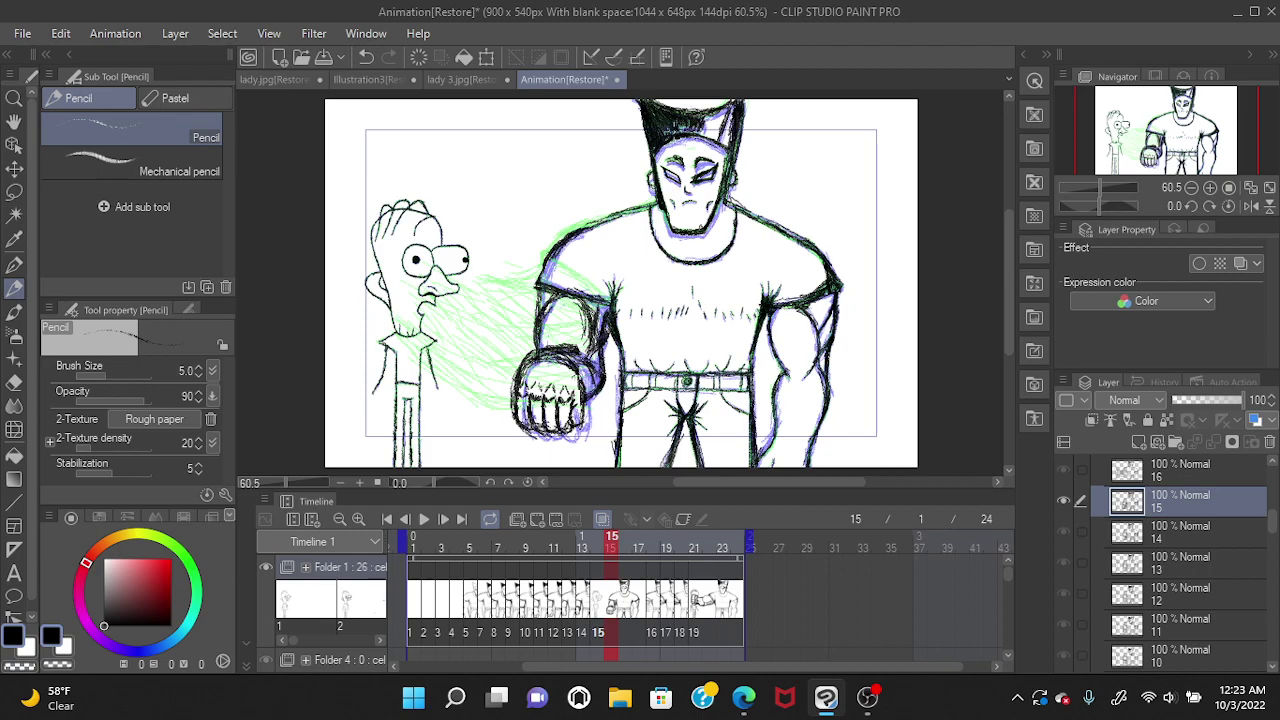
mouse_move(680, 128)
mouse_down()
mouse_move(700, 122)
mouse_move(672, 118)
mouse_up()
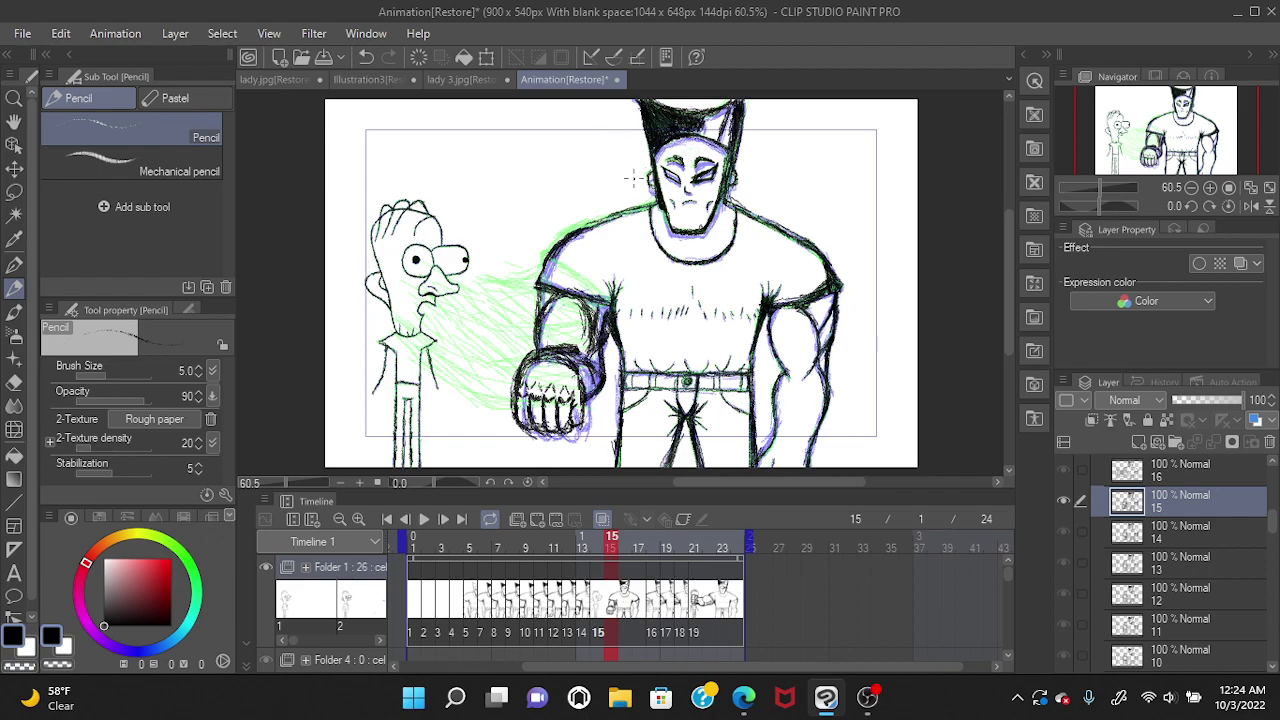
Return to frame 13 and undo the last change.
key(Left)
key(Left)
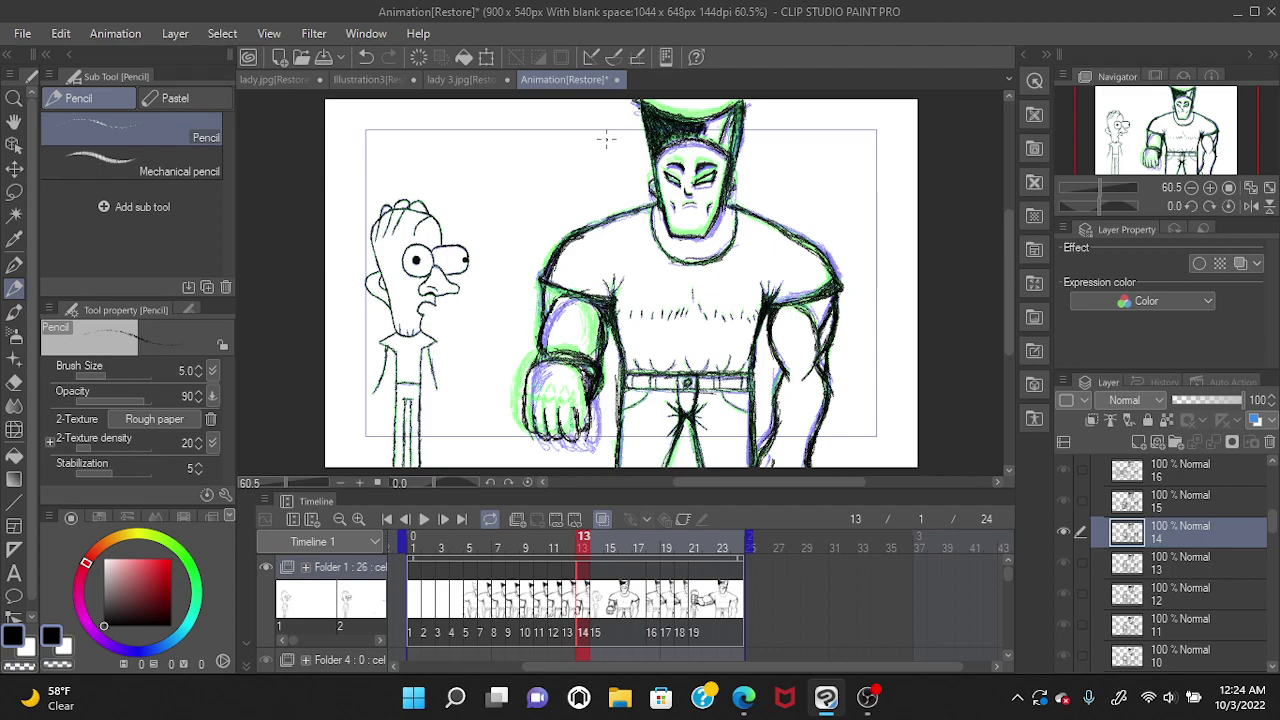
click(367, 57)
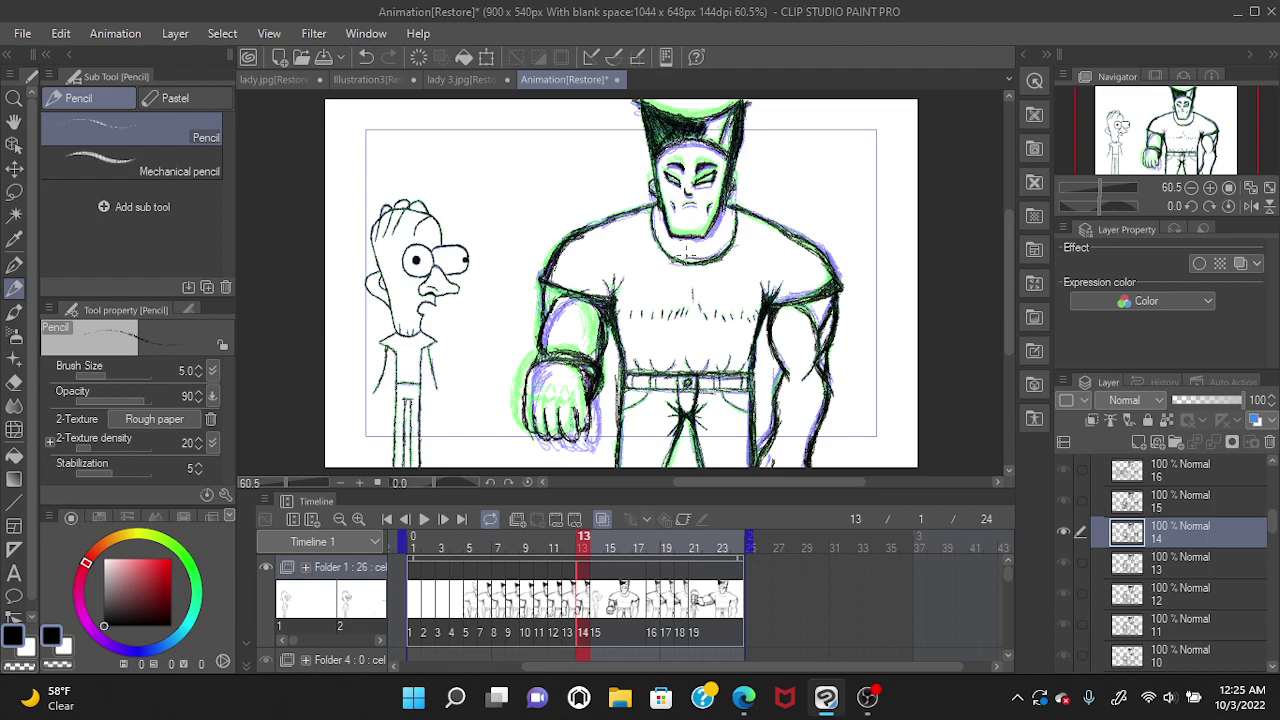
Redraw the muscular man's hair edges on frame 12 with the Pencil and shade its dark area, undoing the faulty strokes.
click(569, 601)
mouse_move(680, 124)
mouse_down()
mouse_move(653, 148)
mouse_move(650, 128)
mouse_move(642, 153)
mouse_move(645, 125)
mouse_up()
click(366, 57)
mouse_move(652, 152)
mouse_down()
mouse_move(660, 134)
mouse_move(644, 130)
mouse_move(640, 145)
mouse_move(651, 133)
mouse_up()
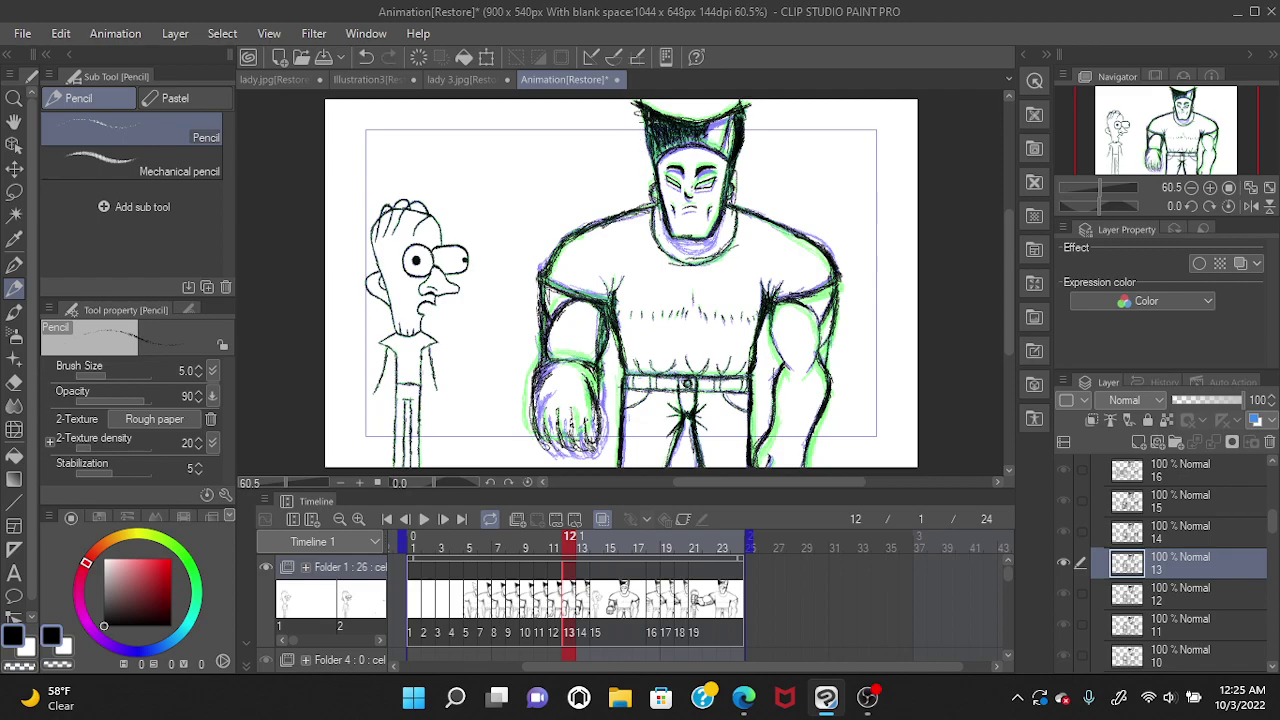
mouse_move(742, 140)
mouse_down()
mouse_move(748, 114)
mouse_move(732, 132)
mouse_move(708, 116)
mouse_move(694, 132)
mouse_move(676, 122)
mouse_move(714, 116)
mouse_move(674, 112)
mouse_up()
mouse_move(652, 104)
mouse_down()
mouse_move(642, 90)
mouse_move(646, 124)
mouse_up()
key(ctrl+z)
drag(648, 130, 642, 114)
Compare the muscular man's hair frame by frame, going back from frame 11 to 6 and forward to frame 20.
key(comma)
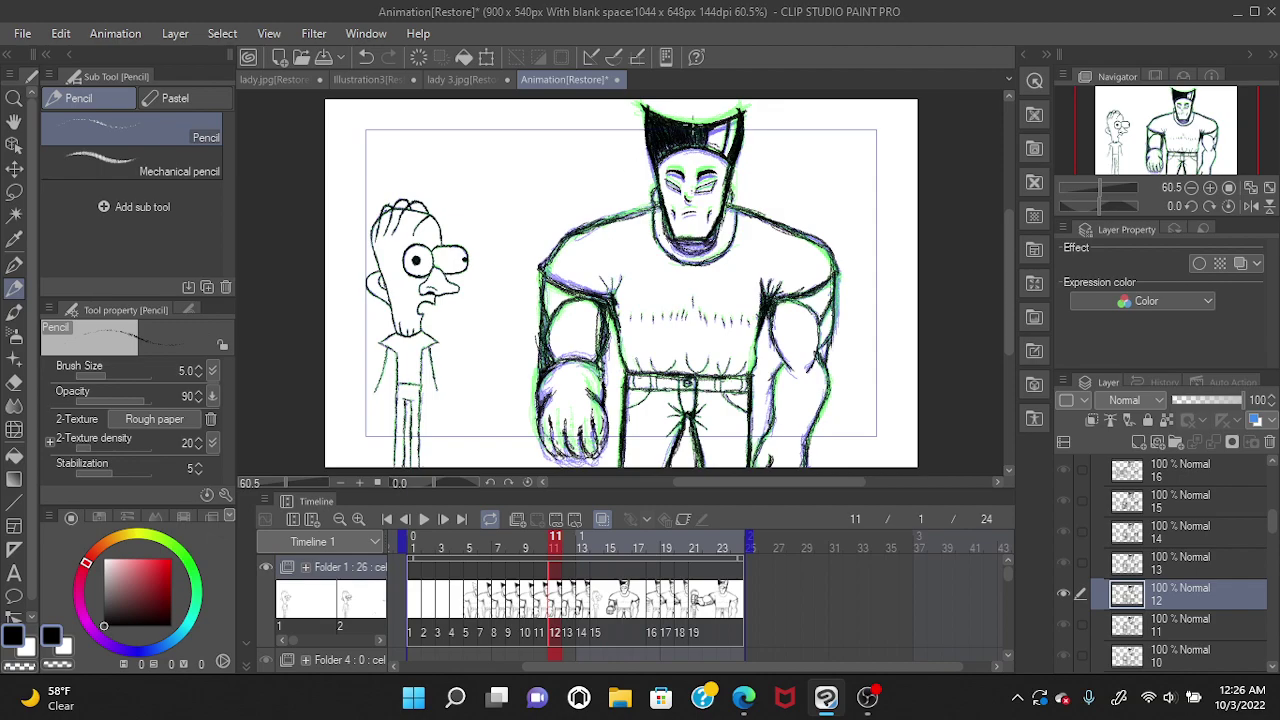
click(540, 566)
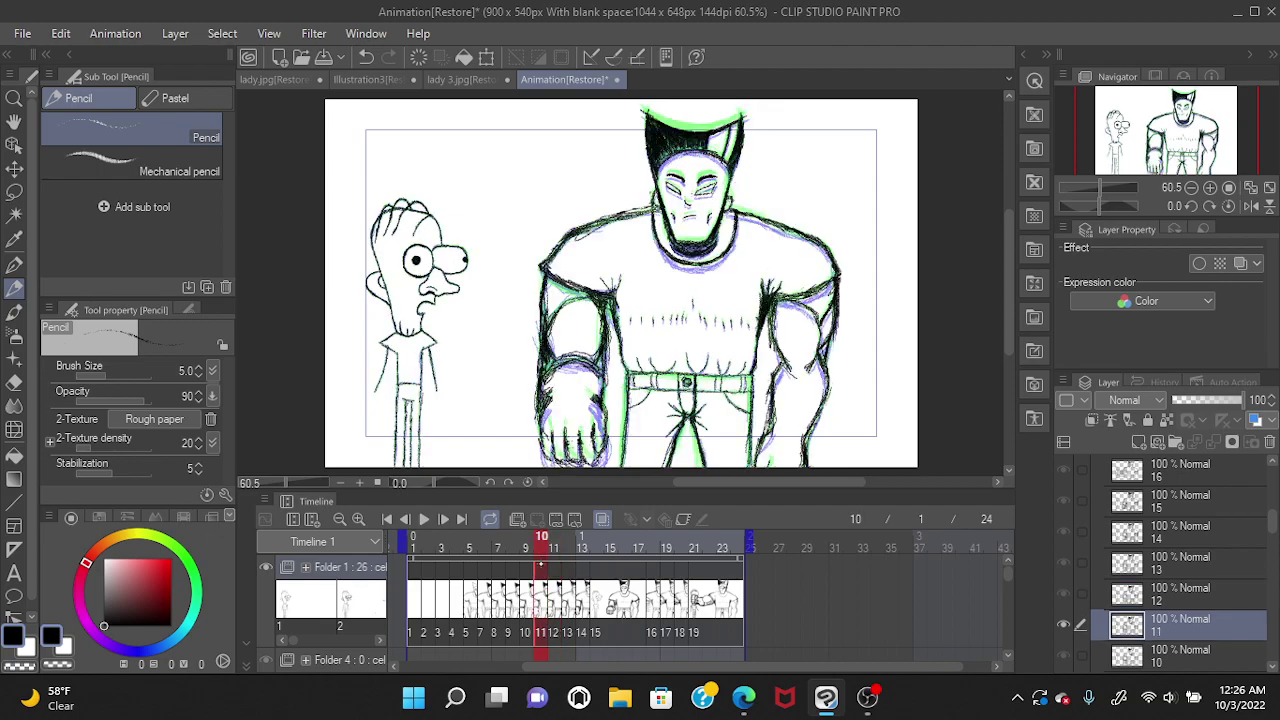
click(512, 604)
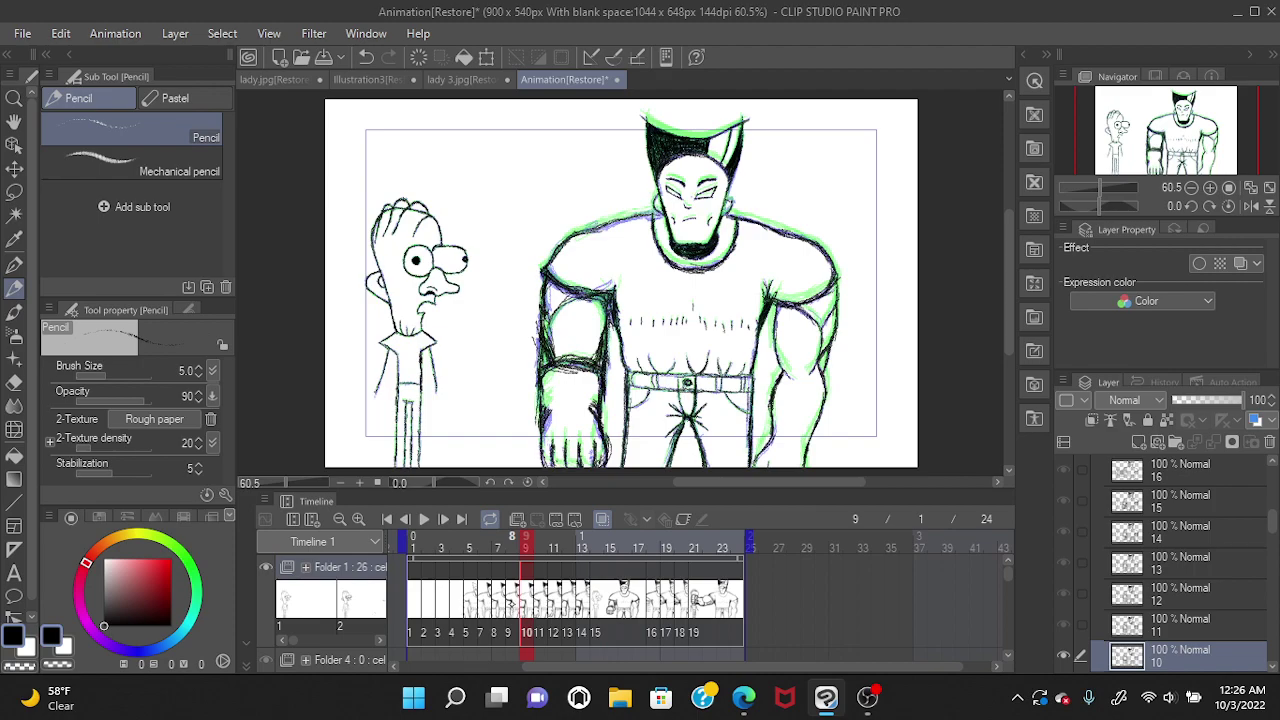
click(511, 604)
click(497, 604)
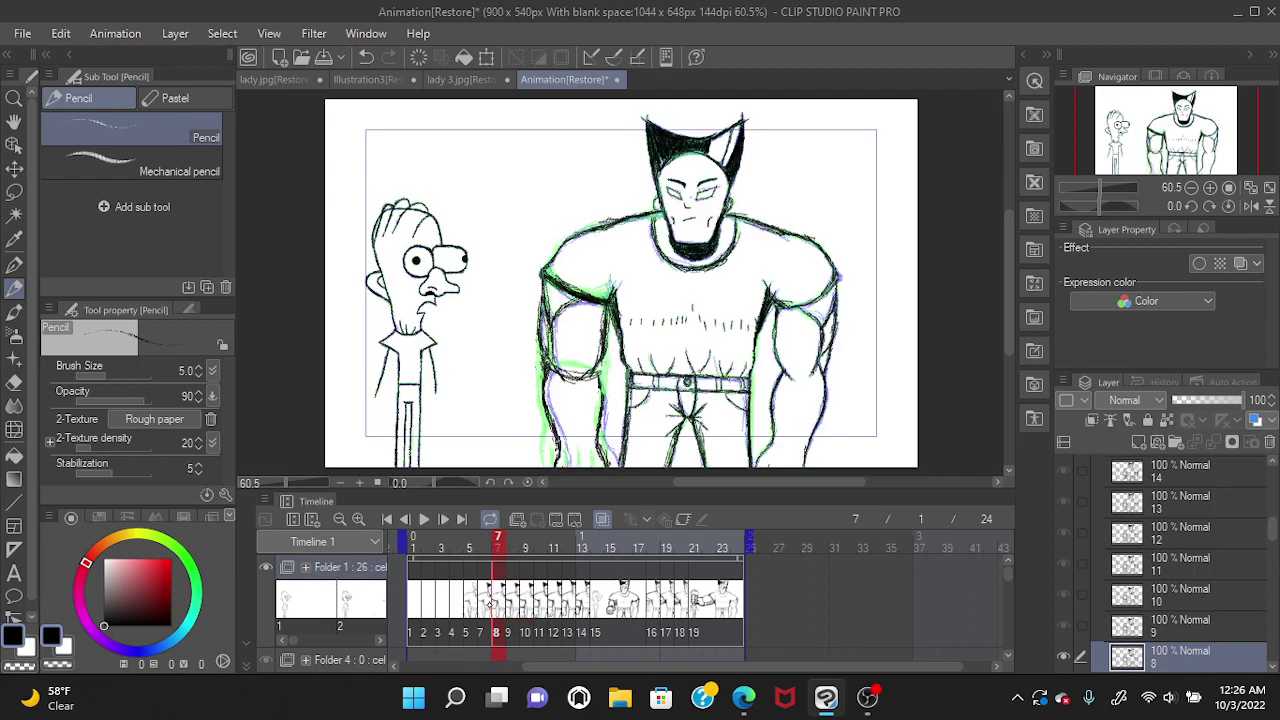
click(483, 604)
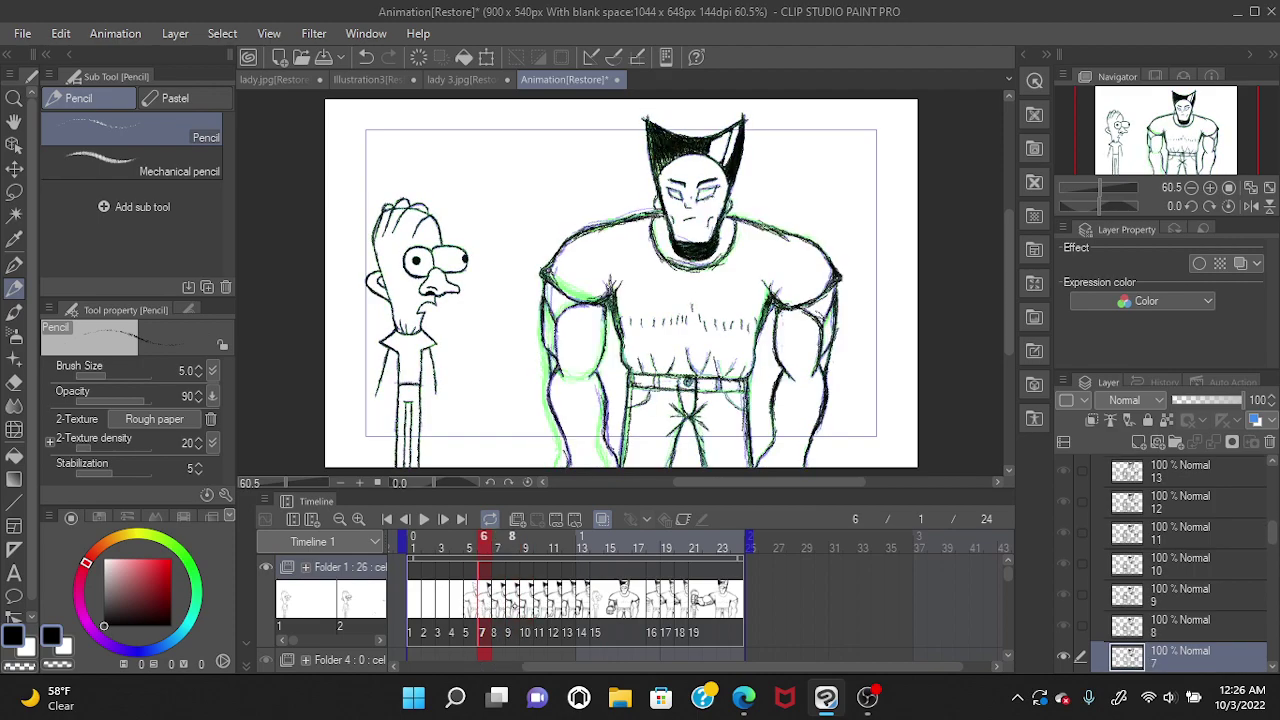
click(511, 604)
click(525, 608)
click(539, 610)
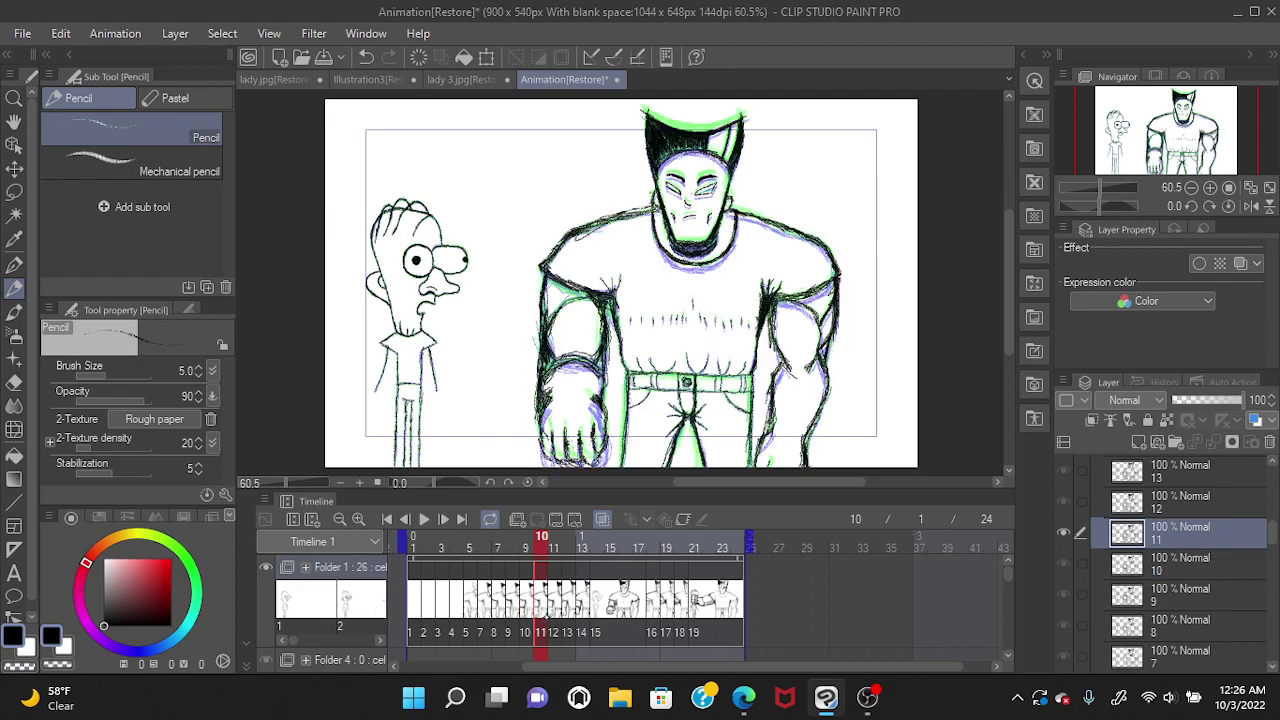
click(553, 610)
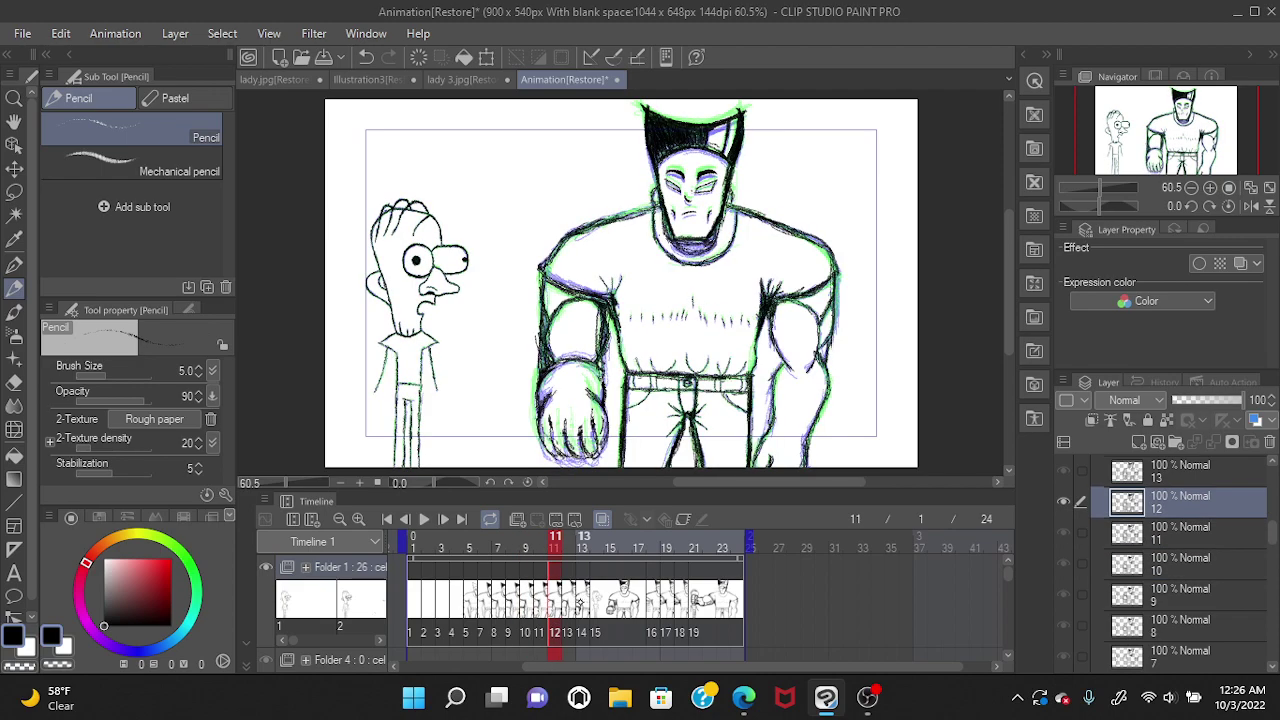
click(567, 605)
click(581, 605)
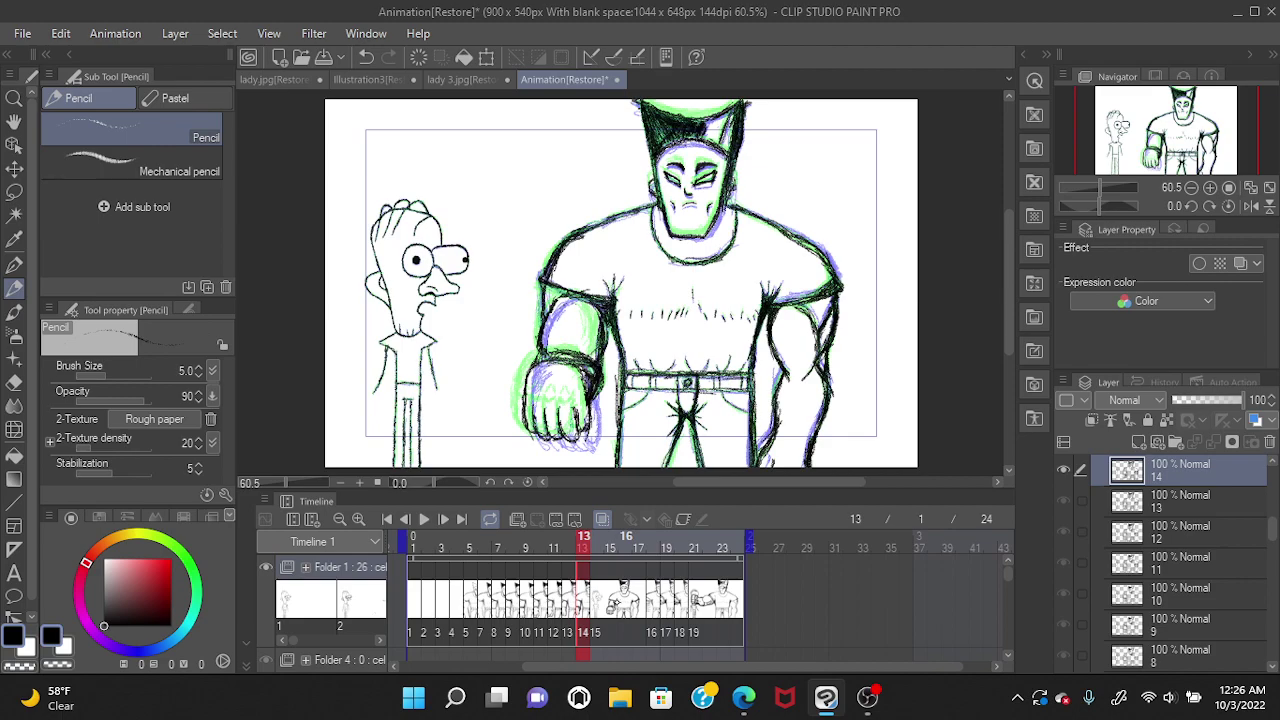
click(596, 605)
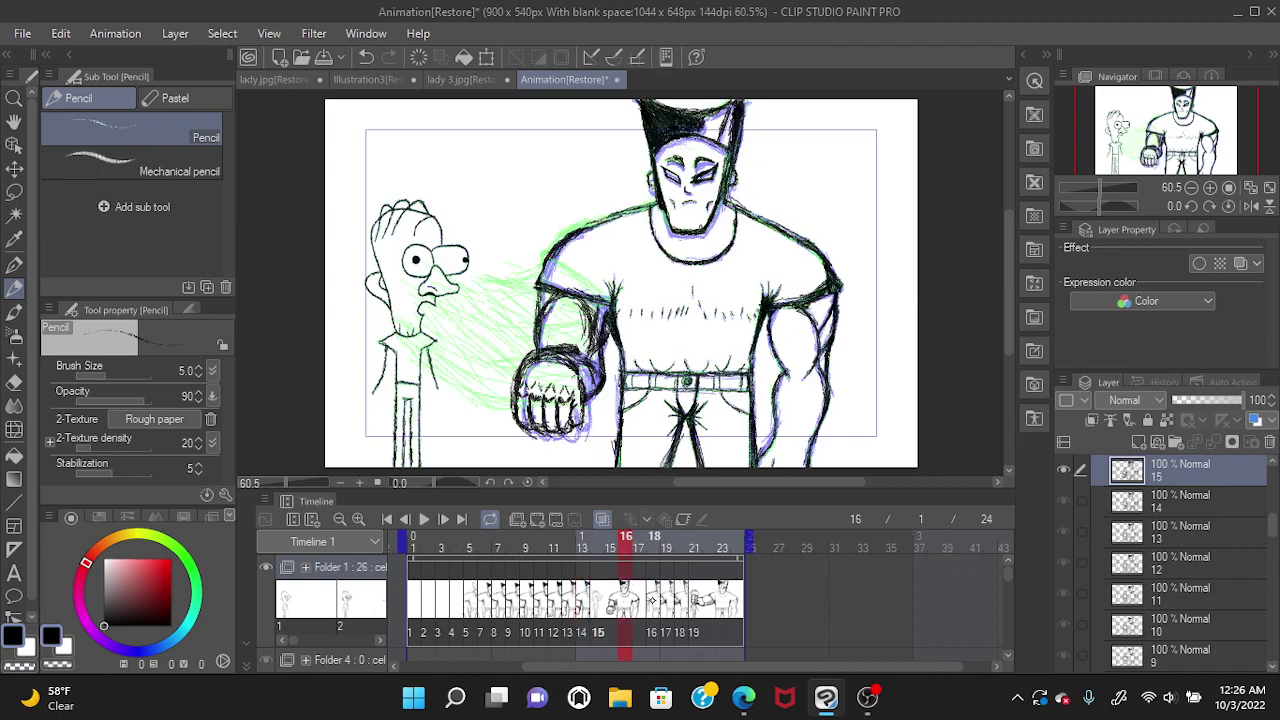
click(652, 603)
click(667, 605)
click(681, 604)
On frame 18, undo the last change and pencil the outer edge, highlight and upper edge of the muscular man's hair.
click(653, 603)
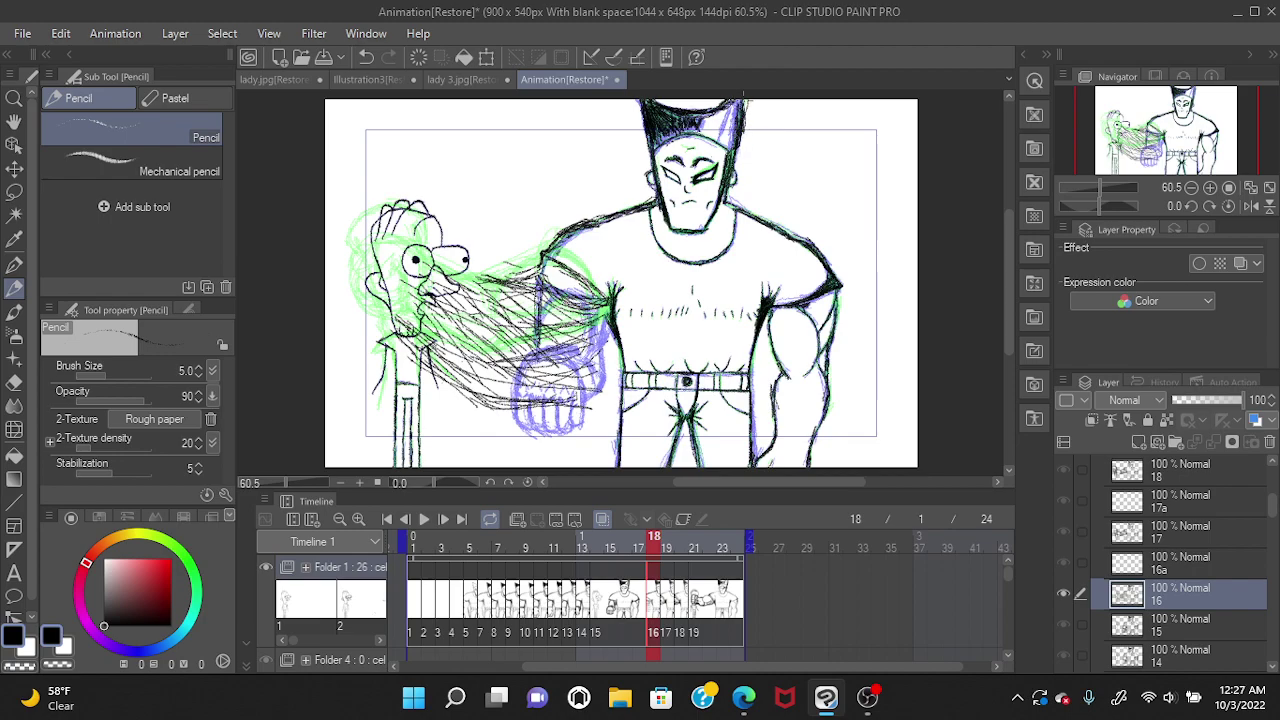
click(366, 57)
mouse_move(742, 108)
mouse_down()
mouse_move(732, 143)
mouse_move(740, 94)
mouse_move(730, 154)
mouse_up()
drag(738, 106, 726, 160)
drag(740, 106, 718, 148)
mouse_move(728, 112)
mouse_down()
mouse_move(720, 146)
mouse_move(698, 136)
mouse_move(706, 122)
mouse_move(708, 136)
mouse_move(646, 140)
mouse_move(658, 148)
mouse_move(660, 122)
mouse_move(690, 126)
mouse_move(654, 128)
mouse_move(646, 111)
mouse_up()
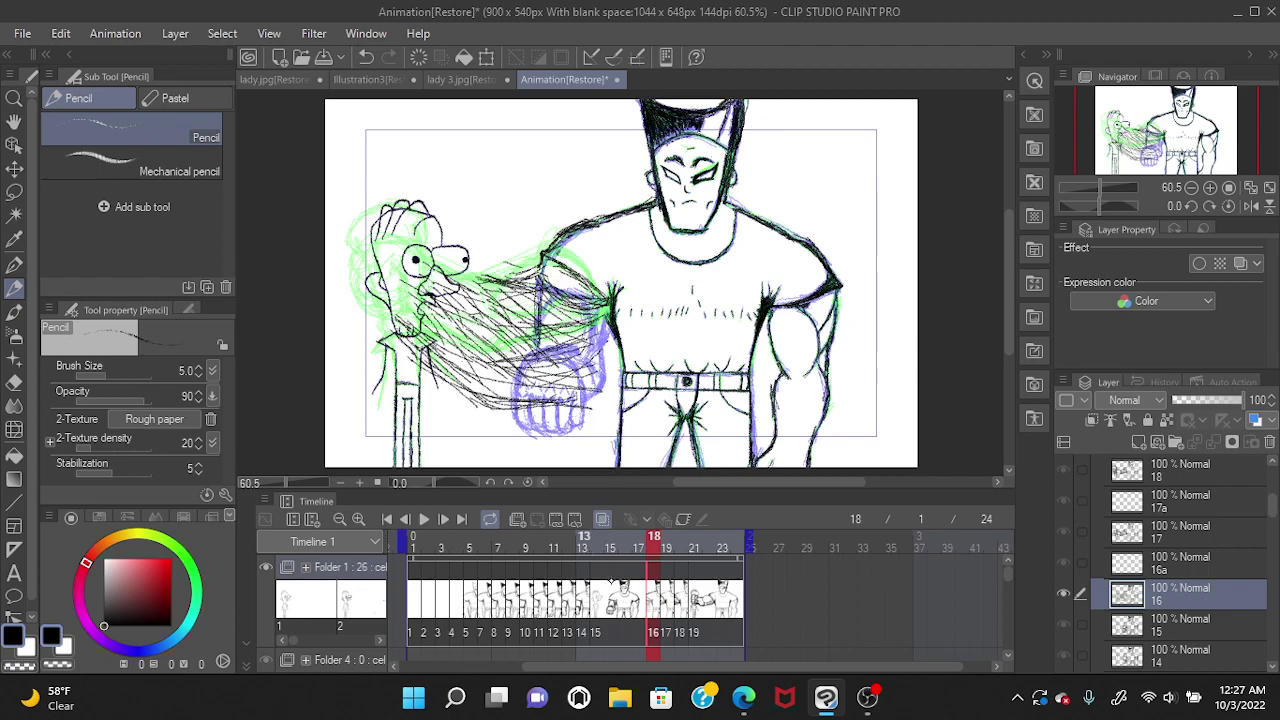
On frame 19, undo the last change and pencil the highlight and outer edge of the muscular man's hair.
click(668, 583)
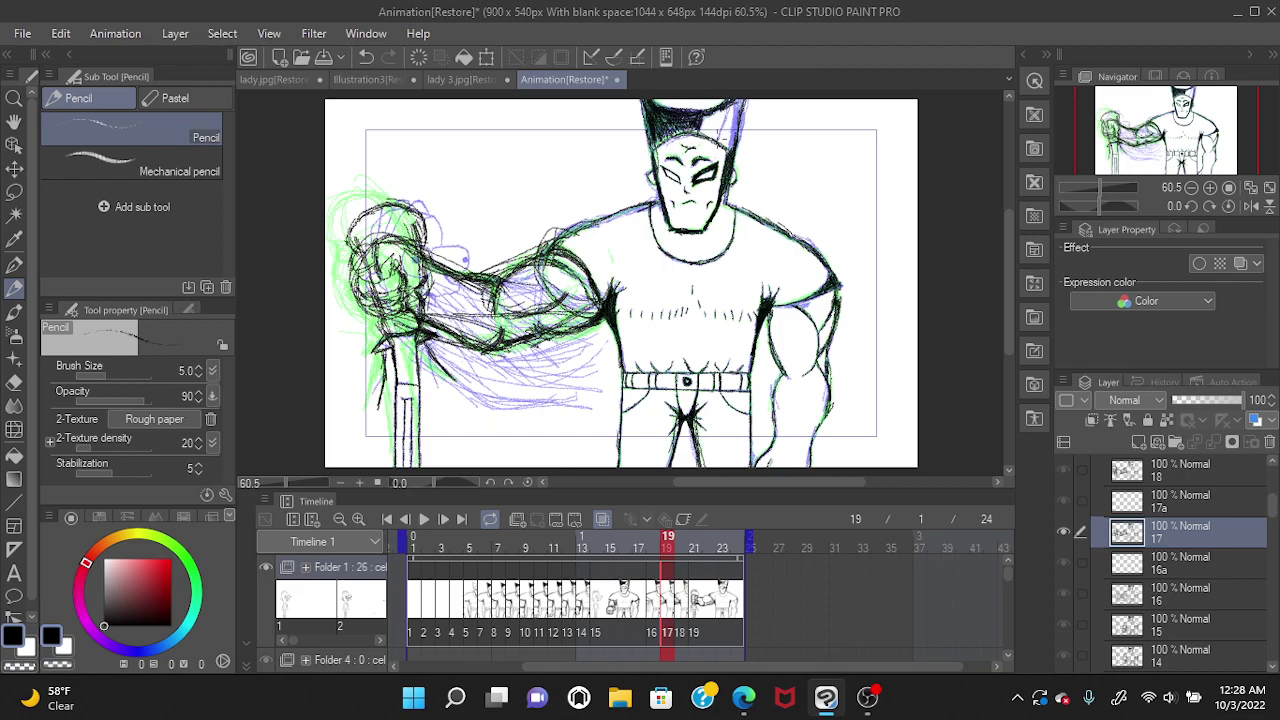
click(366, 57)
drag(716, 140, 722, 132)
drag(741, 96, 735, 136)
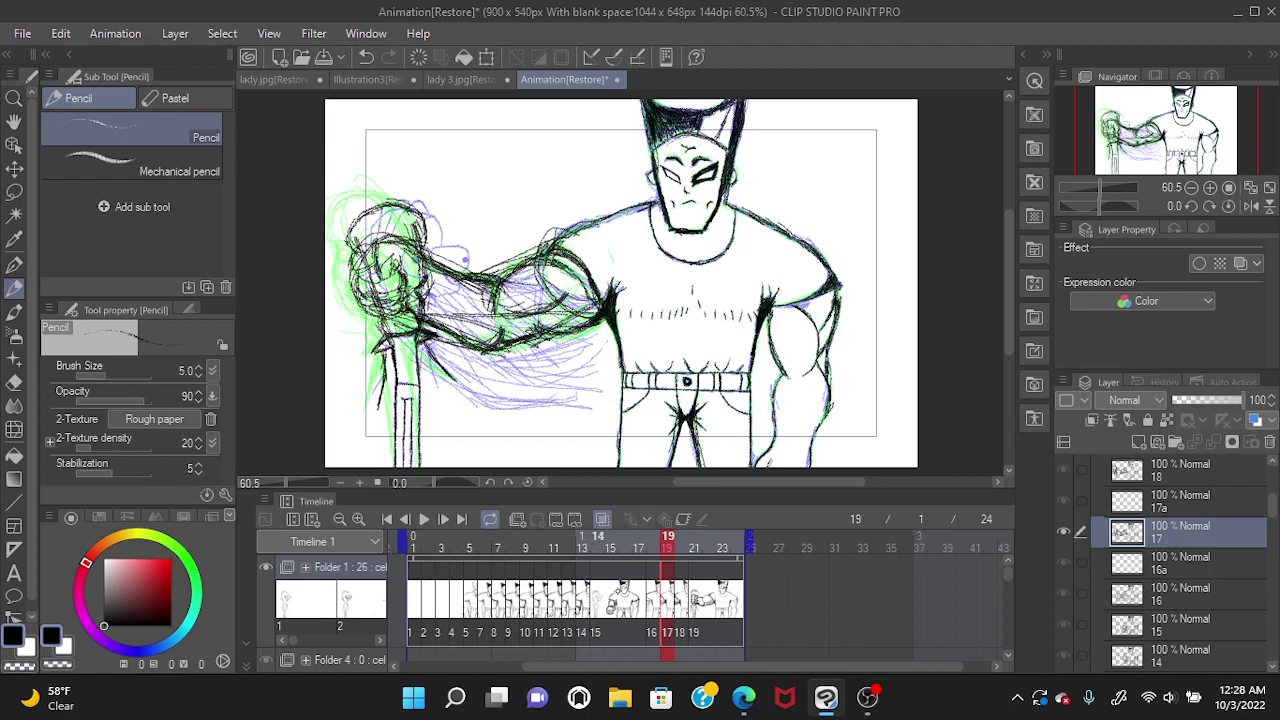
Pencil the outer edge of the muscular man's hair on frame 20 and shade in its dark area.
click(681, 537)
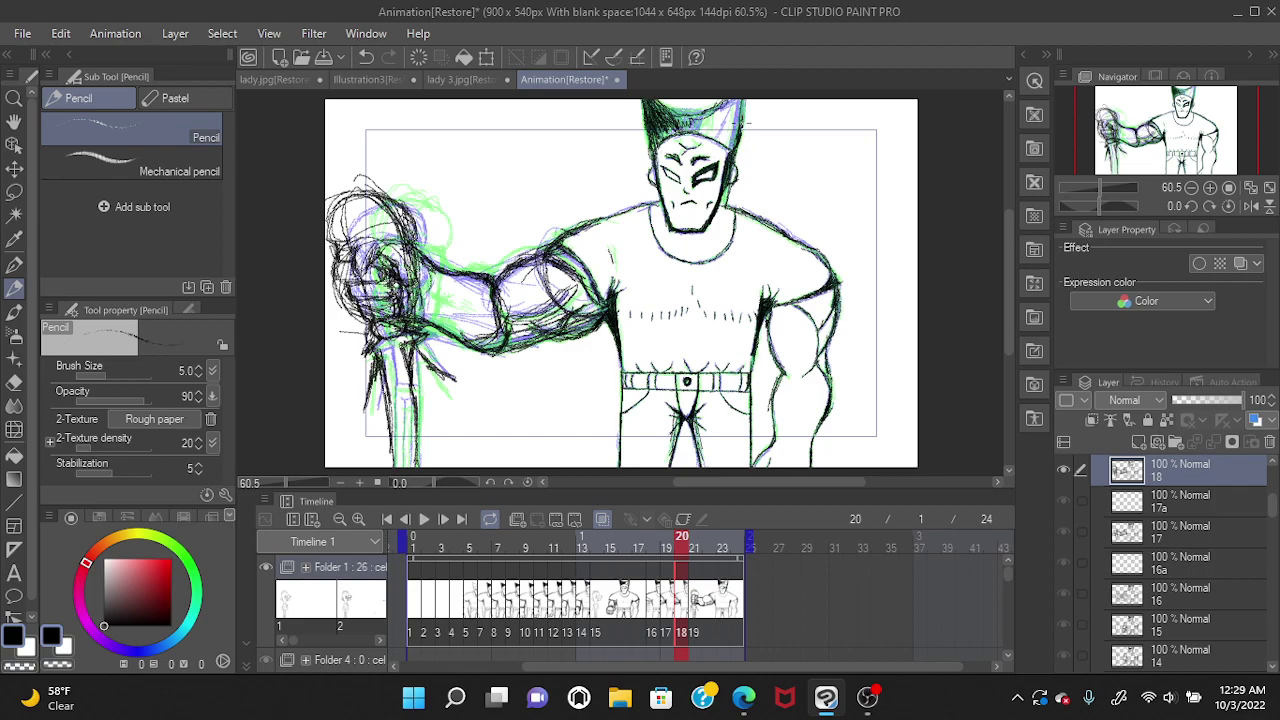
mouse_move(748, 118)
mouse_down()
mouse_move(744, 98)
mouse_move(741, 148)
mouse_move(742, 96)
mouse_move(739, 116)
mouse_up()
mouse_move(725, 128)
mouse_down()
mouse_move(736, 98)
mouse_move(736, 158)
mouse_move(720, 162)
mouse_move(706, 143)
mouse_up()
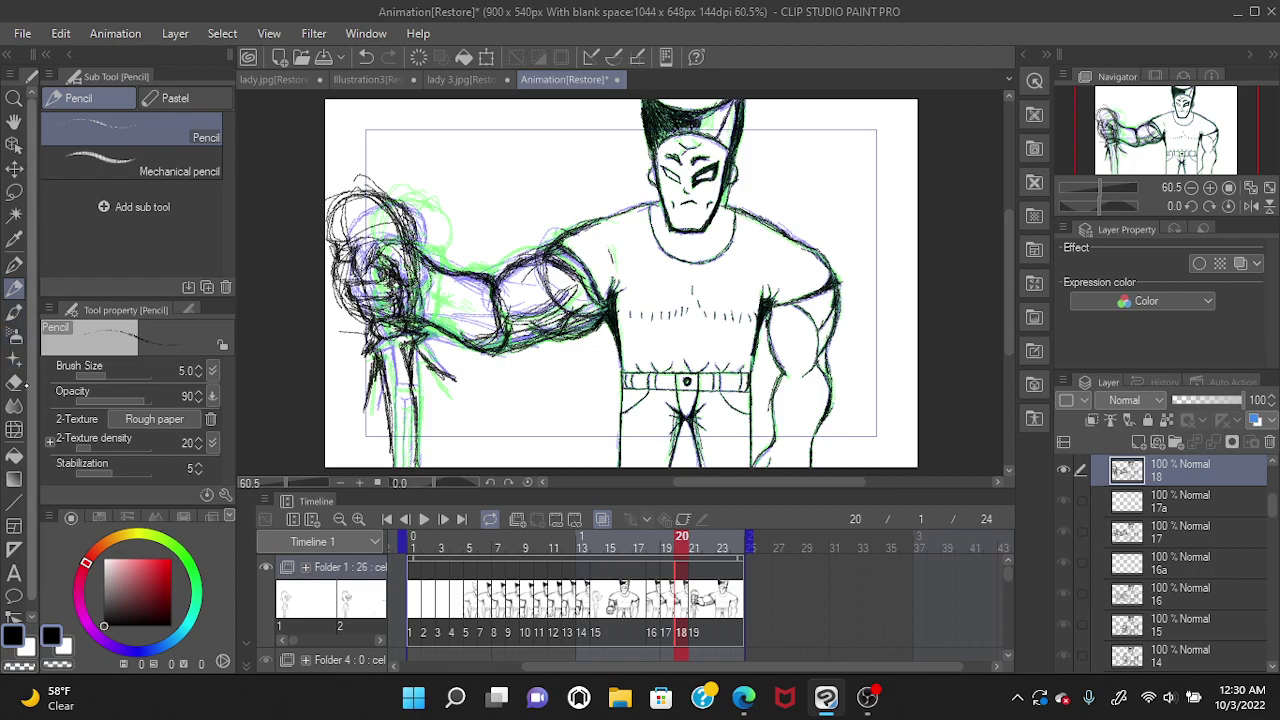
On frame 22, erase stray lines in the muscular man's hair with the Hard eraser, pencil its outer edge and undo the last change.
click(15, 382)
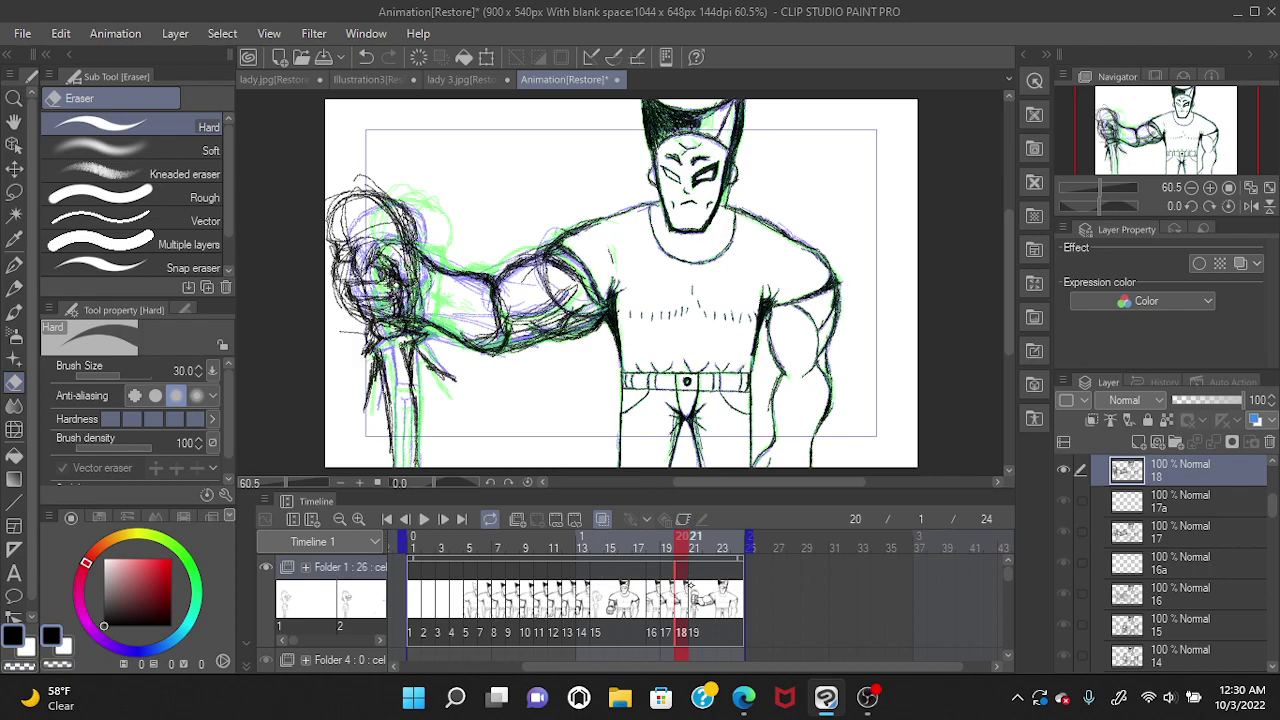
click(708, 583)
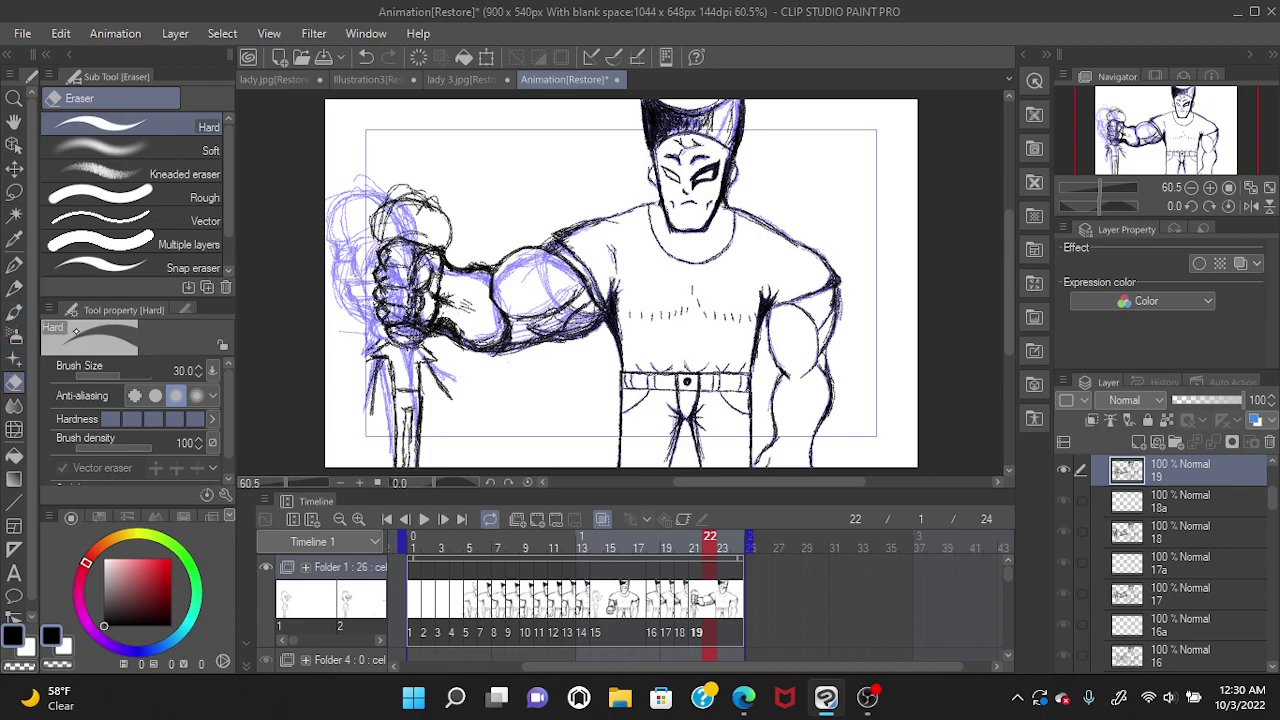
drag(726, 121, 725, 131)
click(14, 287)
mouse_move(742, 128)
mouse_down()
mouse_move(732, 154)
mouse_move(744, 94)
mouse_move(739, 124)
mouse_up()
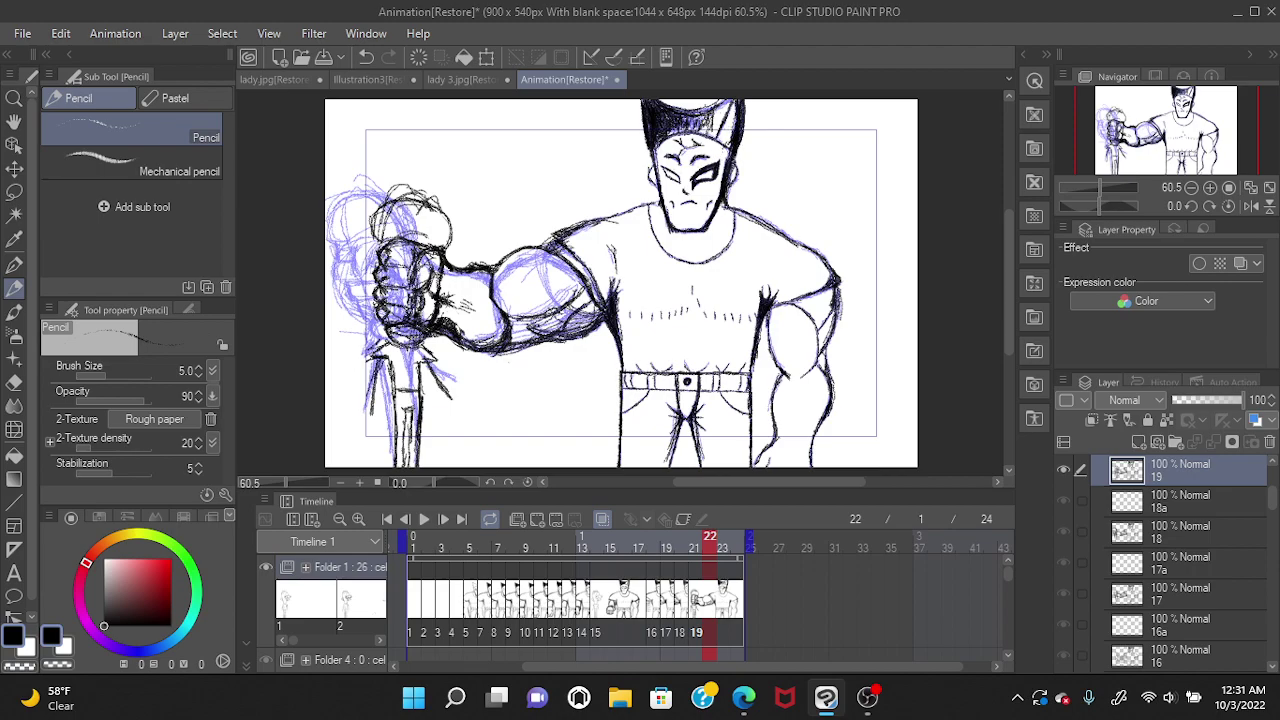
click(366, 57)
Try the Vector and Hard erasers, and use the Pencil to shade the dark area and outer edge of the hair on frame 22.
click(14, 382)
click(150, 214)
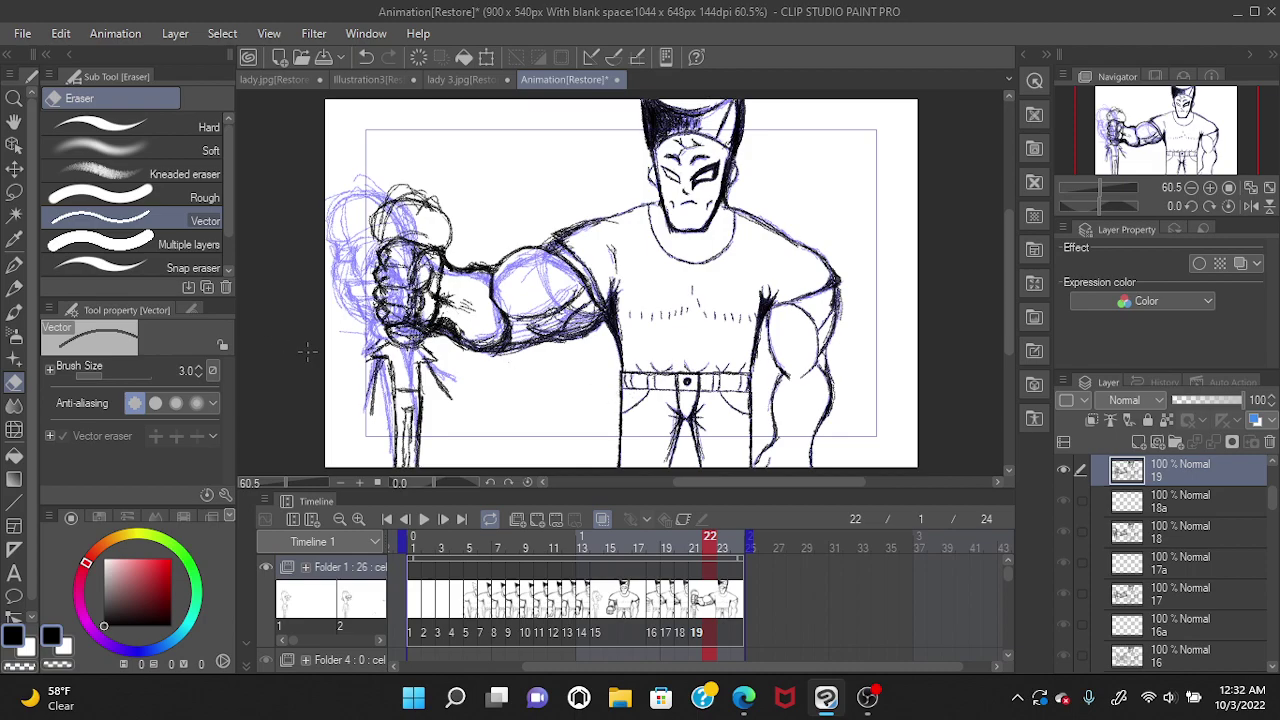
click(130, 127)
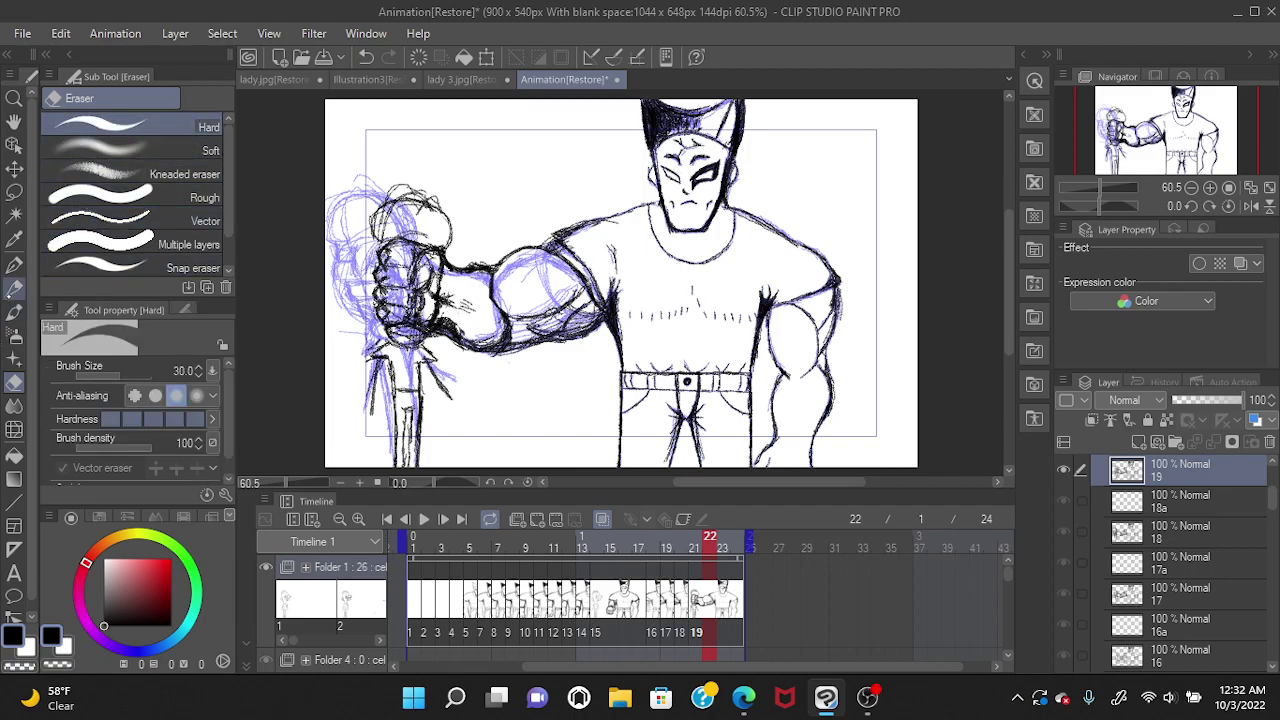
click(16, 288)
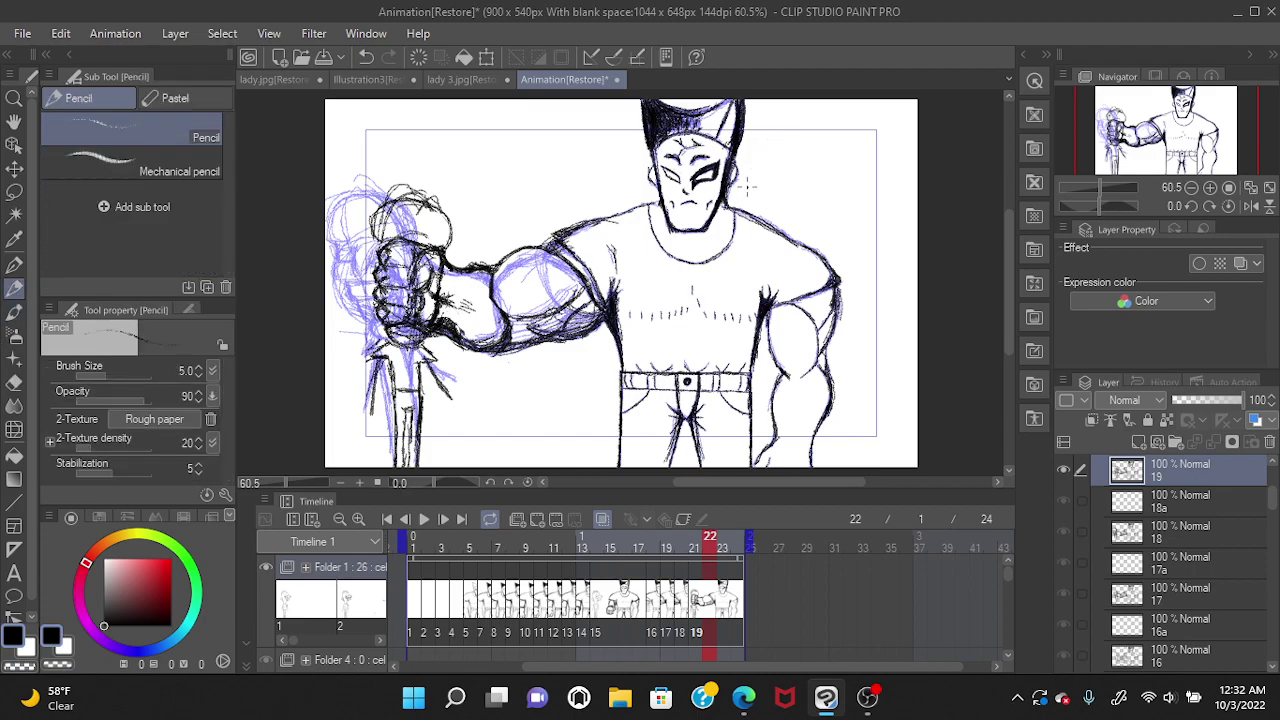
mouse_move(674, 110)
mouse_down()
mouse_move(708, 134)
mouse_move(660, 140)
mouse_move(716, 109)
mouse_move(726, 171)
mouse_up()
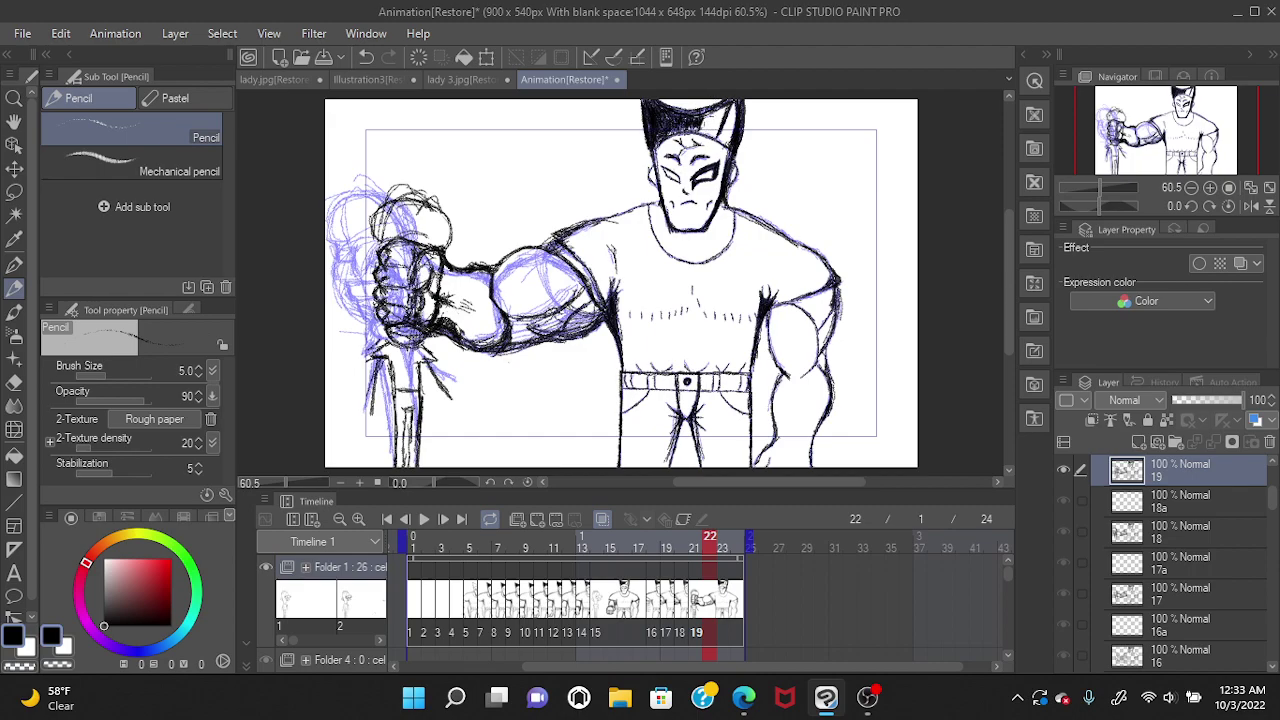
Play back the animation to check the movement of the muscular man's hair, and stop it.
click(423, 518)
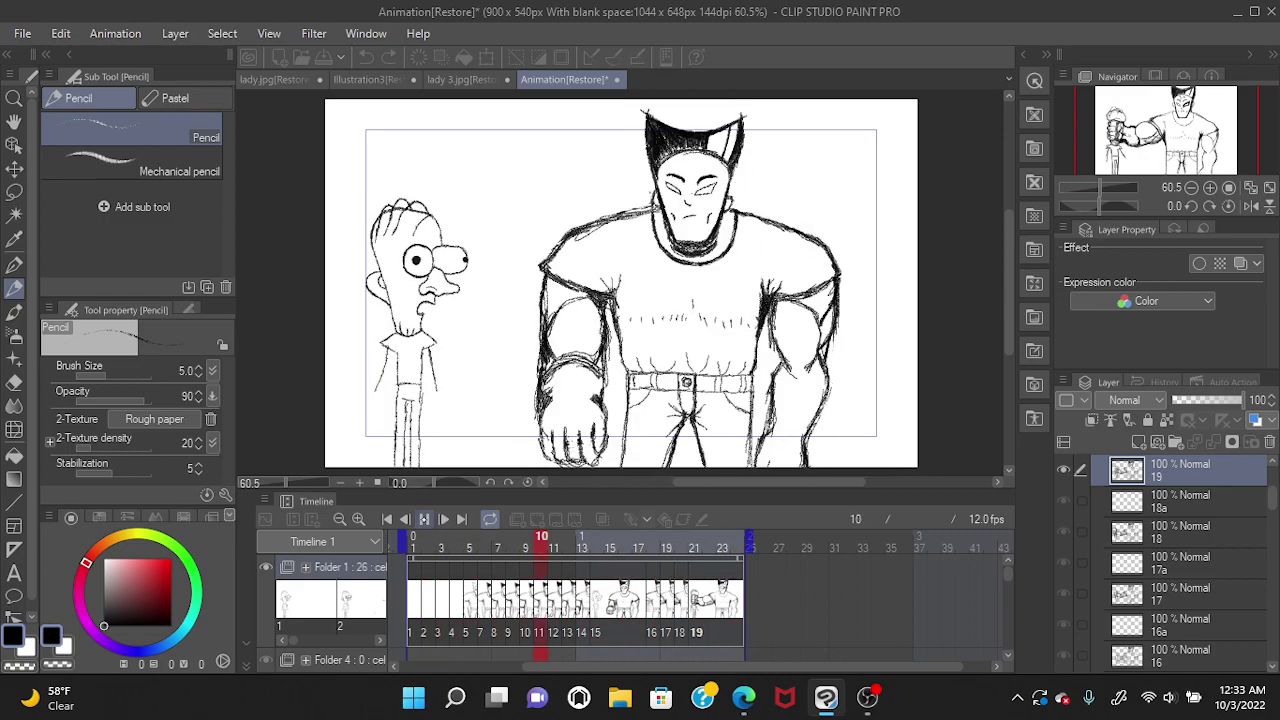
click(424, 519)
Undo and redo the latest strokes on the drawing at frame 23 for comparison, leaving the last one undone.
click(366, 57)
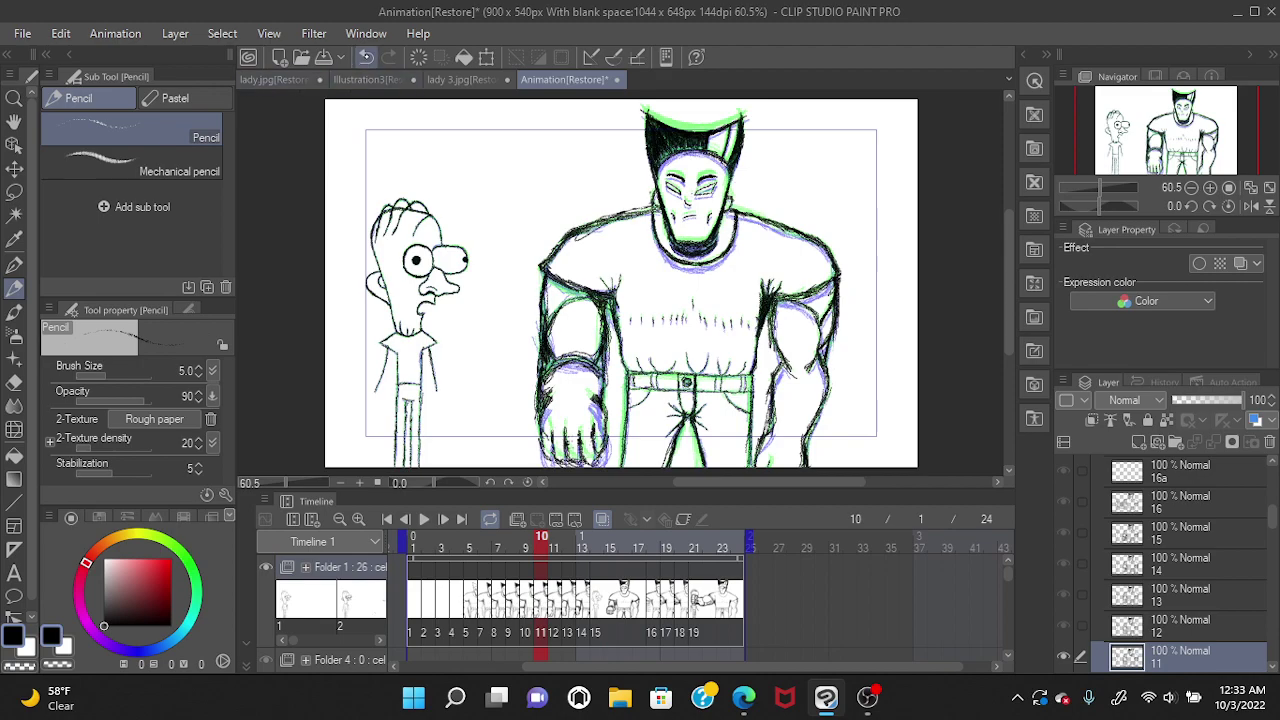
click(724, 537)
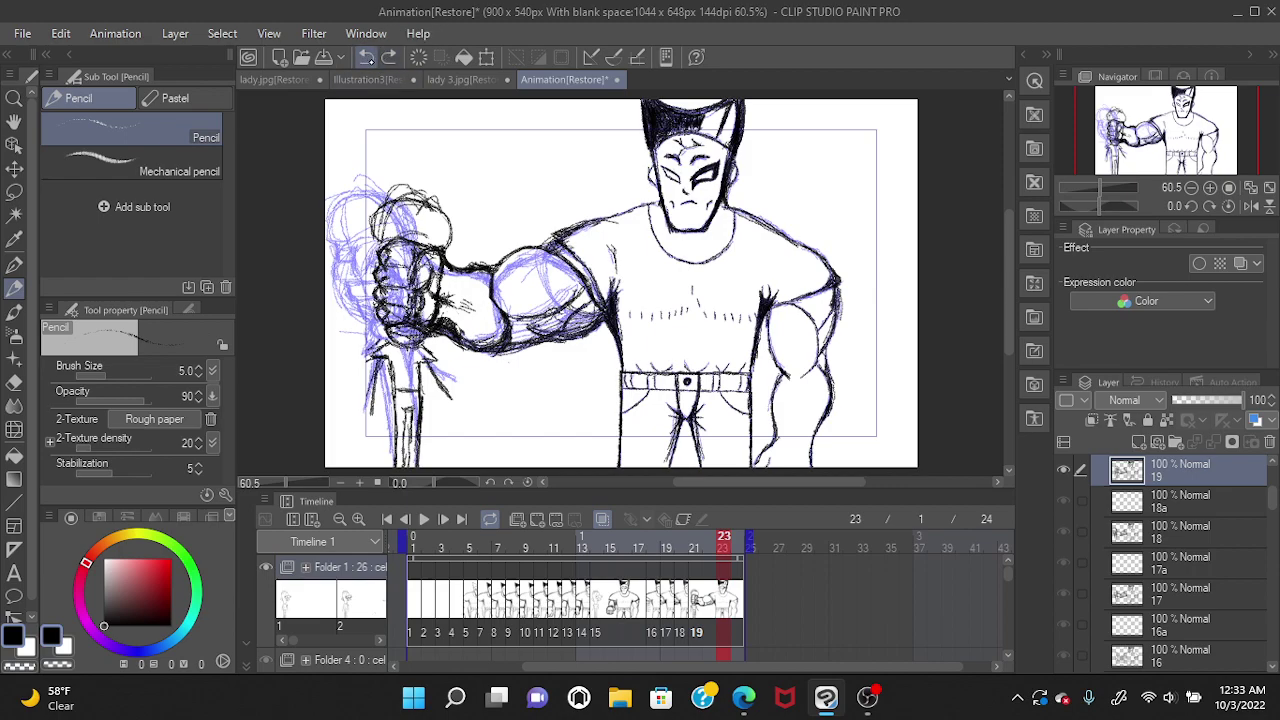
click(367, 57)
click(389, 57)
click(389, 57)
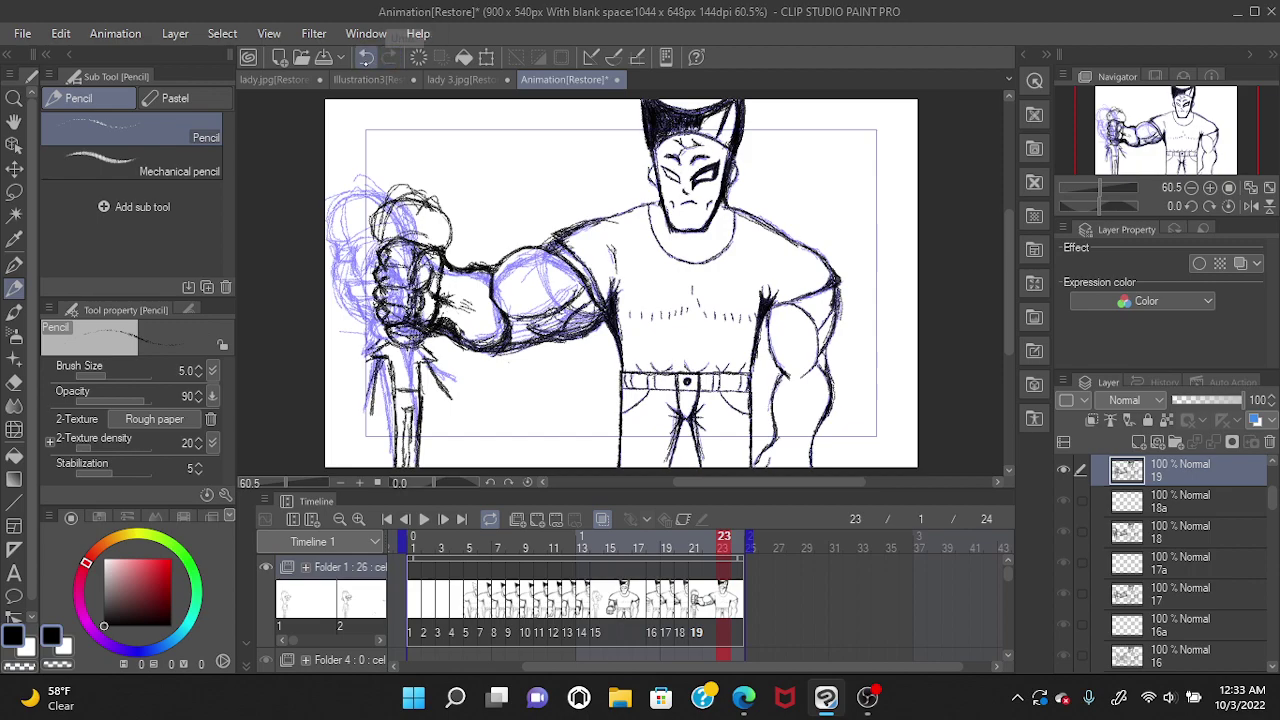
click(367, 57)
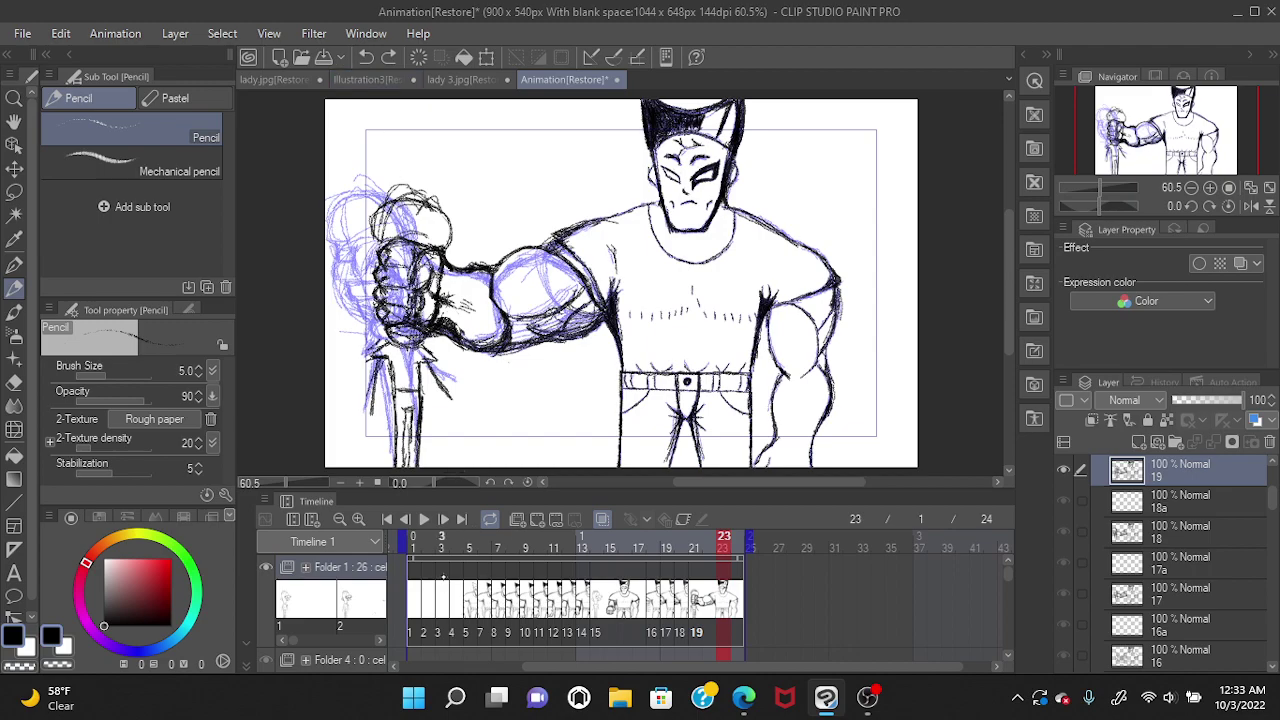
Play back the animation twice to check the corrected hair, selecting the Hard eraser between the two playbacks.
click(423, 519)
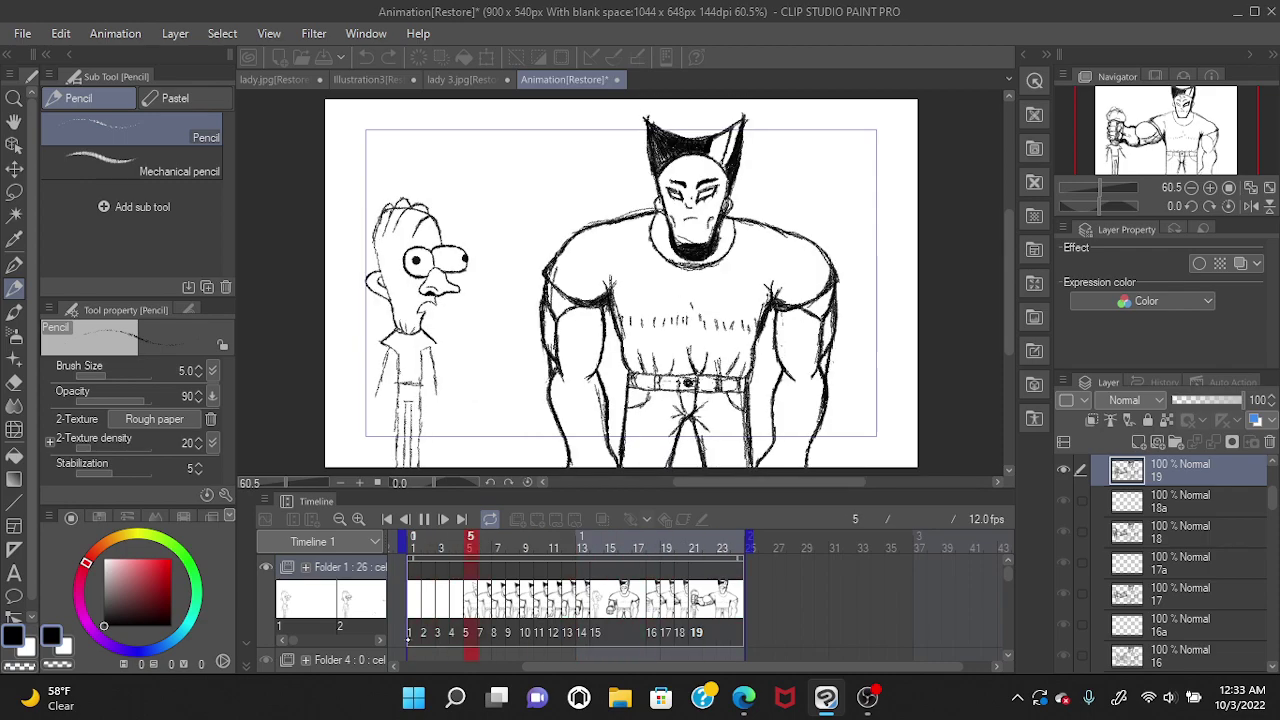
click(424, 518)
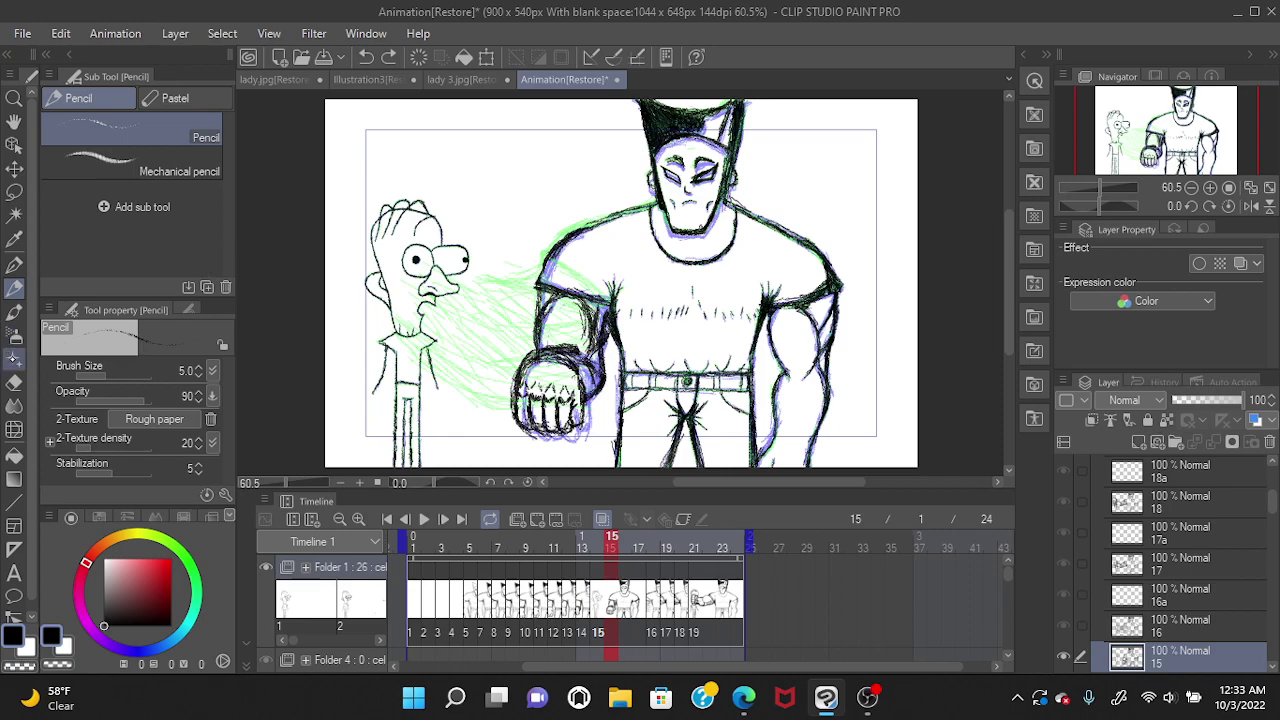
click(14, 382)
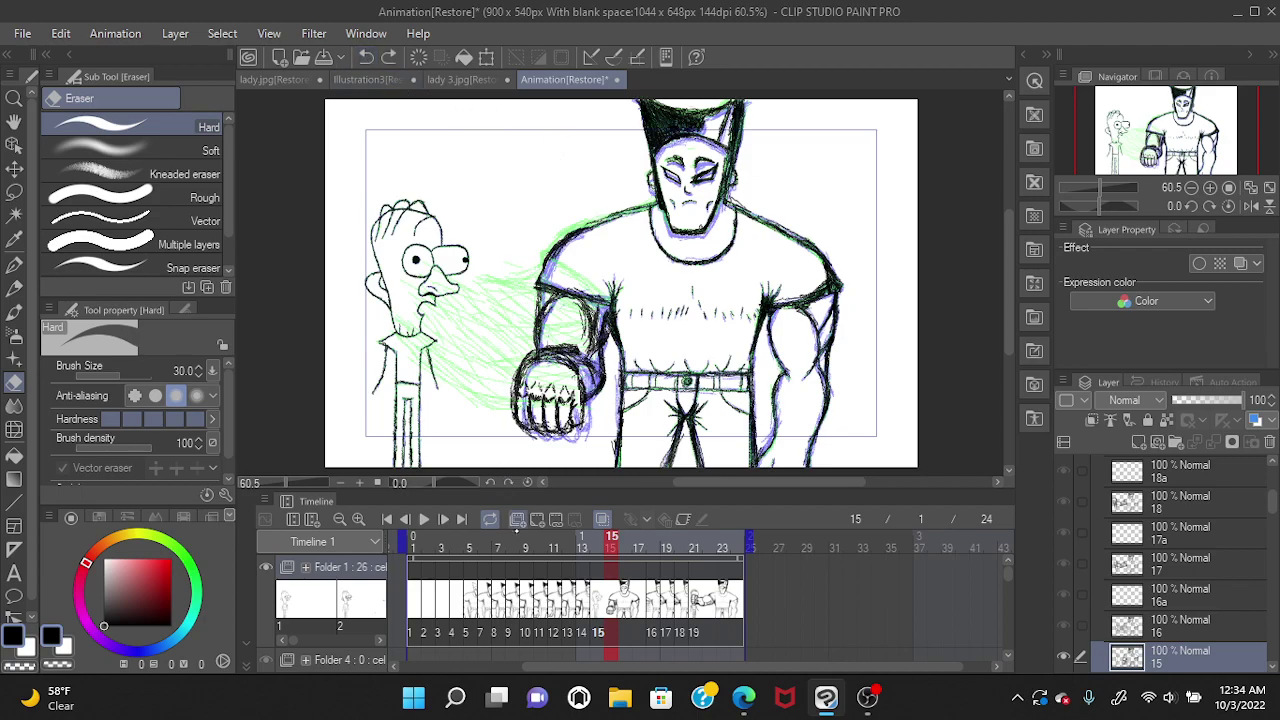
click(424, 519)
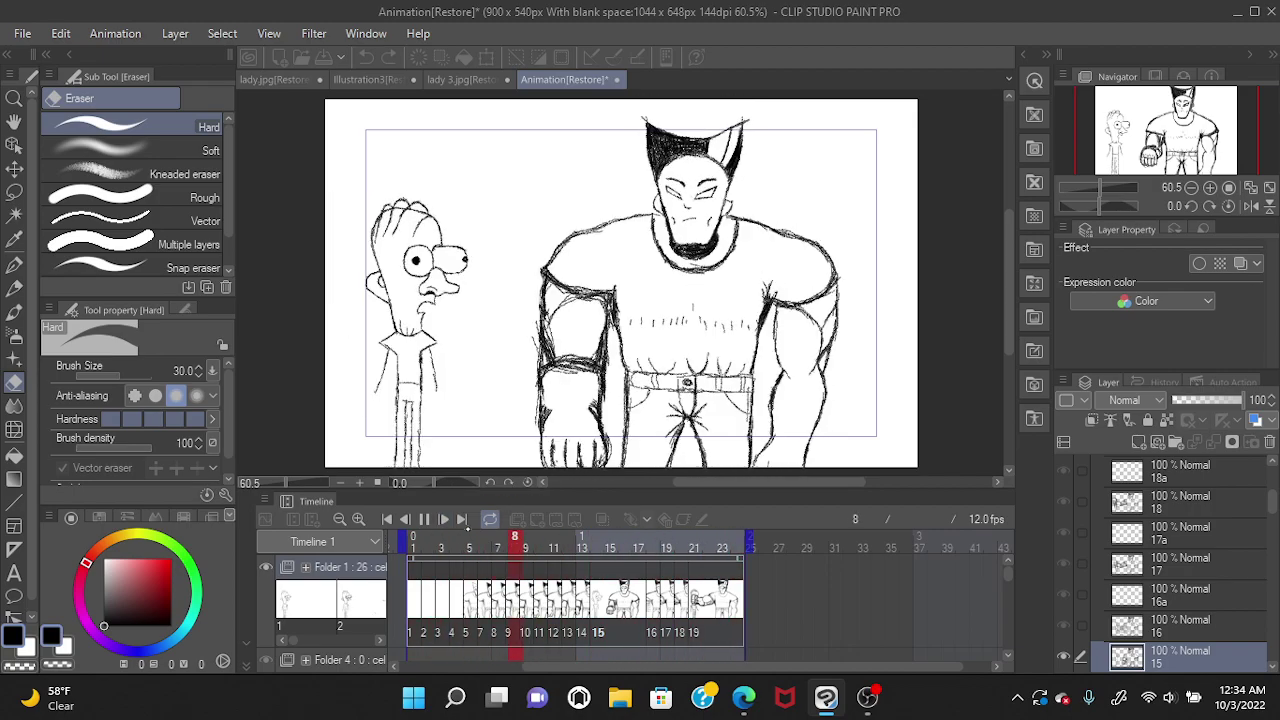
key(space)
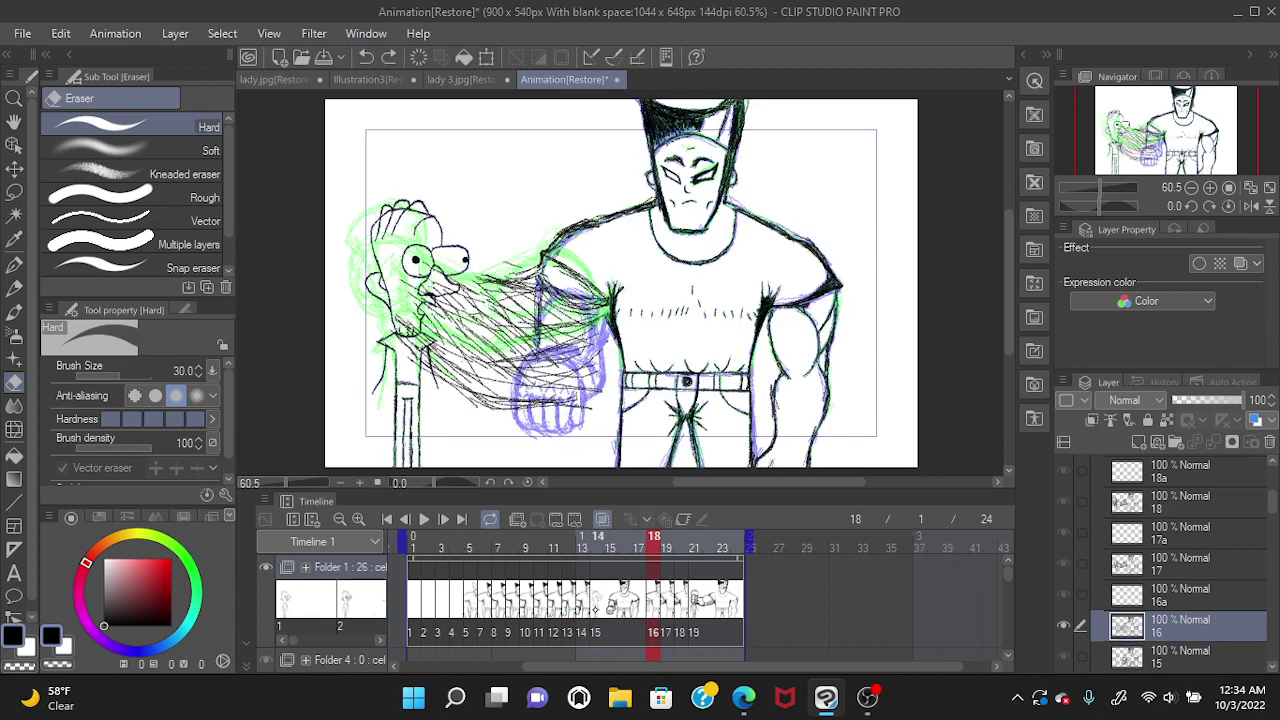
Switch to the Pencil, inspect the muscular man's hair on the drawings at frames 16 to 22, and play back the animation.
click(626, 537)
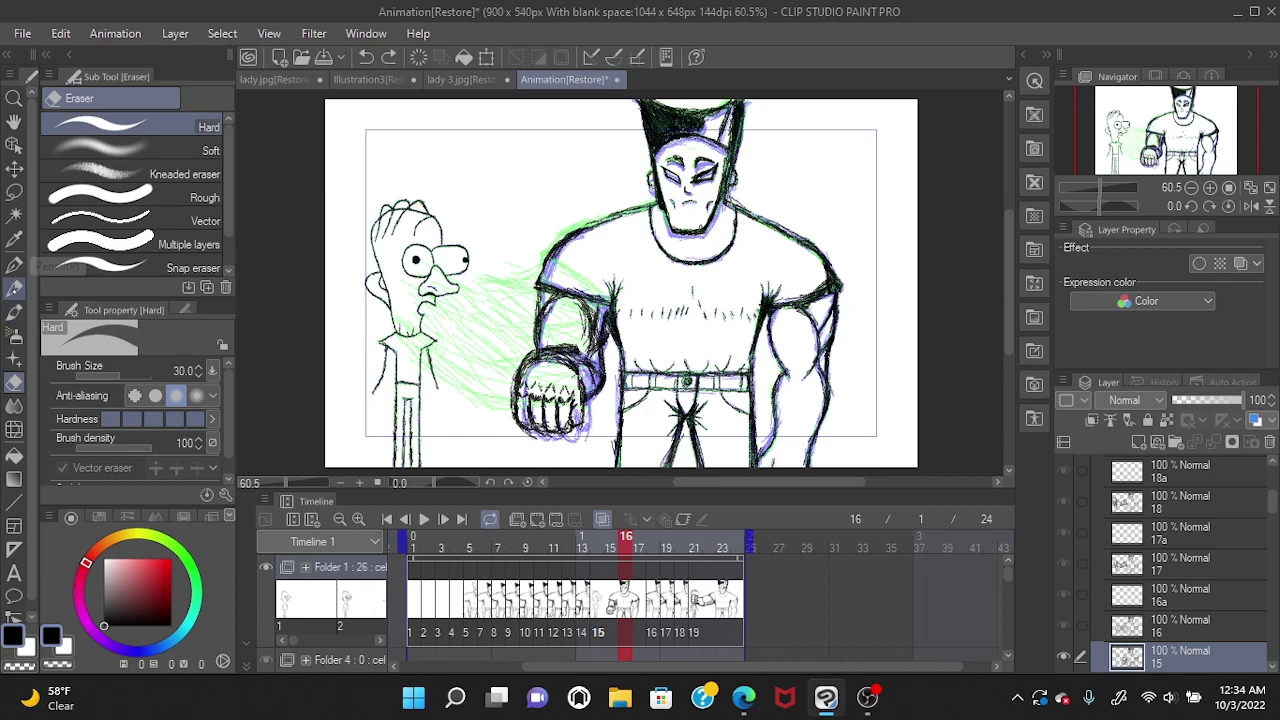
click(14, 287)
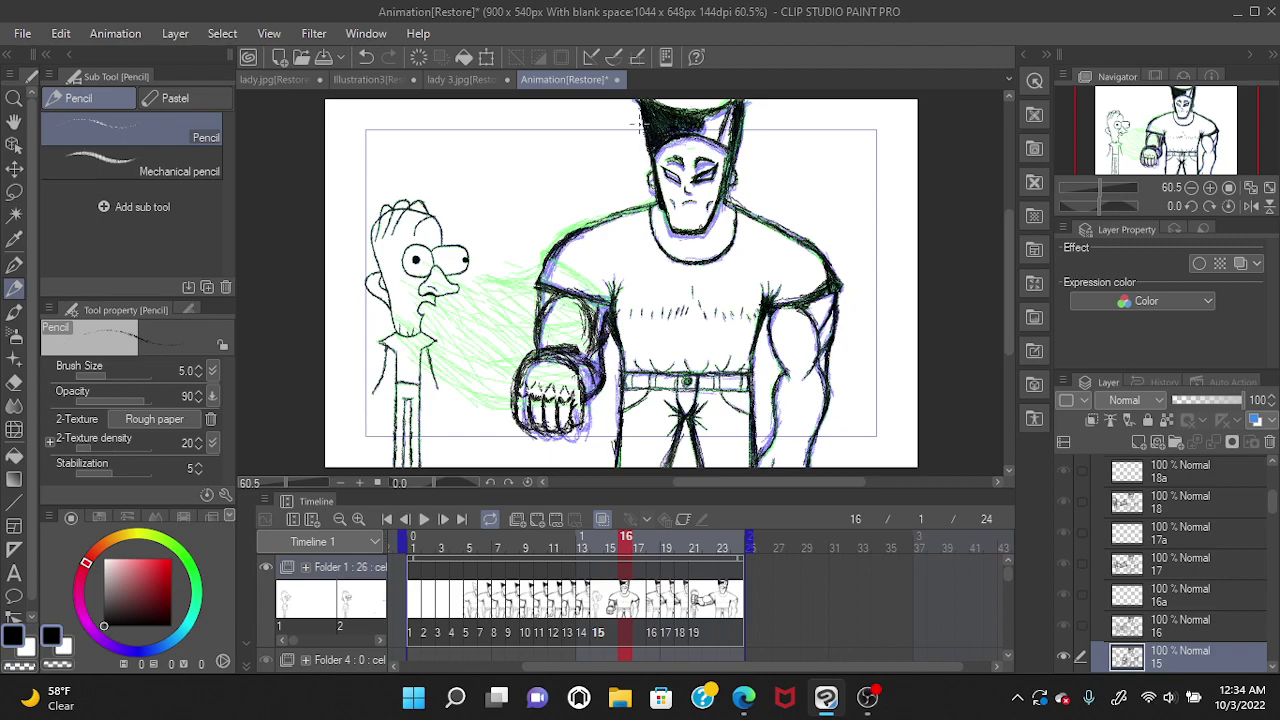
drag(625, 540, 653, 540)
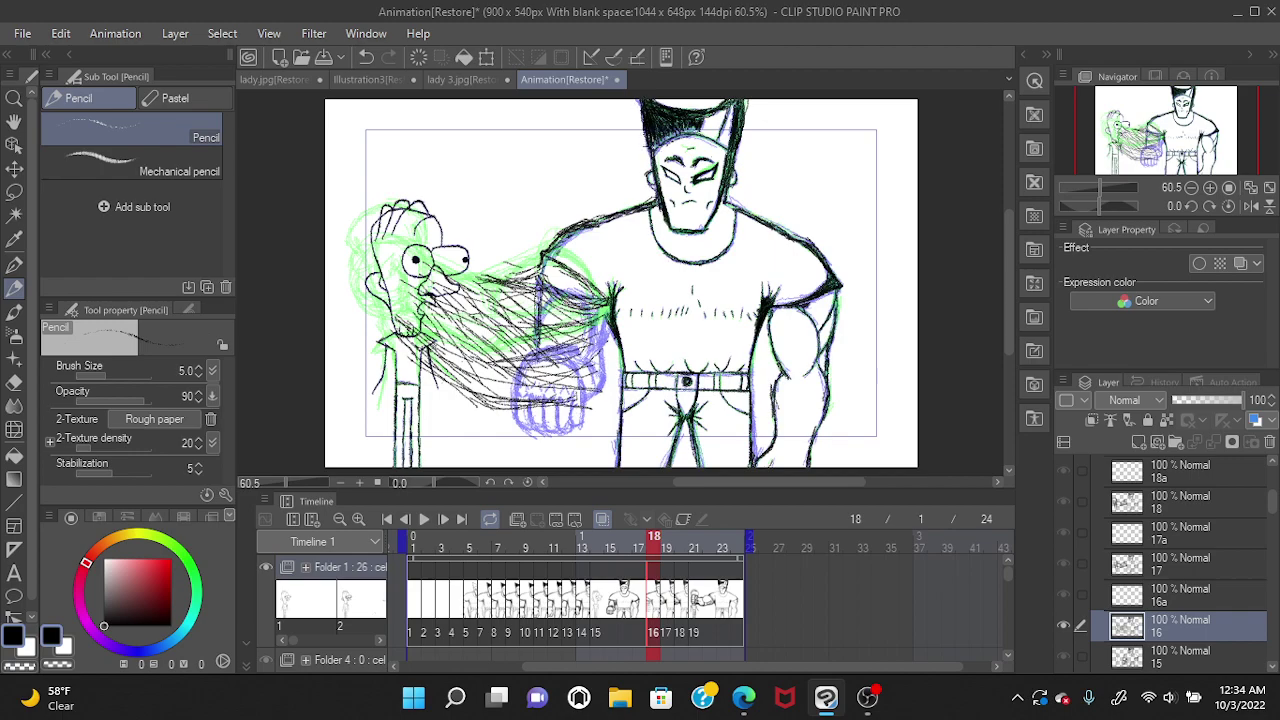
click(666, 537)
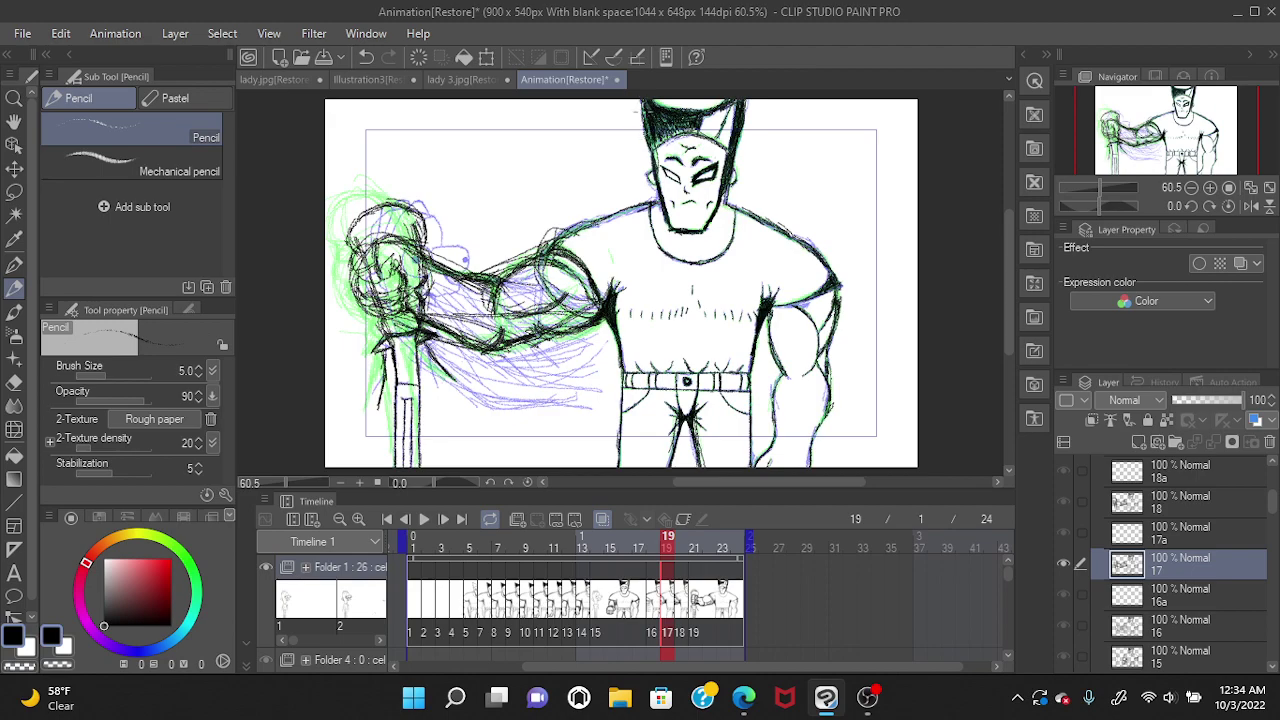
click(681, 537)
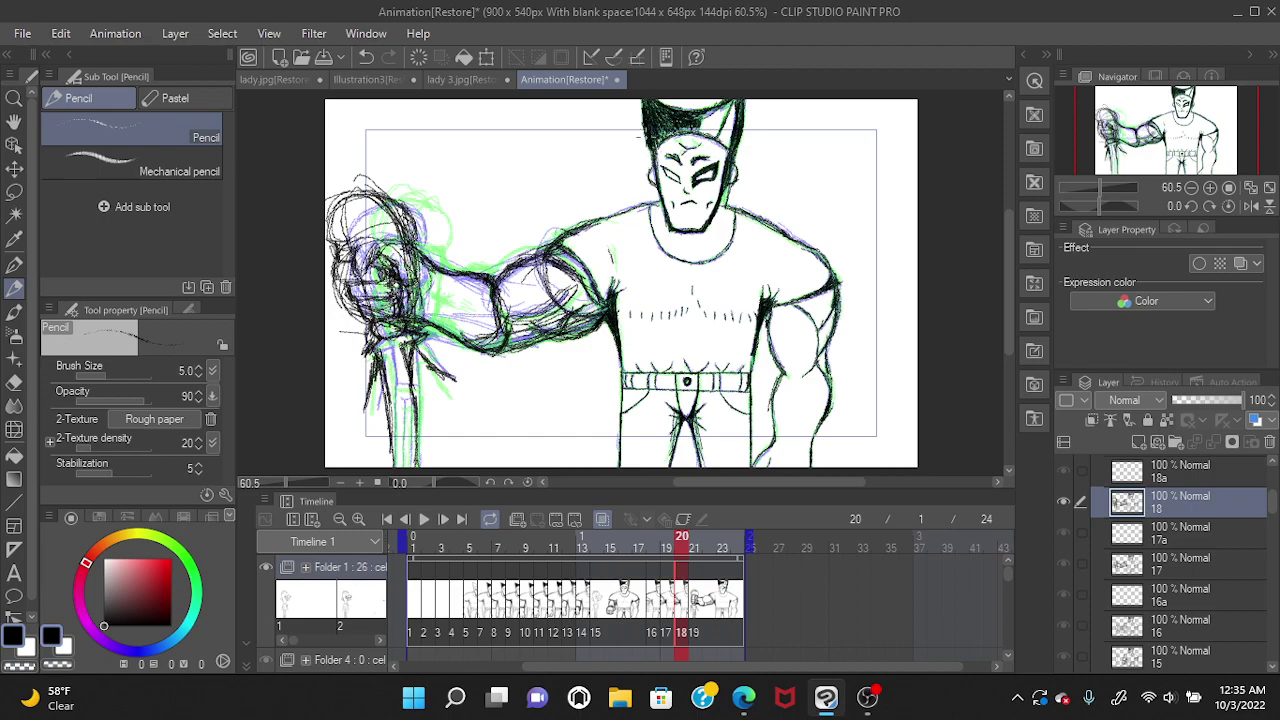
click(709, 537)
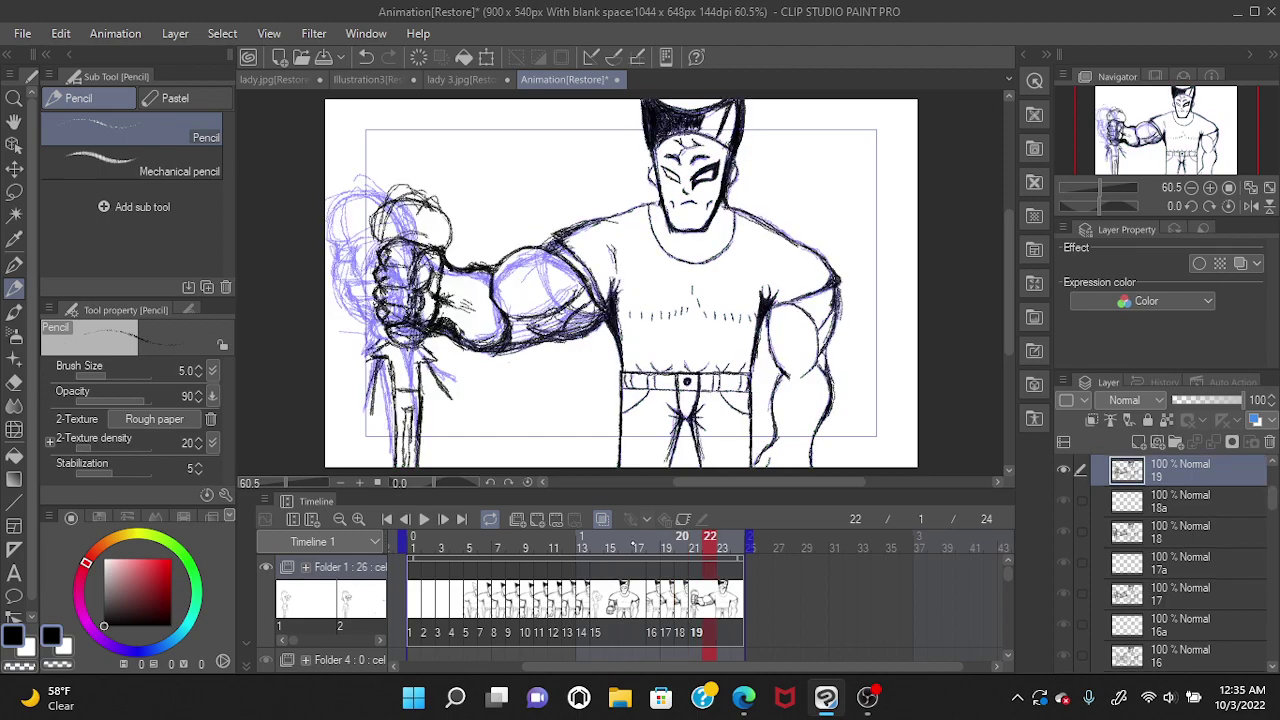
click(423, 519)
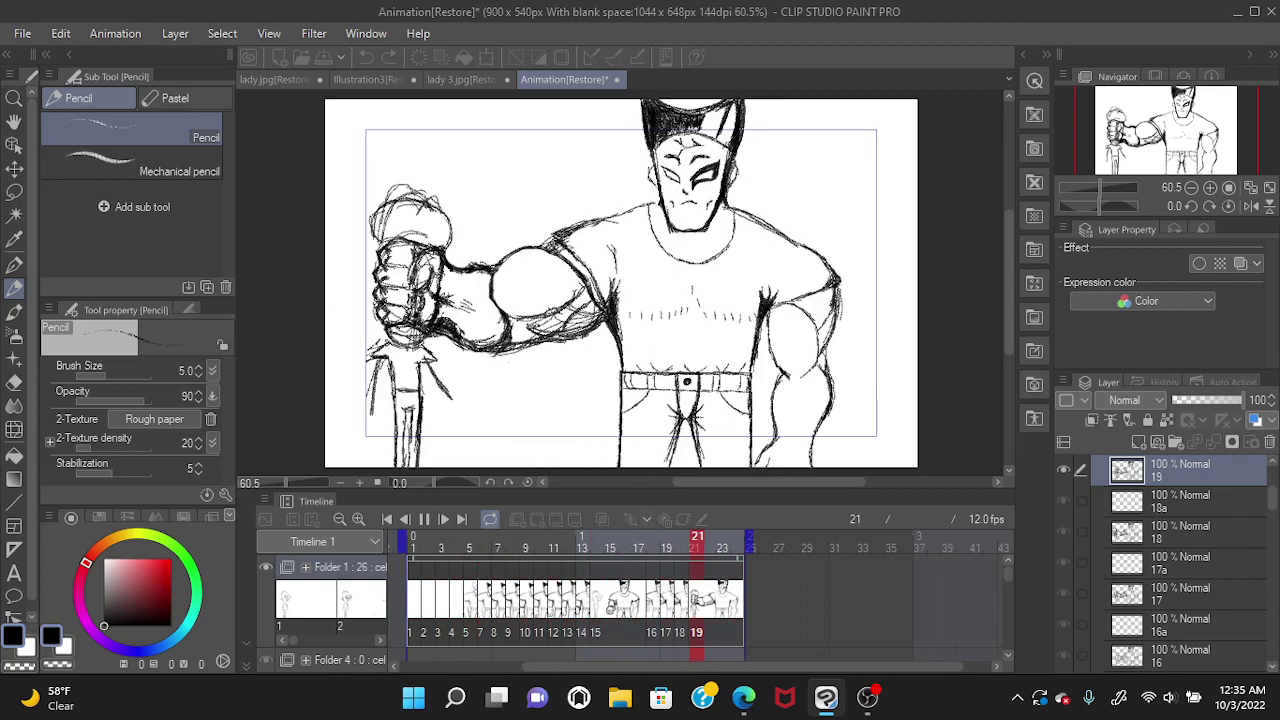
click(588, 584)
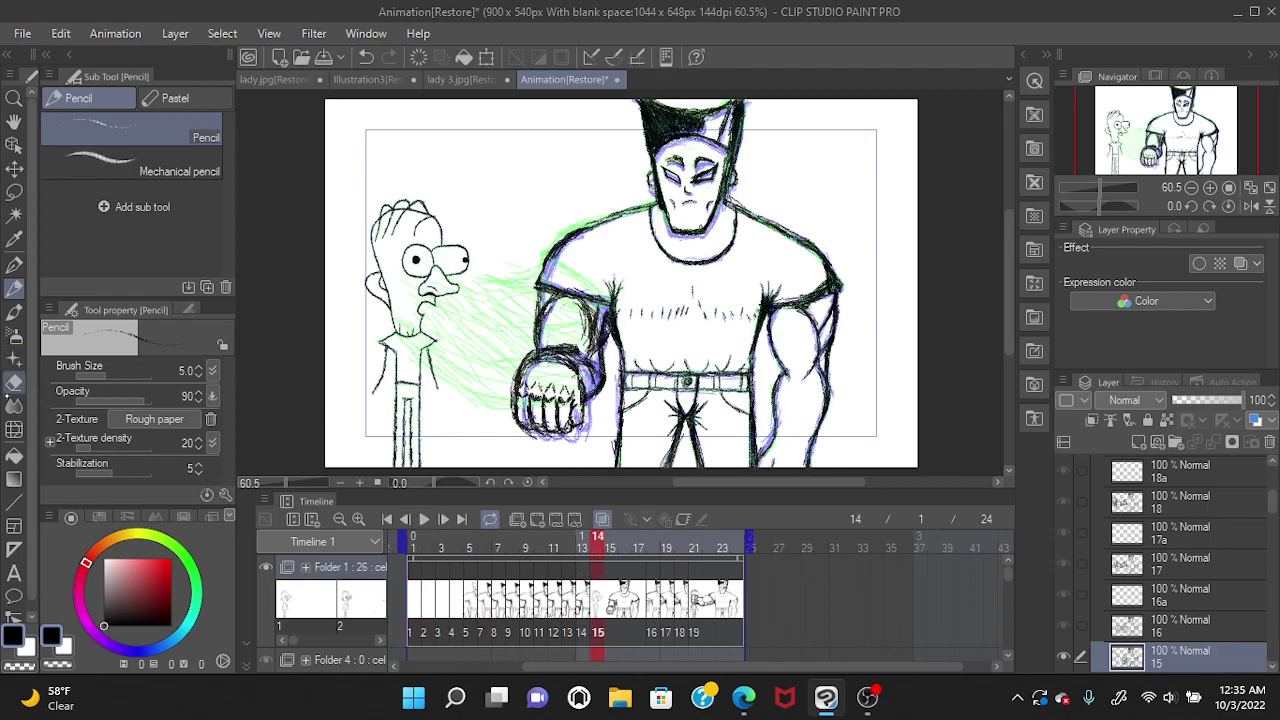
Undo the last change at frame 14 and erase beside the muscular man's hair at frame 12 with the Hard eraser, checking frames 11 and 13.
click(14, 381)
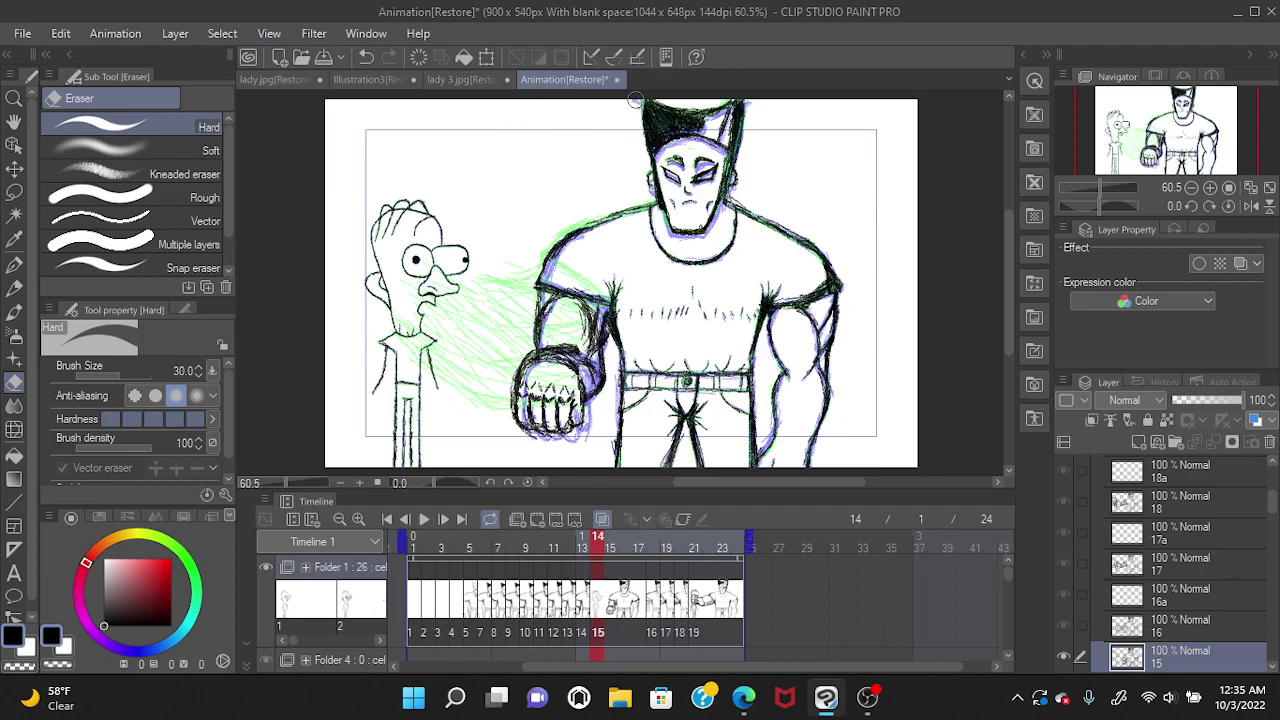
click(366, 57)
click(584, 612)
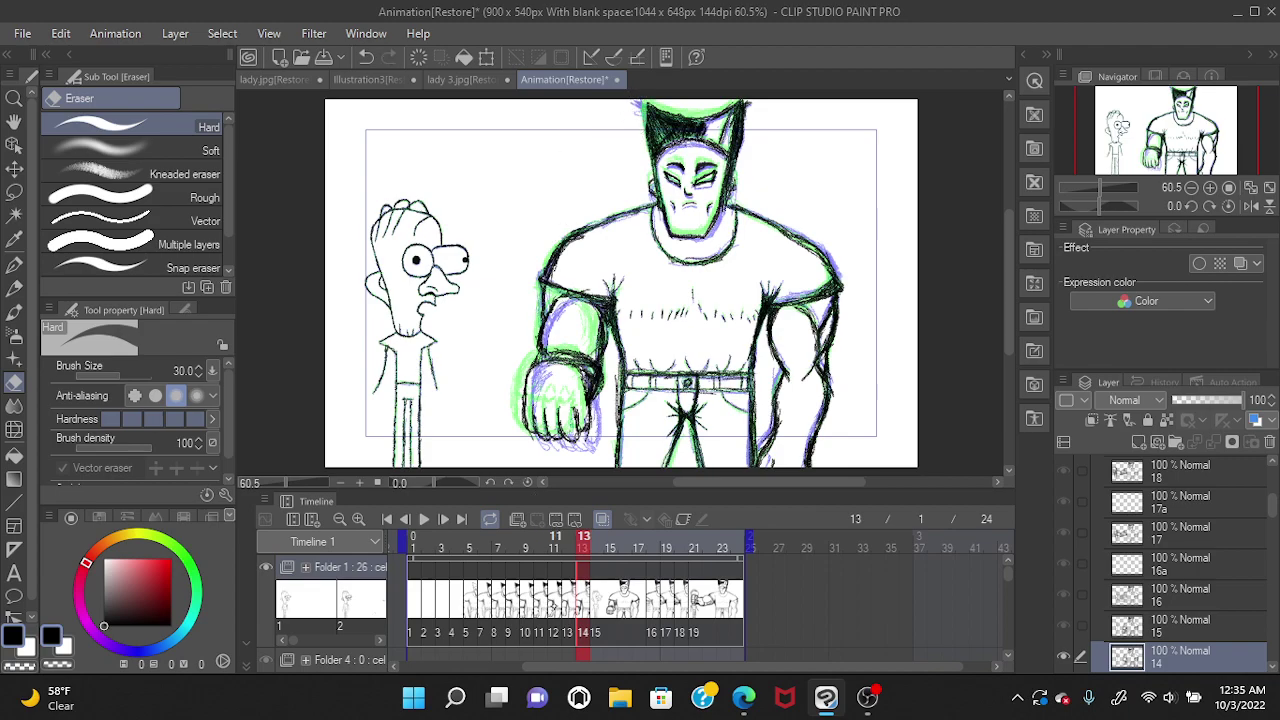
click(567, 605)
drag(617, 120, 636, 124)
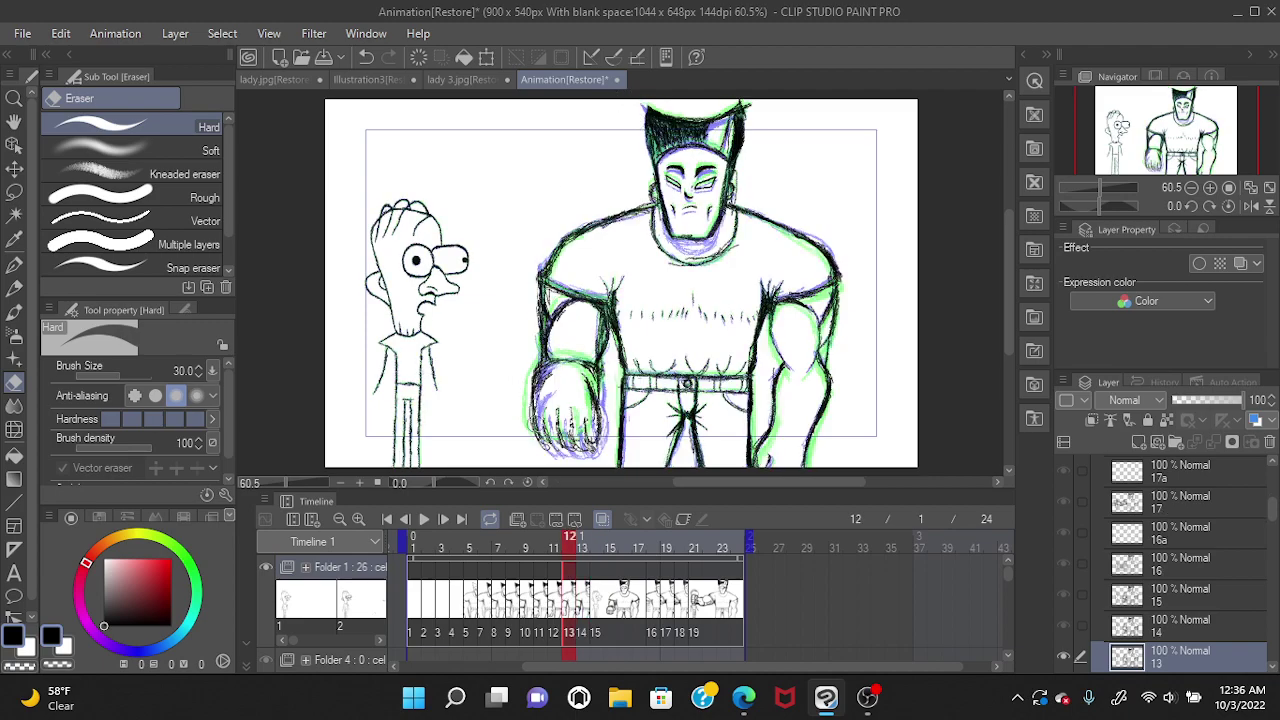
click(555, 537)
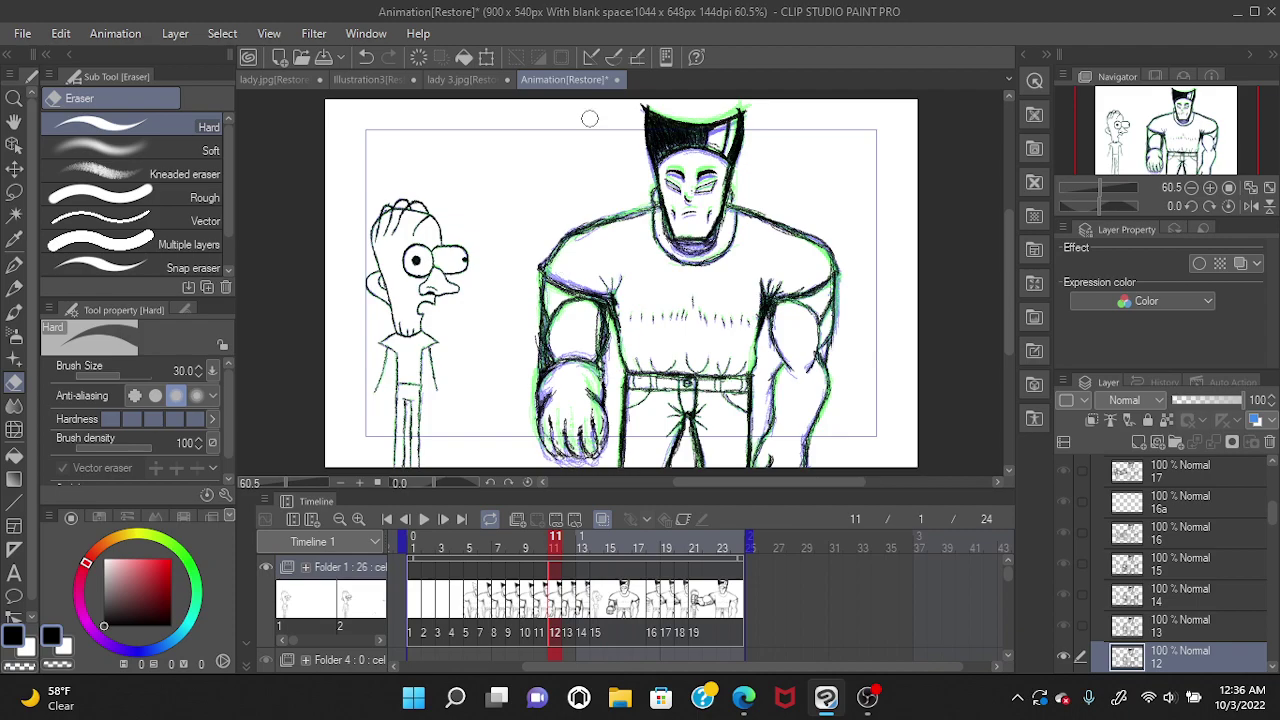
click(583, 606)
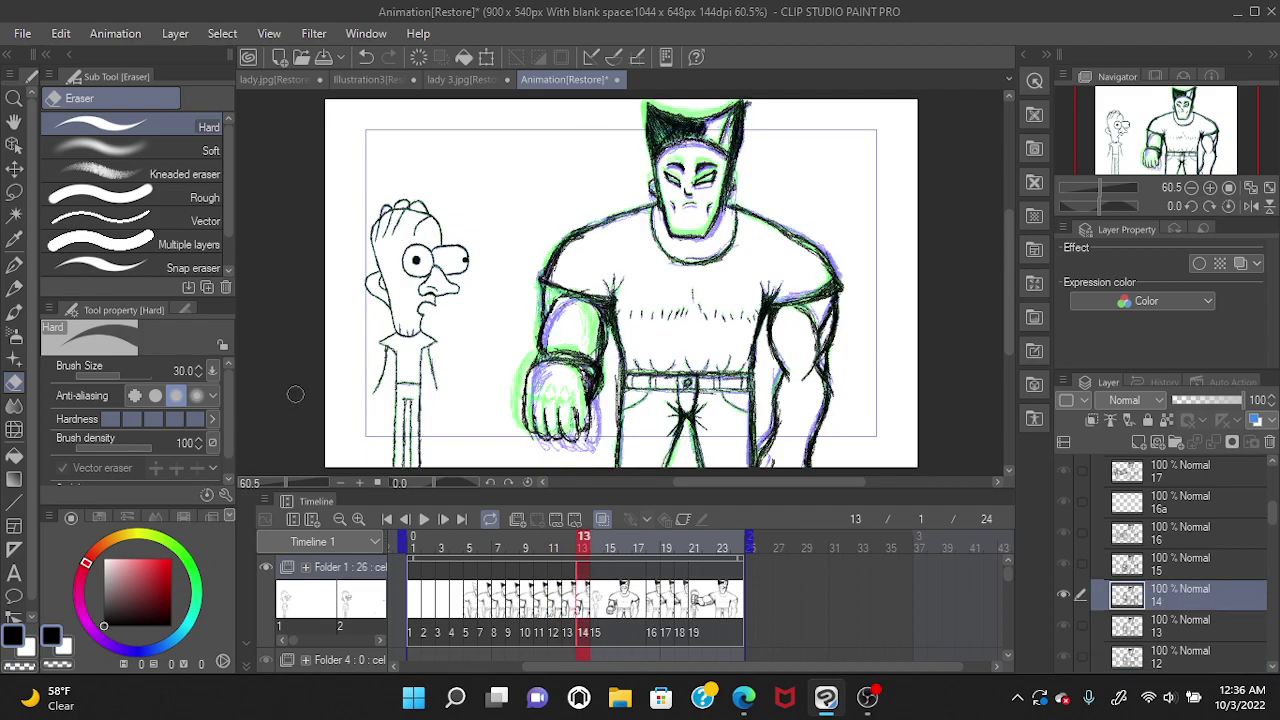
Switch to the Pencil, compare the drawings at frames 12 to 14, and play back the animation to check the hair.
key(p)
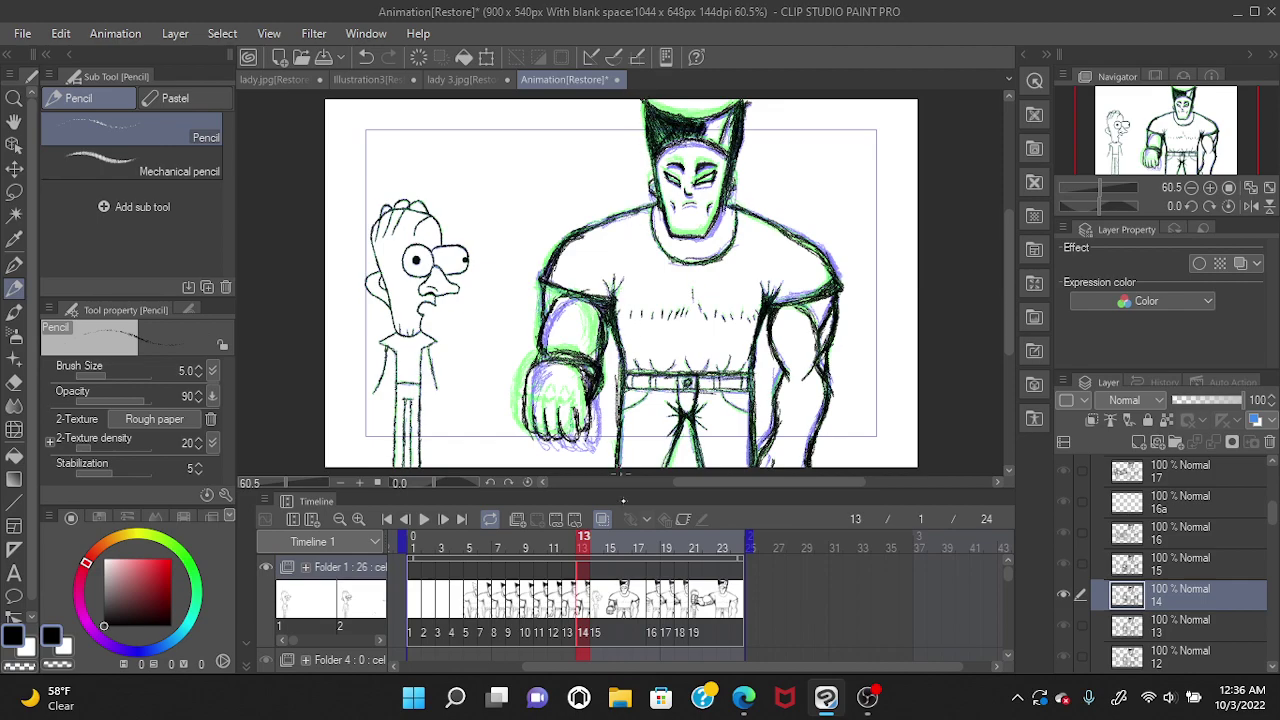
click(600, 590)
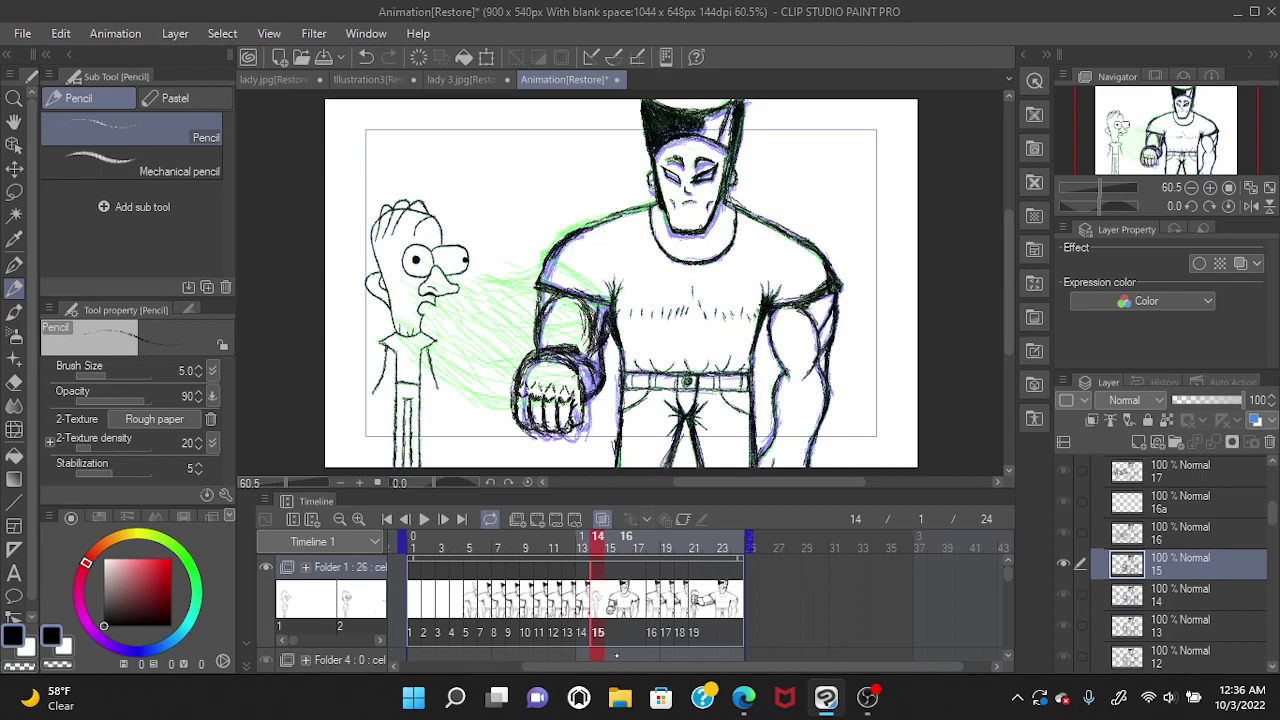
click(579, 600)
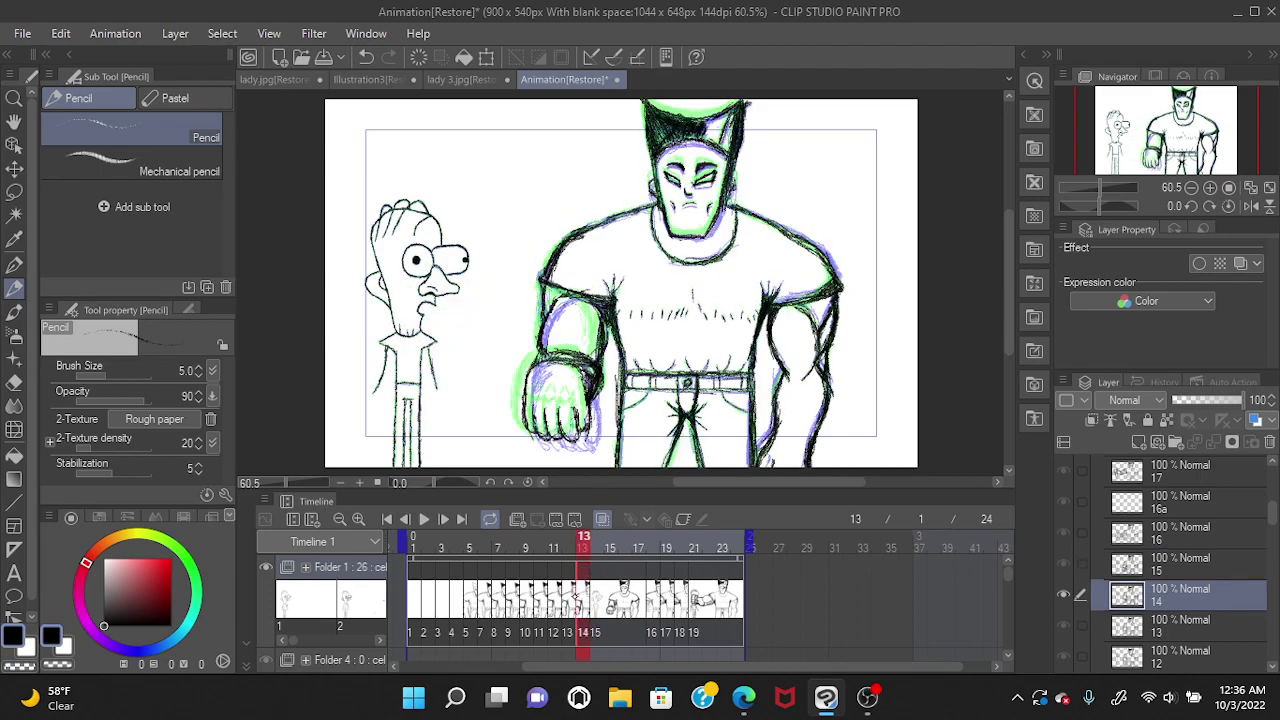
click(565, 597)
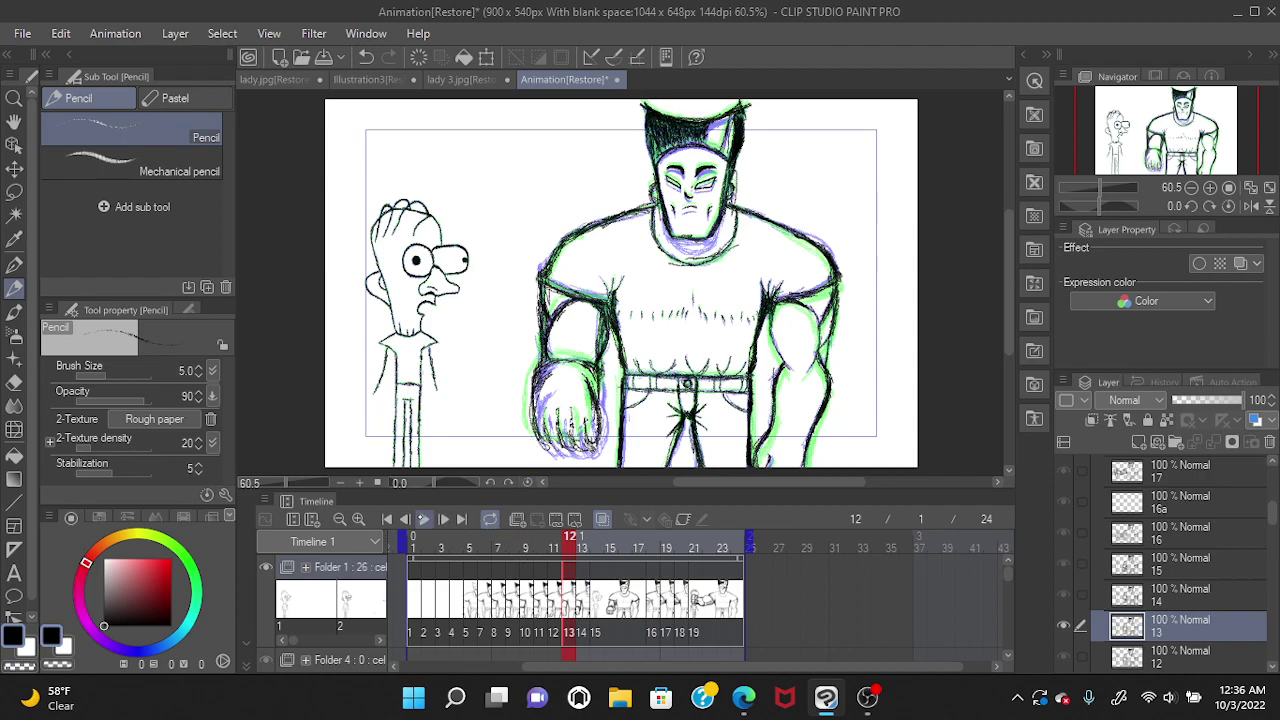
click(423, 519)
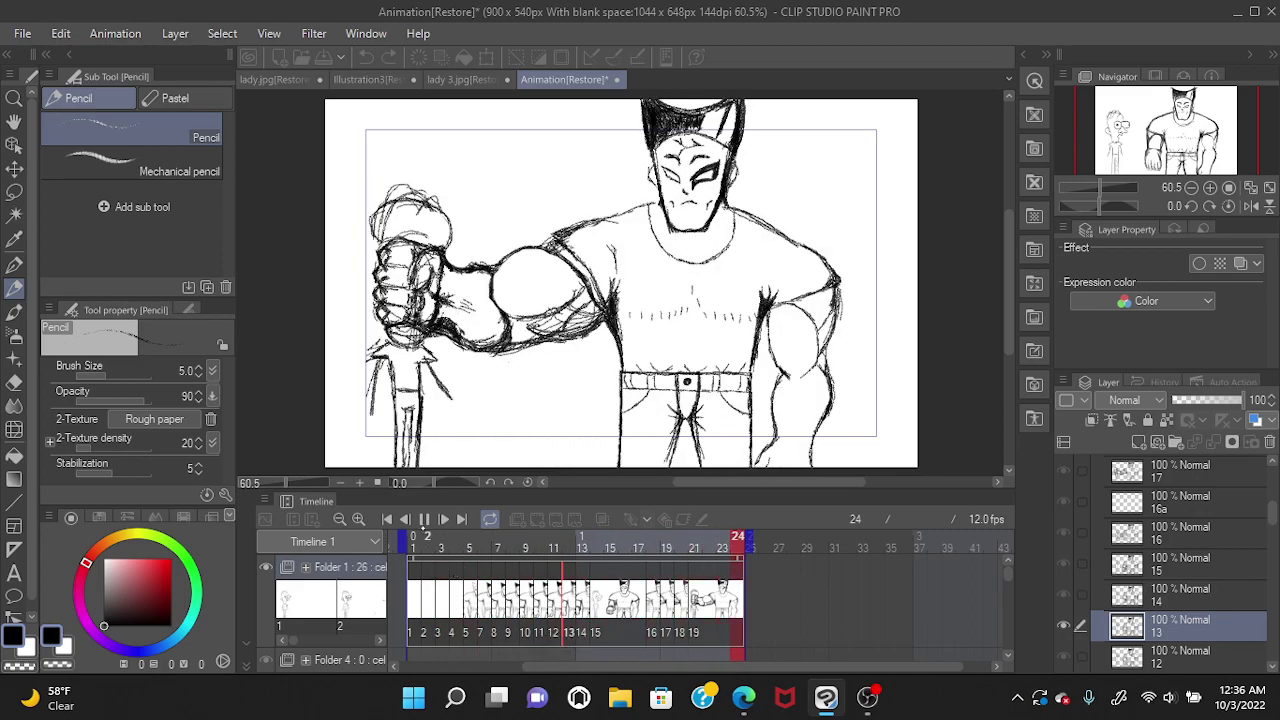
click(640, 537)
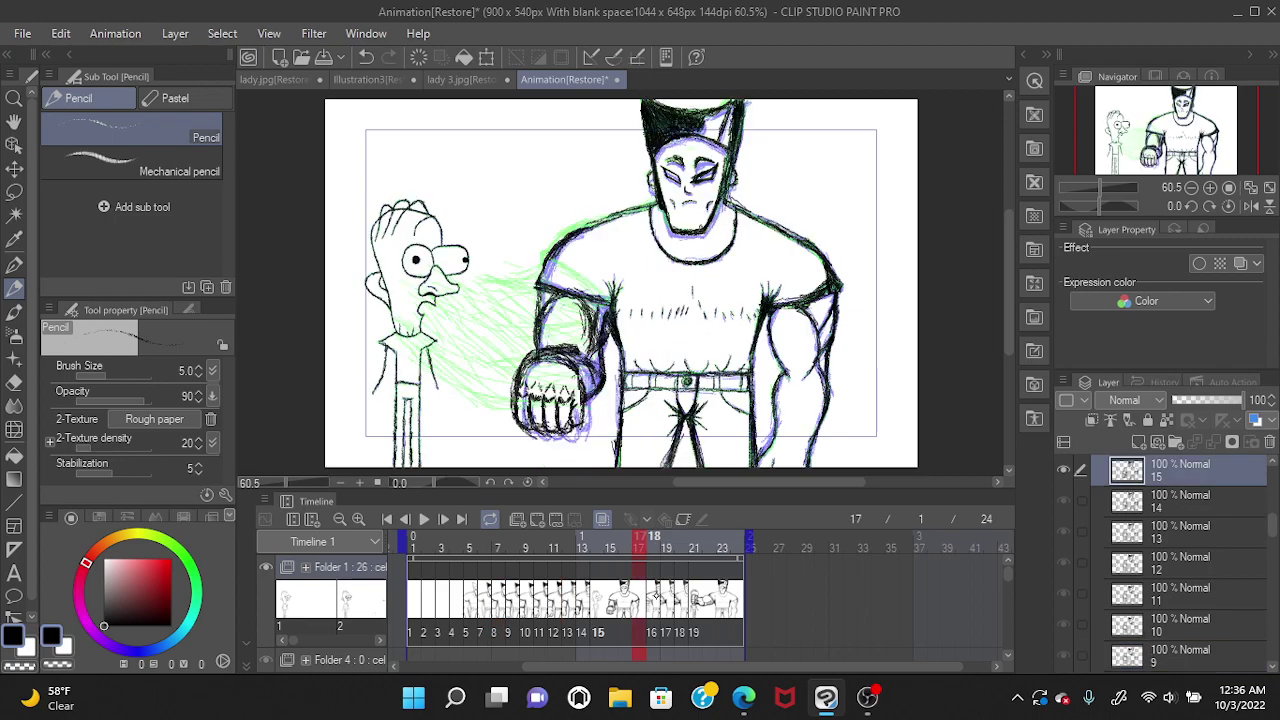
Step through the punch drawings from frame 18 to 21 and play back the animation to check the movement.
click(654, 537)
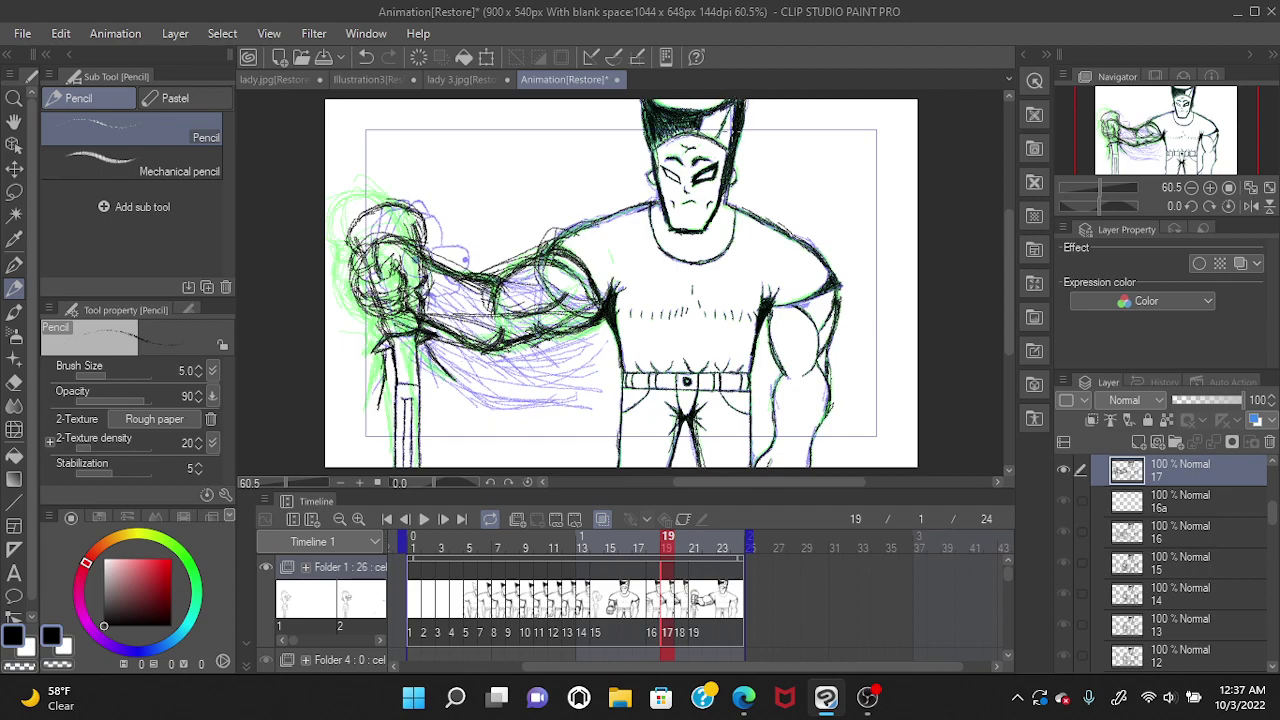
key(ctrl+period)
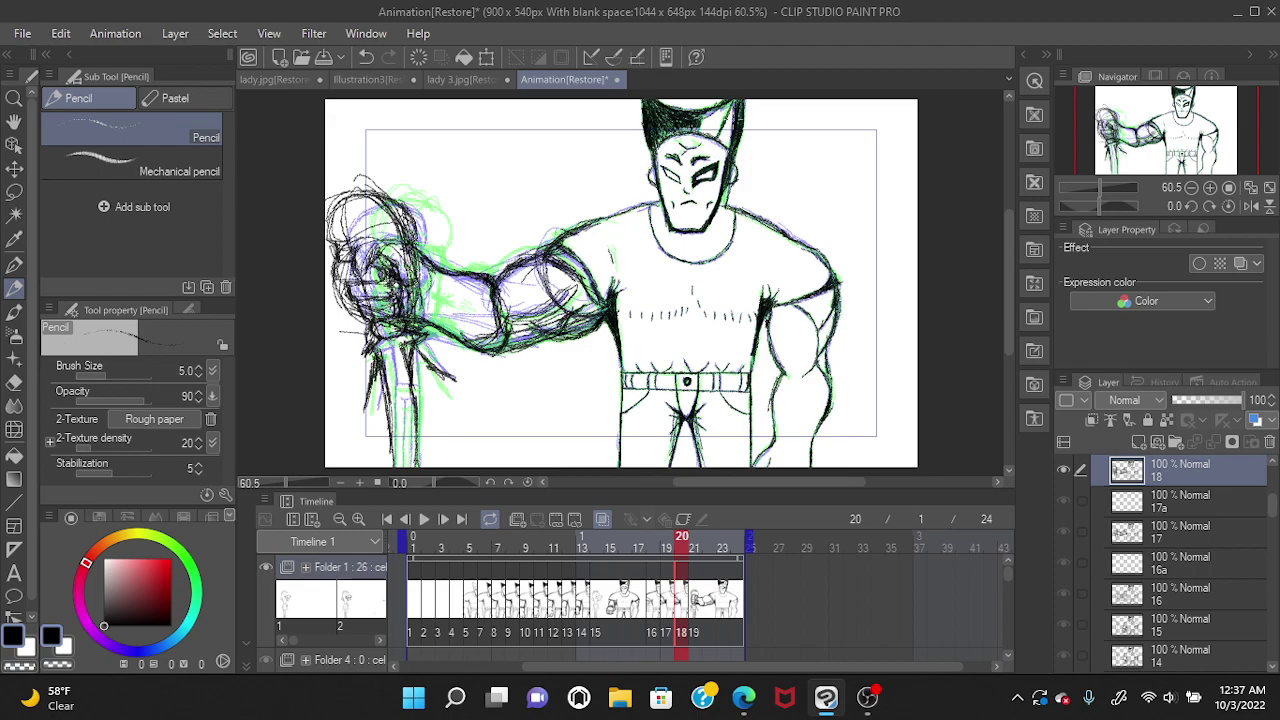
key(ctrl+period)
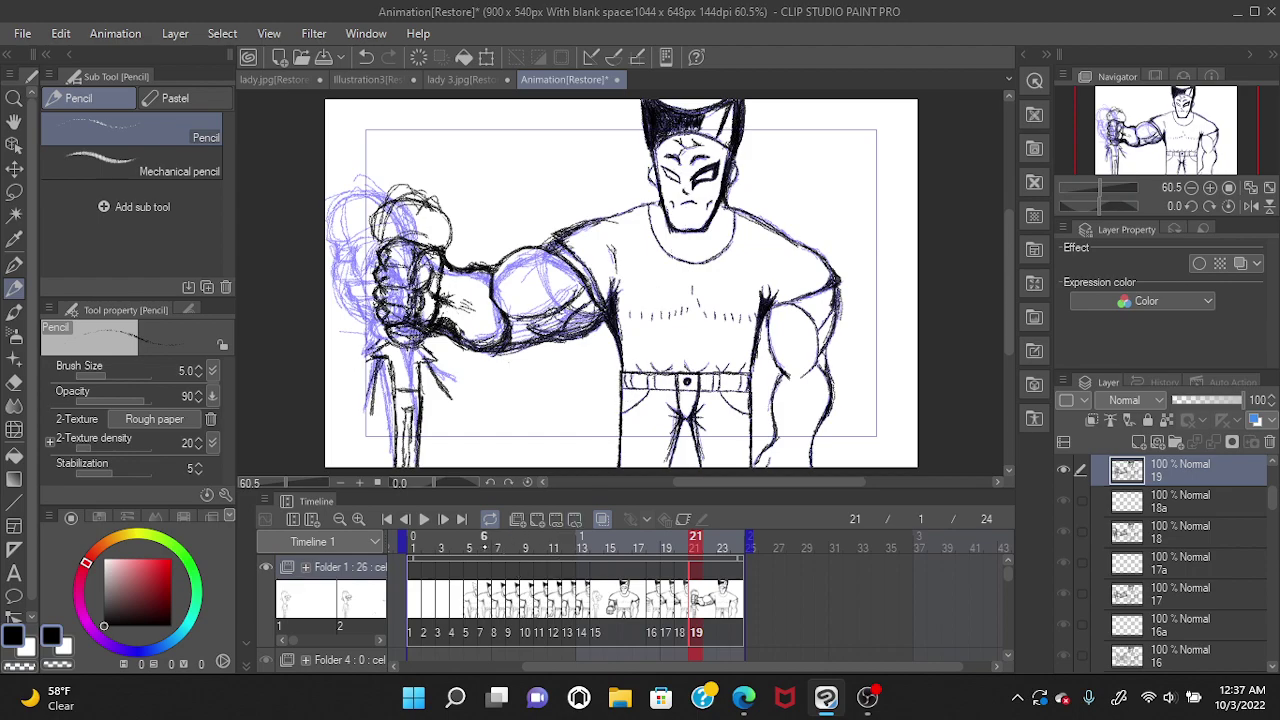
click(425, 518)
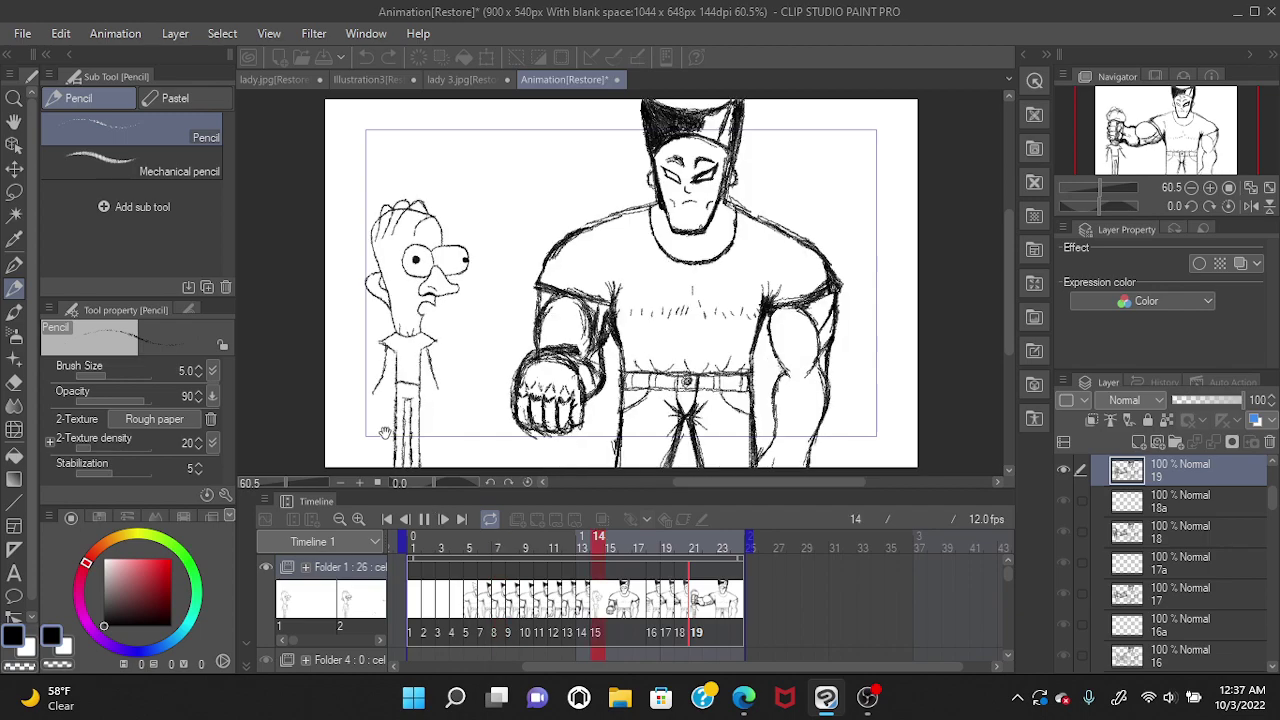
click(424, 519)
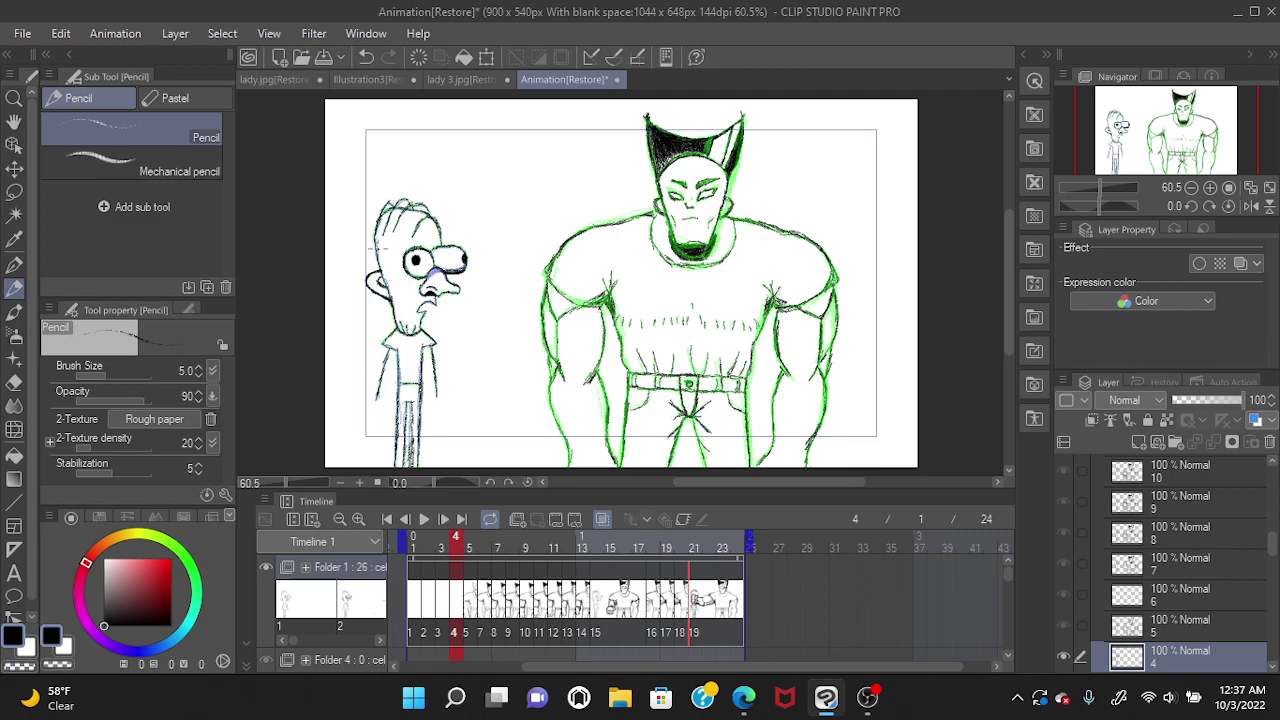
Flip back and forth between the opening drawings at frames 1 to 3 to compare both characters' lines.
click(429, 603)
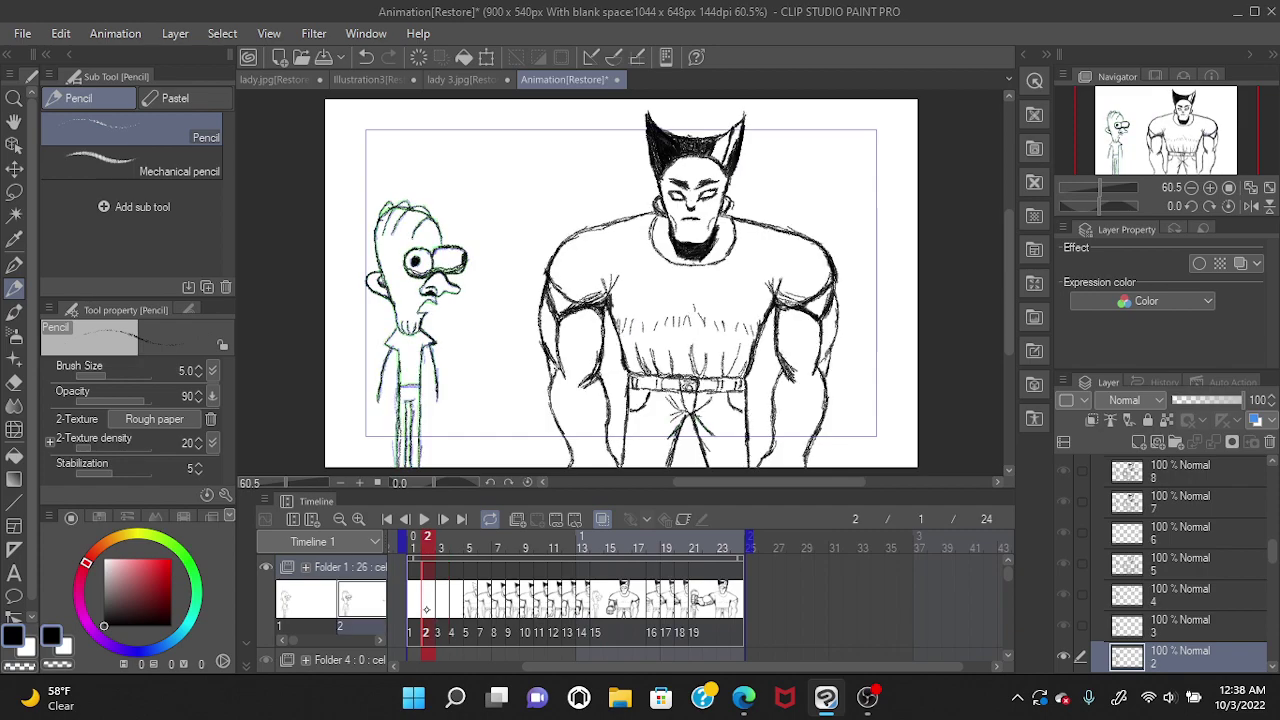
click(414, 603)
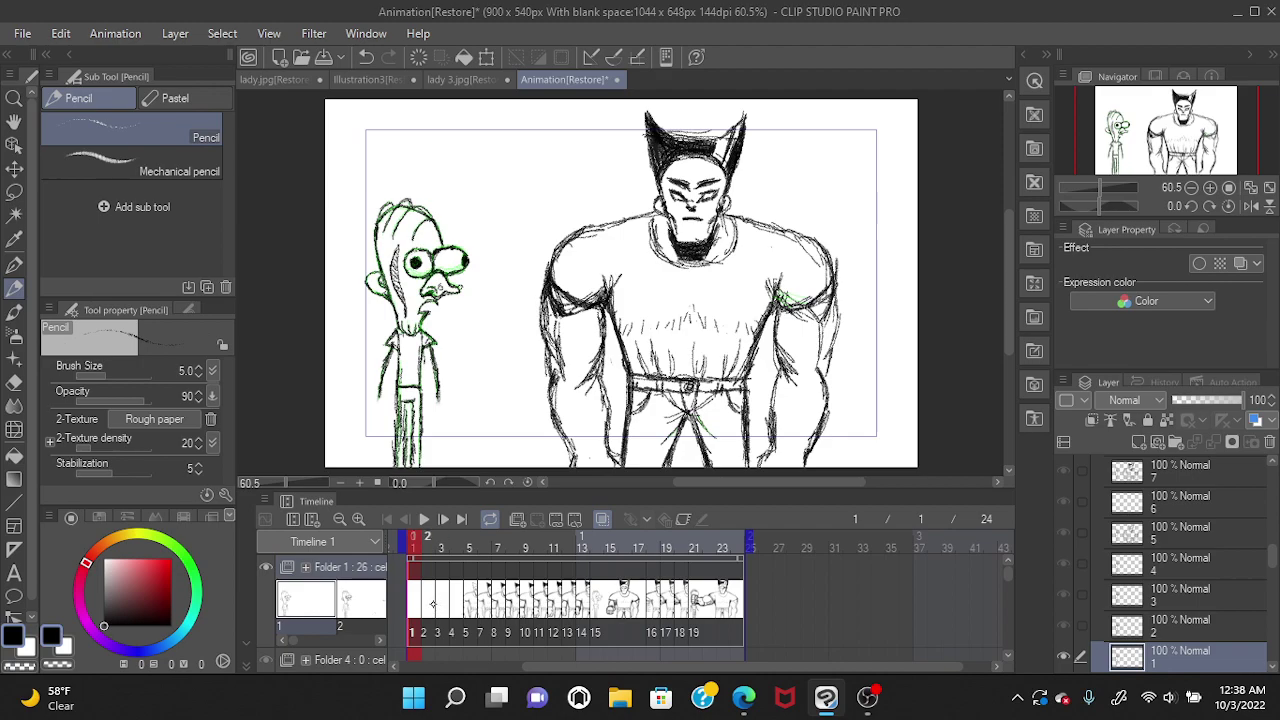
click(427, 602)
click(411, 598)
click(432, 598)
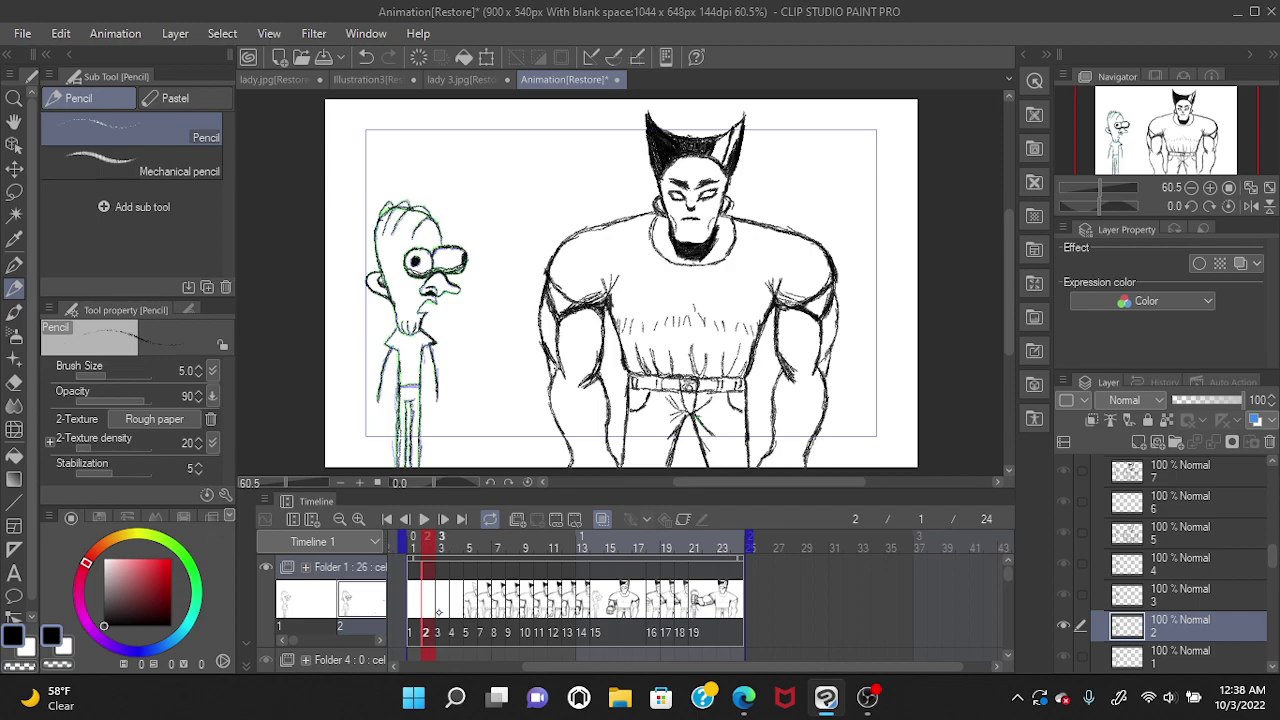
click(442, 600)
click(423, 600)
click(413, 600)
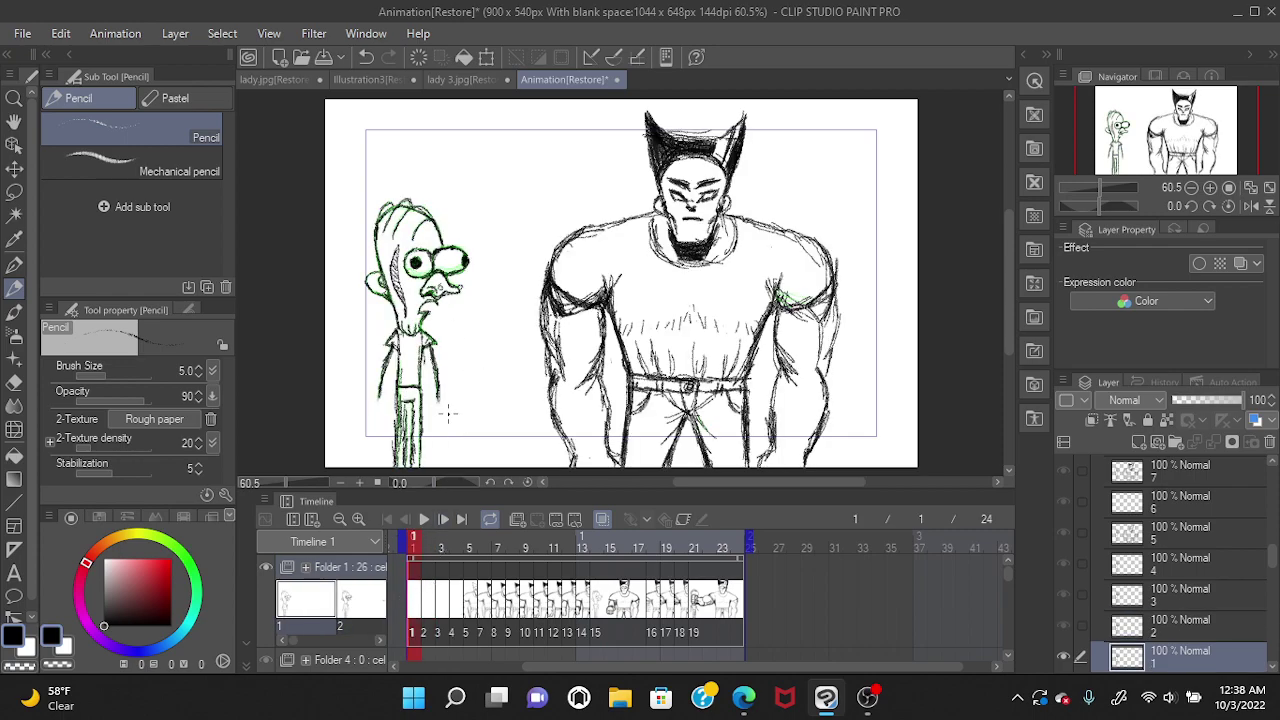
click(431, 598)
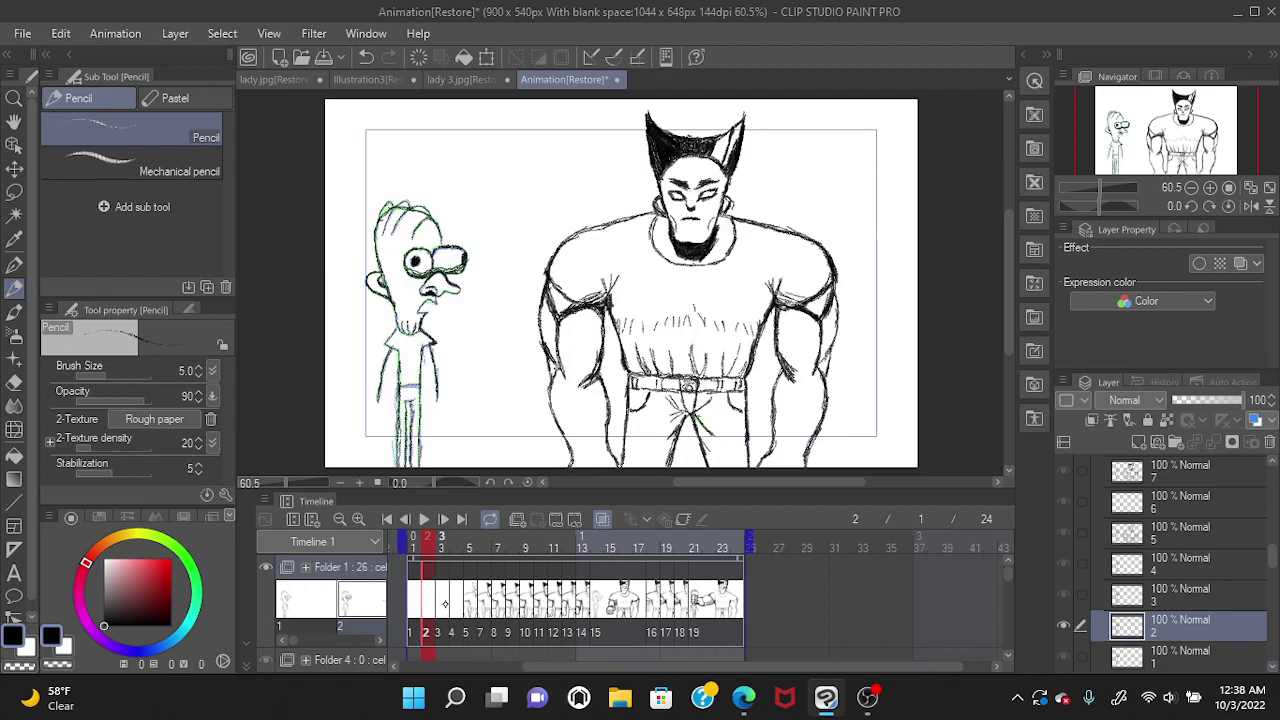
Step through the drawings from frame 3 to frame 23 to review the whole punch movement.
click(445, 604)
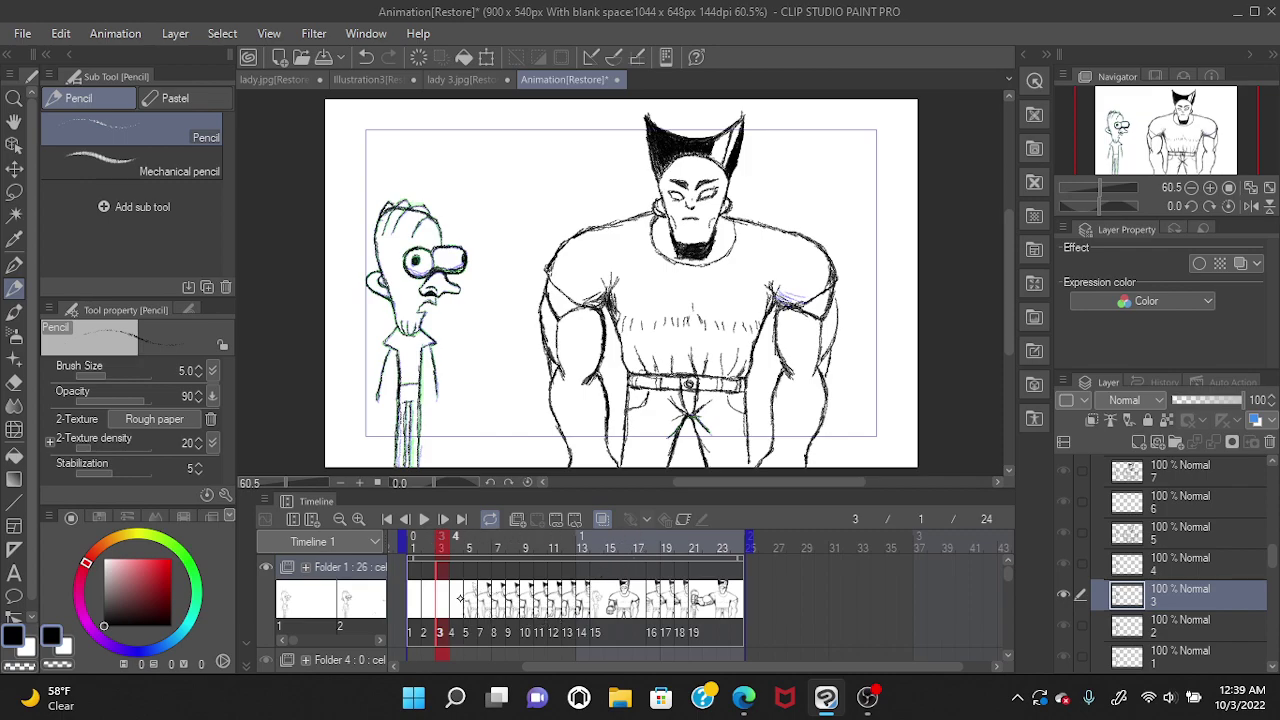
click(456, 598)
click(468, 600)
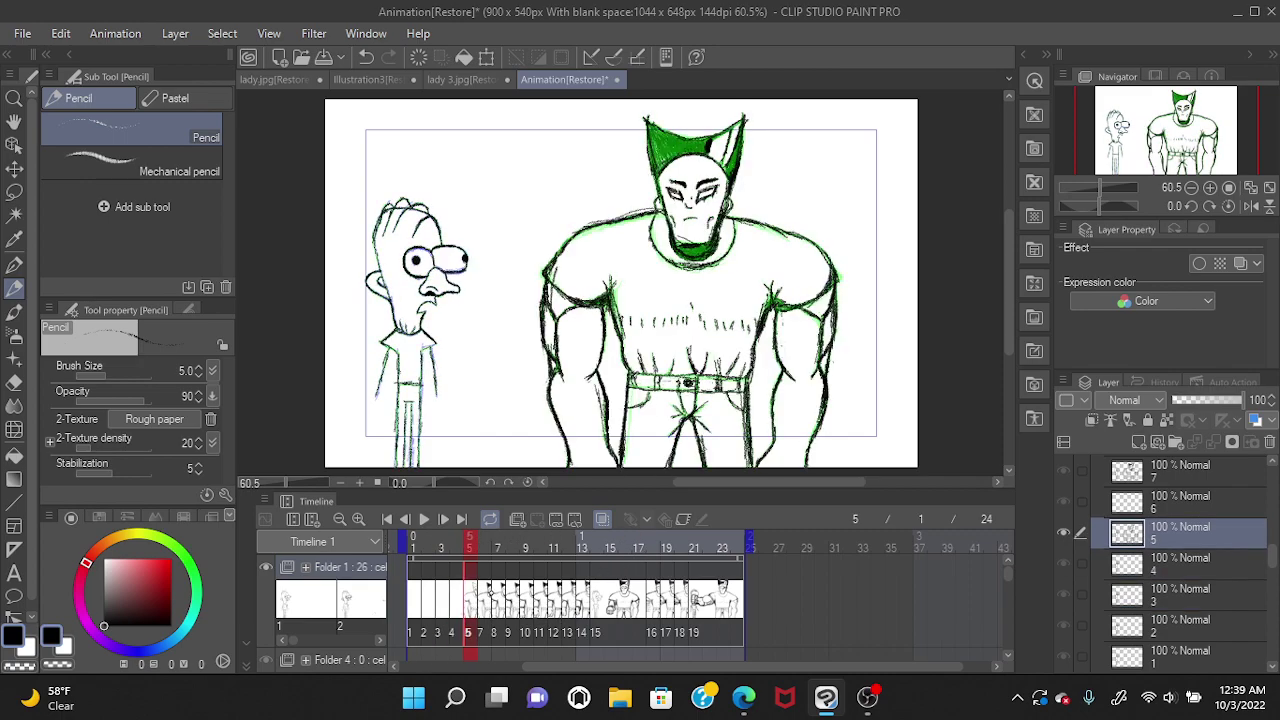
click(494, 605)
click(552, 608)
click(567, 608)
click(597, 602)
drag(597, 602, 708, 600)
click(722, 538)
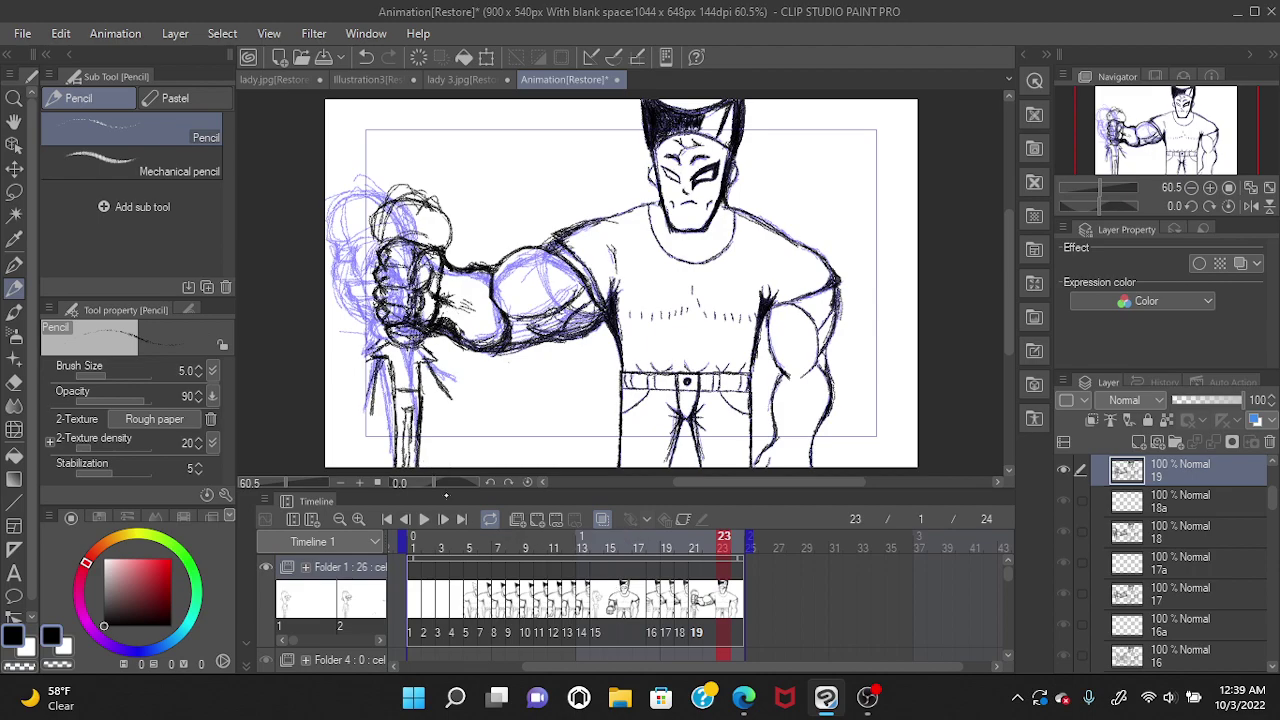
Play back the animation, stop it, and go to the final punch drawing at frame 22.
click(424, 519)
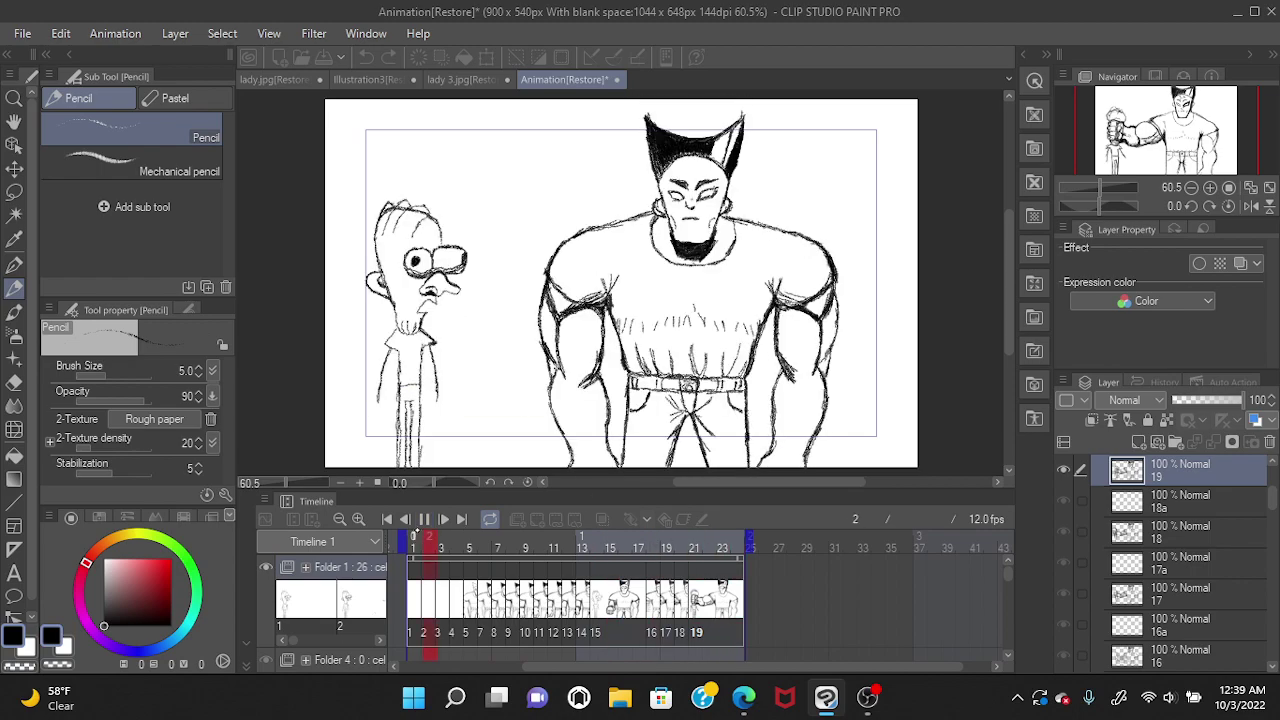
click(424, 519)
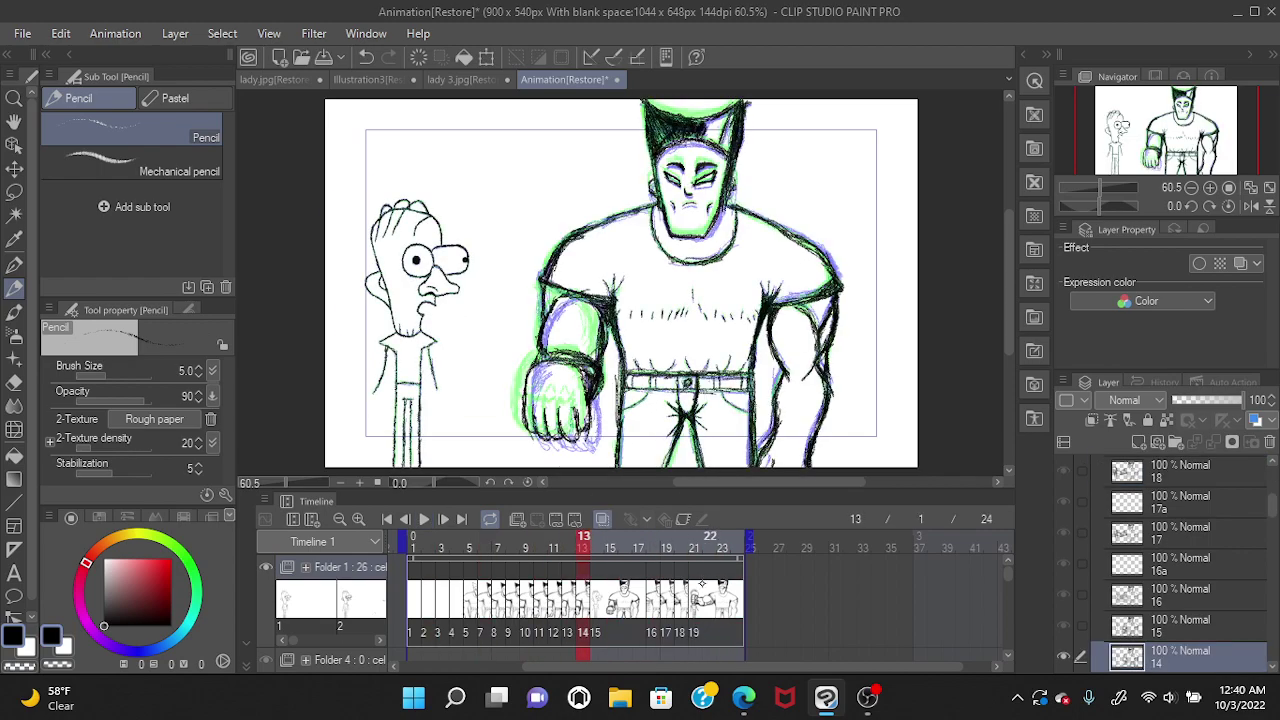
click(710, 537)
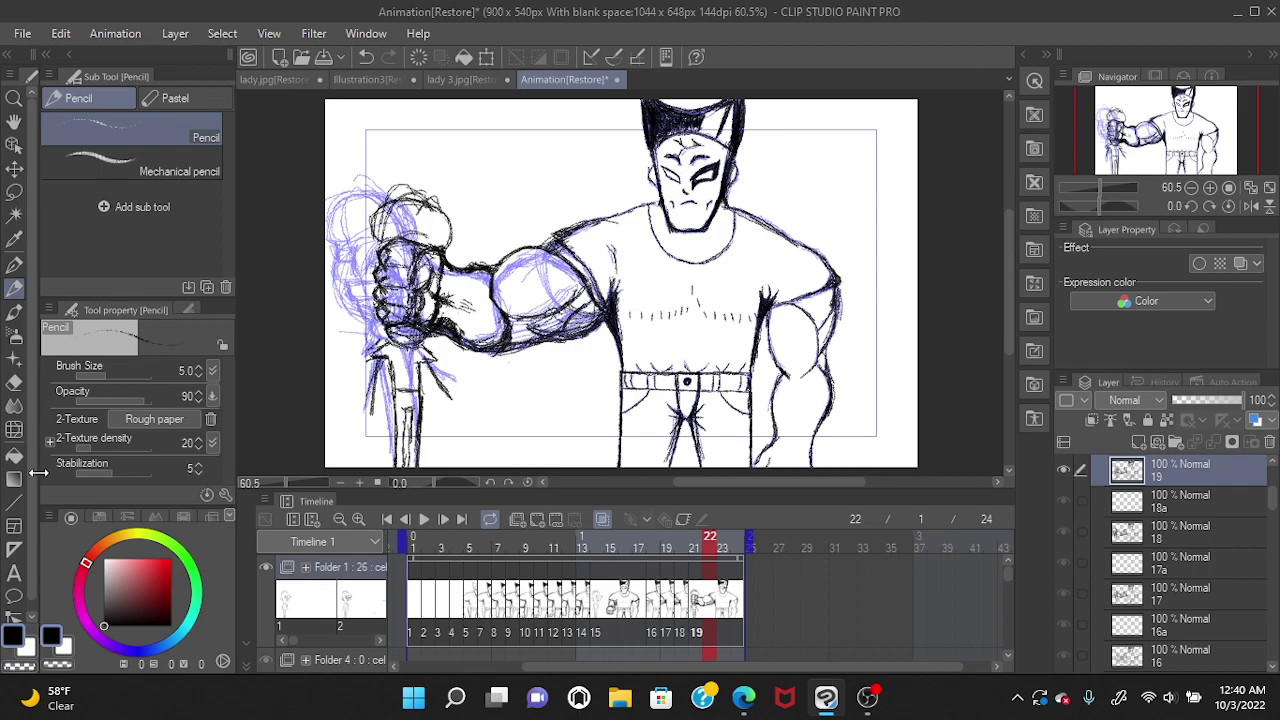
Play back the punch animation twice to check the movement, stopping it each time.
key(e)
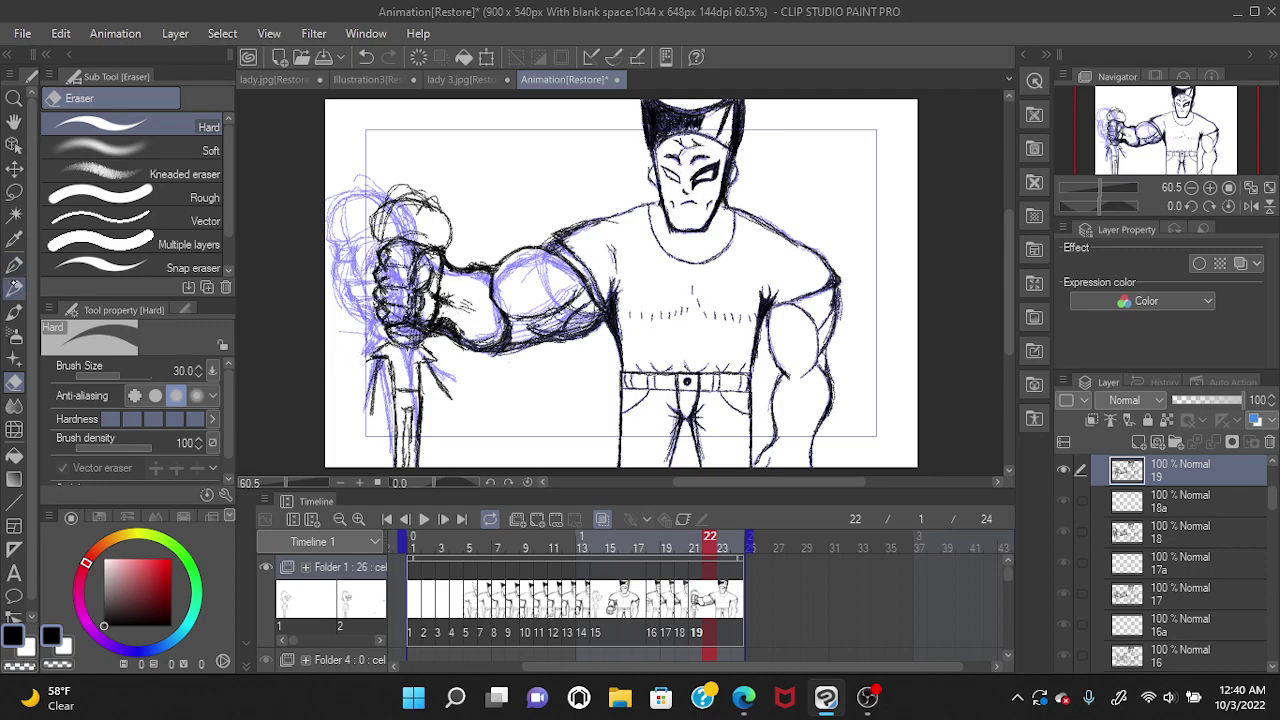
click(14, 287)
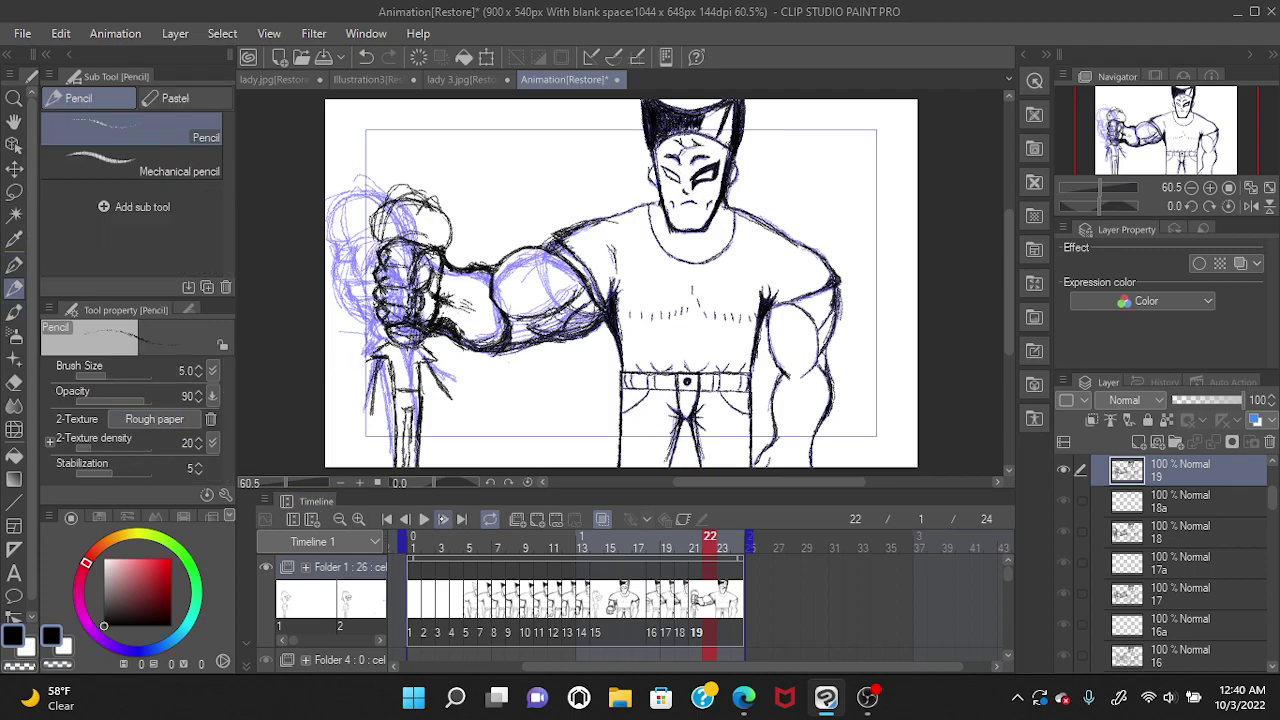
click(424, 519)
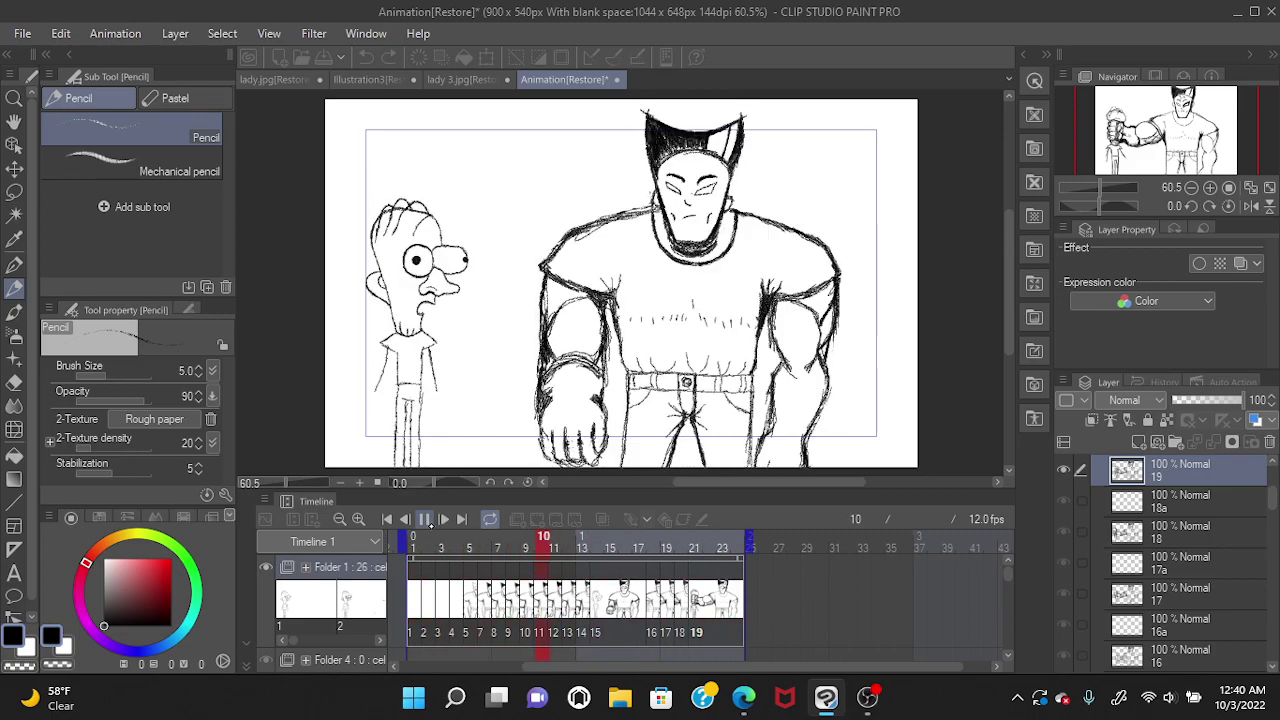
key(Return)
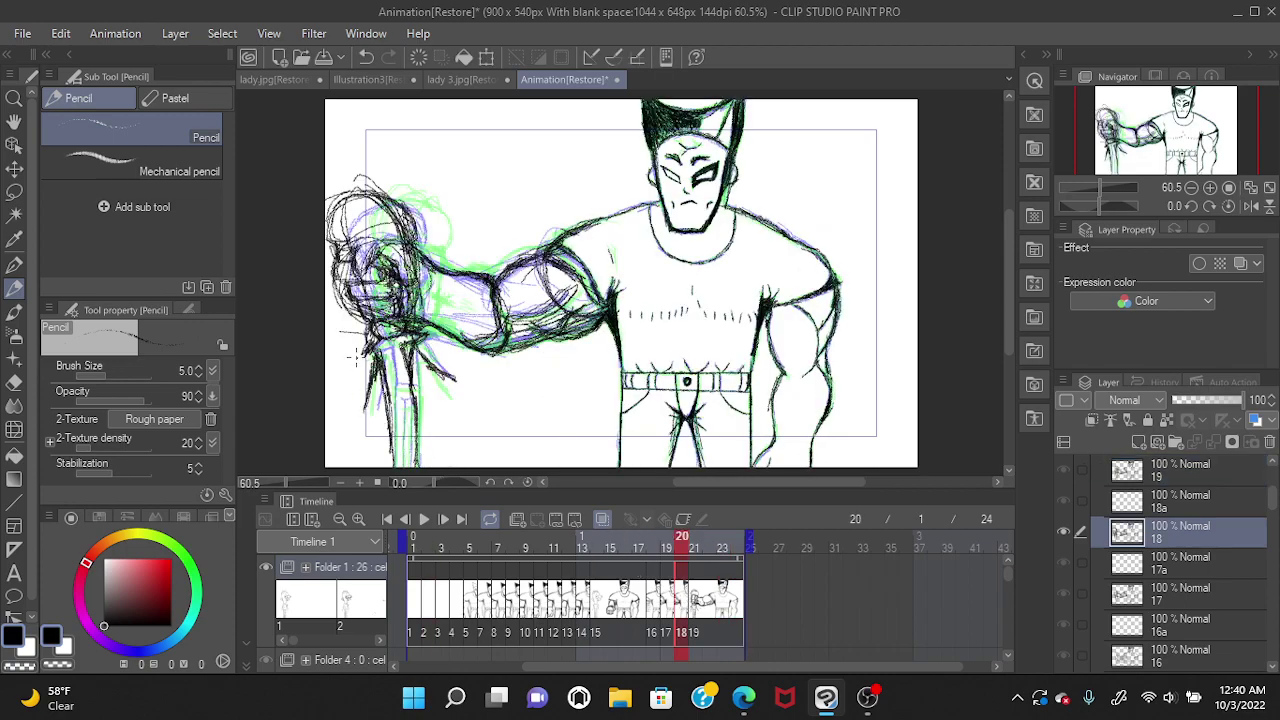
click(14, 382)
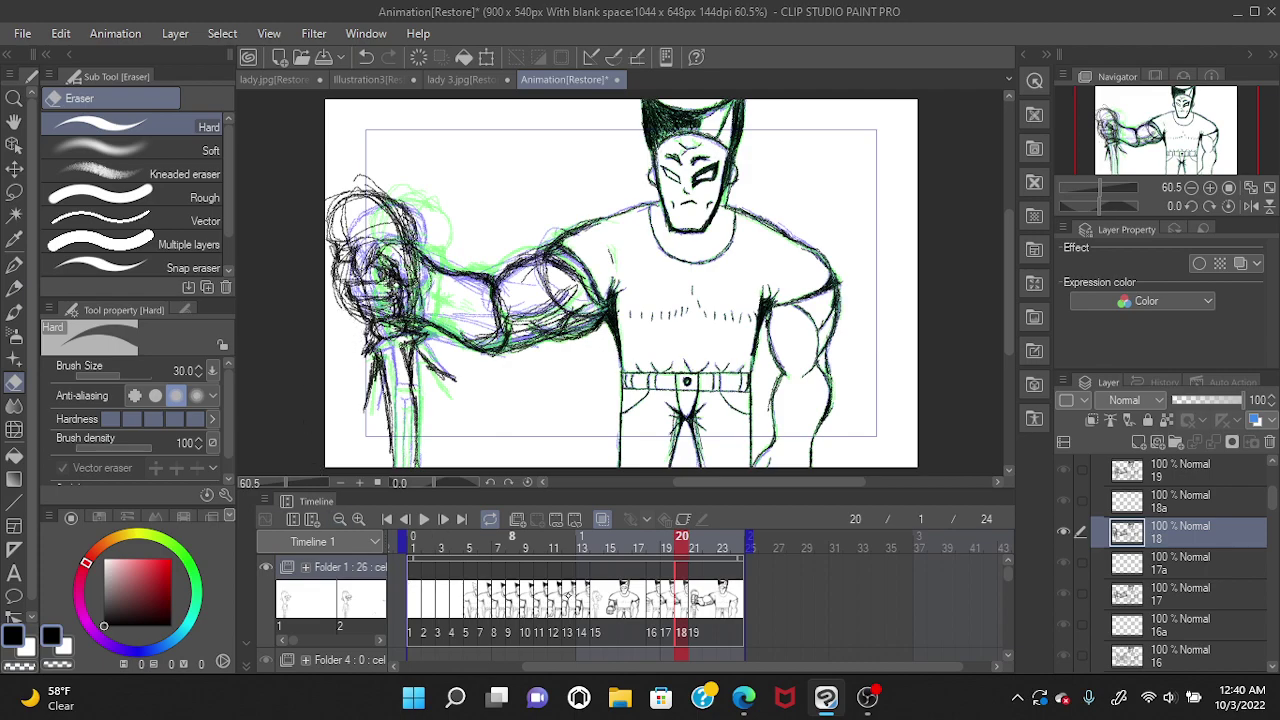
key(Return)
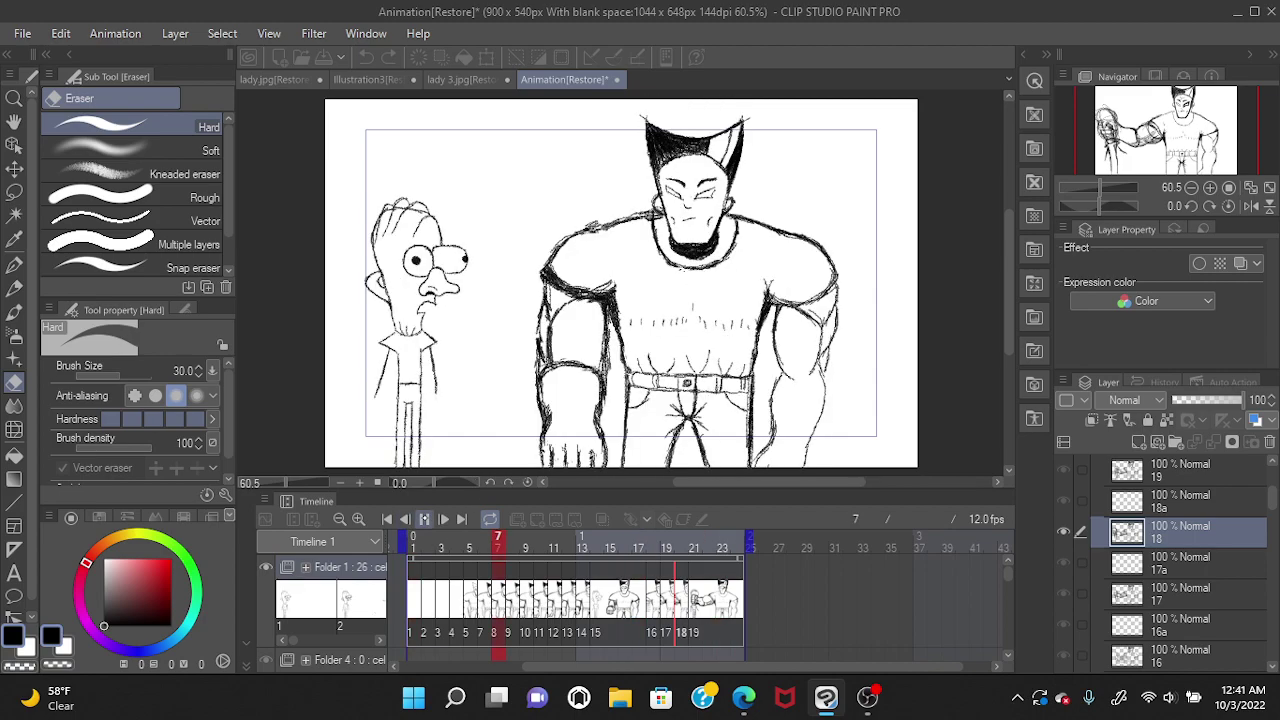
key(space)
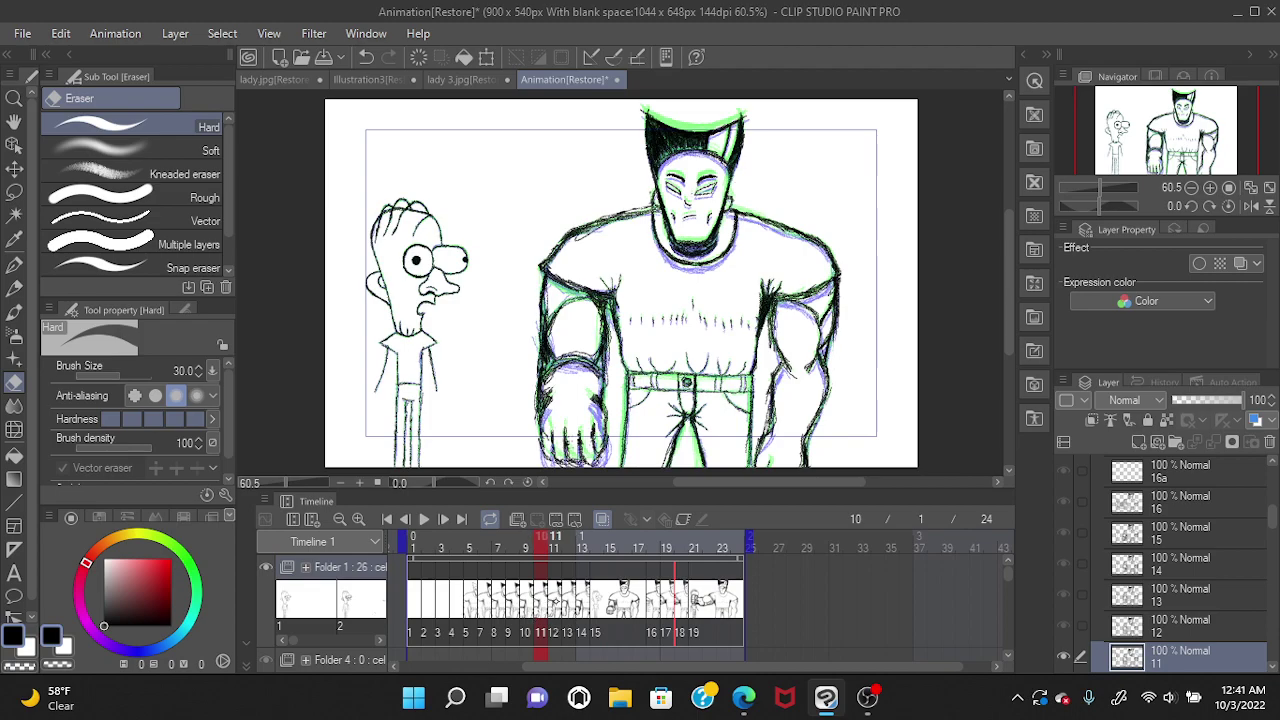
Pencil in the dark neck shading under the muscular man's chin on the drawings at frames 11, 12 and 13.
click(555, 600)
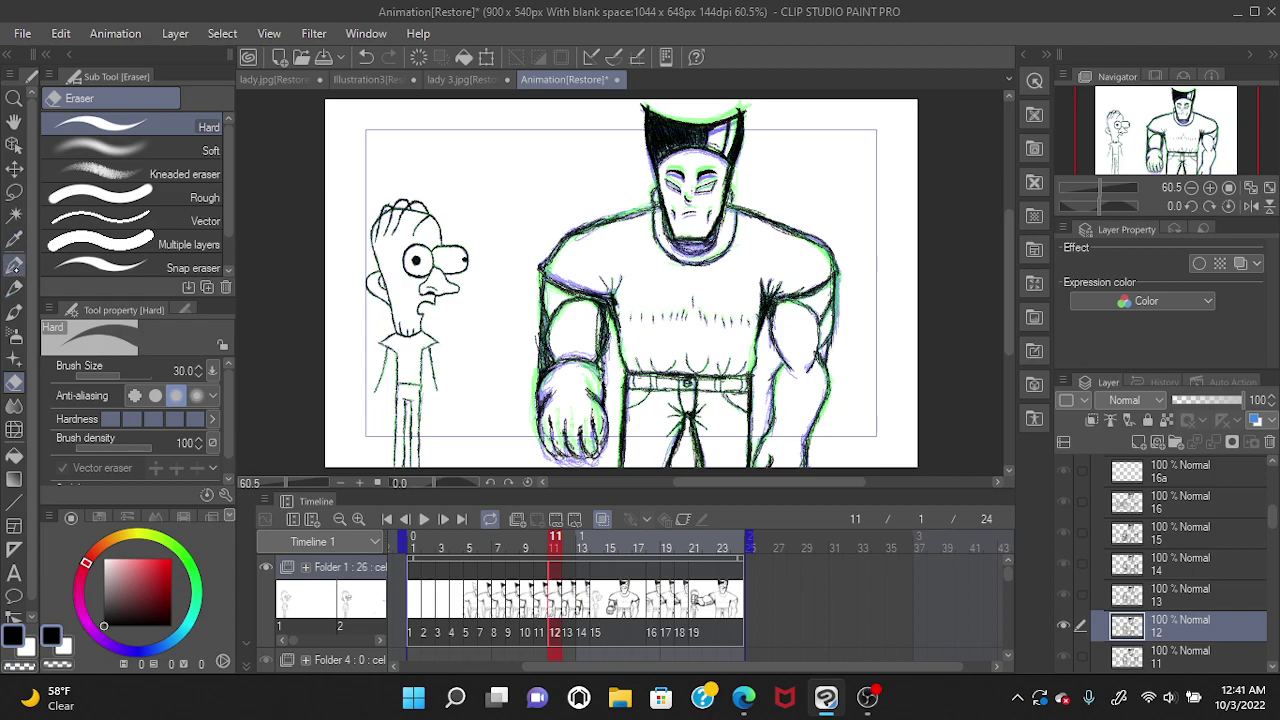
click(14, 287)
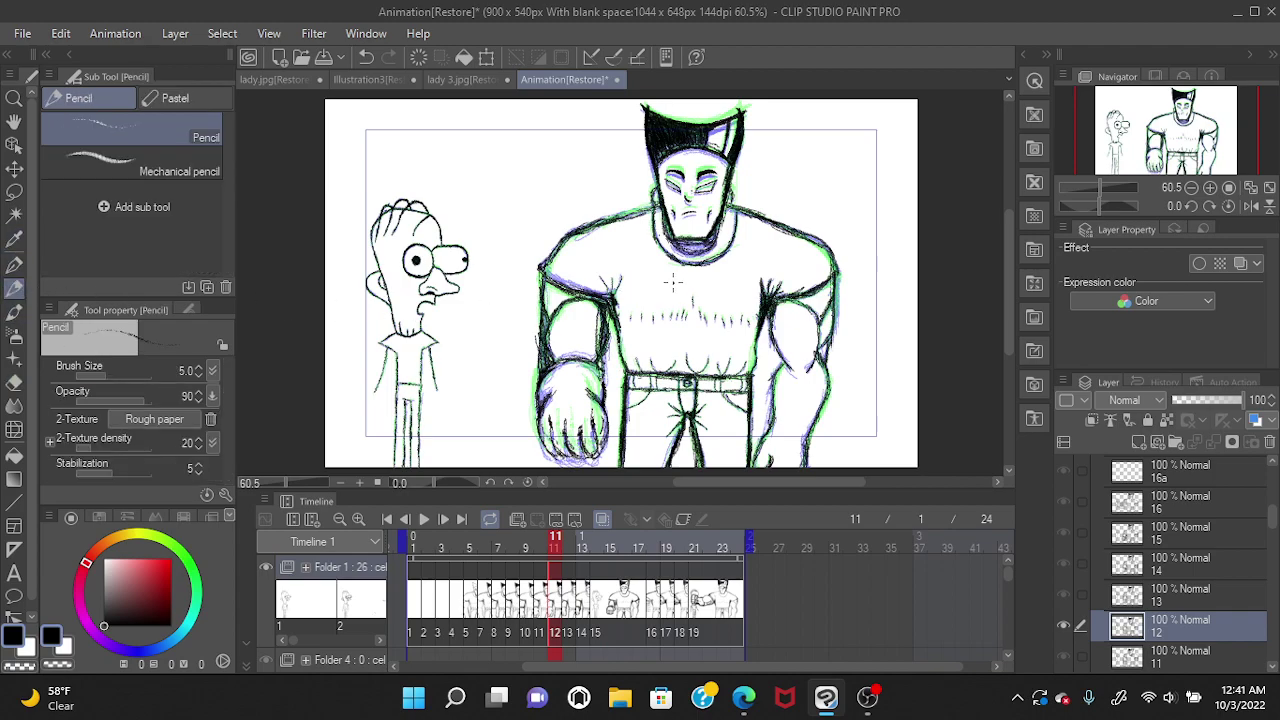
drag(668, 236, 669, 250)
click(569, 537)
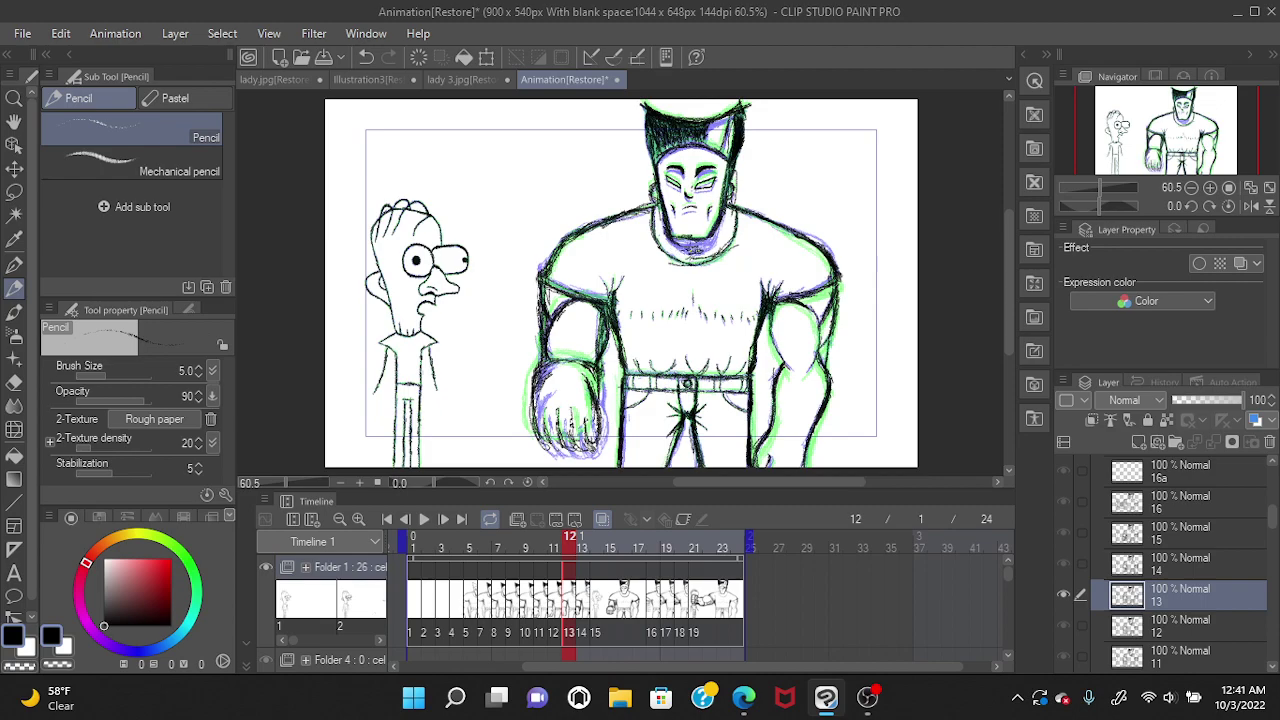
key(ctrl+z)
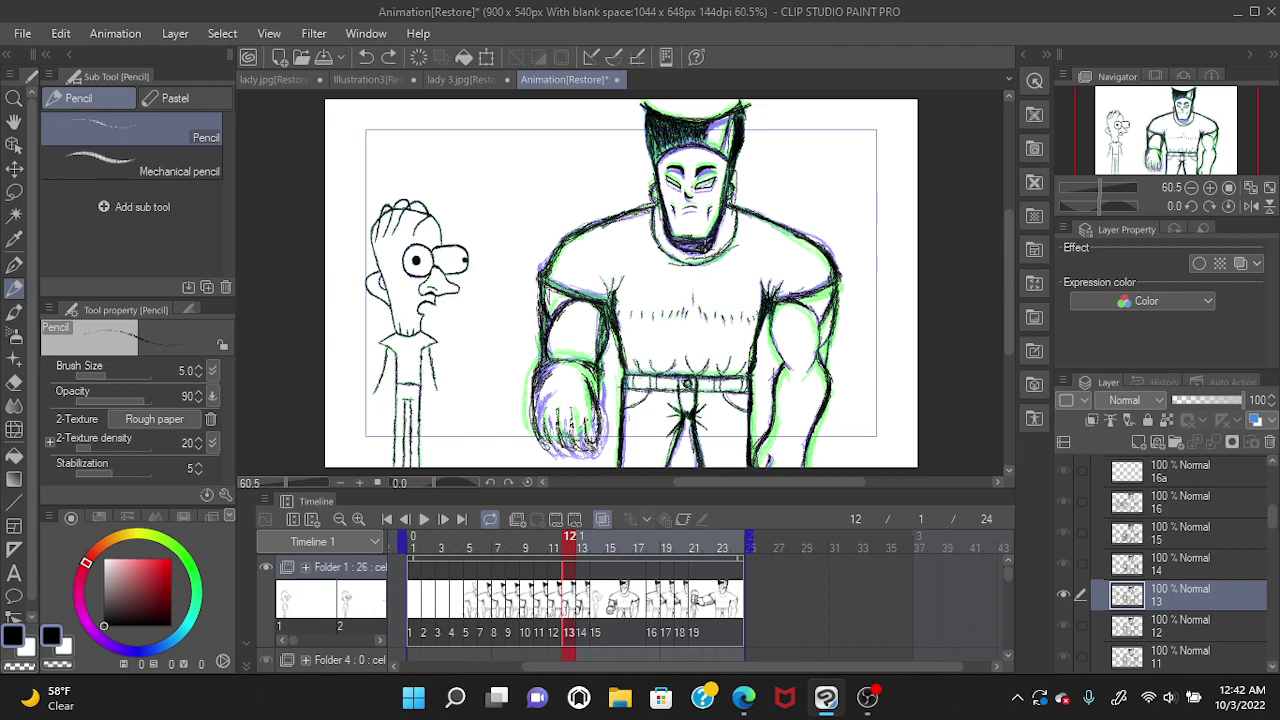
drag(692, 242, 696, 246)
click(584, 600)
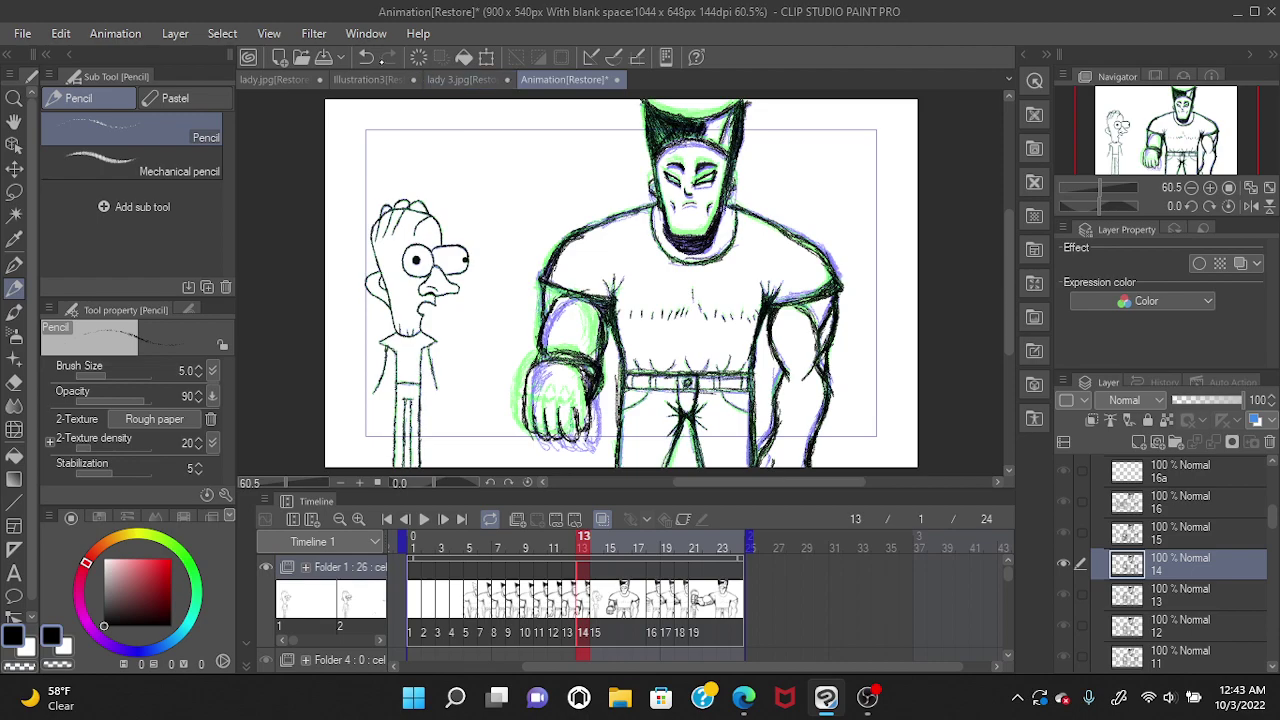
click(366, 57)
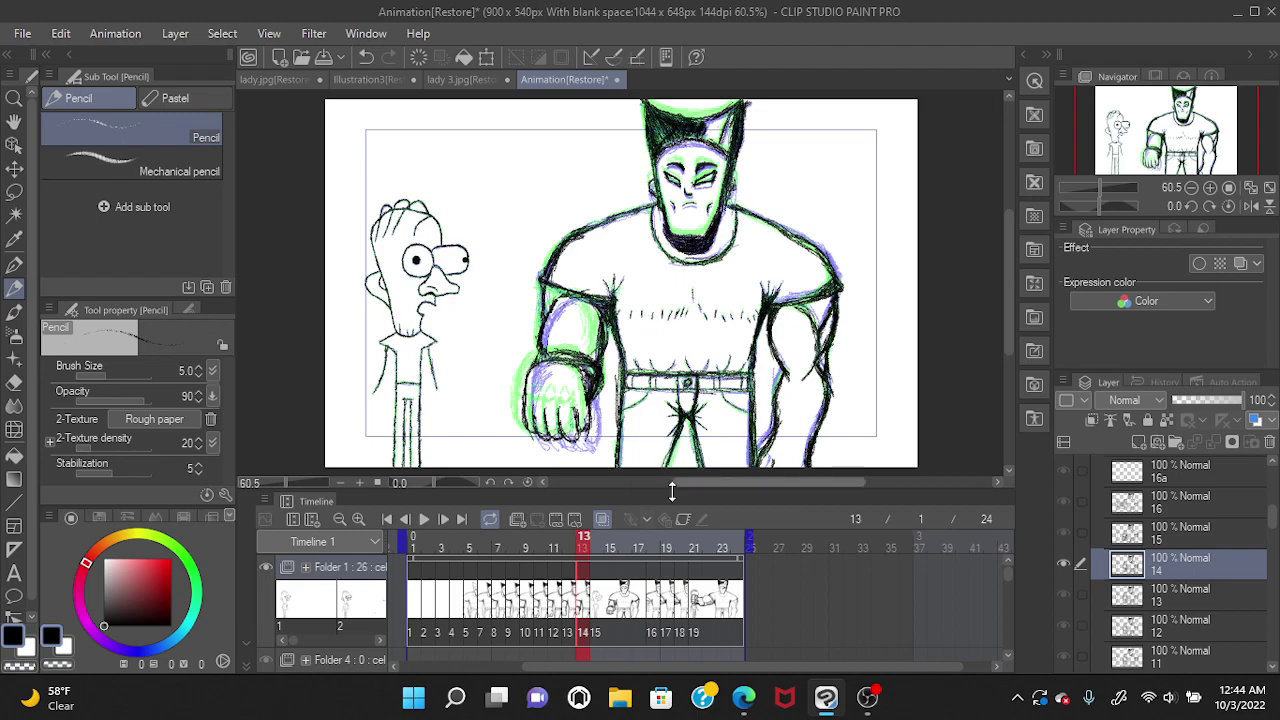
Fill the neck area under the muscular man's chin with dark pencil shading on drawing 15 at frame 16, undoing stray strokes.
click(625, 598)
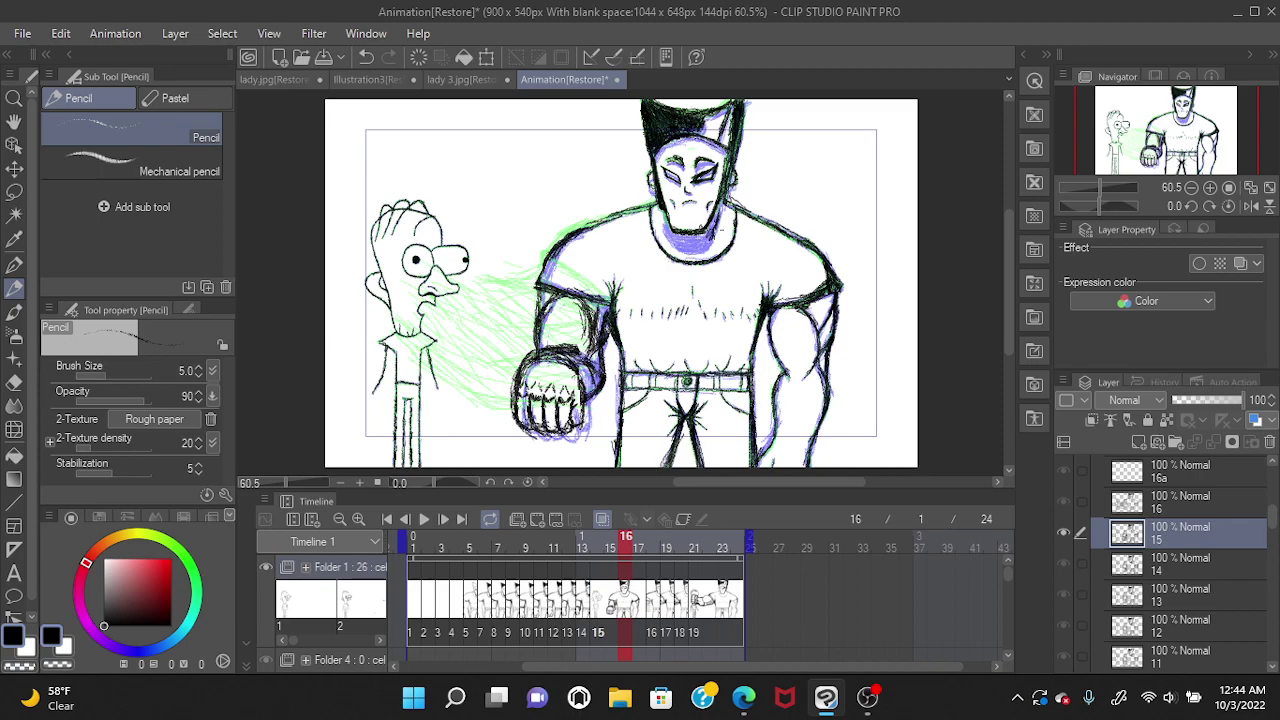
mouse_move(722, 226)
mouse_down()
mouse_move(716, 206)
mouse_move(706, 246)
mouse_up()
mouse_move(668, 228)
mouse_down()
mouse_move(669, 242)
mouse_move(672, 224)
mouse_up()
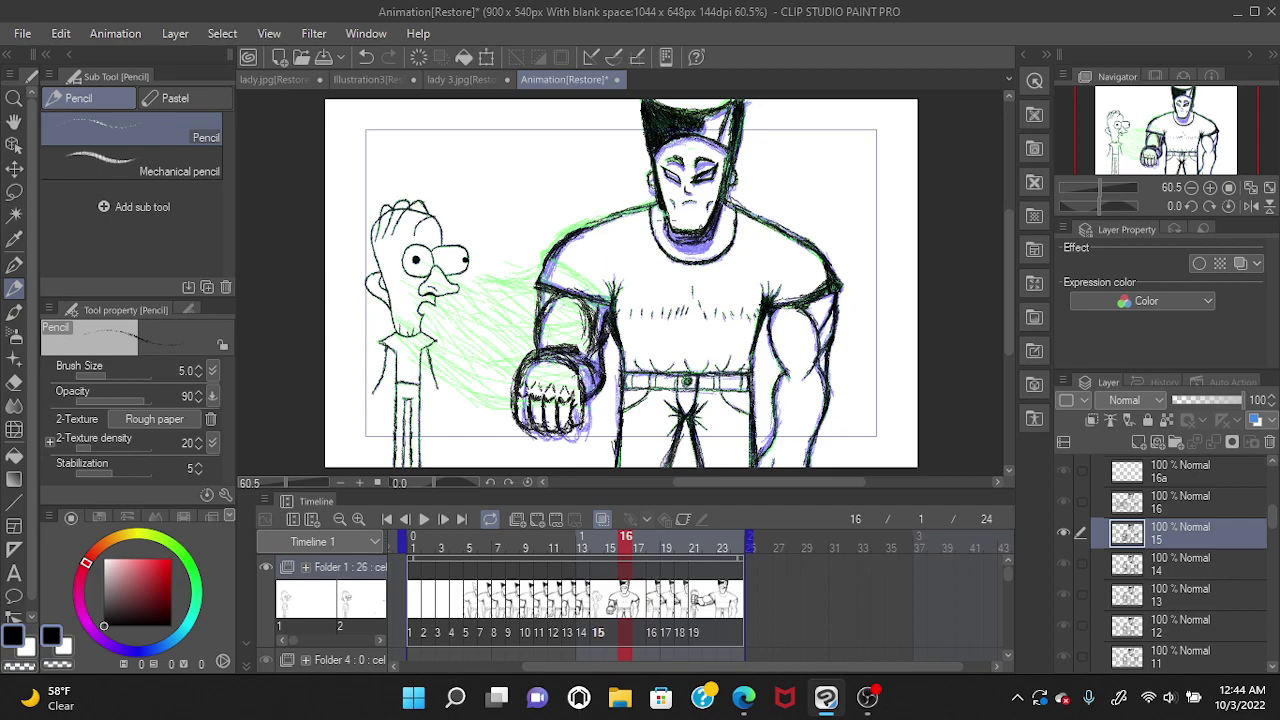
drag(664, 226, 670, 236)
key(ctrl+z)
key(ctrl+z)
drag(664, 218, 676, 224)
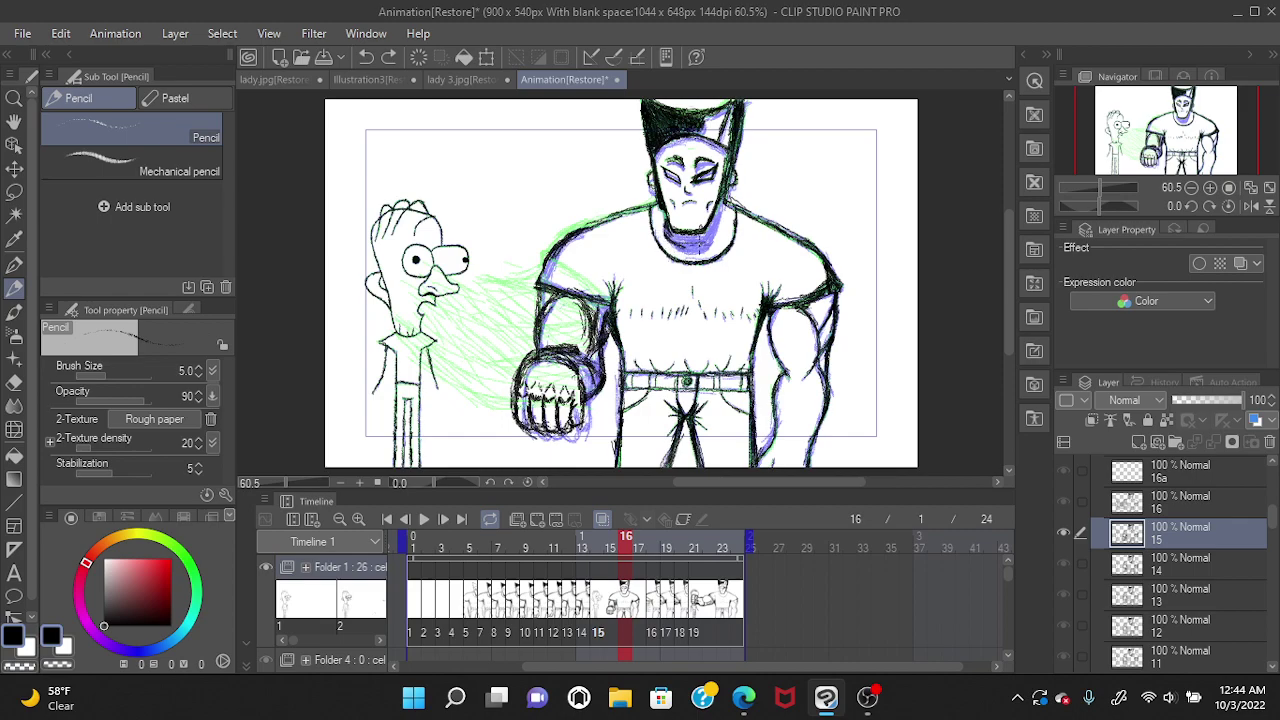
mouse_move(708, 236)
mouse_down()
mouse_move(718, 192)
mouse_move(710, 238)
mouse_move(692, 230)
mouse_up()
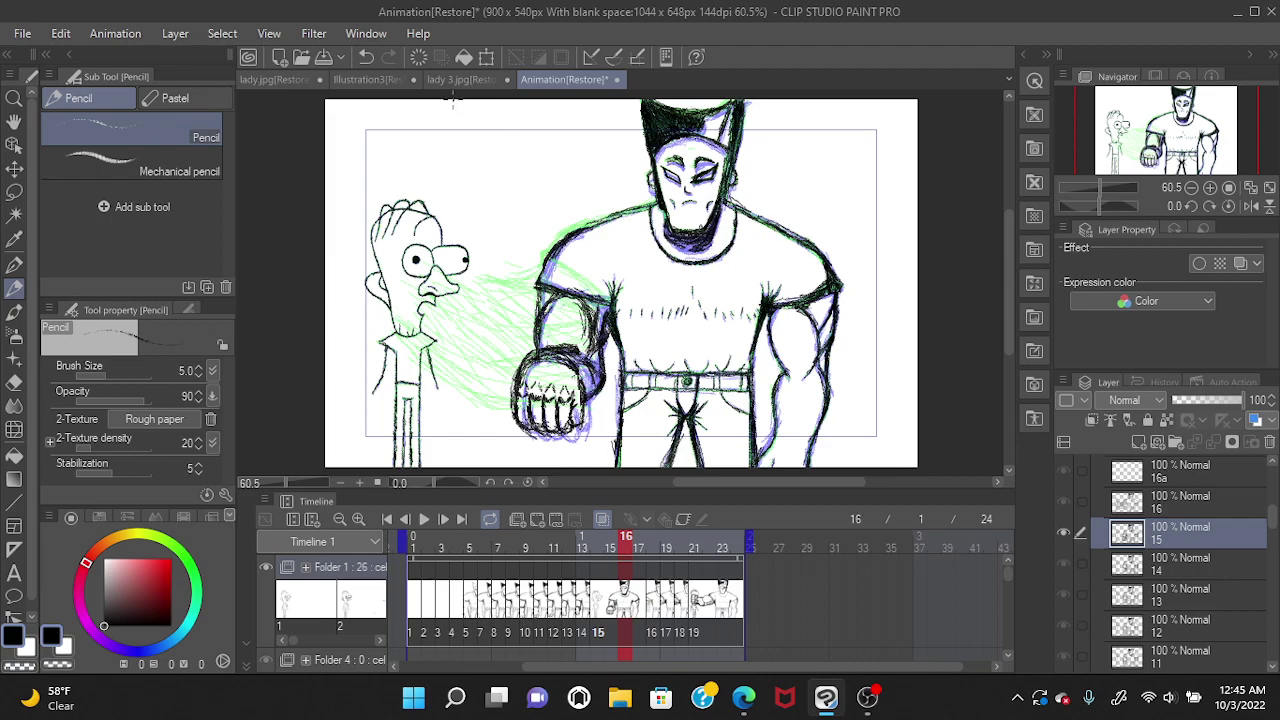
click(366, 57)
click(366, 57)
Add the dark pencil shading under the muscular man's chin on drawings 16, 17 and 18 at frames 18 to 20.
click(655, 597)
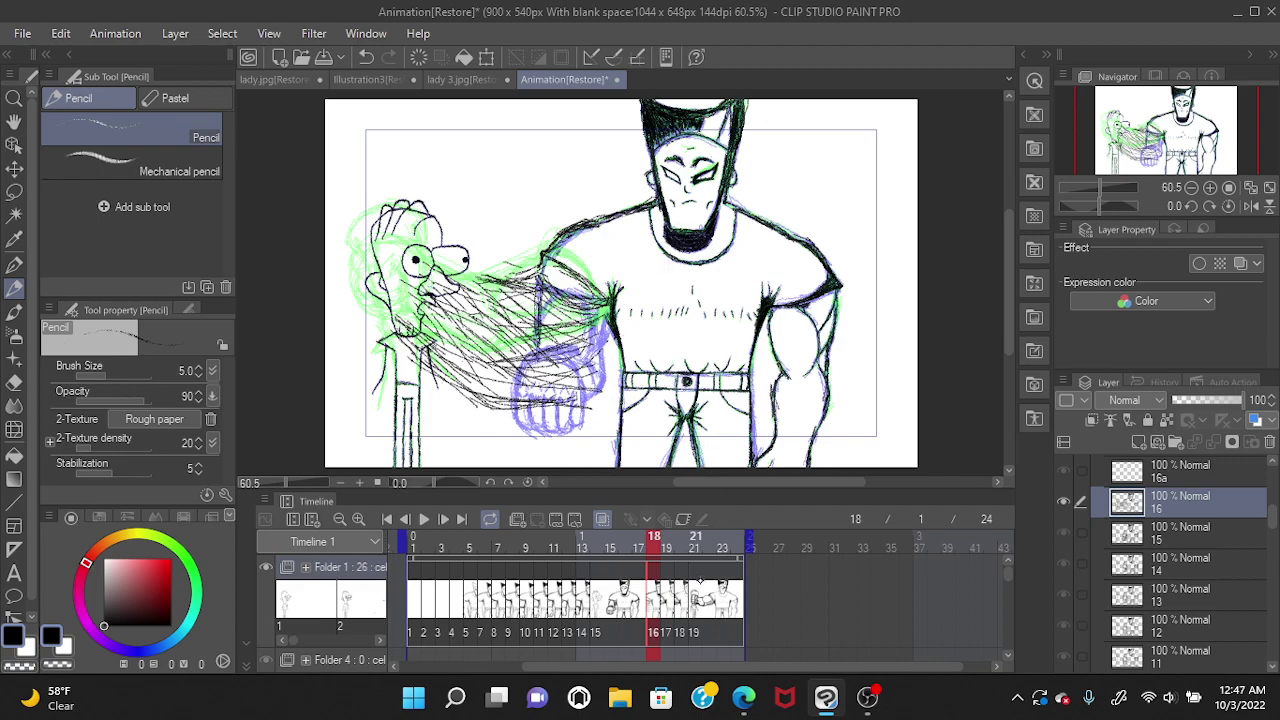
click(666, 540)
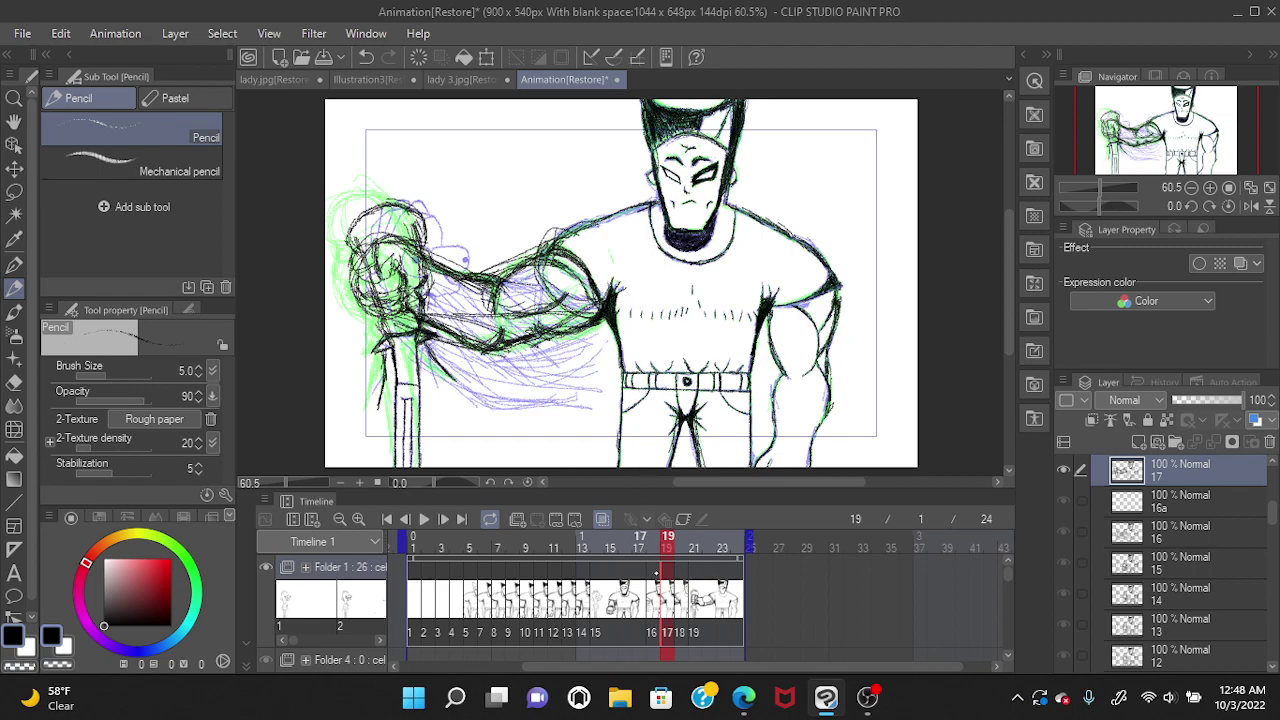
click(681, 604)
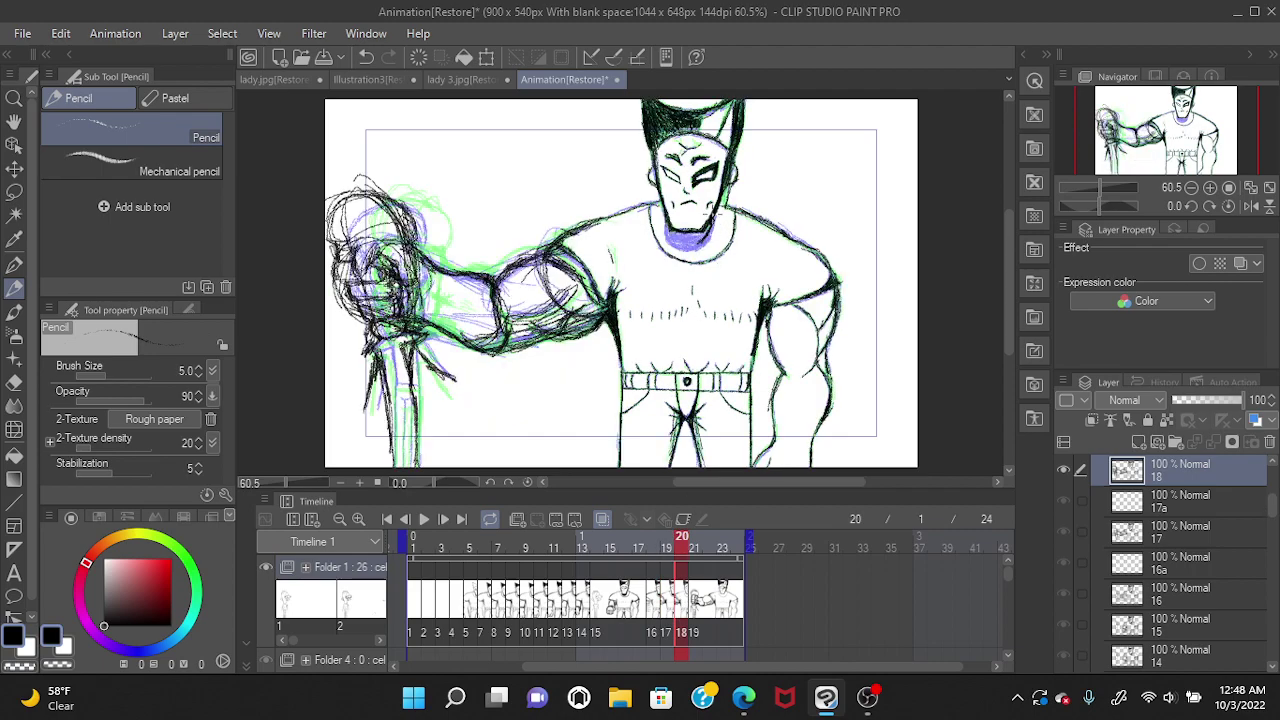
drag(704, 234, 710, 244)
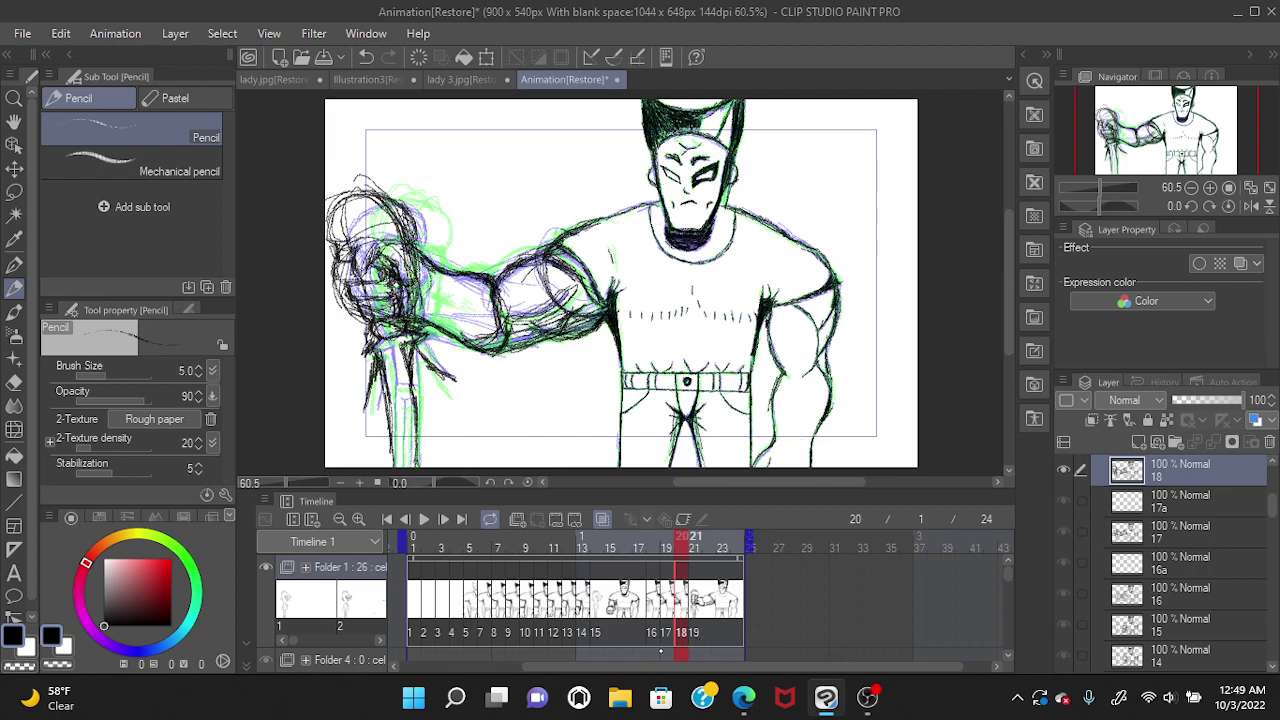
Shade the neck under the muscular man's chin on the final punch drawing 19 at frame 23, redoing the first strokes.
key(Right)
key(Right)
key(Right)
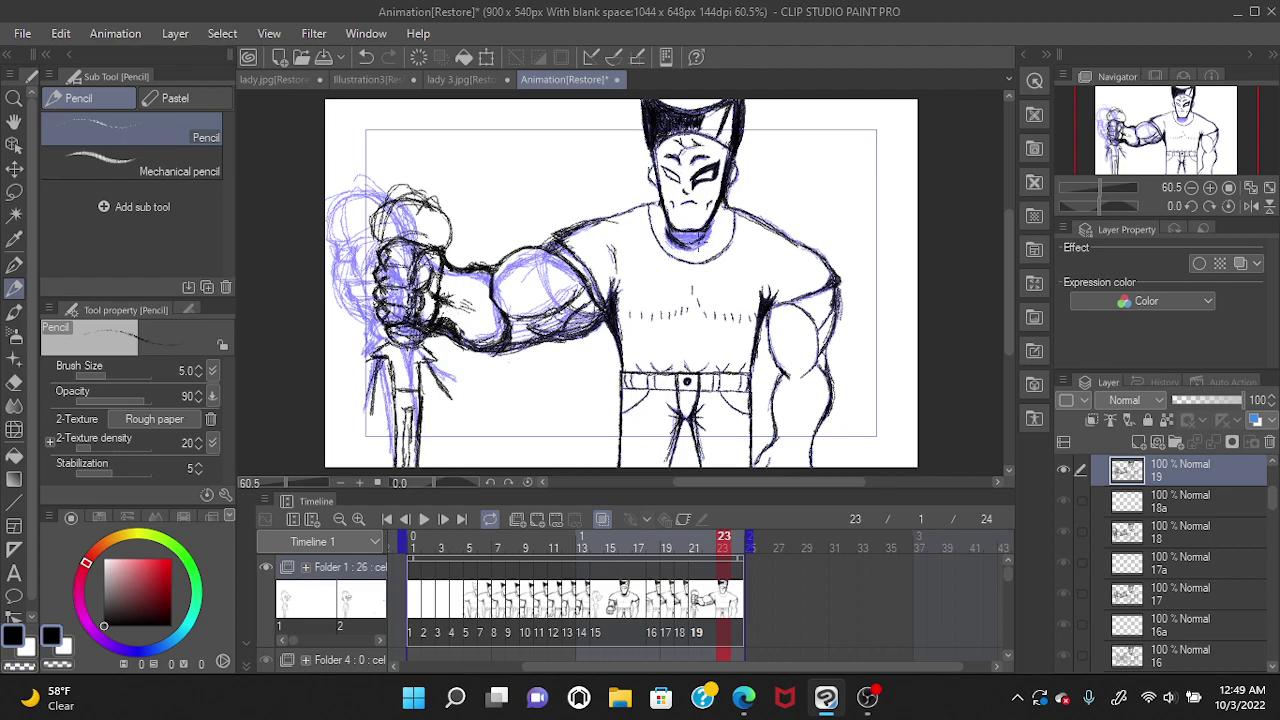
drag(710, 240, 718, 210)
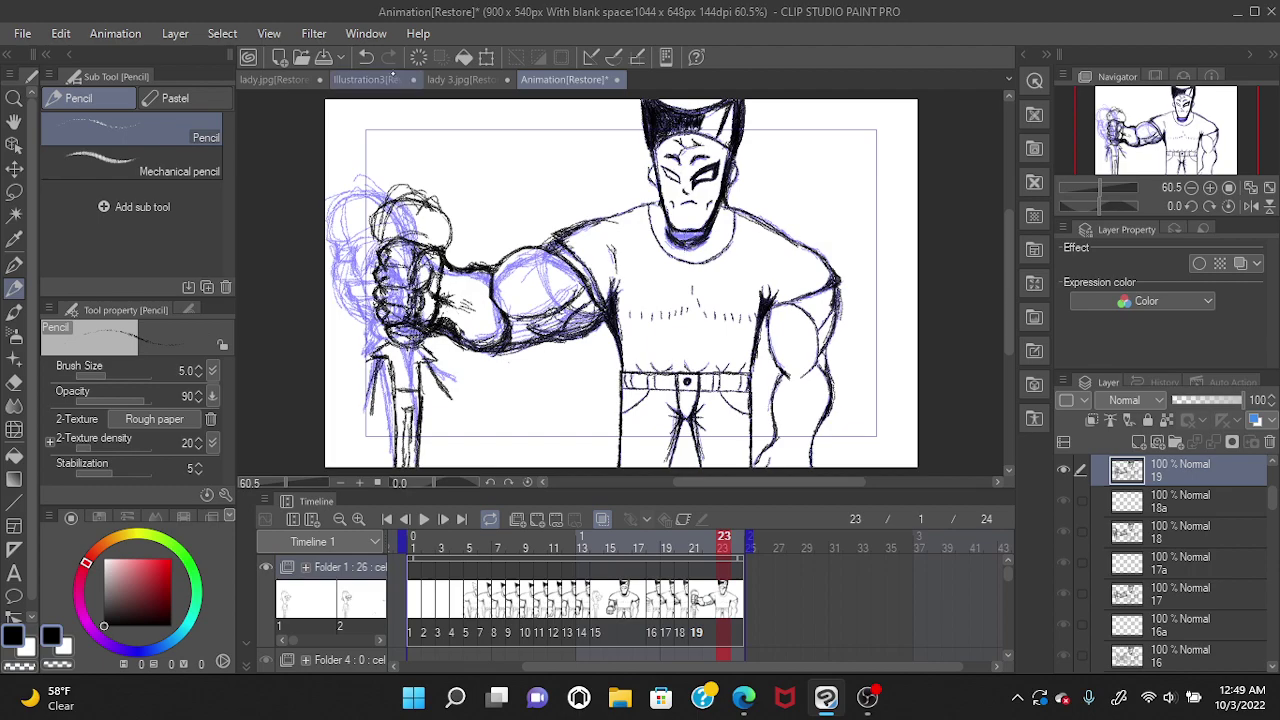
click(366, 57)
click(388, 57)
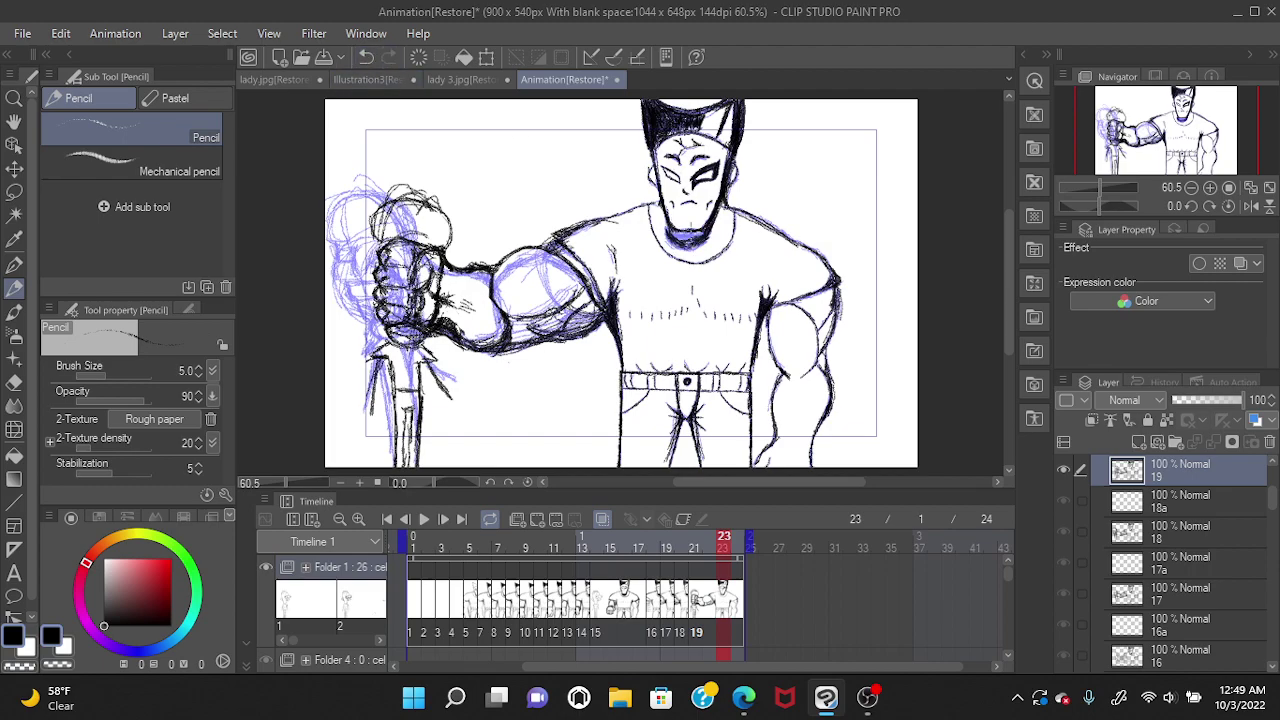
click(366, 57)
mouse_move(698, 232)
mouse_down()
mouse_move(716, 240)
mouse_move(700, 240)
mouse_up()
mouse_move(714, 216)
mouse_down()
mouse_move(682, 256)
mouse_move(674, 240)
mouse_up()
mouse_move(696, 230)
mouse_down()
mouse_move(674, 236)
mouse_move(684, 242)
mouse_up()
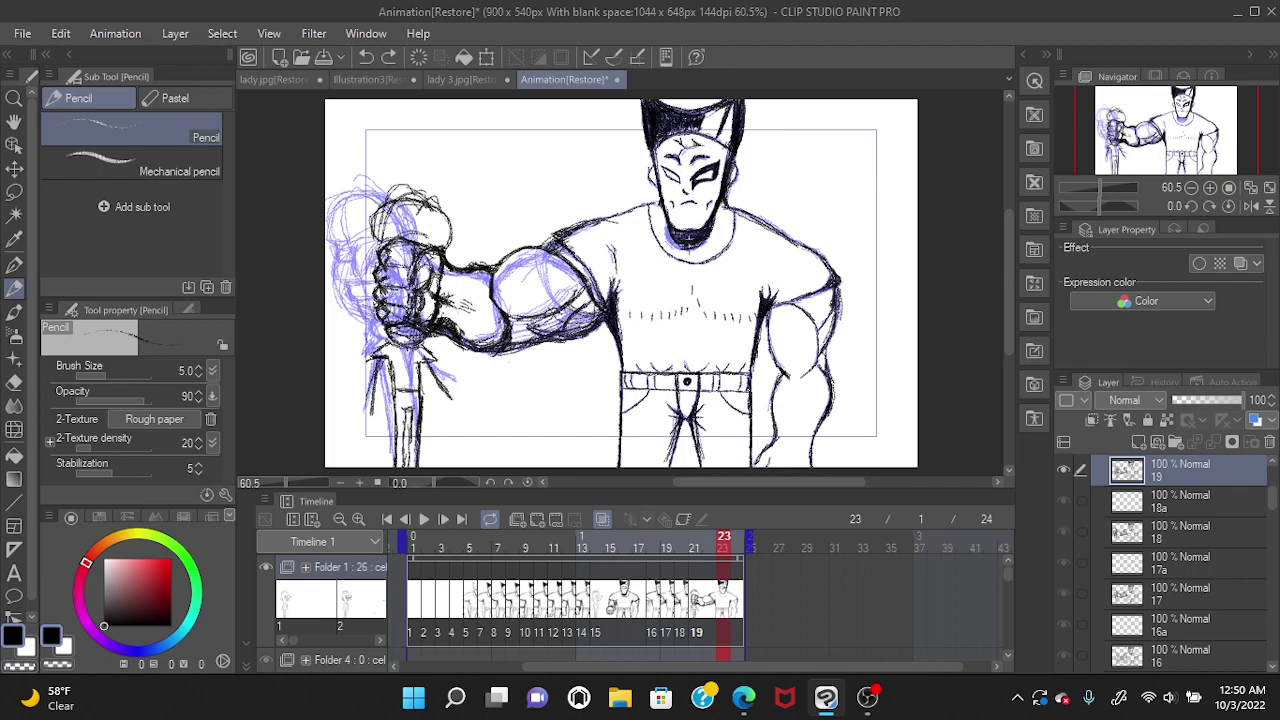
drag(670, 231, 667, 246)
click(682, 242)
drag(691, 286, 691, 295)
Play back the whole animation to check the new neck shading, and stop it.
click(424, 519)
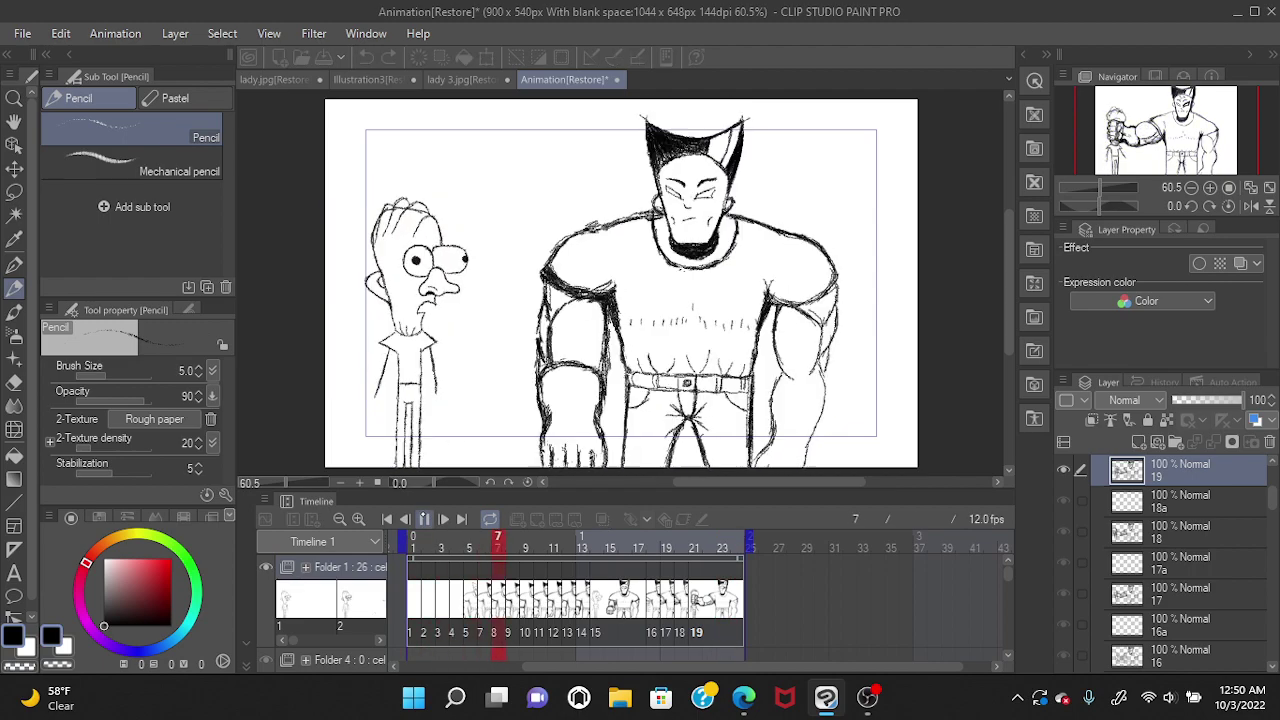
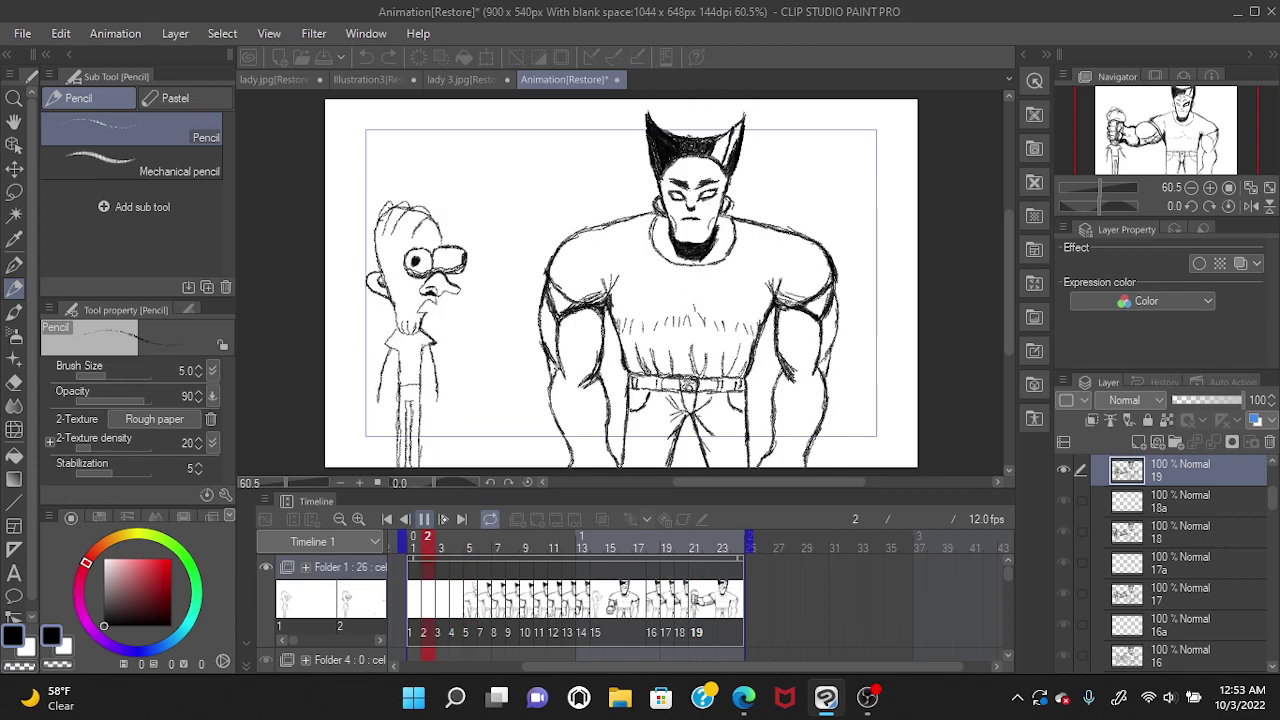
click(424, 519)
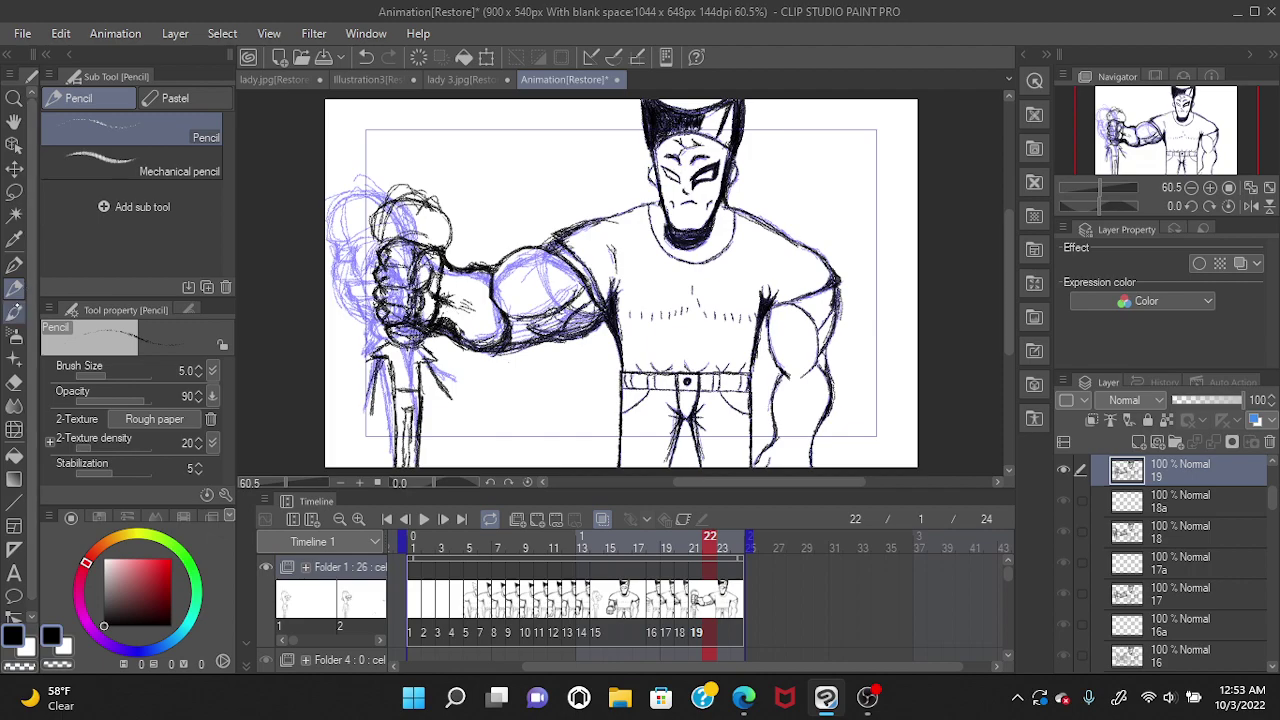
Choose the Vector eraser and try erasing around the neck shading on drawing 18 at frame 20, undoing the last stroke.
key(e)
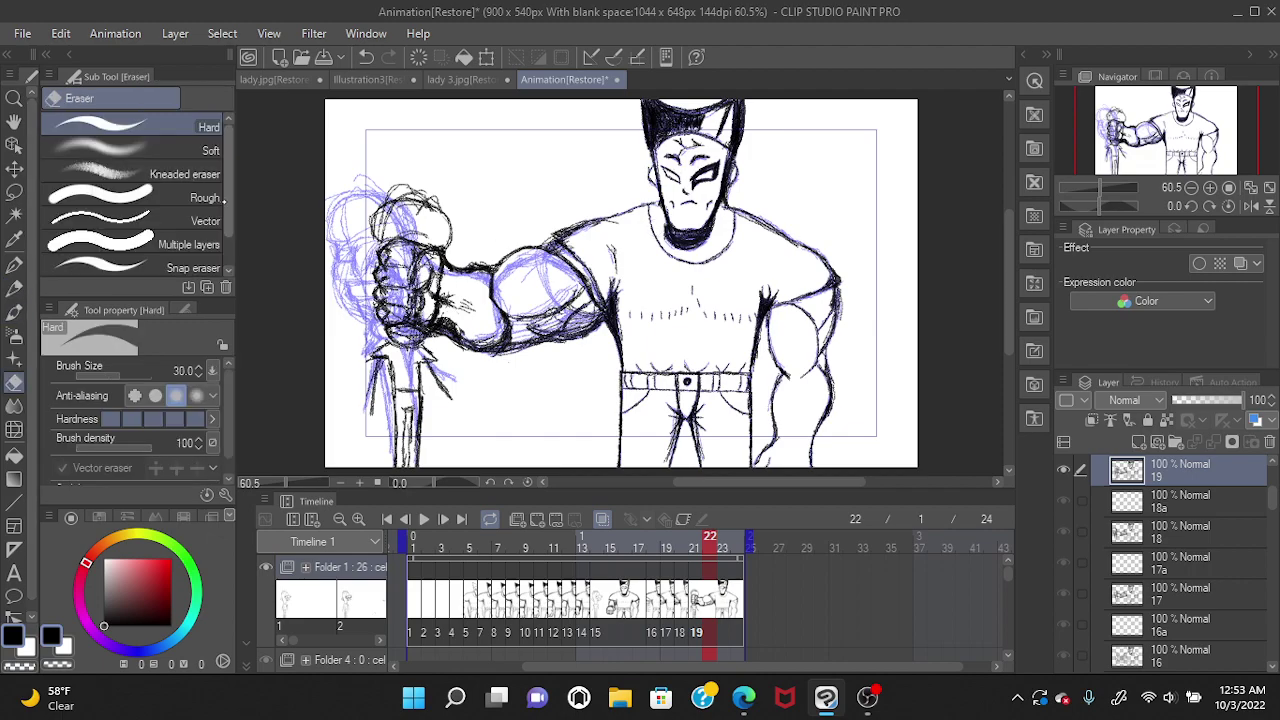
click(200, 221)
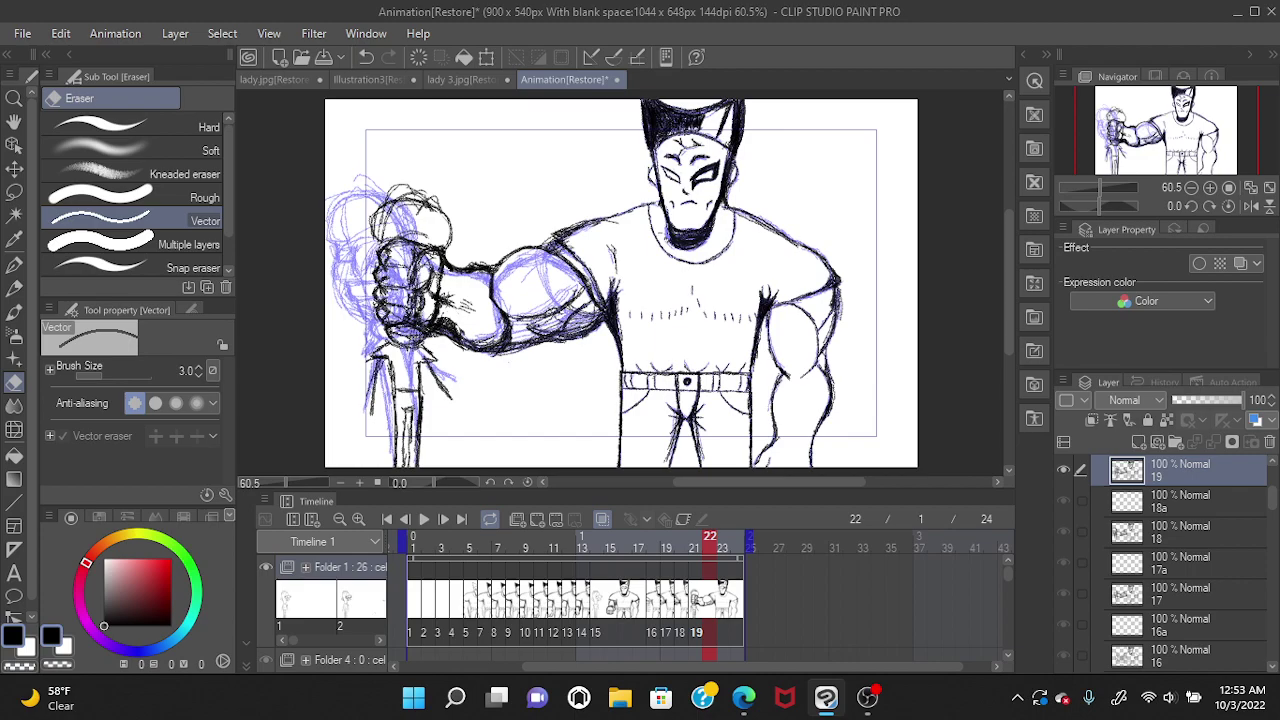
key(Left)
key(Left)
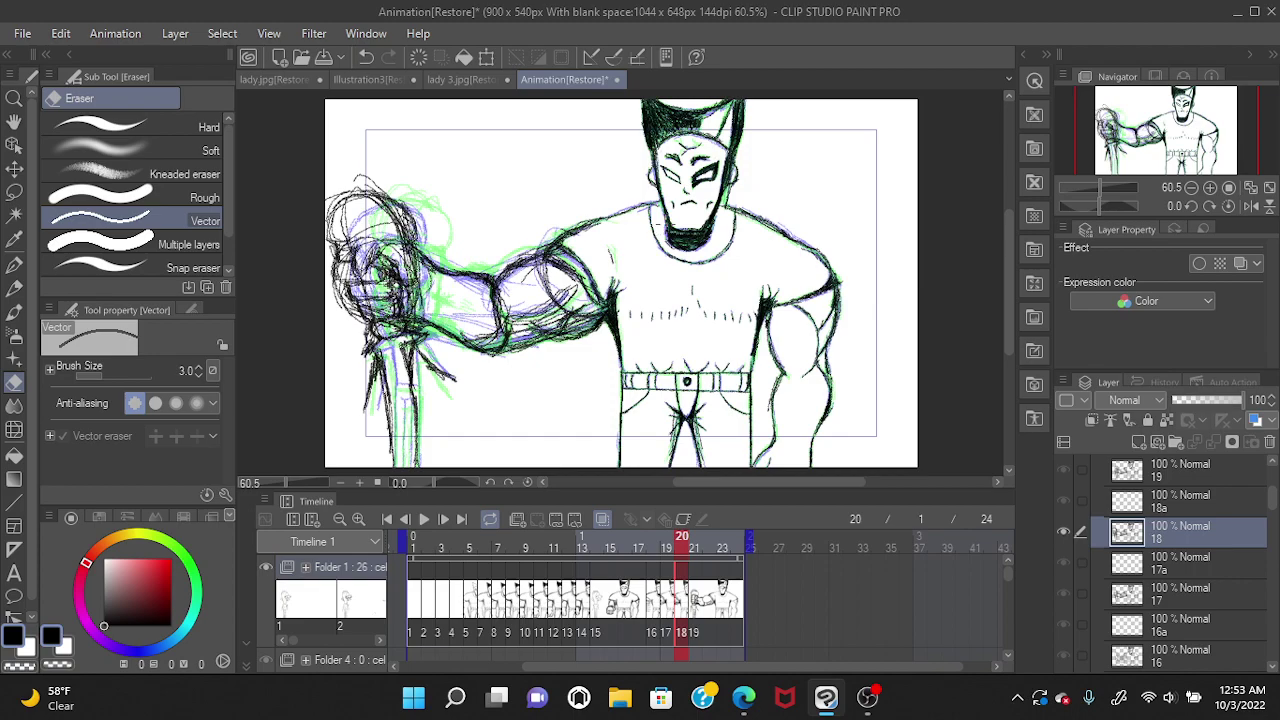
drag(668, 236, 678, 246)
click(367, 57)
Go back through drawings 17 to 13 with the Vector eraser and erase along the muscular man's neck on drawing 13.
click(667, 592)
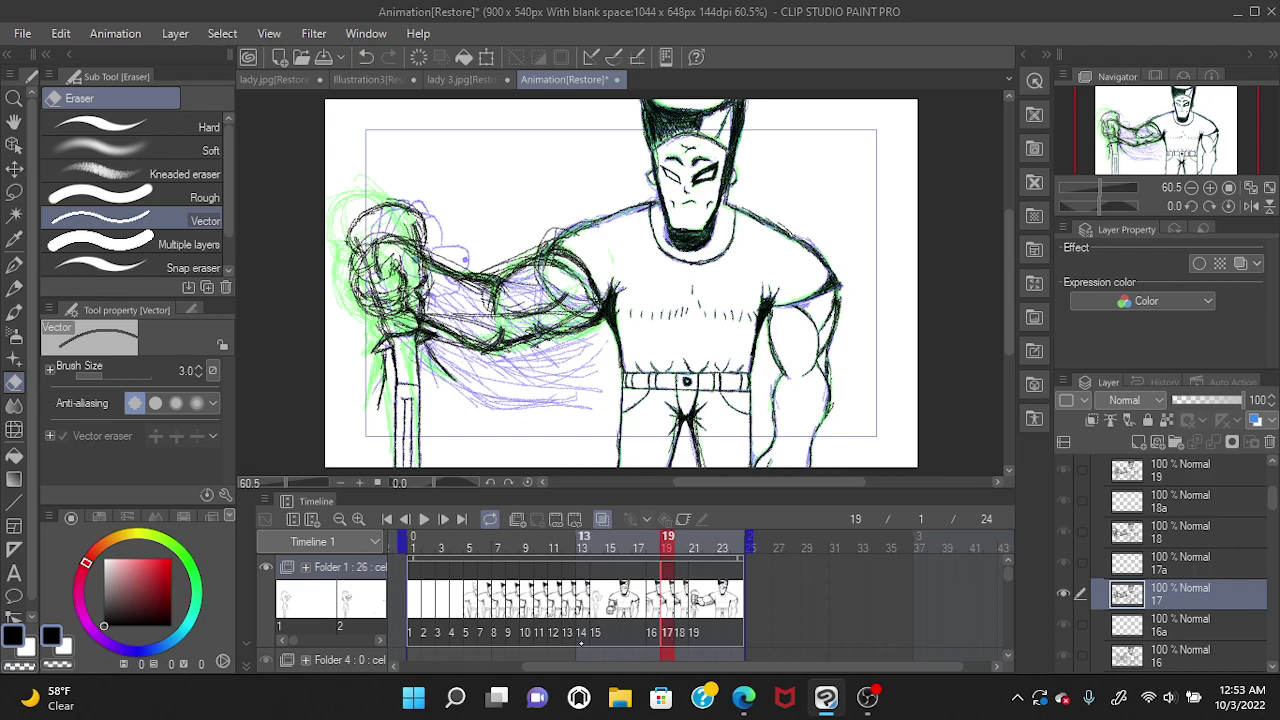
click(653, 540)
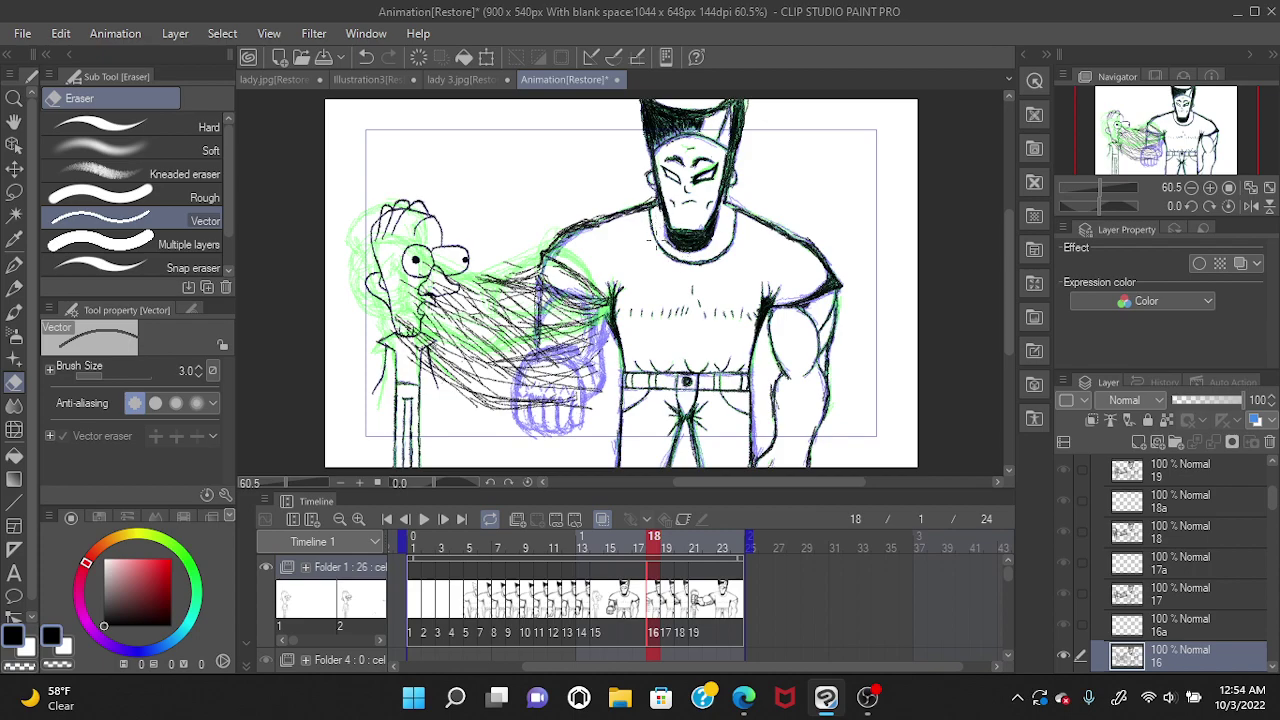
click(610, 595)
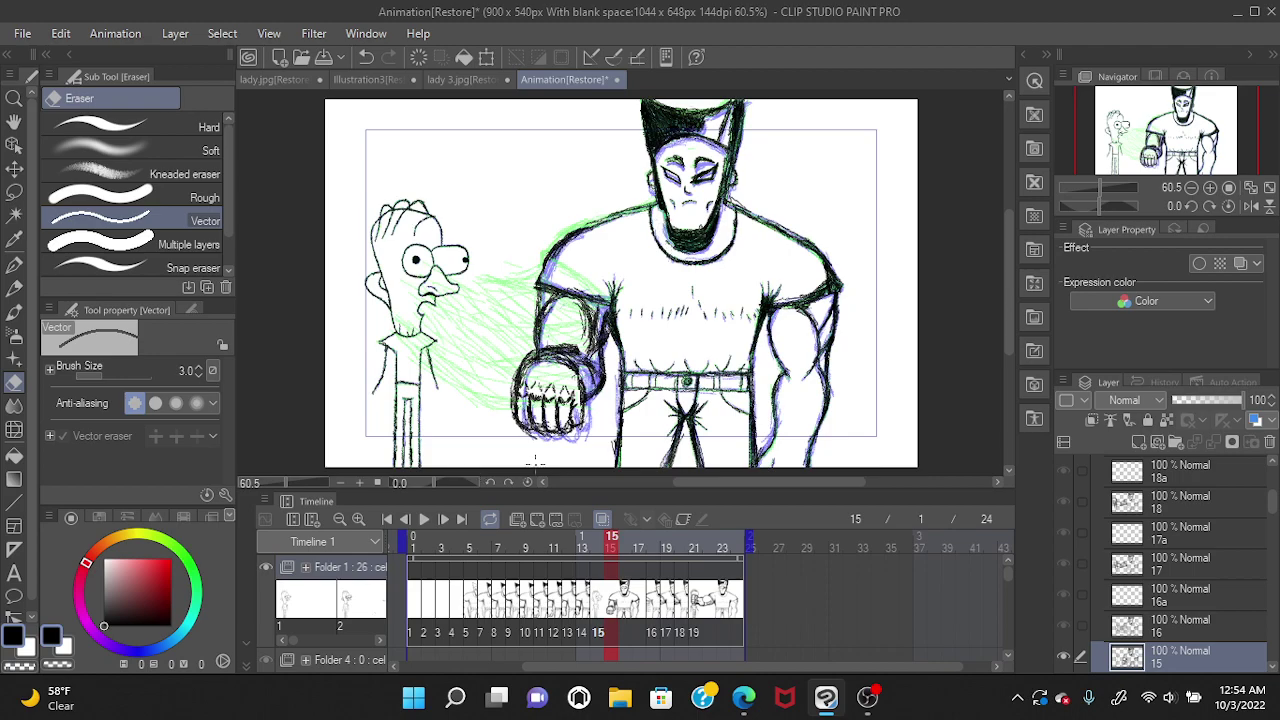
click(583, 540)
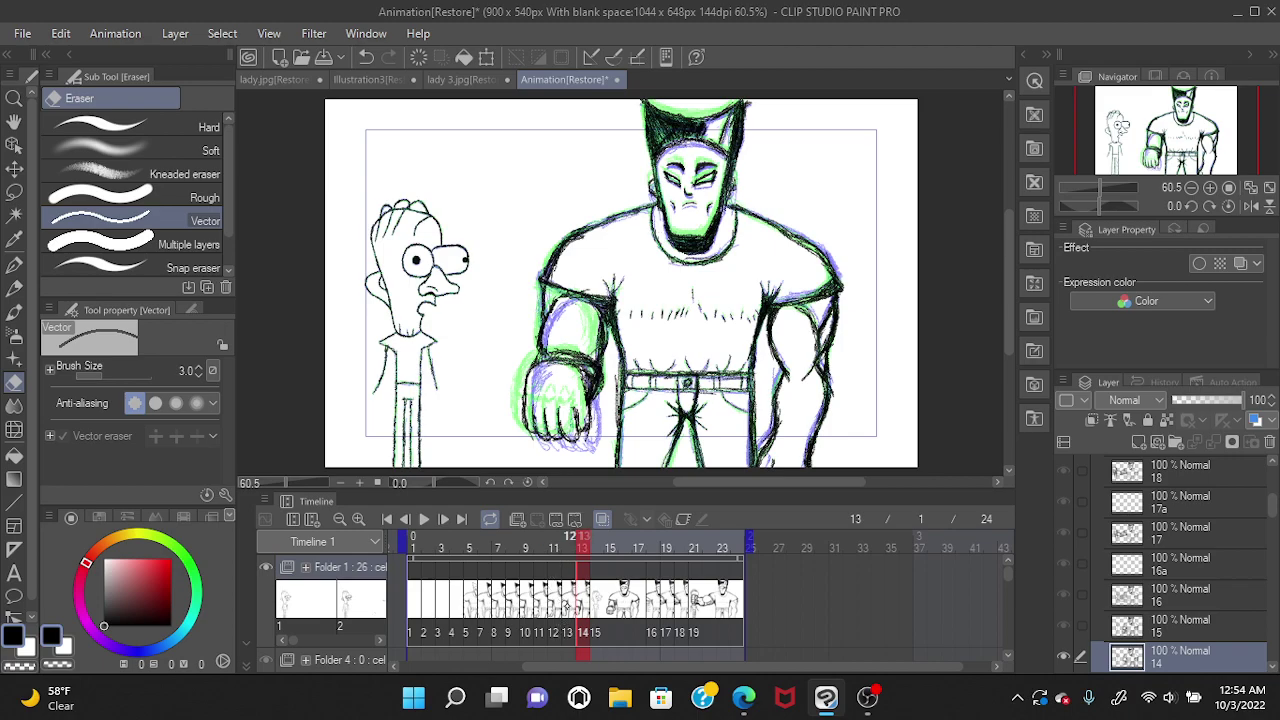
click(568, 539)
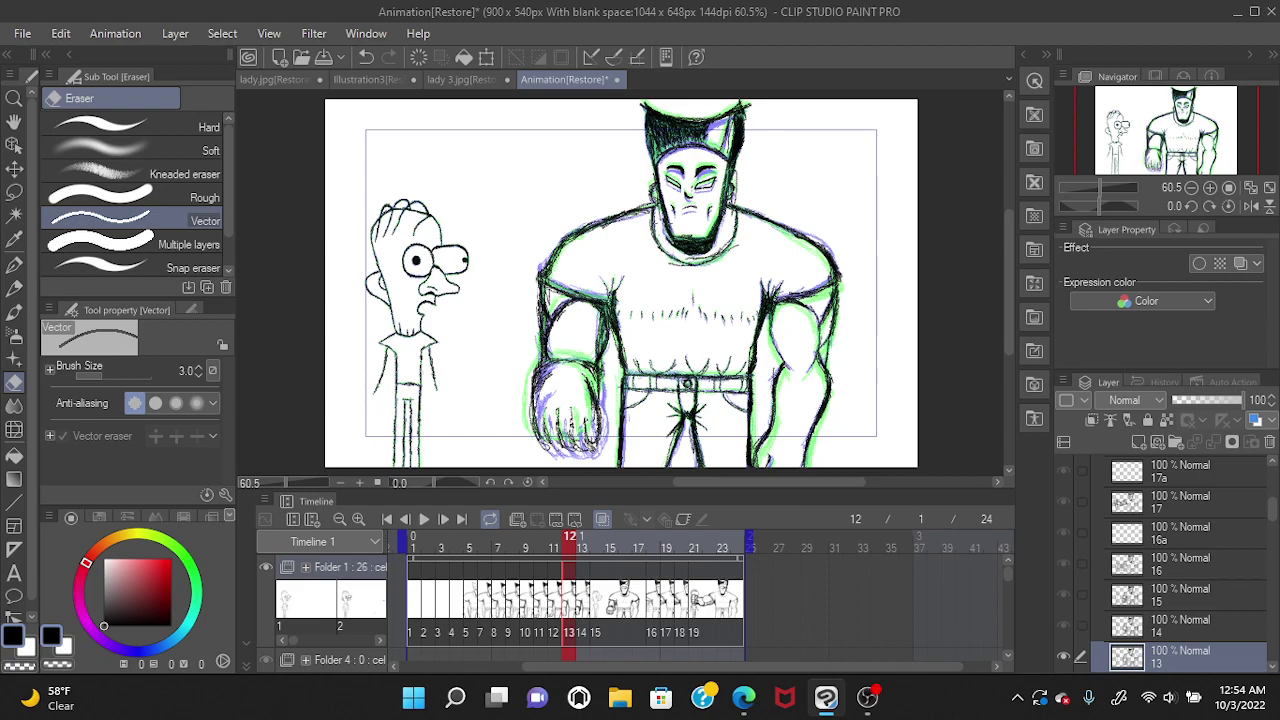
drag(664, 208, 664, 222)
Erase beside the muscular man's neck on drawing 12 at frame 11, undoing the first stroke, and go over drawings 11 to 9.
click(553, 604)
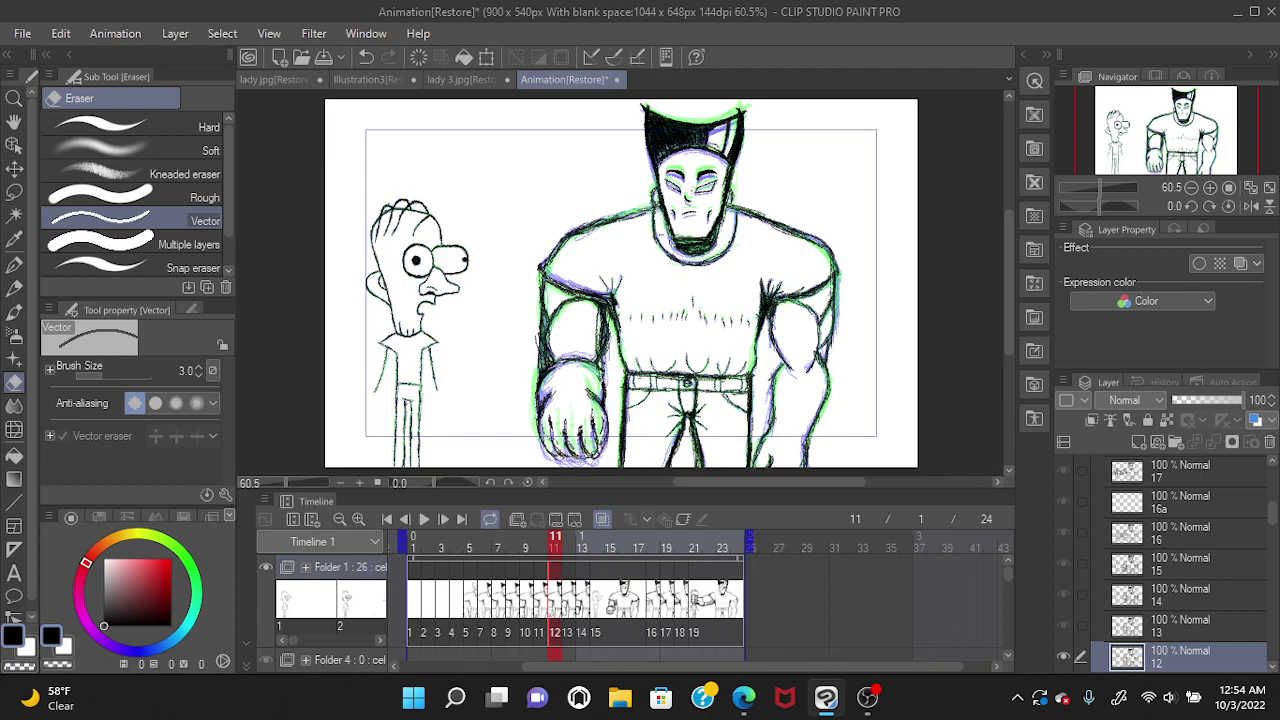
click(364, 57)
click(656, 228)
click(537, 600)
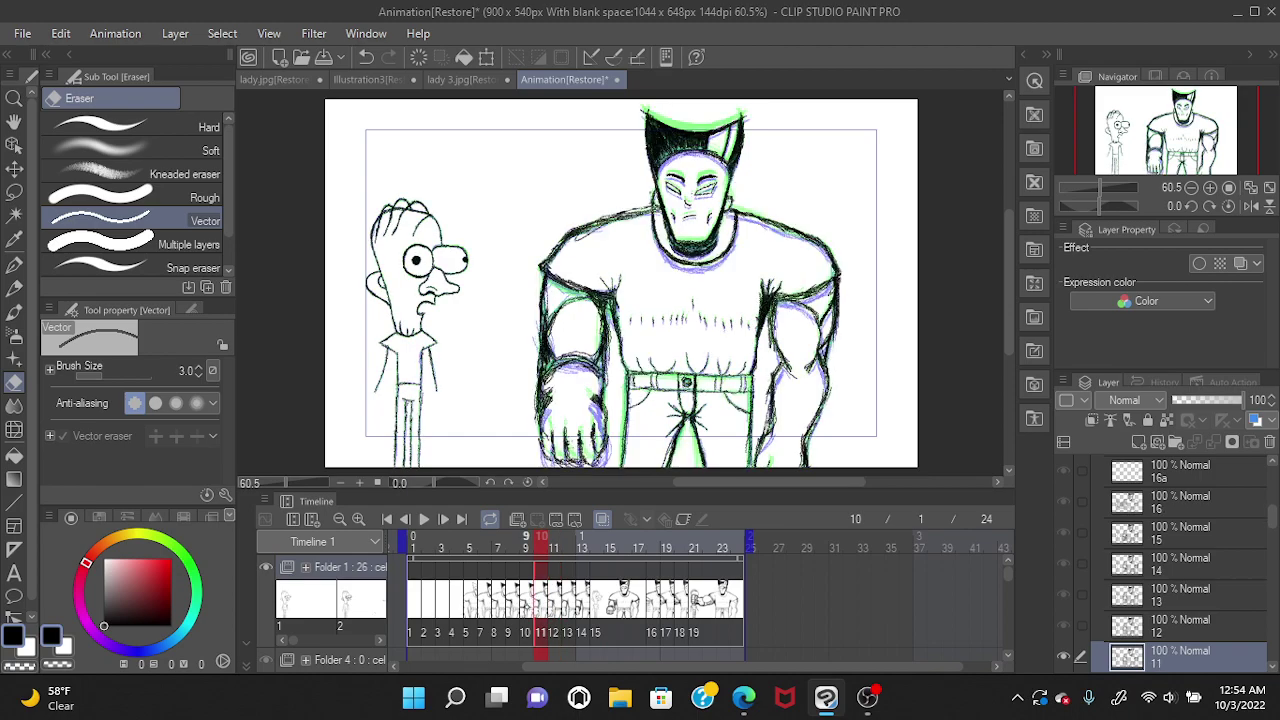
click(525, 605)
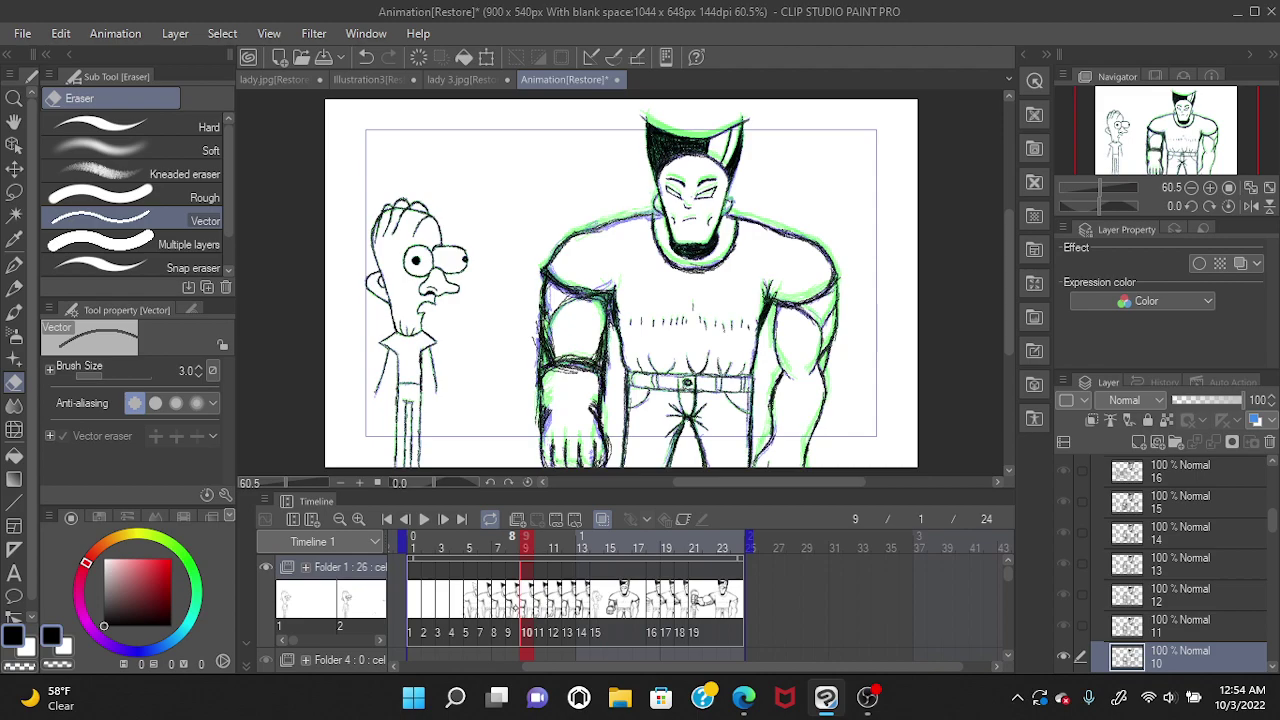
click(512, 606)
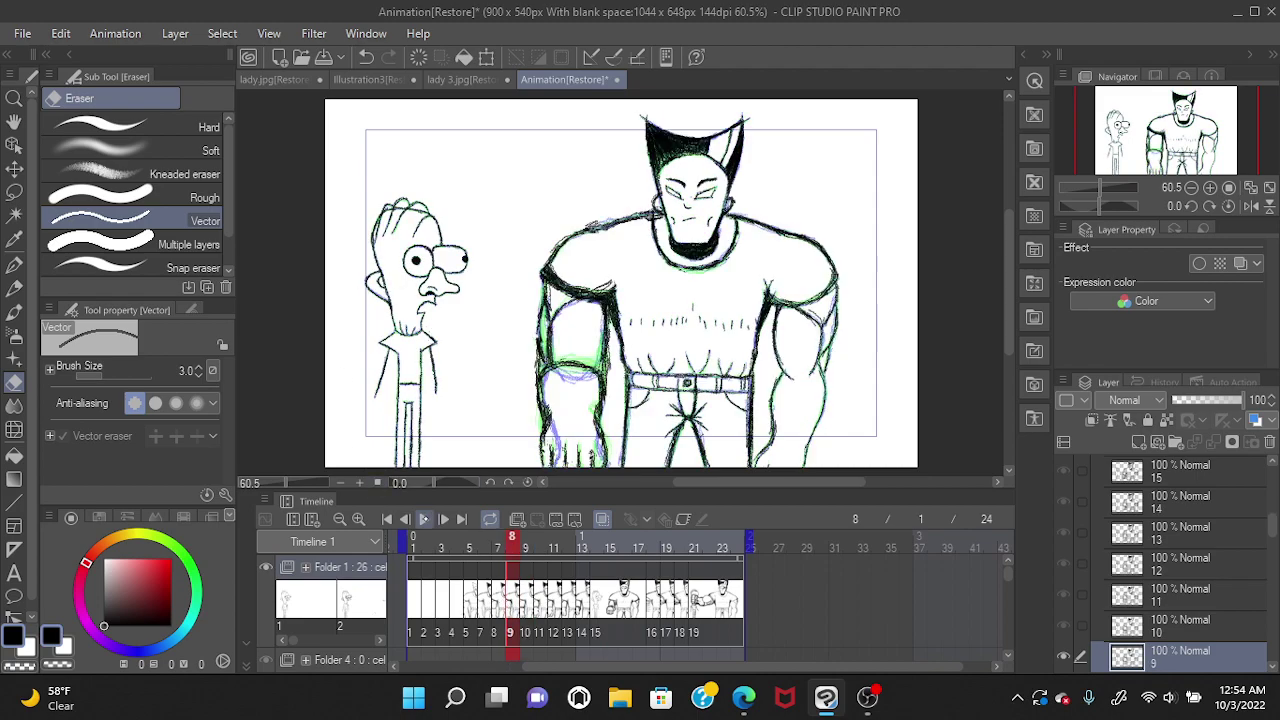
Play back the animation, stop it, and check the neck on drawings 15, 16 and 17 at frames 15 to 19.
click(423, 519)
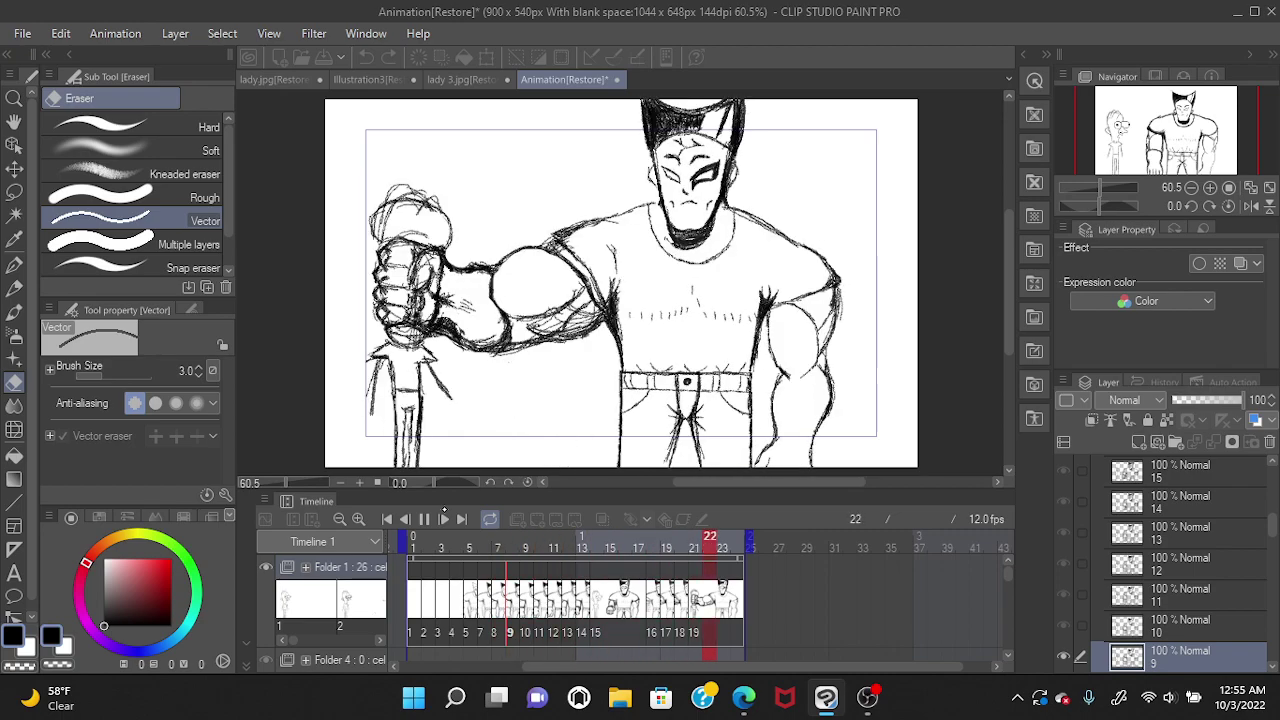
key(space)
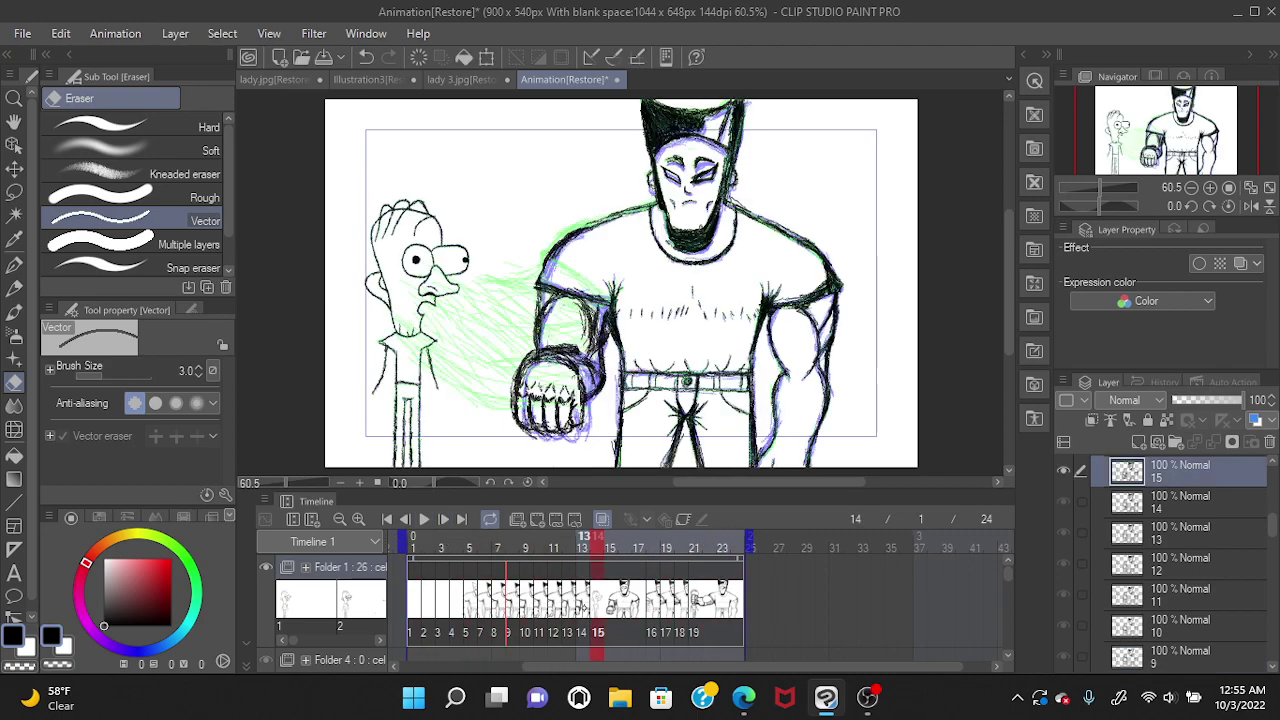
click(608, 603)
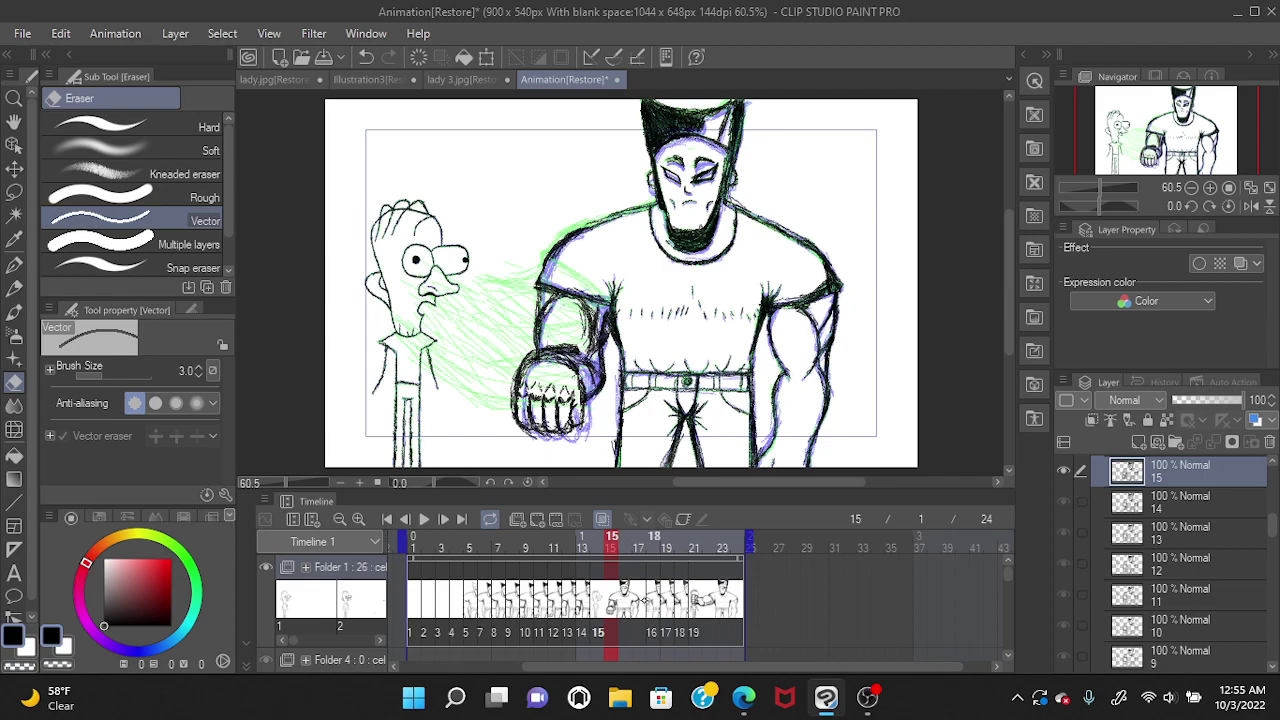
click(653, 605)
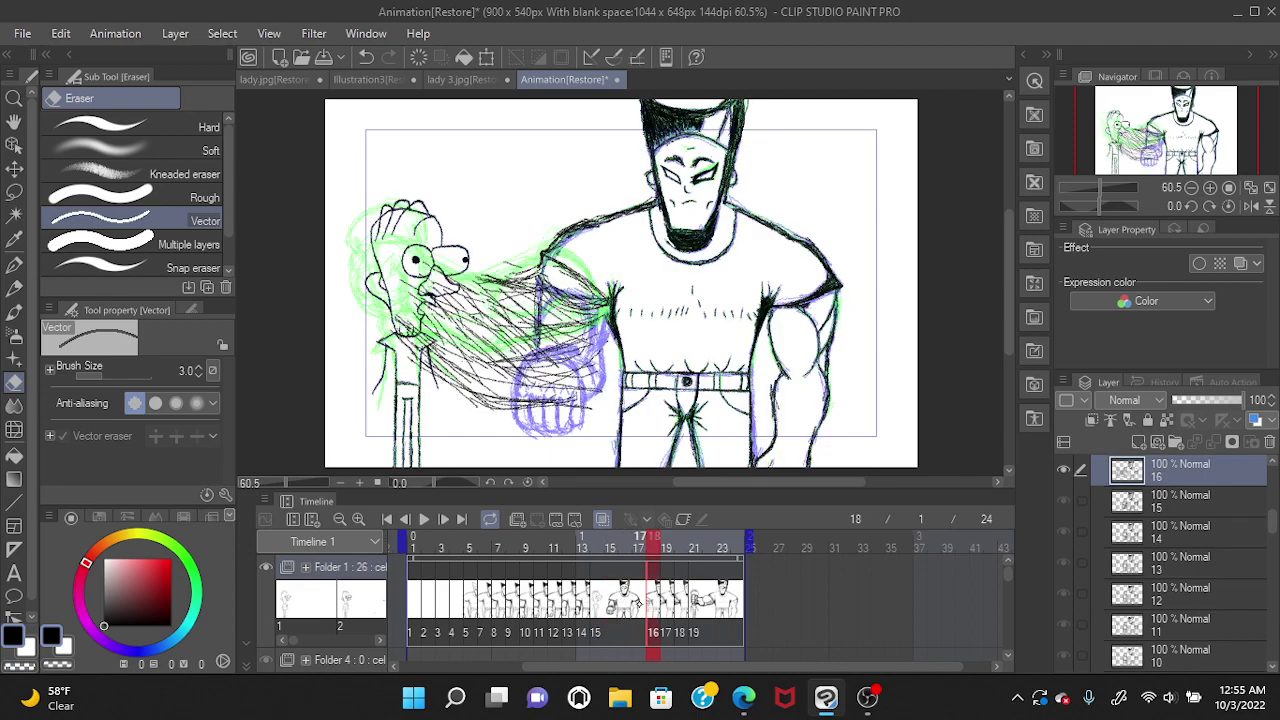
click(667, 608)
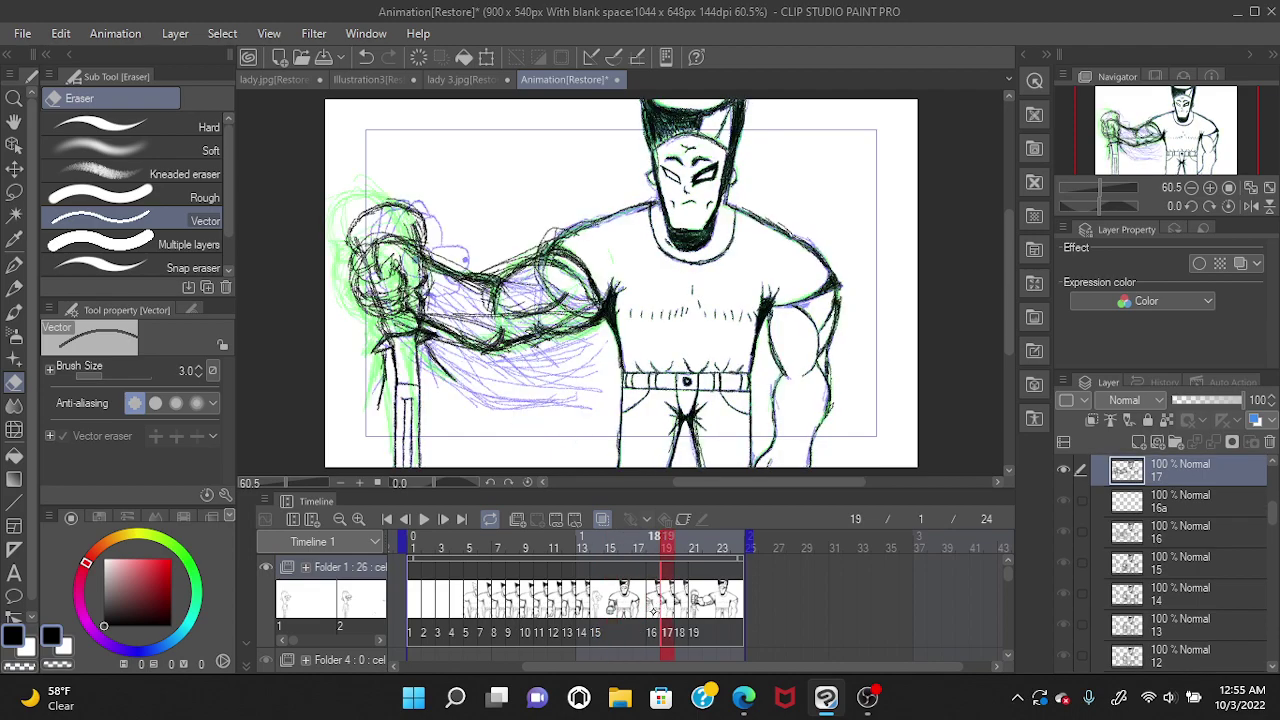
click(653, 605)
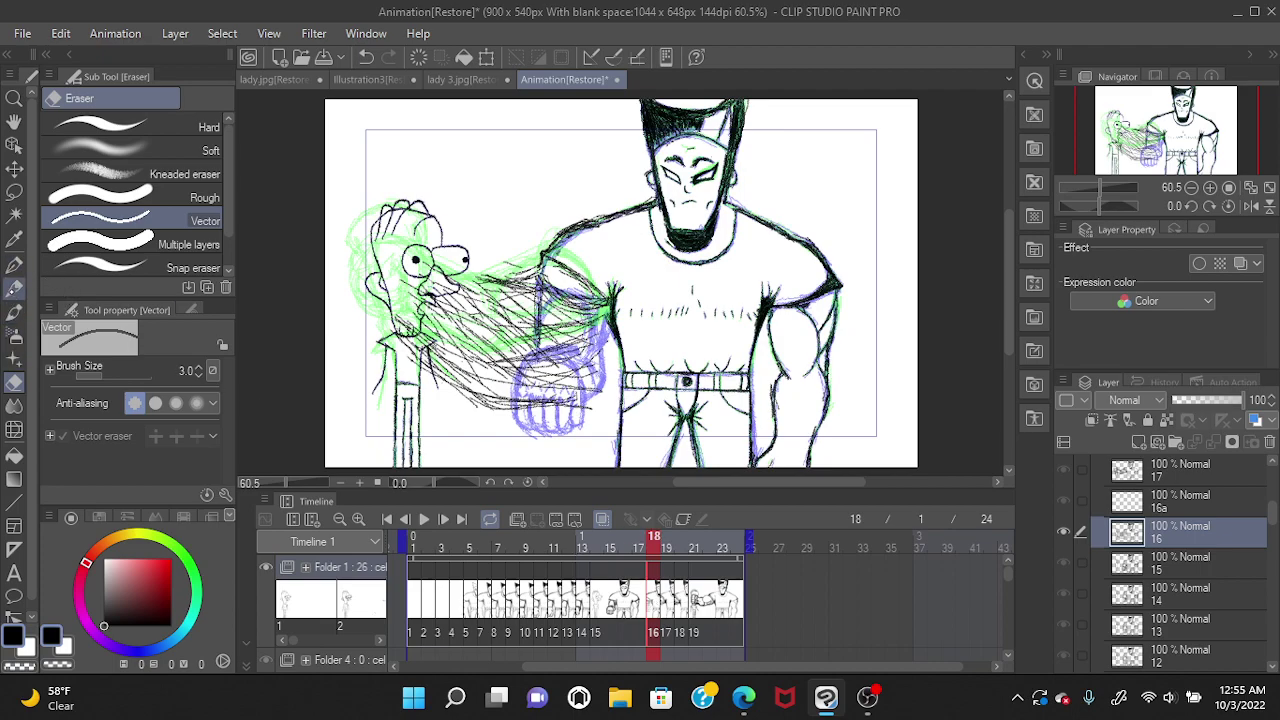
Touch up the neck shading under the muscular man's chin with the Pencil on drawings 17 and 18 at frames 19 and 20.
click(14, 288)
click(663, 603)
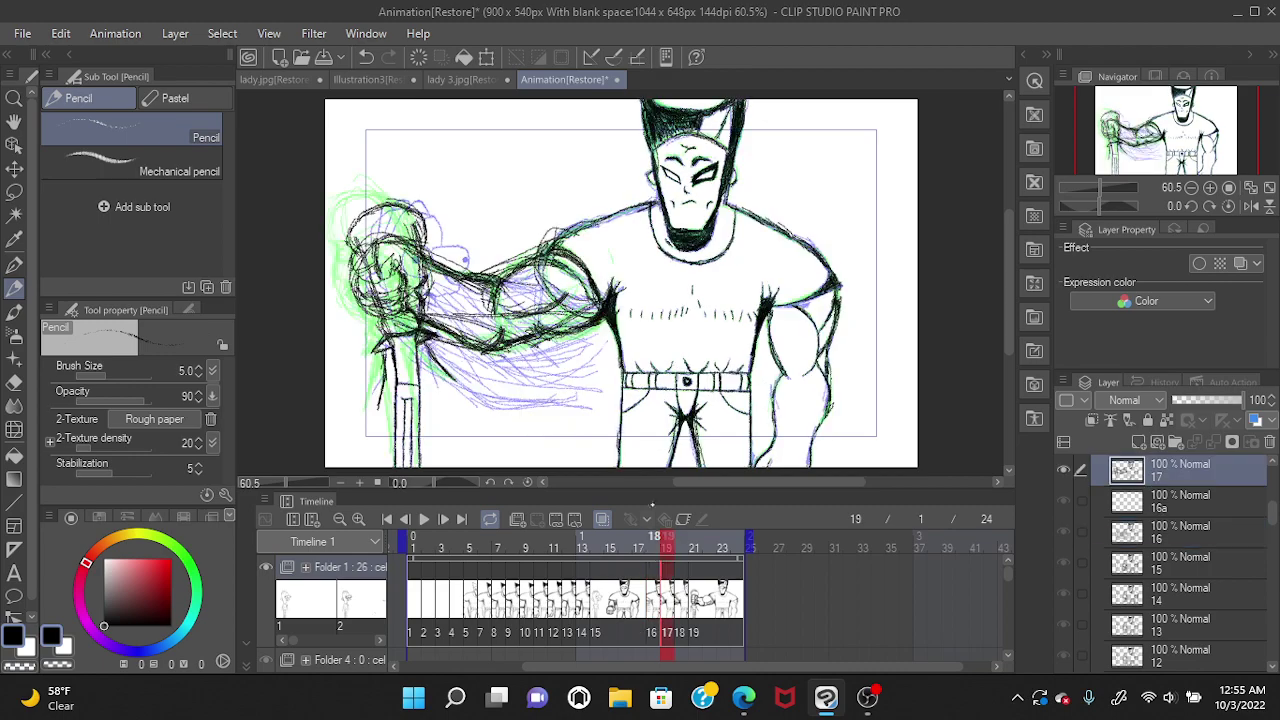
mouse_move(700, 230)
mouse_down()
mouse_move(706, 252)
mouse_move(714, 232)
mouse_up()
click(682, 602)
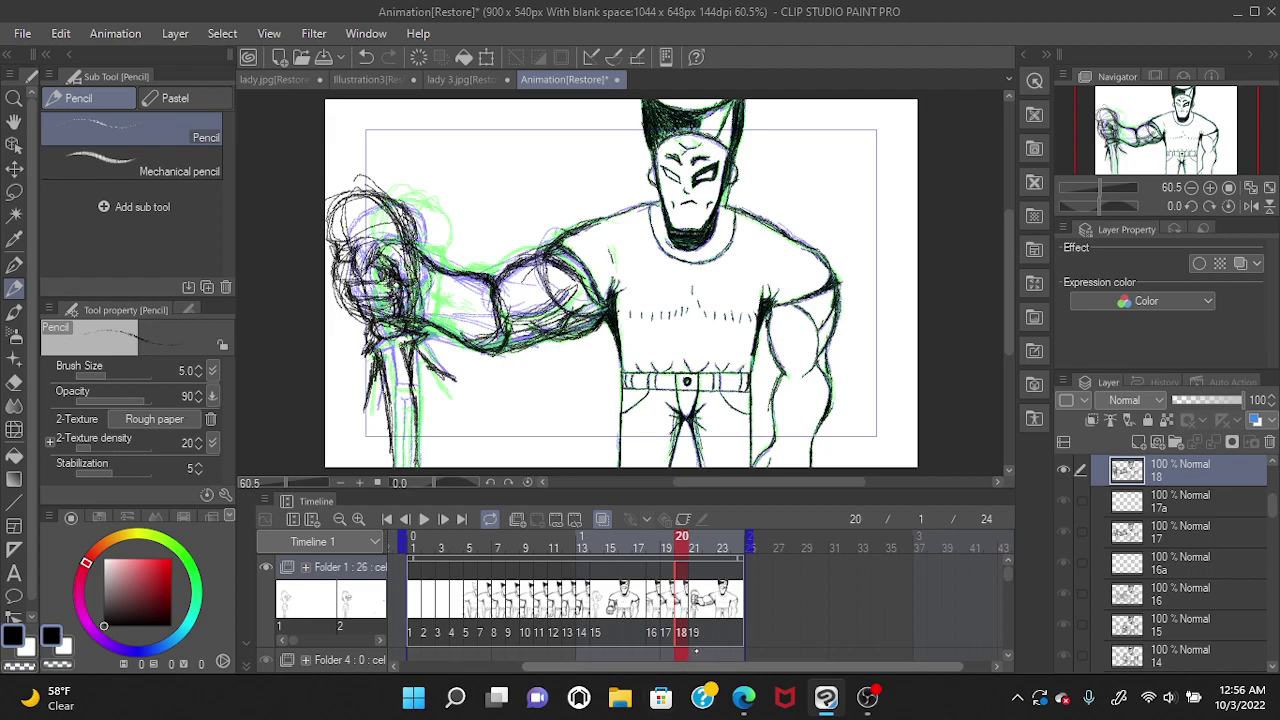
click(710, 548)
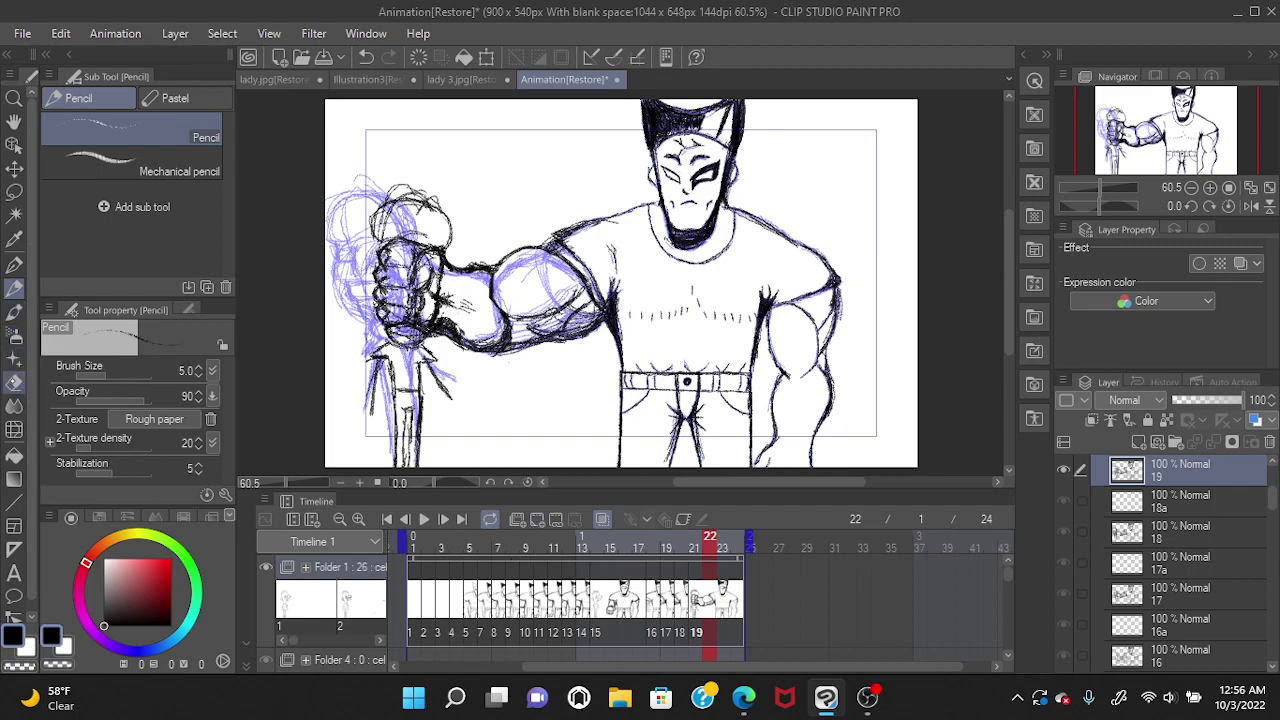
Go over drawings 19, 18 and 17 with the Vector eraser to clean the neck shading, undoing the last stroke on drawing 17.
click(14, 381)
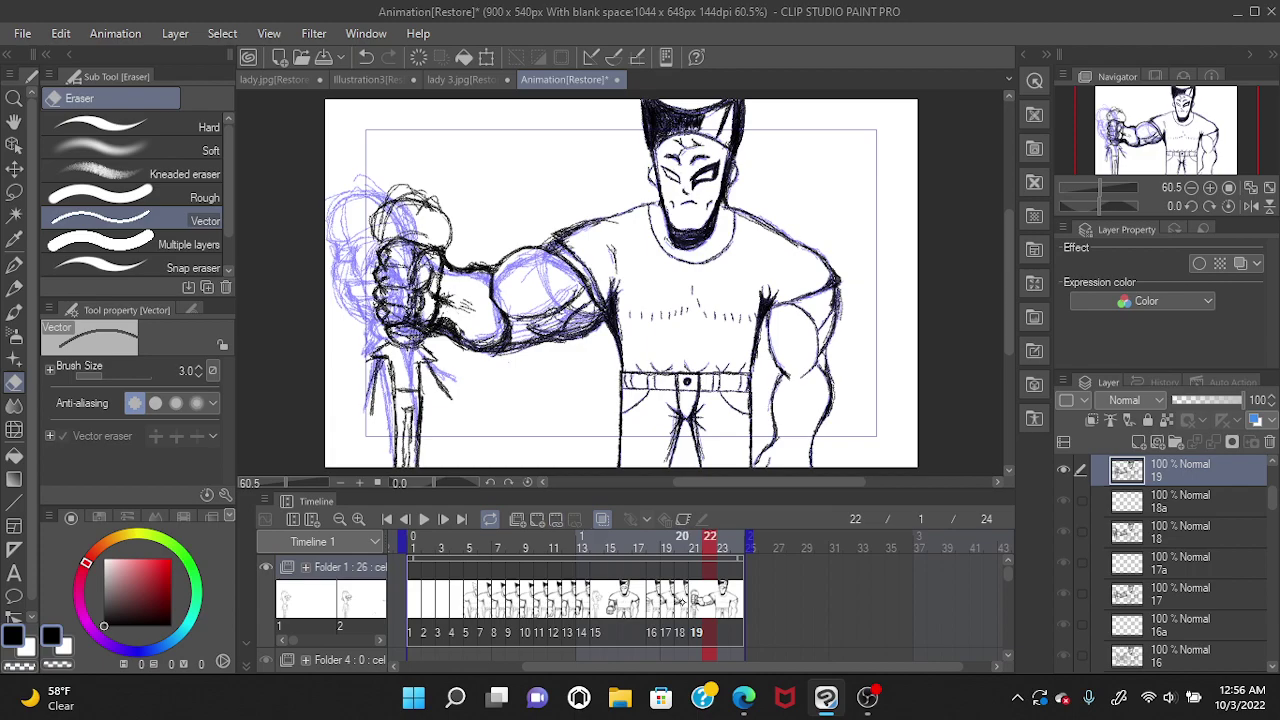
click(678, 598)
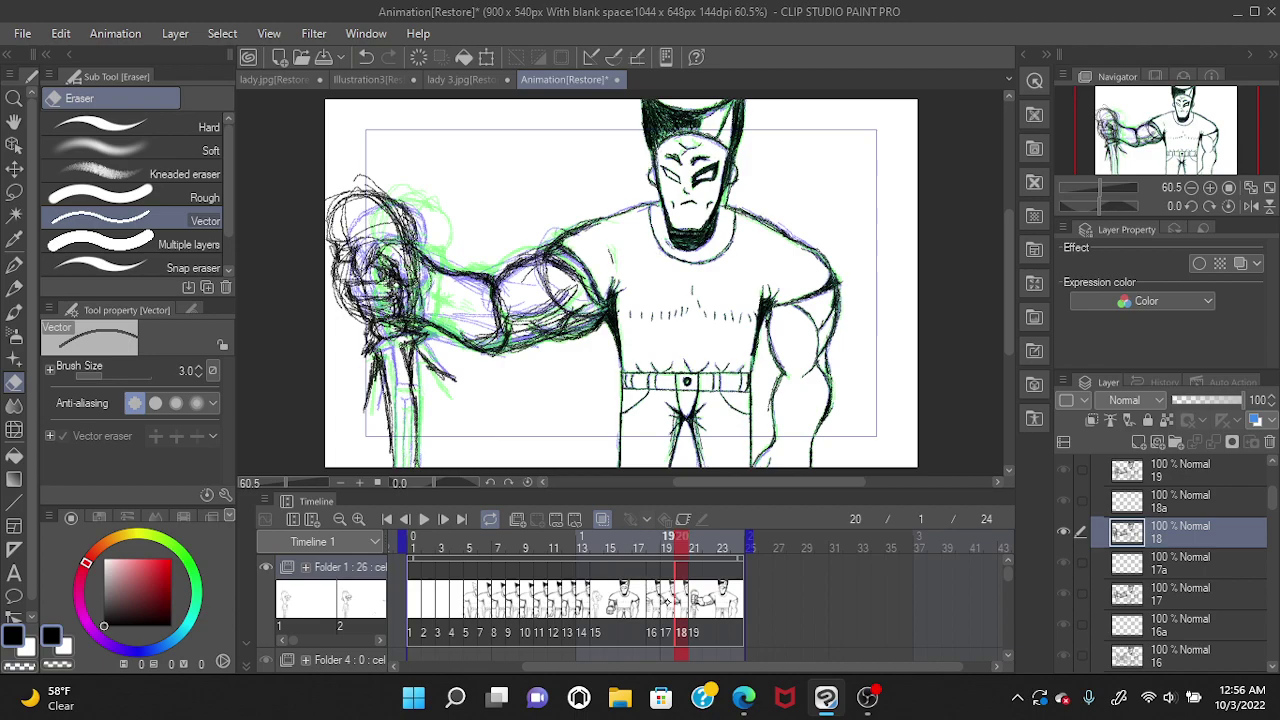
click(667, 545)
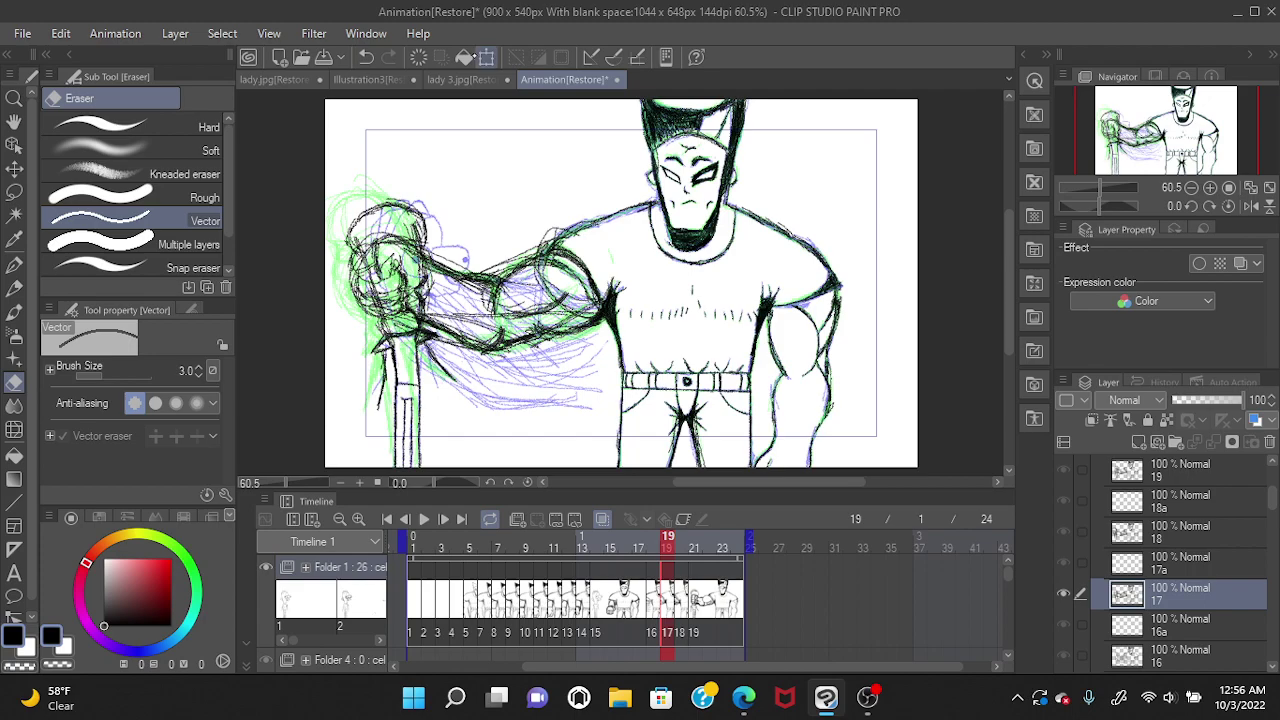
key(ctrl+z)
Erase along the muscular man's neck on drawing 16 at frame 18, redoing the first strokes.
click(653, 540)
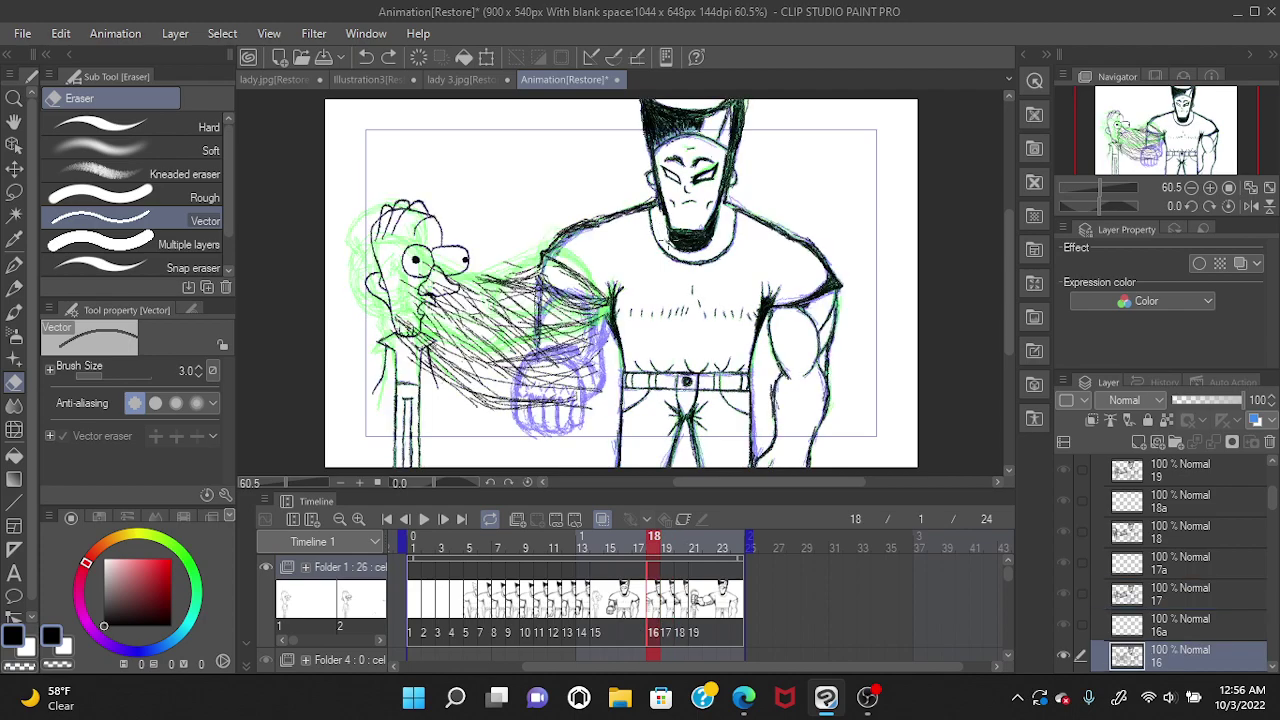
key(ctrl+z)
click(365, 58)
click(388, 57)
drag(656, 208, 663, 240)
Check the neck on drawings 15, 14 and 13, and play back the animation and stop it.
click(625, 538)
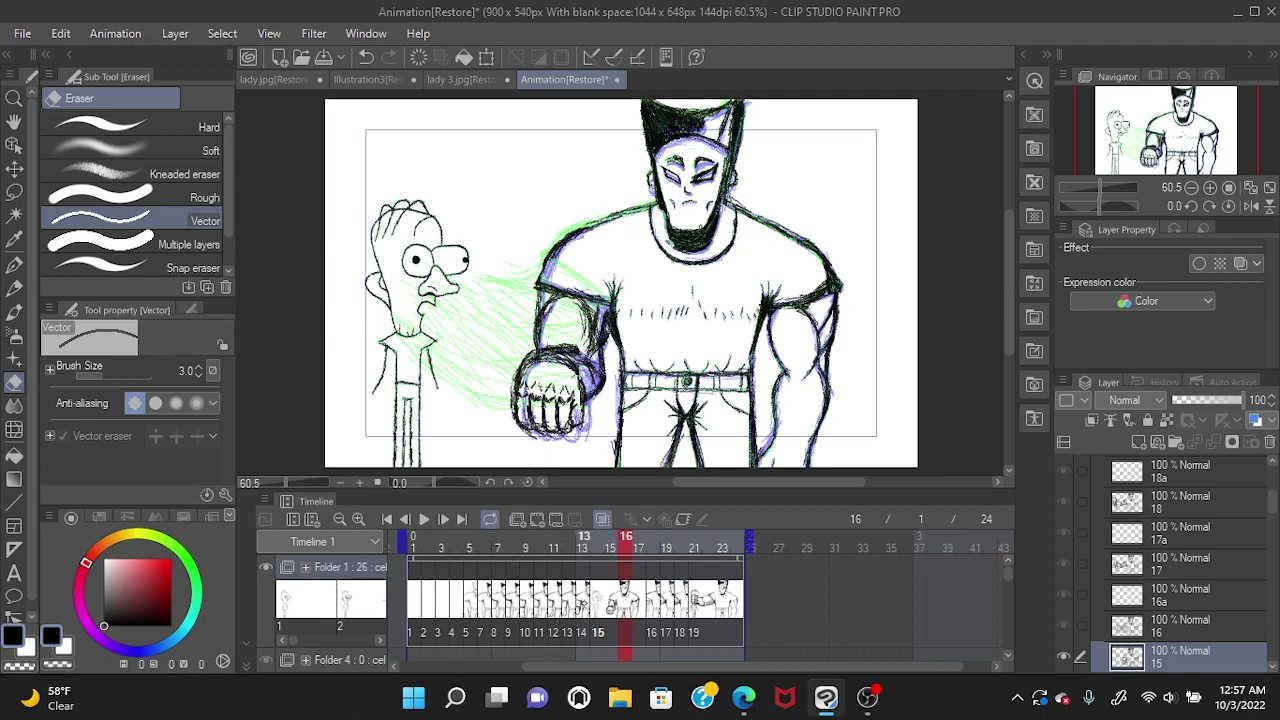
click(580, 606)
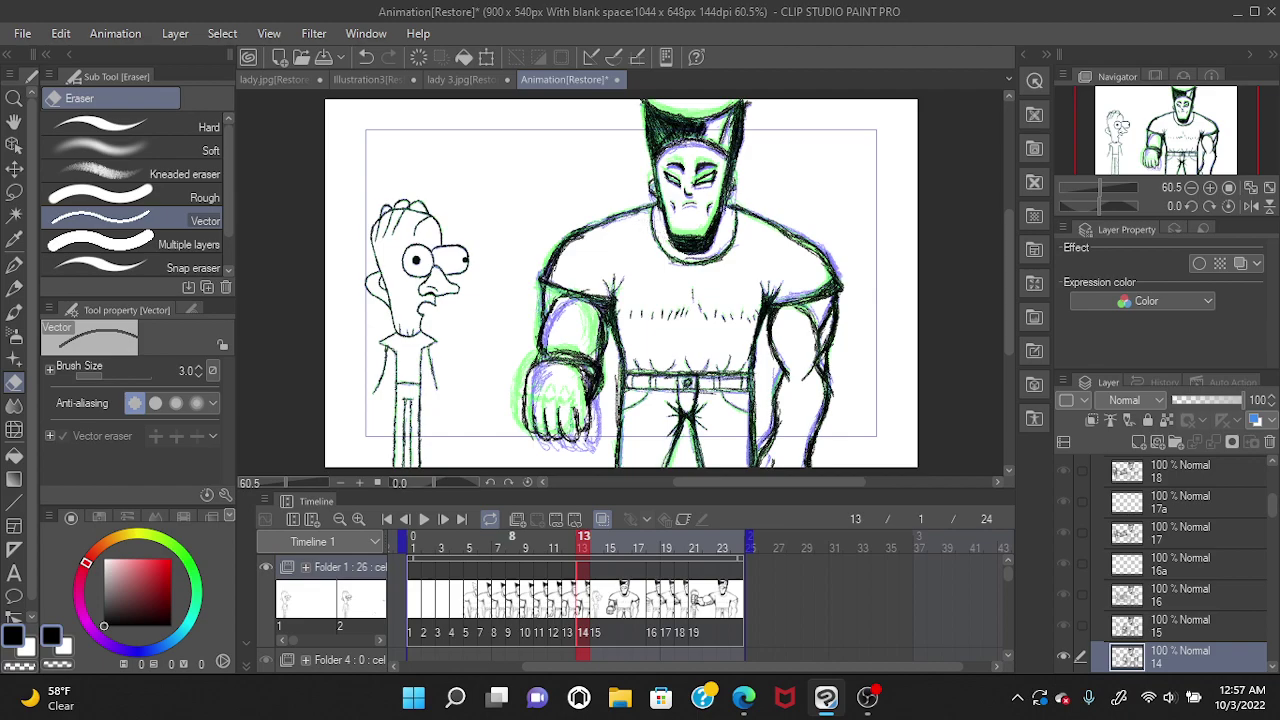
click(567, 606)
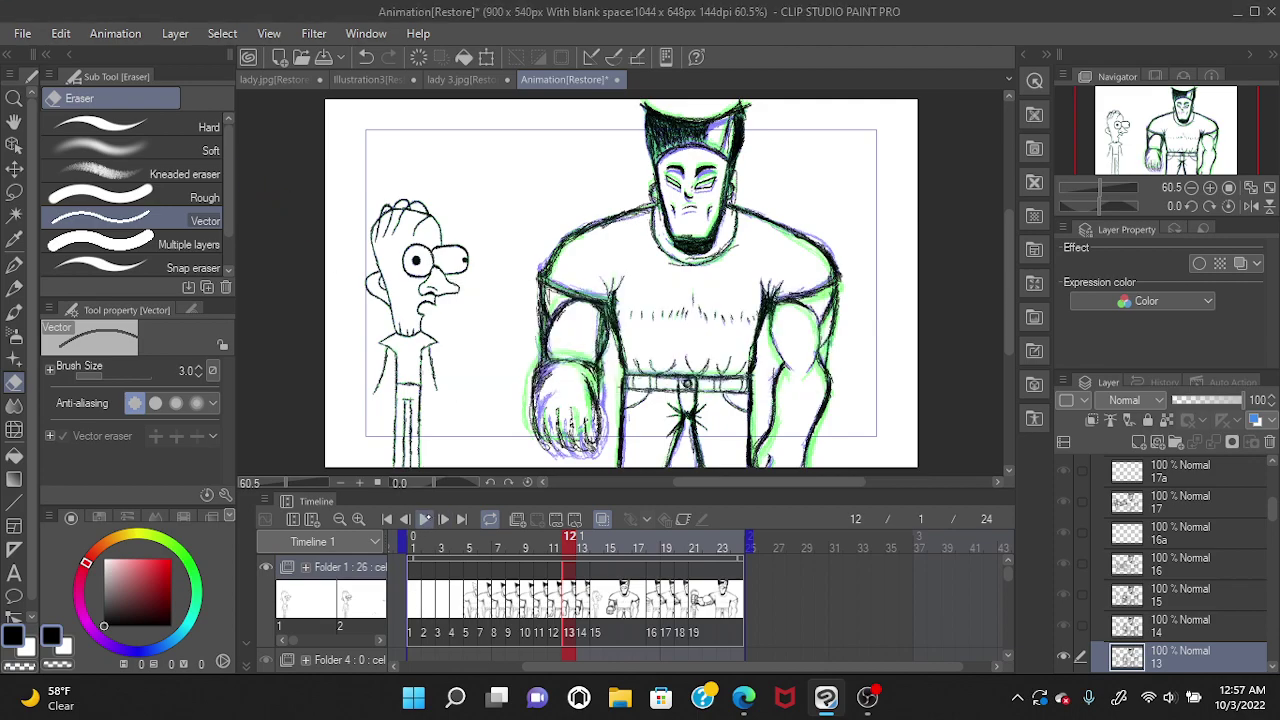
click(426, 520)
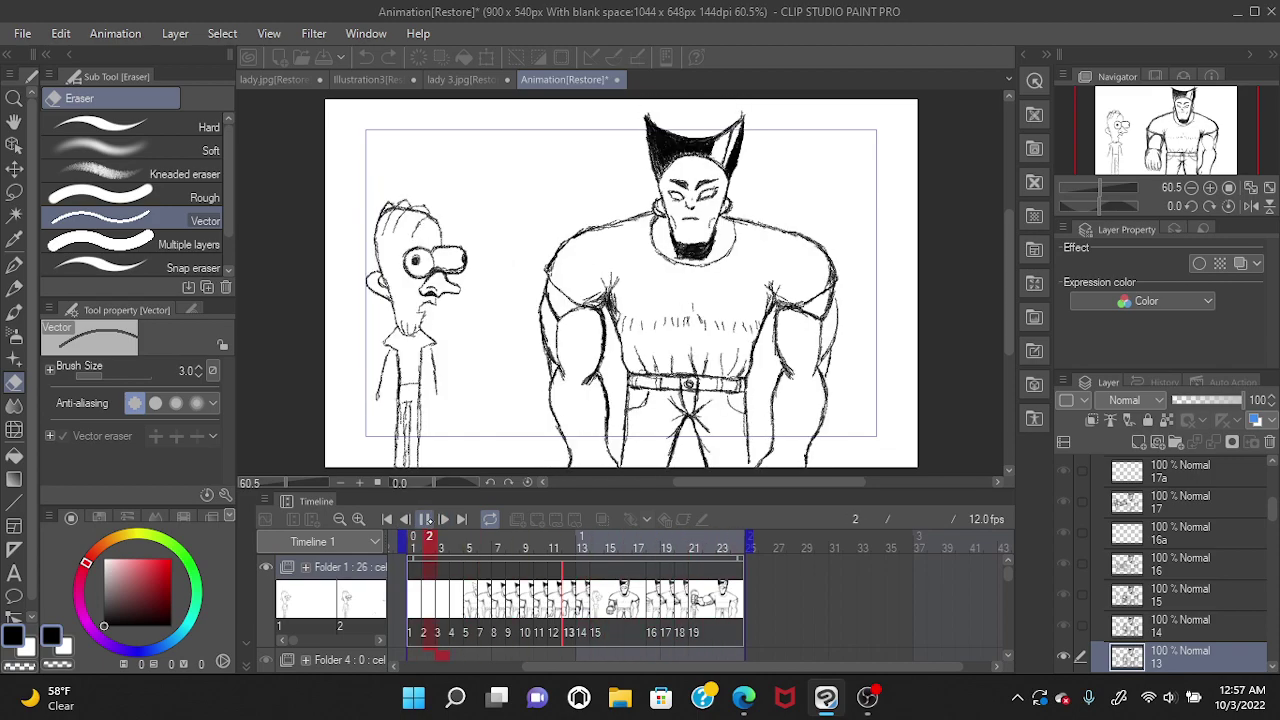
key(Return)
Add Pencil strokes to the neck shading under the muscular man's chin on drawing 17 at frame 19.
click(625, 585)
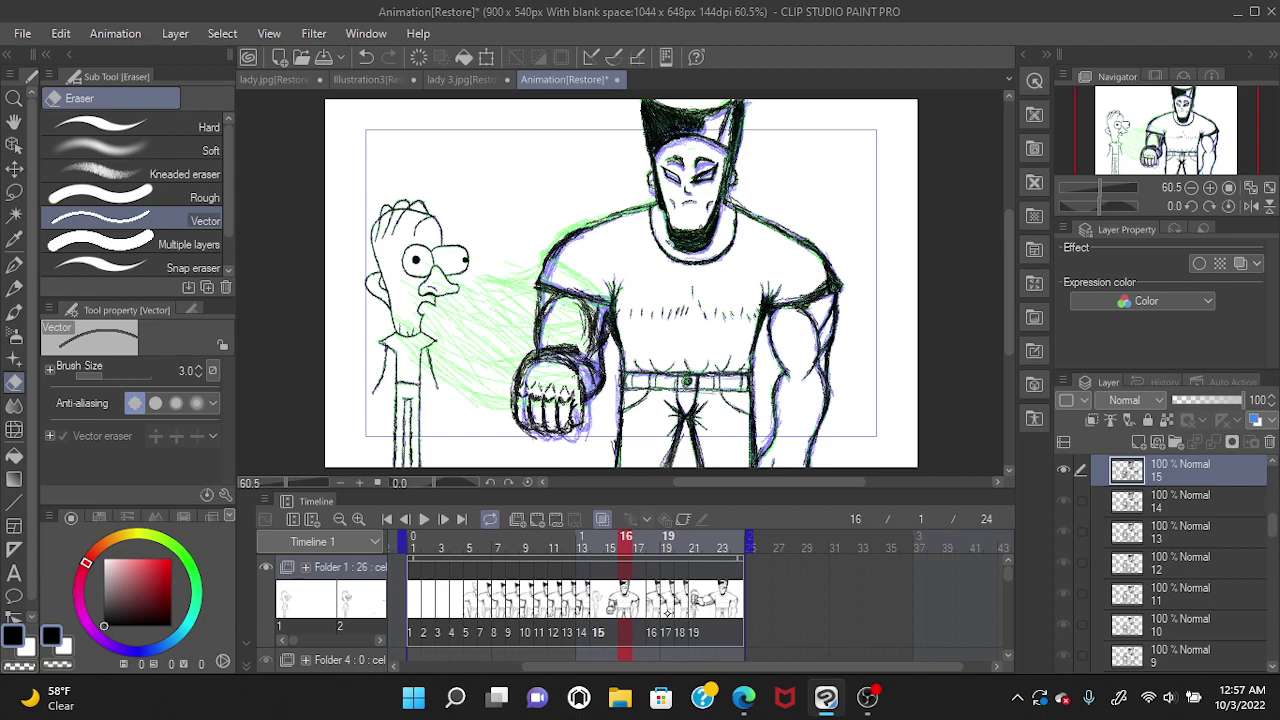
click(655, 572)
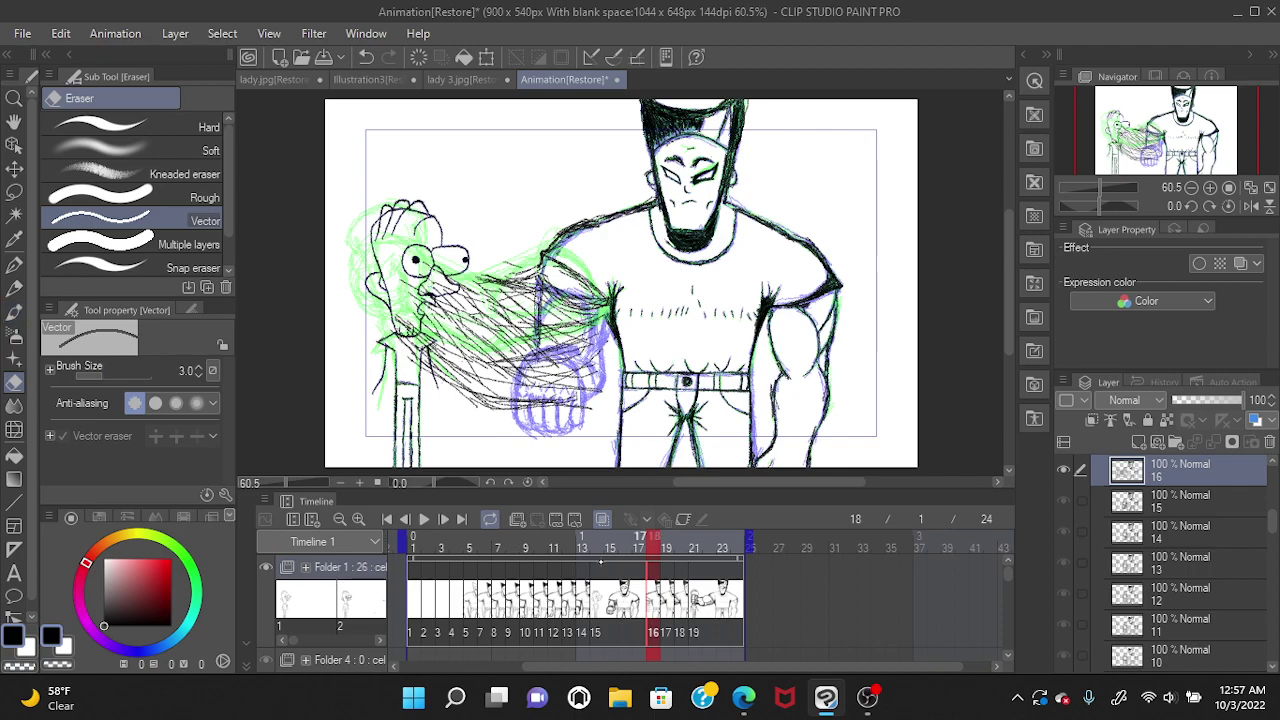
click(14, 288)
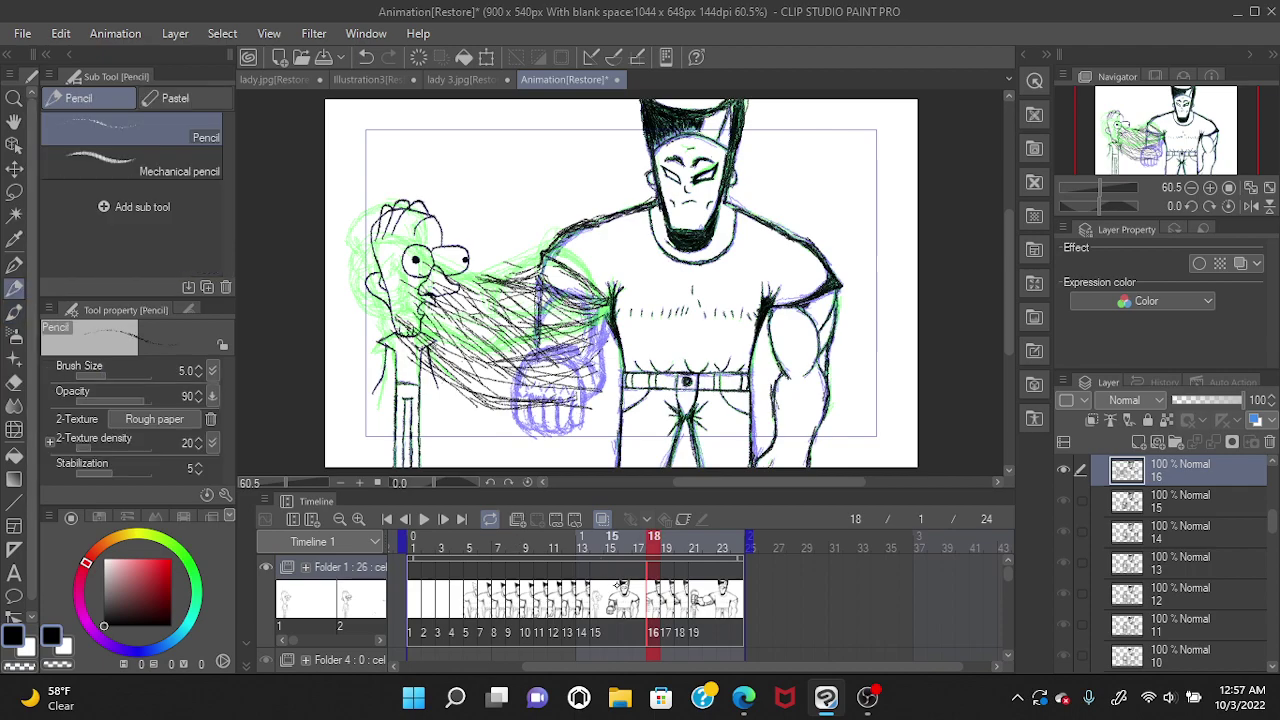
click(666, 537)
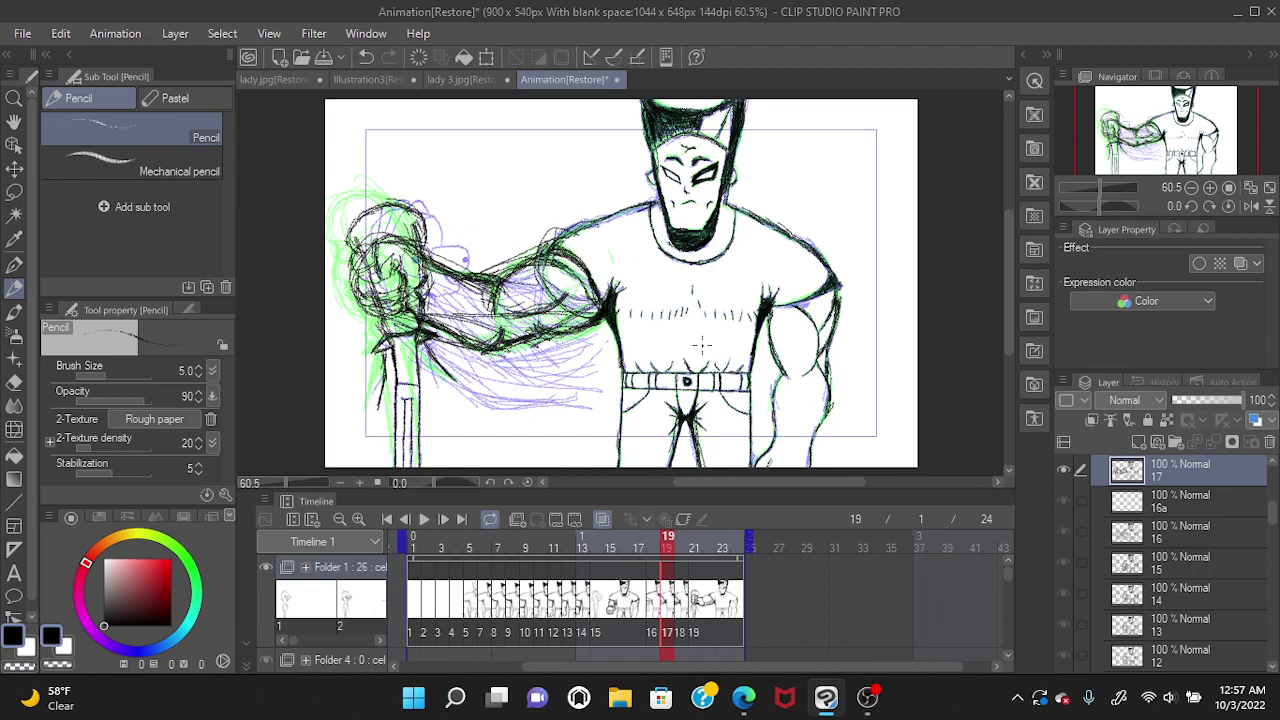
drag(702, 234, 710, 250)
Extend the Pencil shading under the muscular man's chin on drawing 18 at frame 20 and drawing 19 at frame 22.
key(Right)
drag(688, 246, 712, 252)
key(Right)
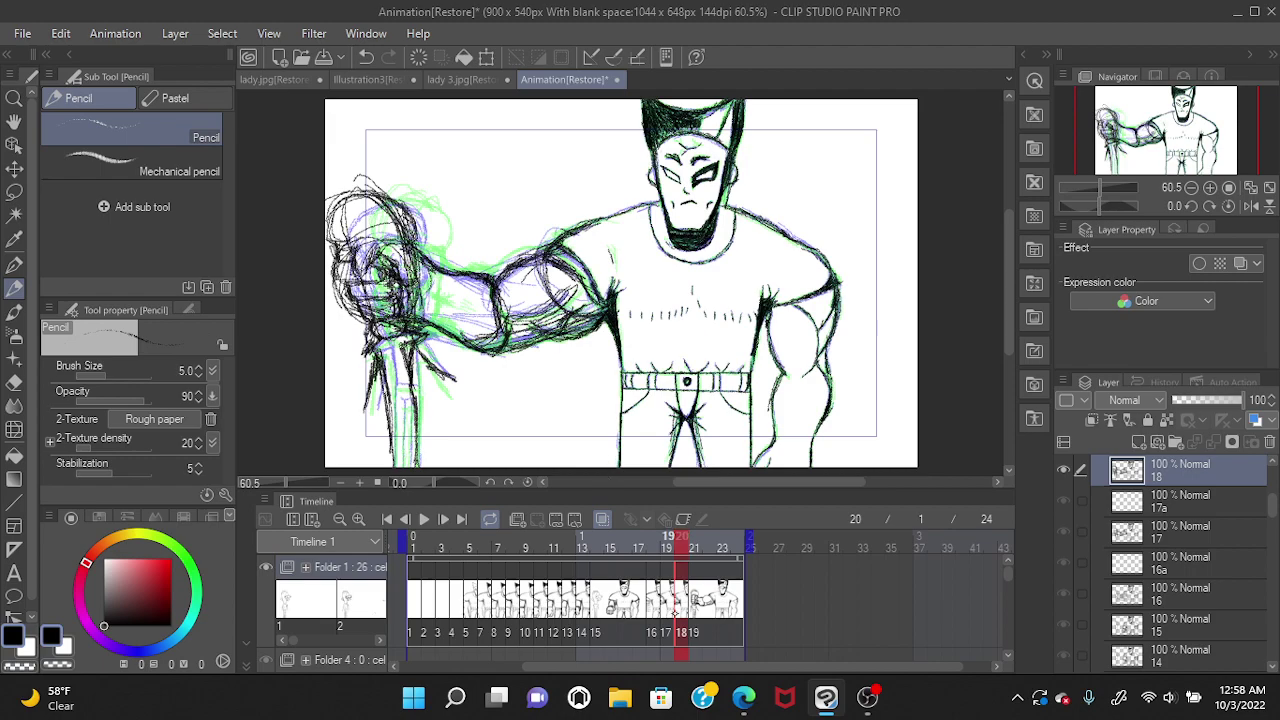
key(Right)
mouse_move(696, 236)
mouse_down()
mouse_move(708, 258)
mouse_move(716, 244)
mouse_move(706, 252)
mouse_up()
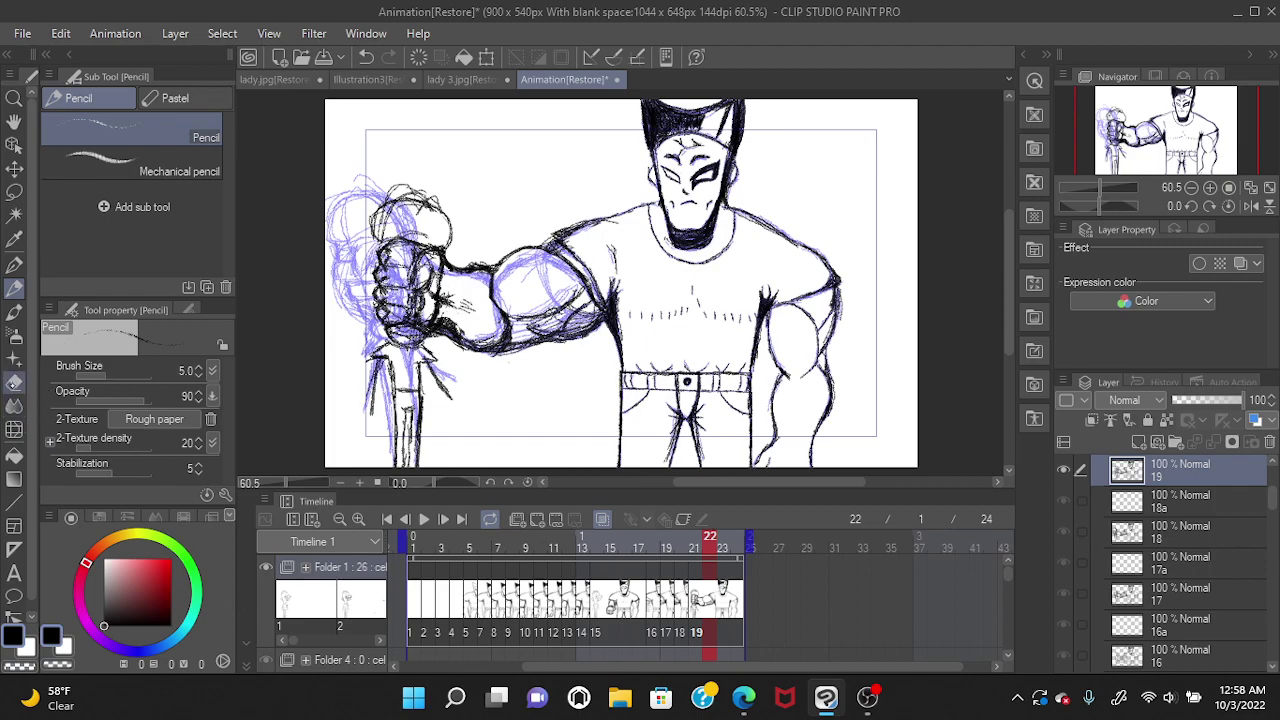
Choose the Vector eraser and undo the last strokes on drawing 19 at frame 22, comparing with a redo.
click(14, 382)
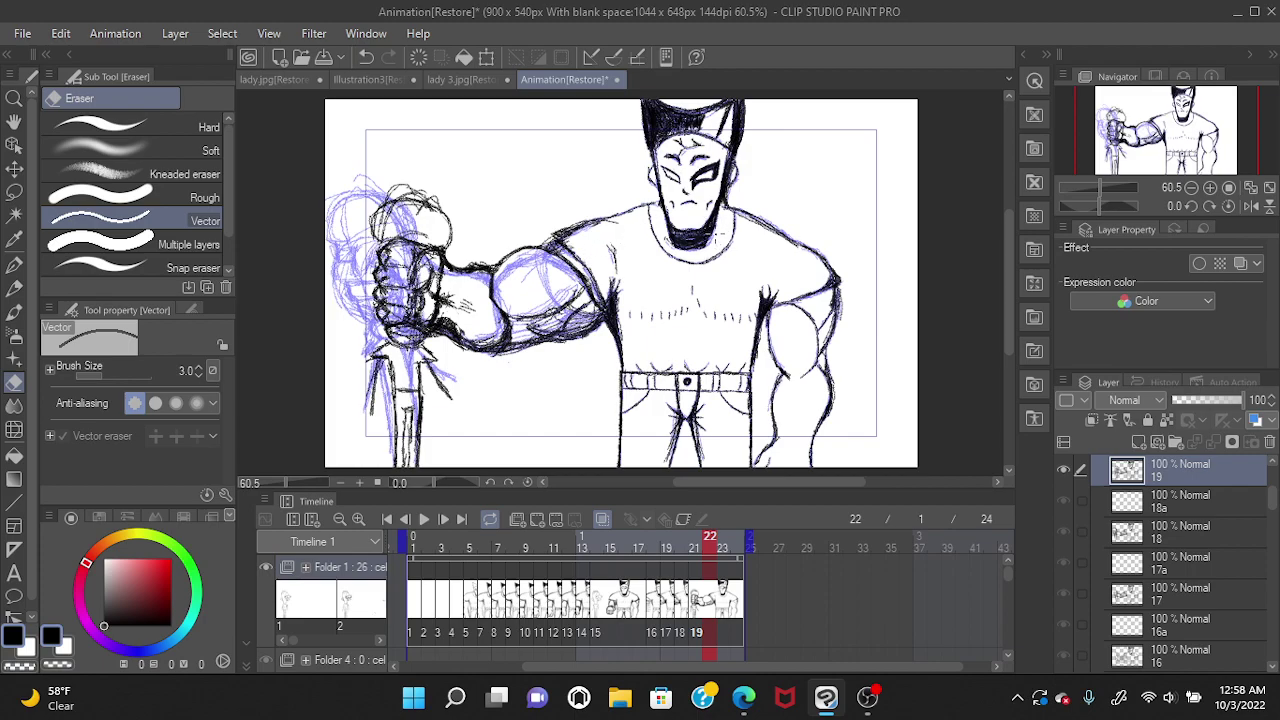
key(ctrl+z)
key(ctrl+z)
key(ctrl+y)
key(ctrl+z)
Check drawing 18 at frame 20, and play back the animation and stop it.
click(680, 602)
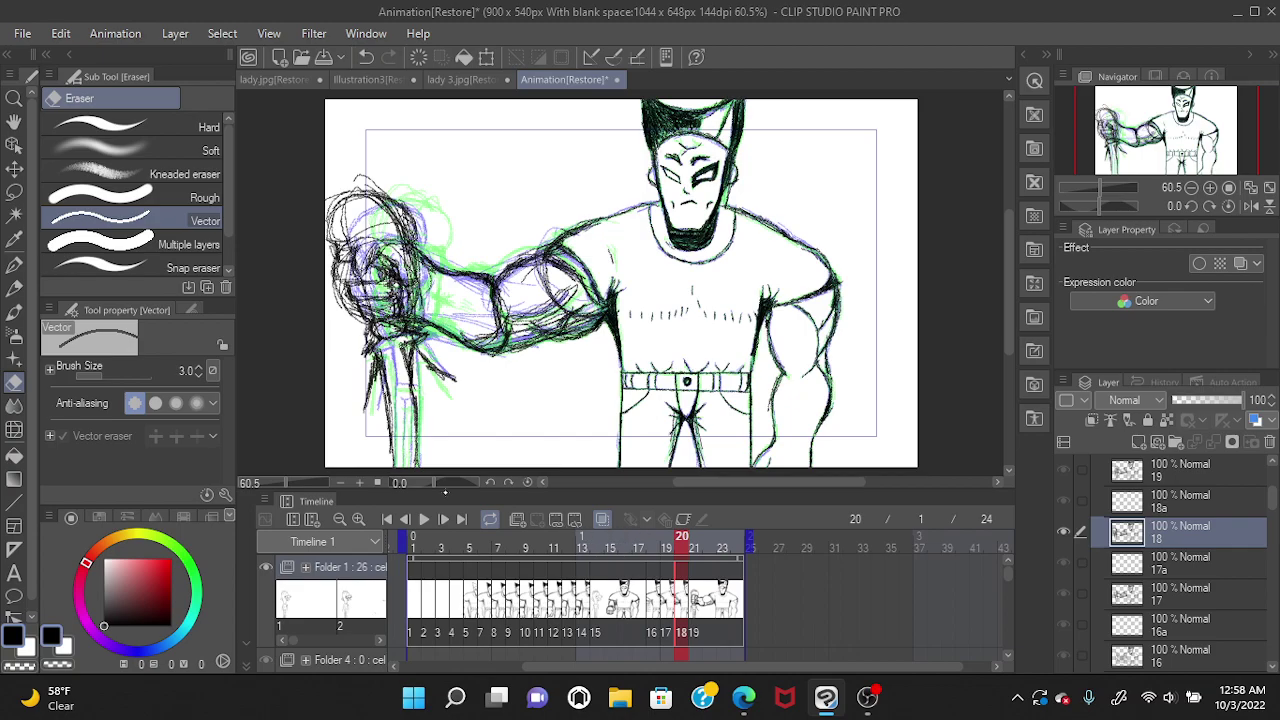
click(424, 519)
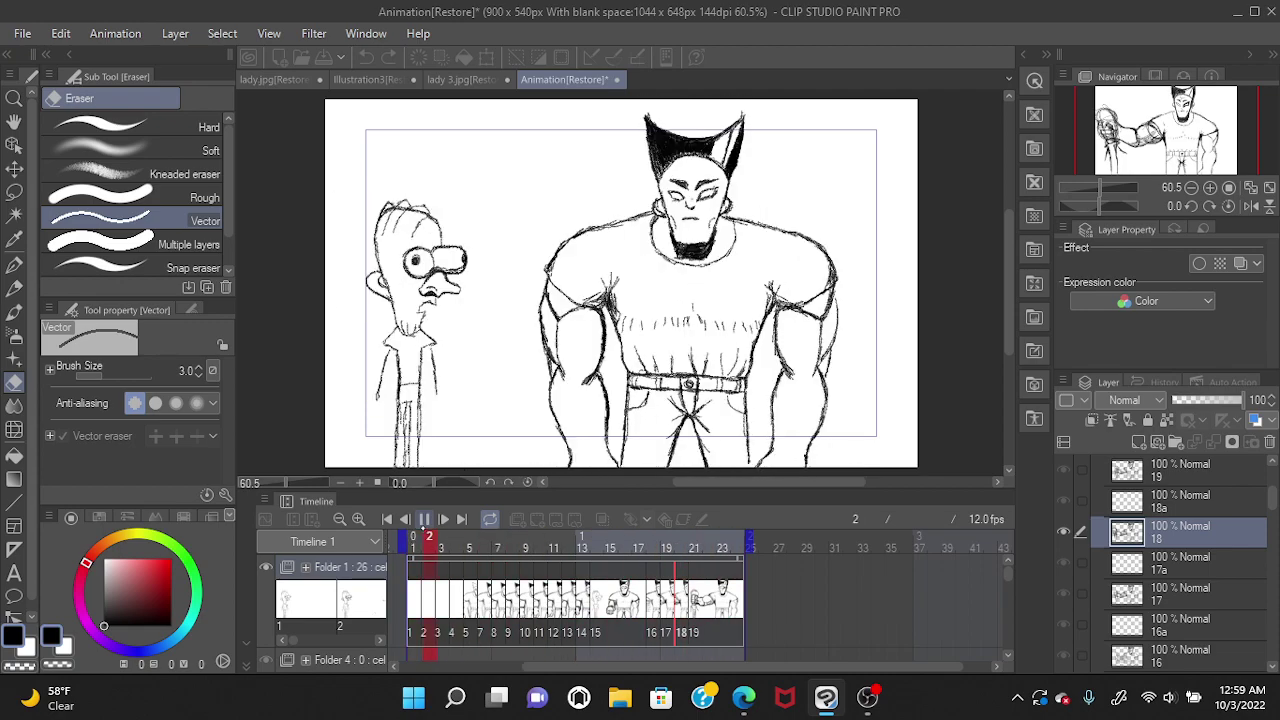
key(space)
Compare the muscular man's neck shading across drawings 17, 18 and 19 at frames 19, 20 and 22.
click(692, 550)
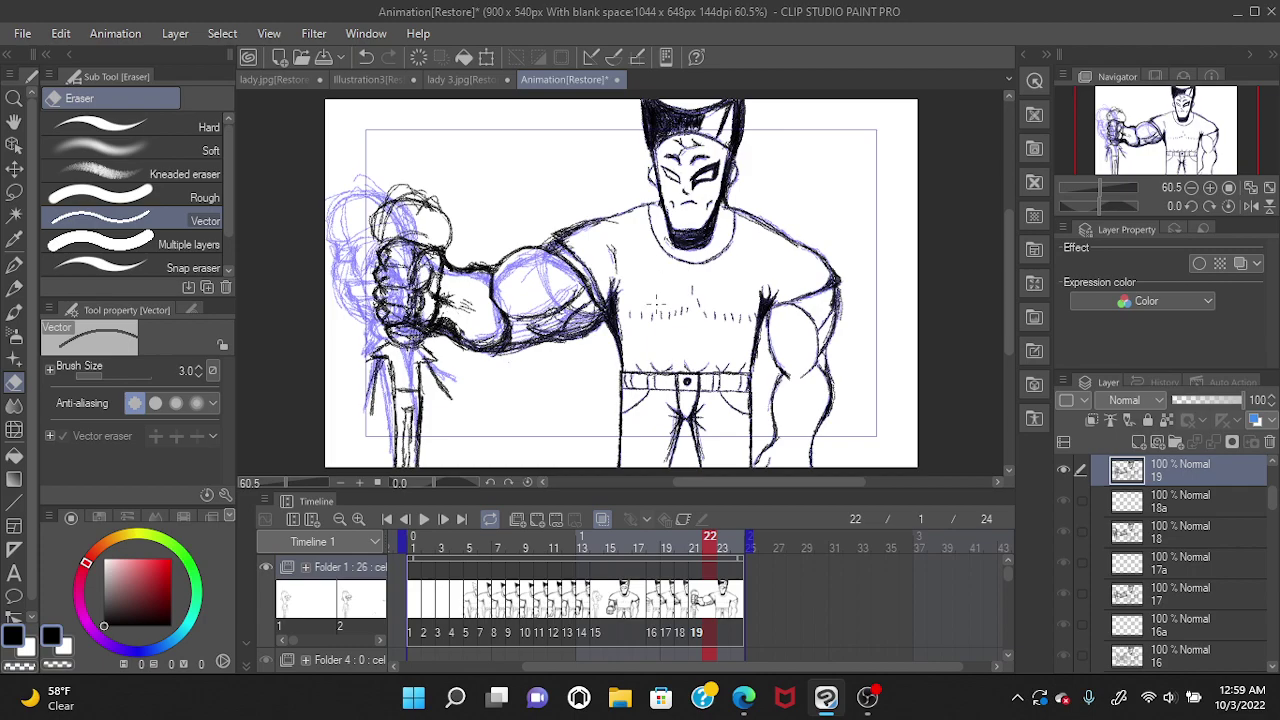
click(681, 537)
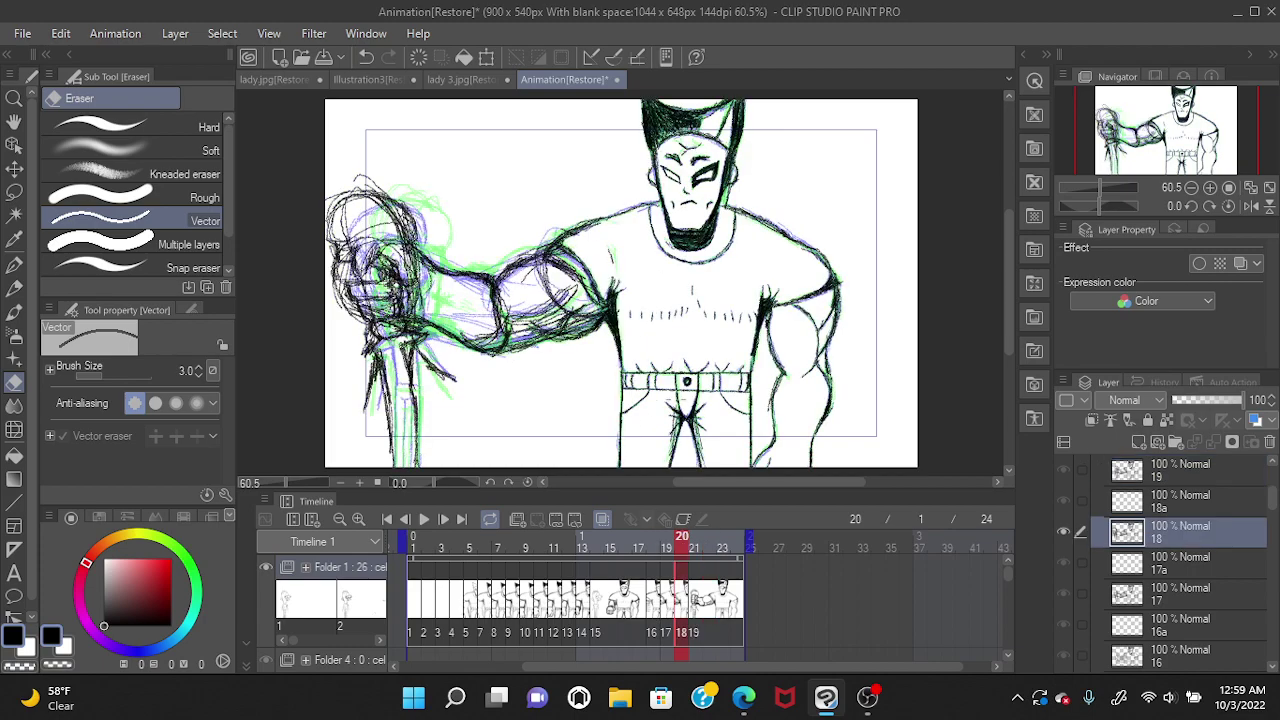
click(667, 537)
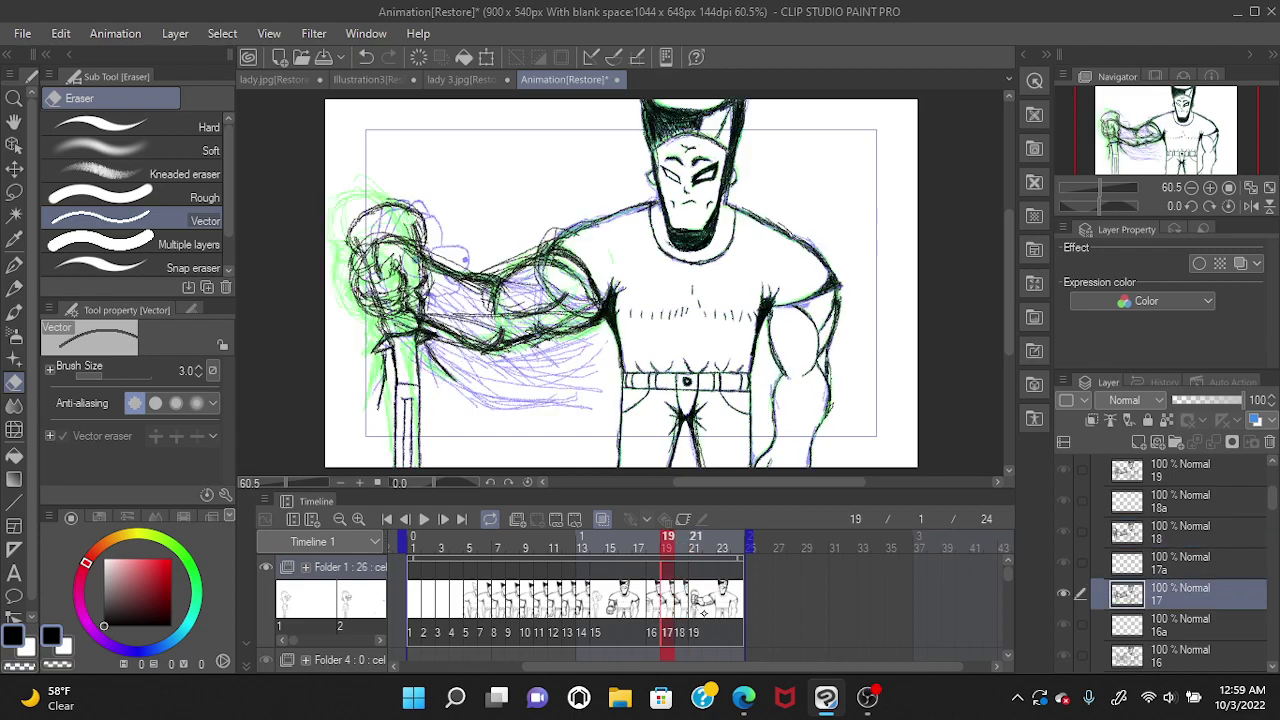
click(709, 537)
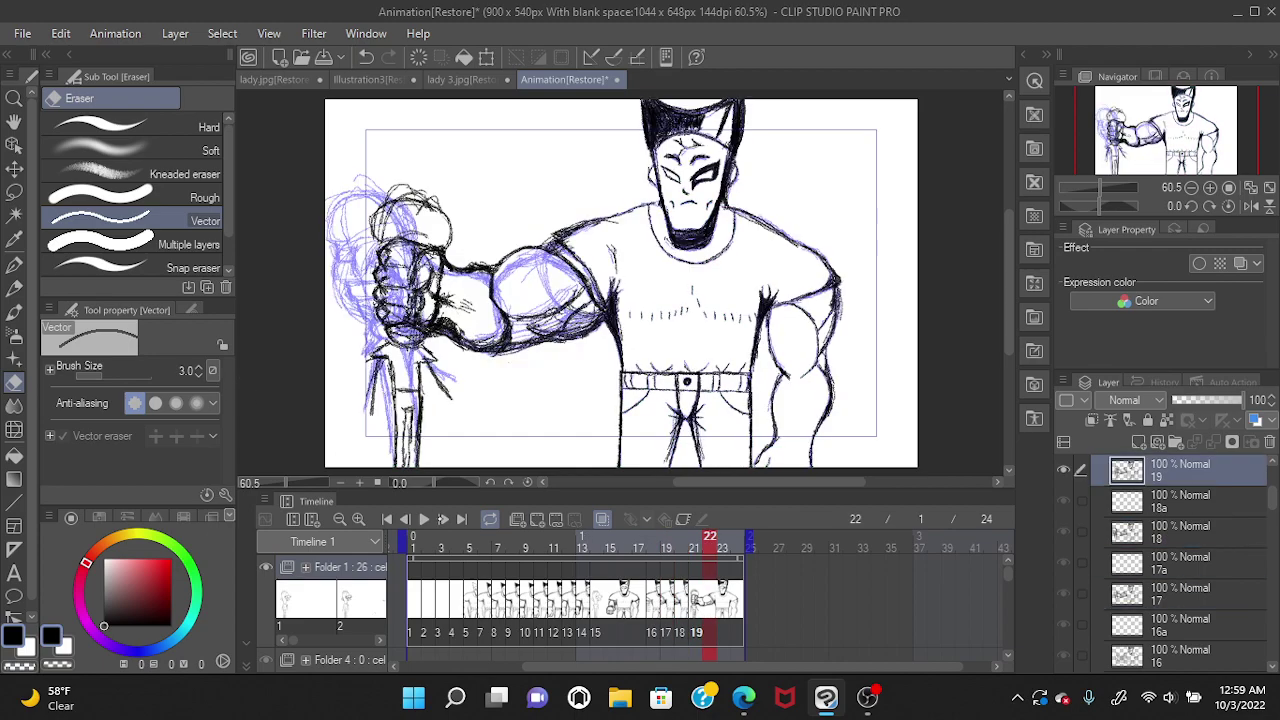
key(Left)
key(Left)
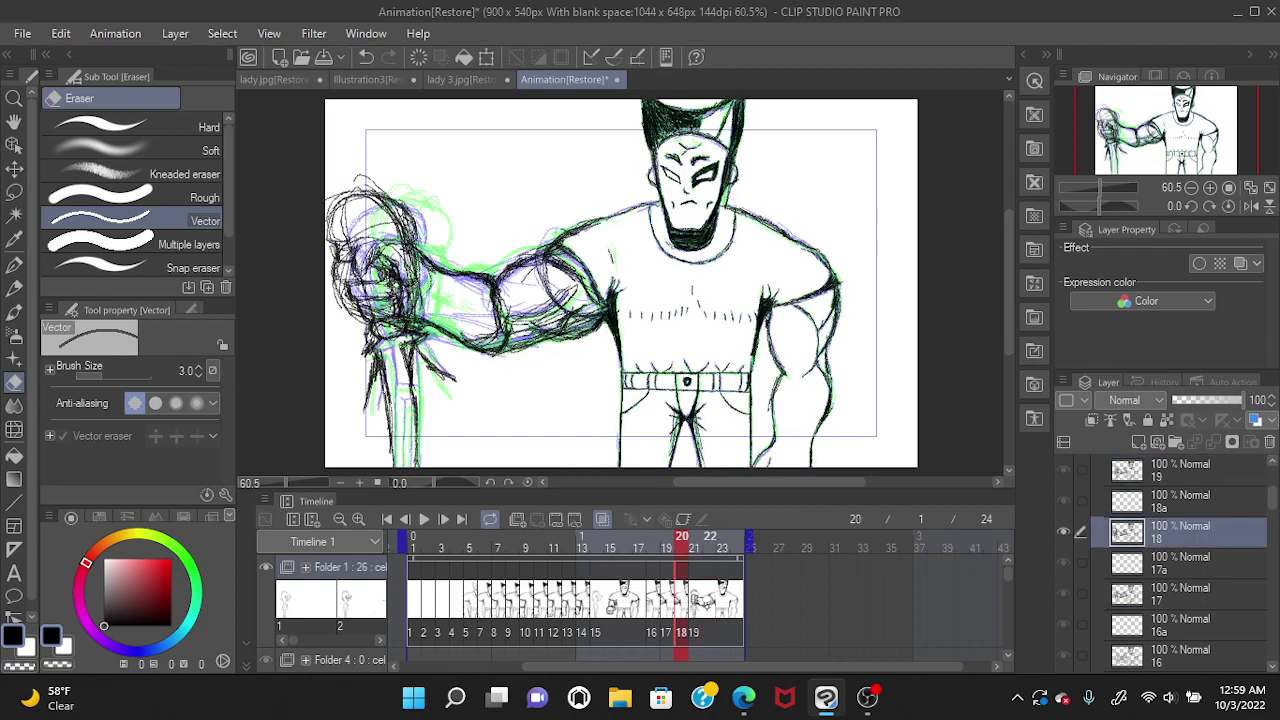
key(Right)
key(Right)
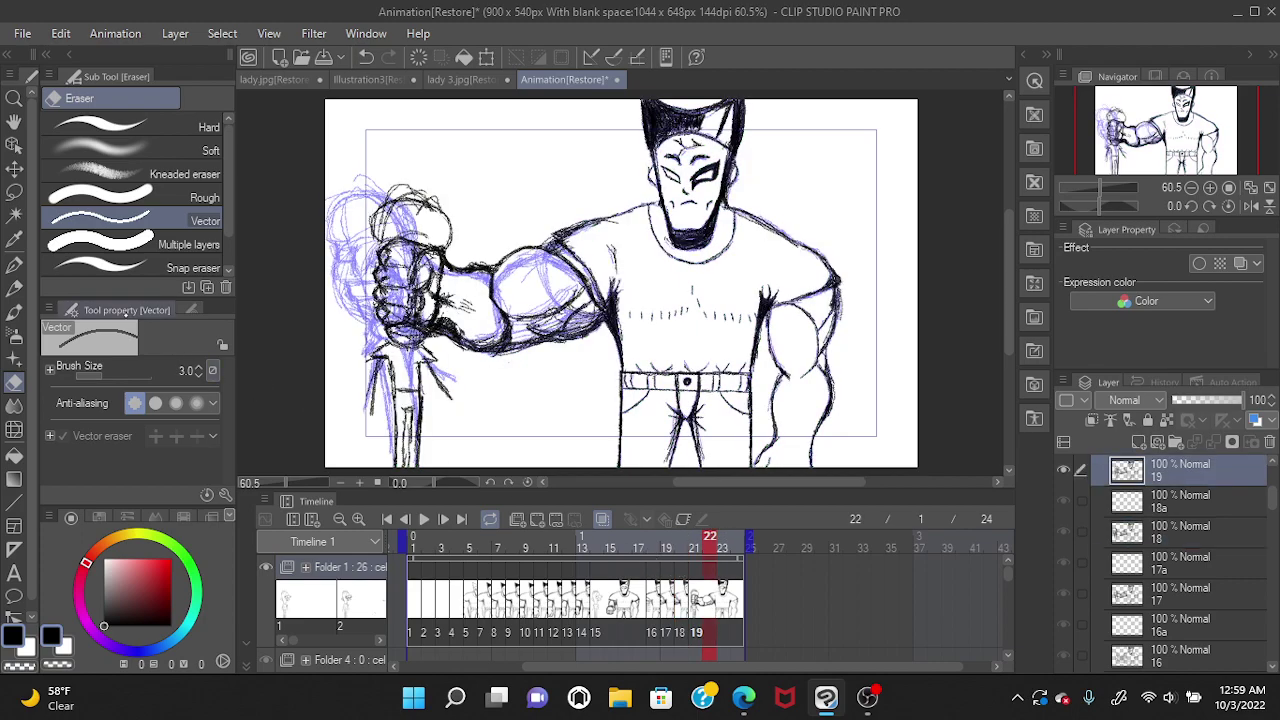
Try short Pencil strokes in the neck shading under the muscular man's chin on drawing 19 at frame 22.
click(14, 287)
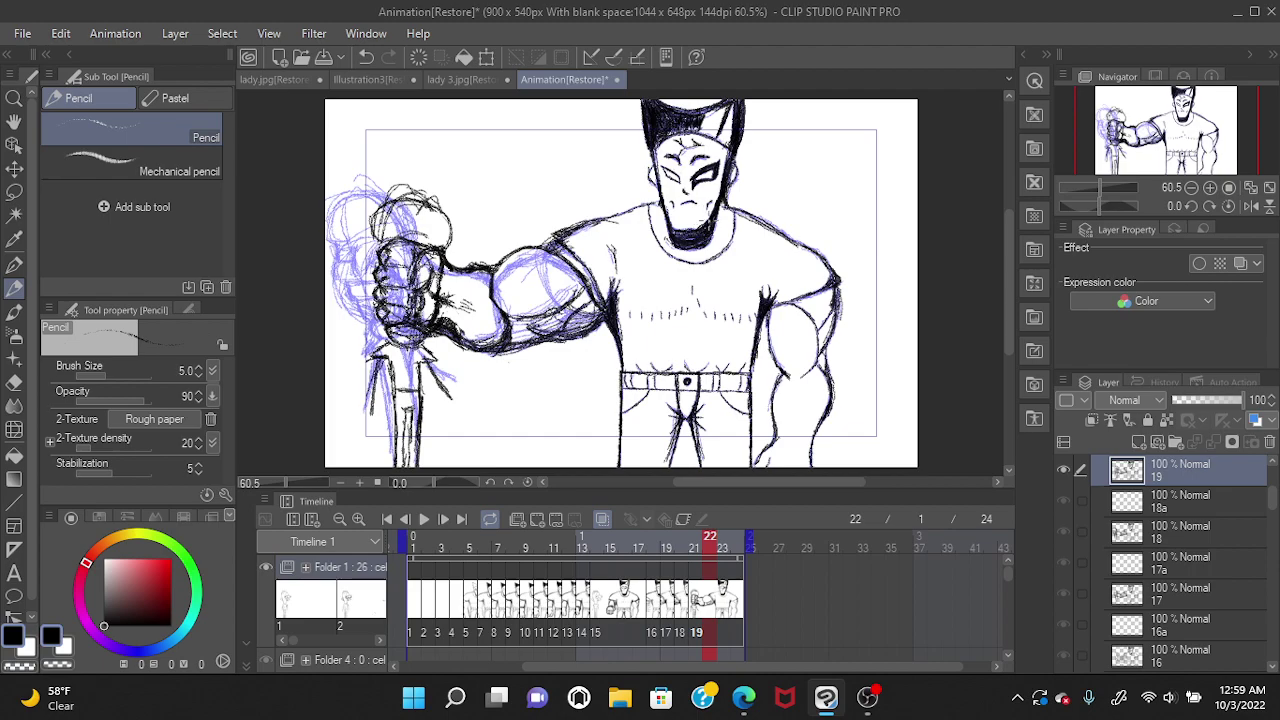
click(366, 57)
drag(704, 222, 708, 230)
click(366, 57)
drag(704, 220, 700, 240)
click(366, 57)
drag(704, 220, 706, 236)
click(683, 607)
click(713, 610)
click(366, 57)
key(ctrl+z)
Play back the animation, stop it and go to frame 24.
click(424, 519)
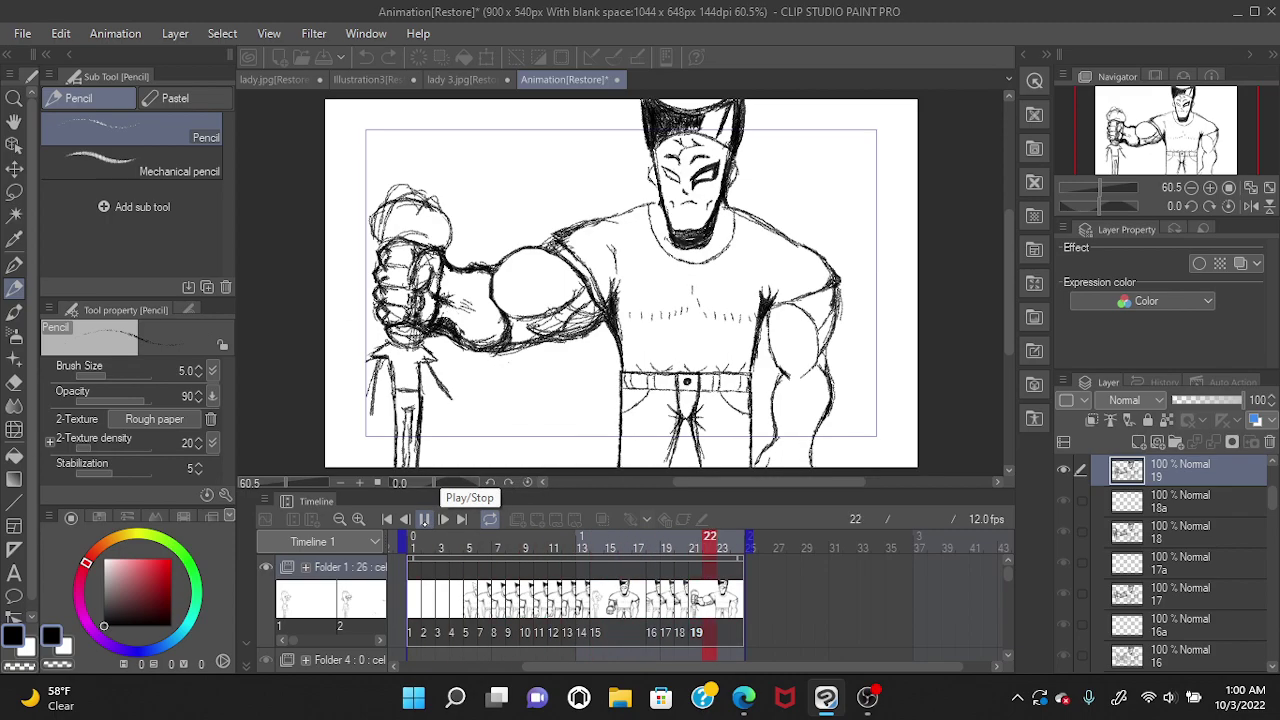
click(424, 519)
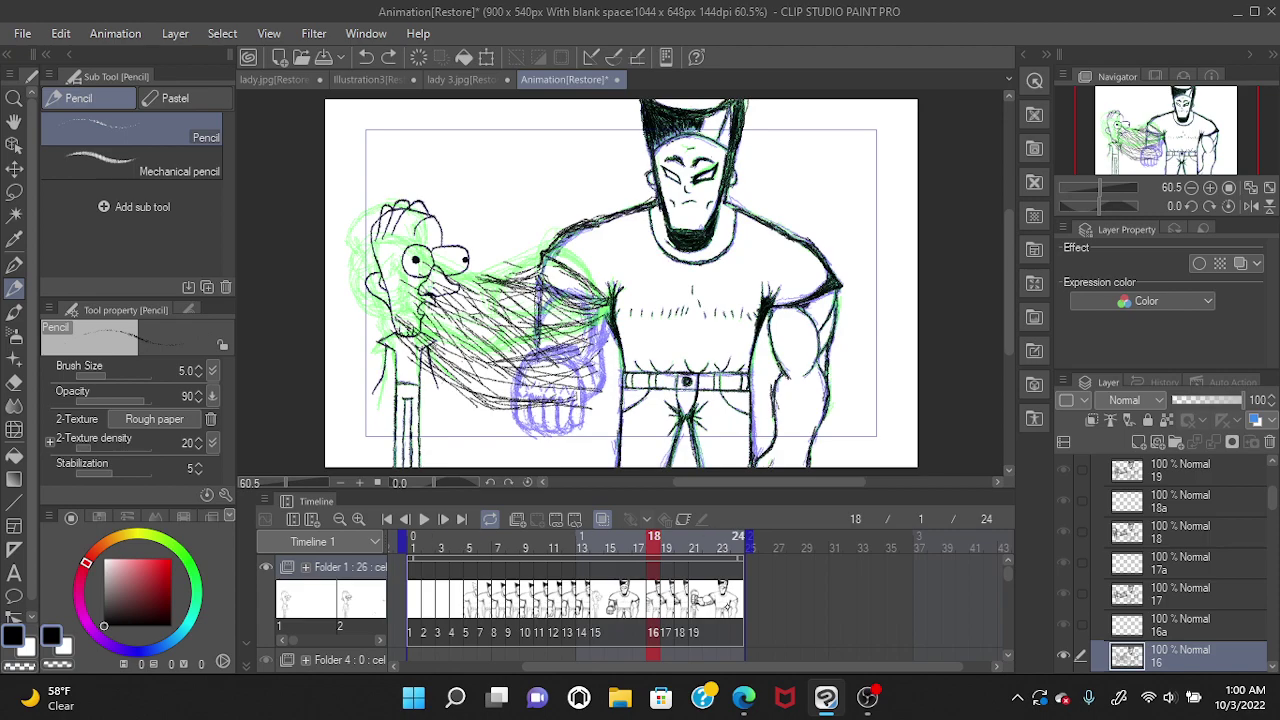
click(738, 537)
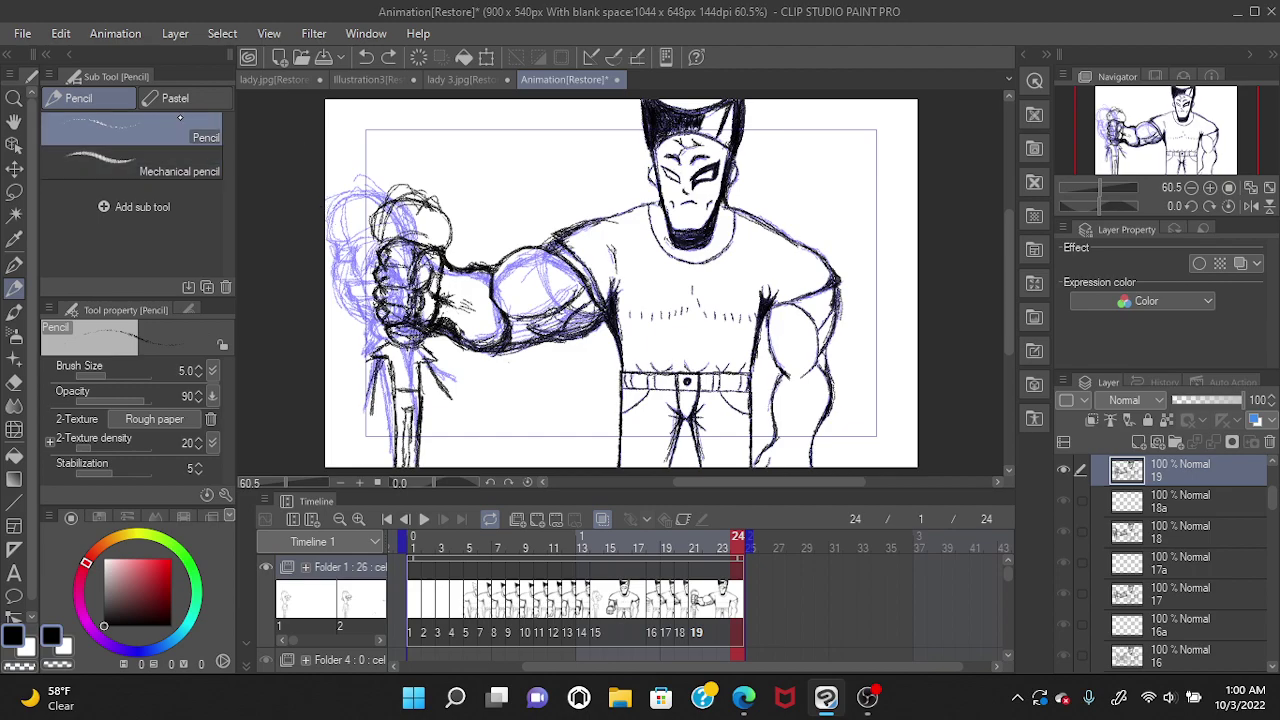
Start exporting the animation as an animated GIF and look through the existing files in the Pictures folder.
click(22, 34)
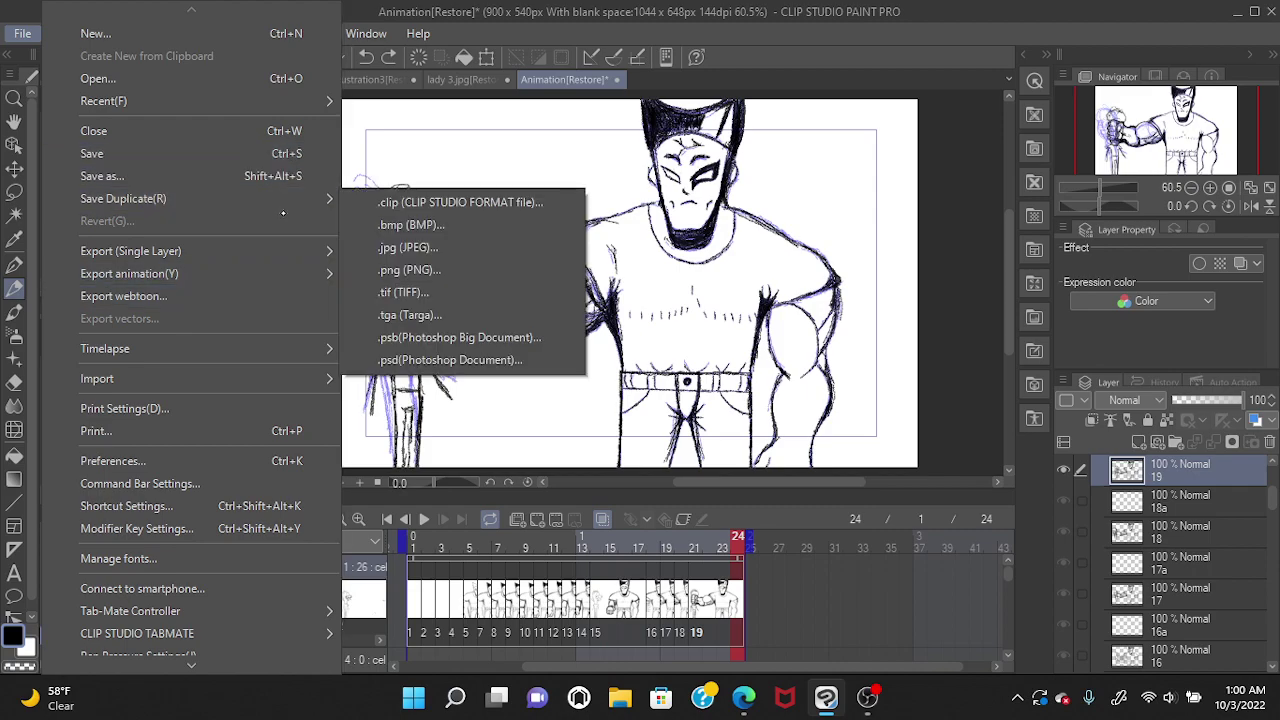
mouse_move(234, 278)
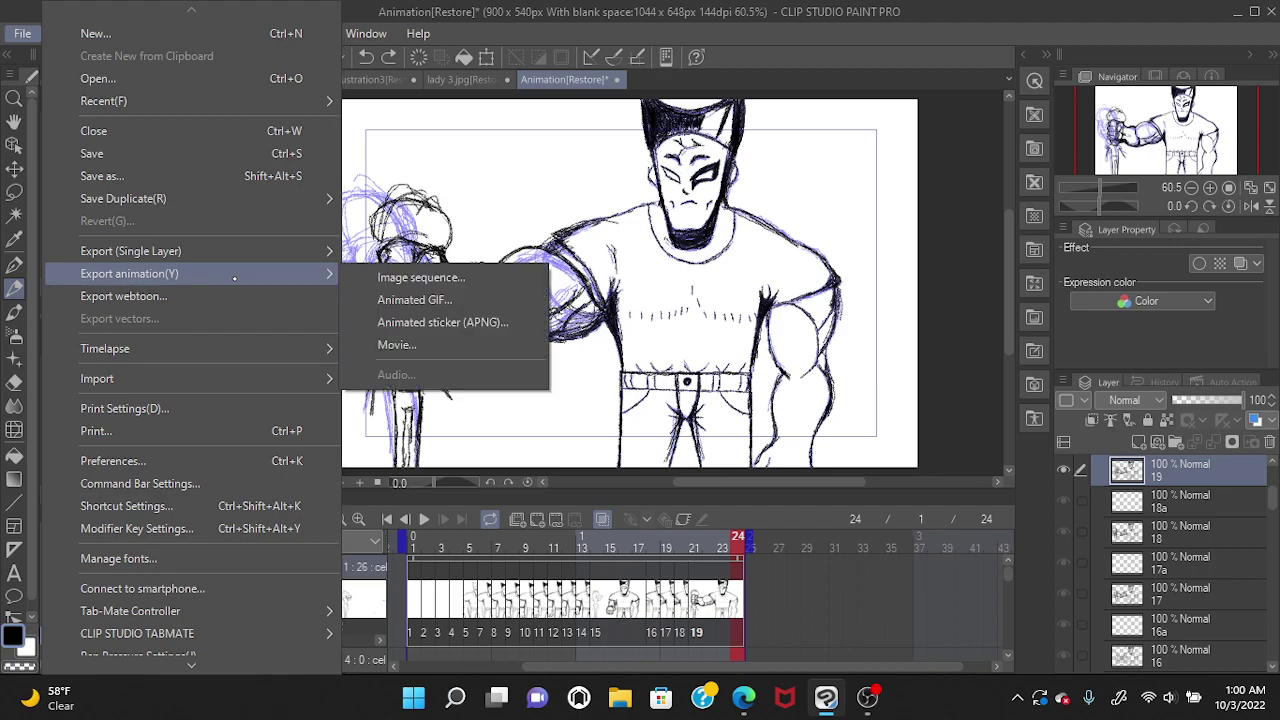
click(402, 302)
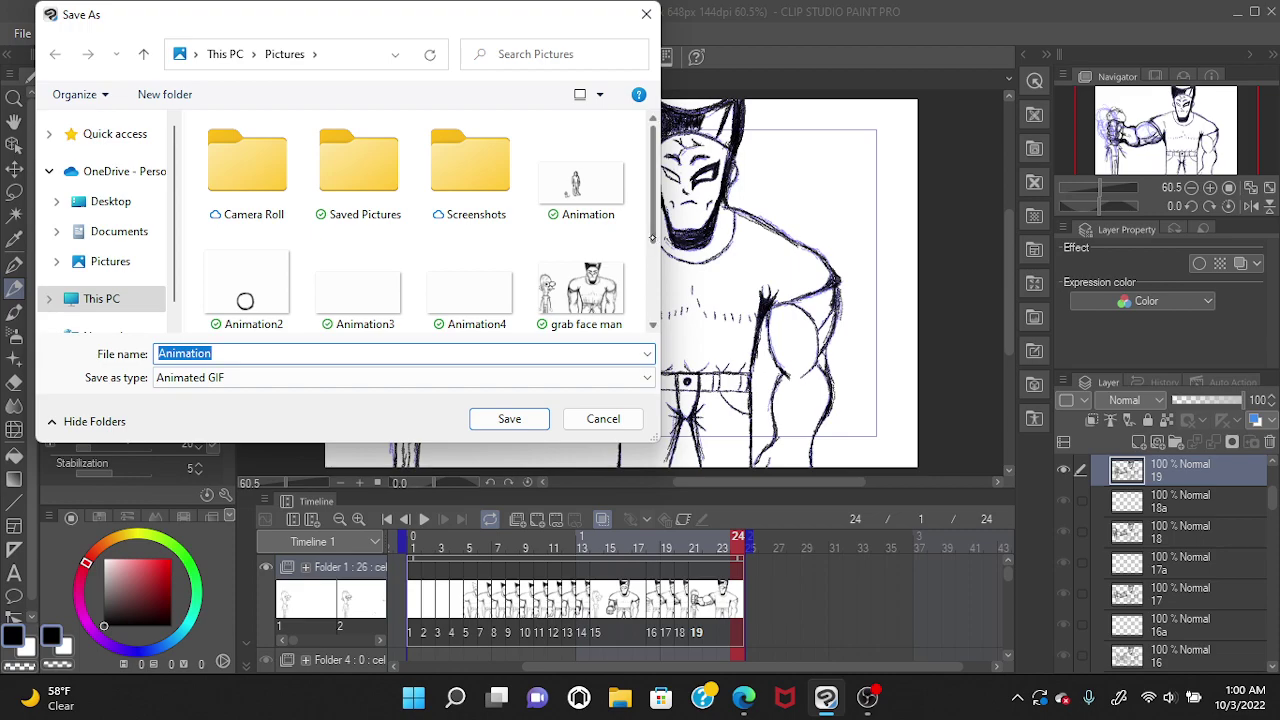
scroll(650, 240, down, 2)
drag(650, 278, 617, 307)
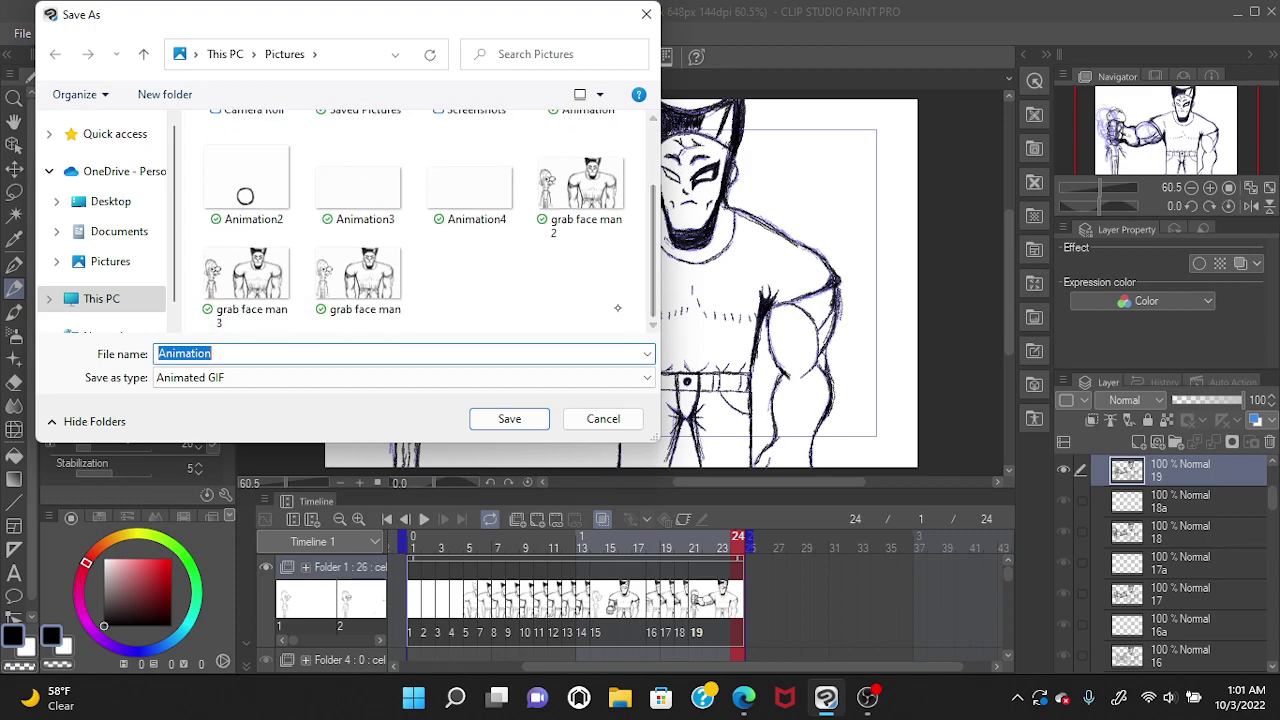
Save the animated GIF in the Pictures folder under the name grab face man 4.
click(337, 356)
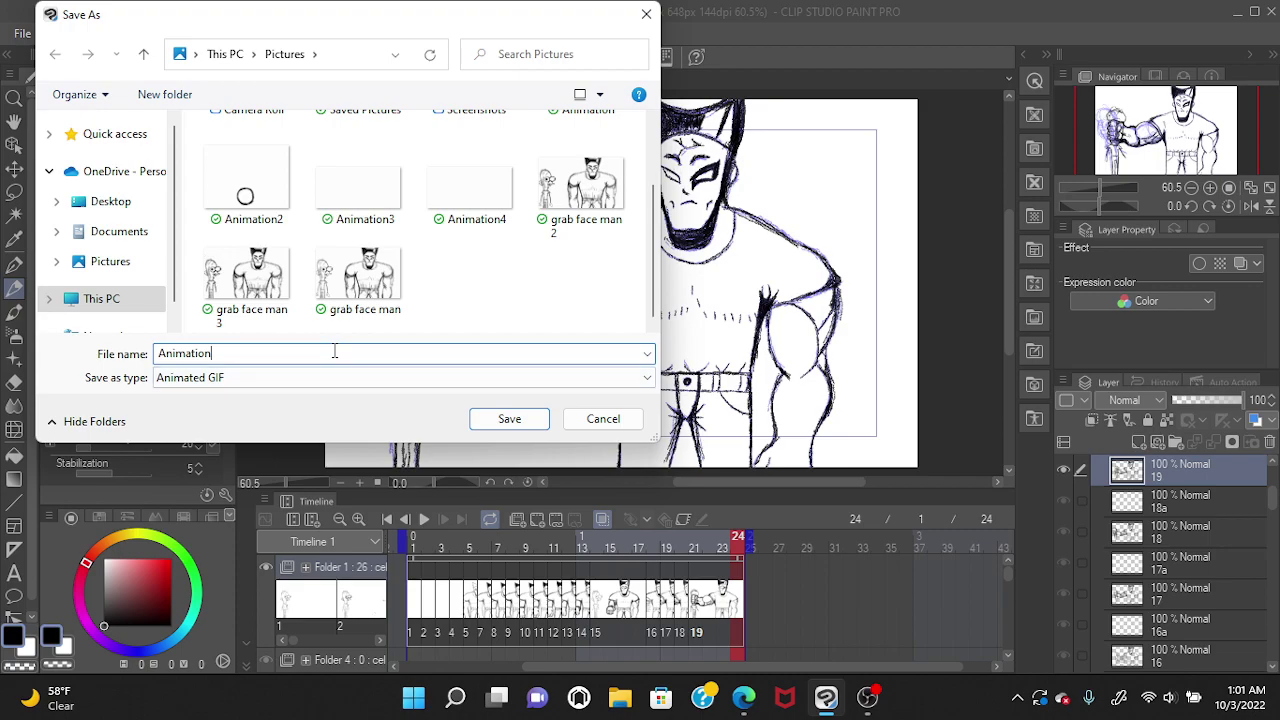
key(BackSpace)
key(BackSpace)
key(BackSpace)
key(BackSpace)
key(BackSpace)
key(BackSpace)
key(BackSpace)
key(BackSpace)
key(BackSpace)
text(grab face man 4)
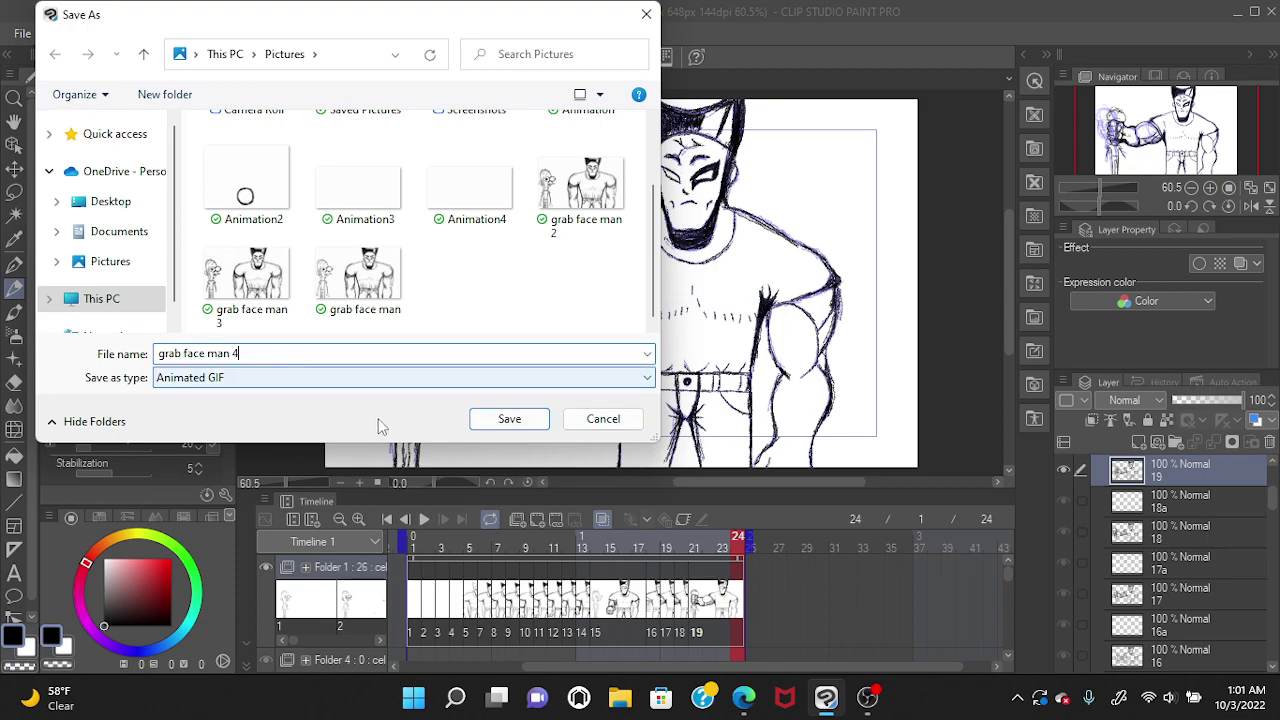
click(509, 420)
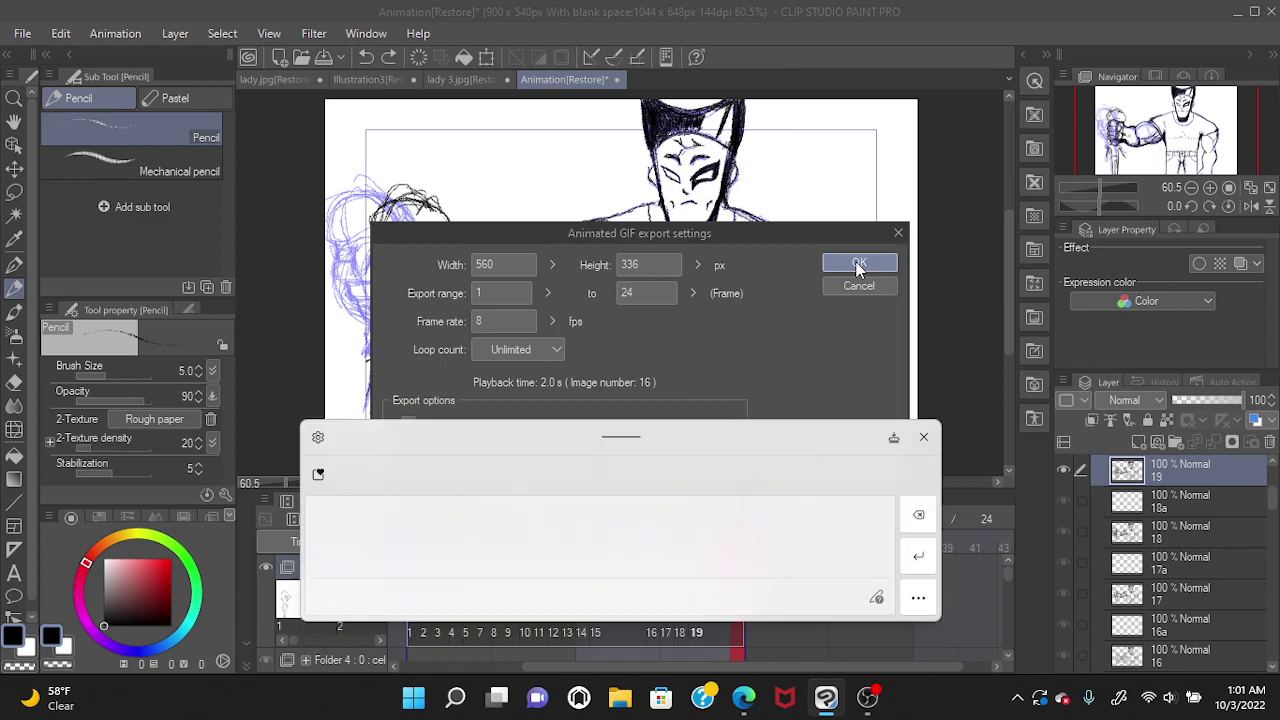
Export the GIF at 560 x 336 px, frames 1 to 24, 8 fps with unlimited looping, and close the handwriting input panel.
click(858, 264)
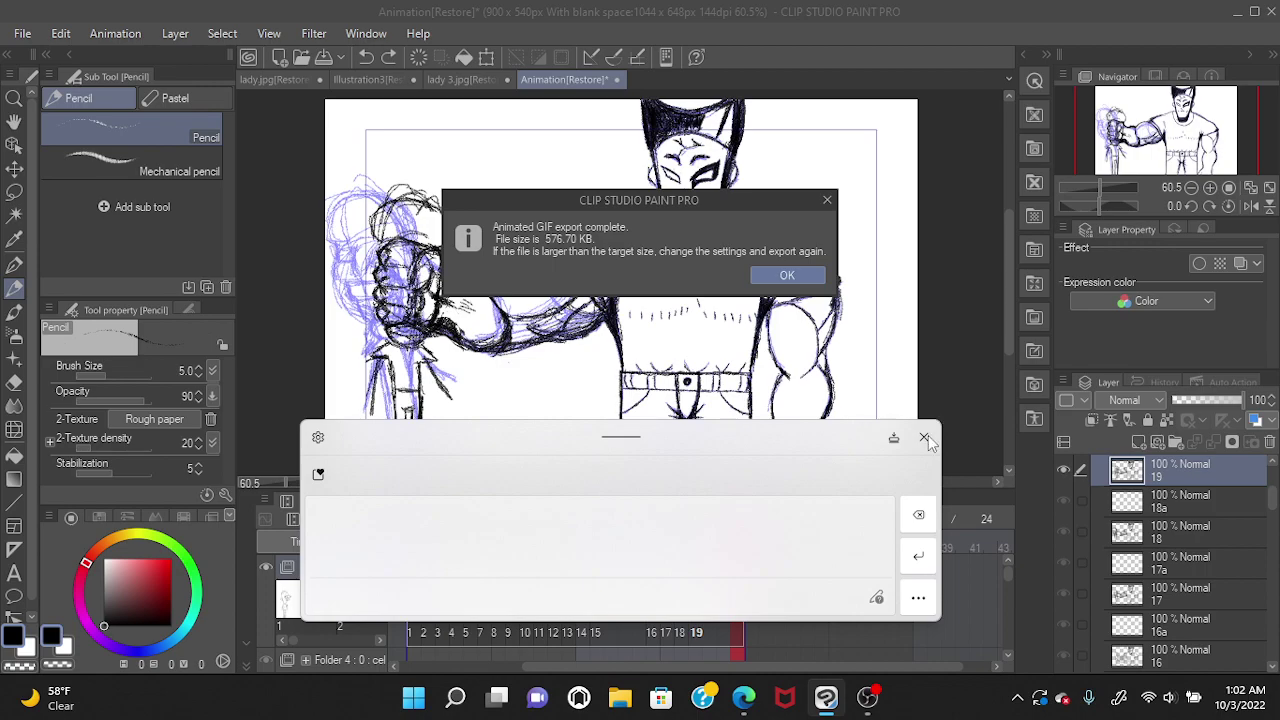
click(793, 276)
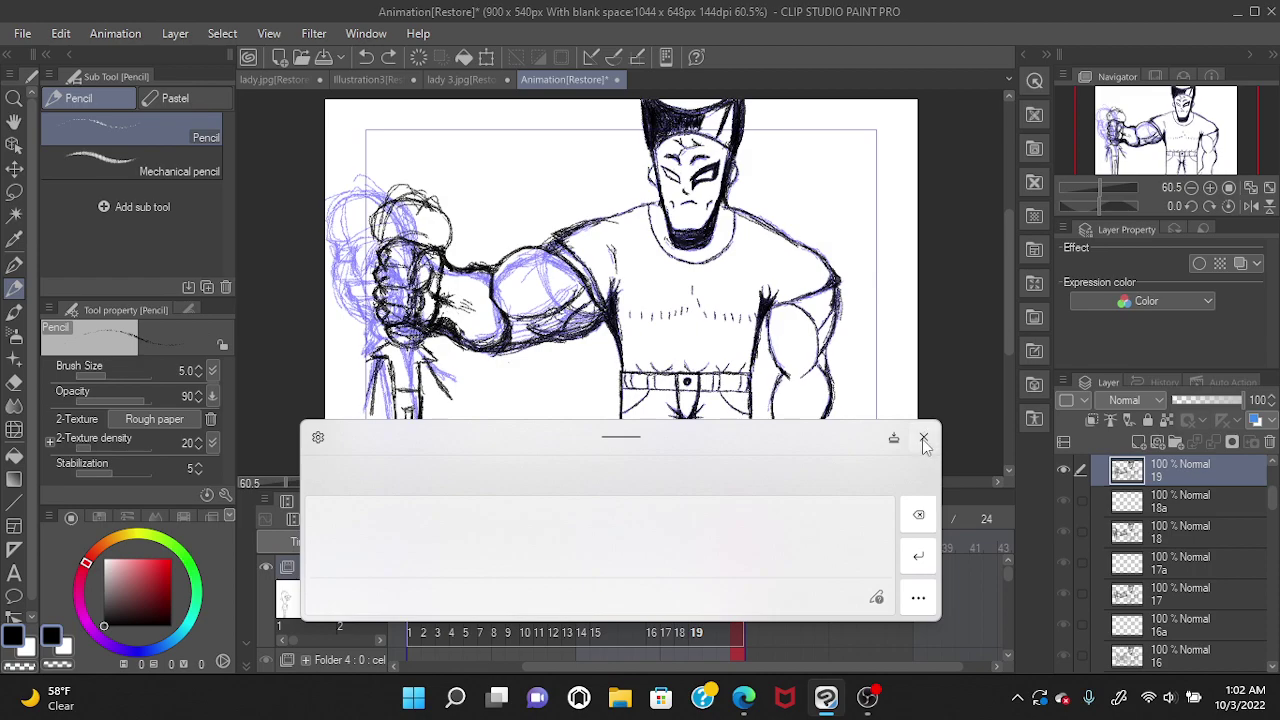
click(924, 438)
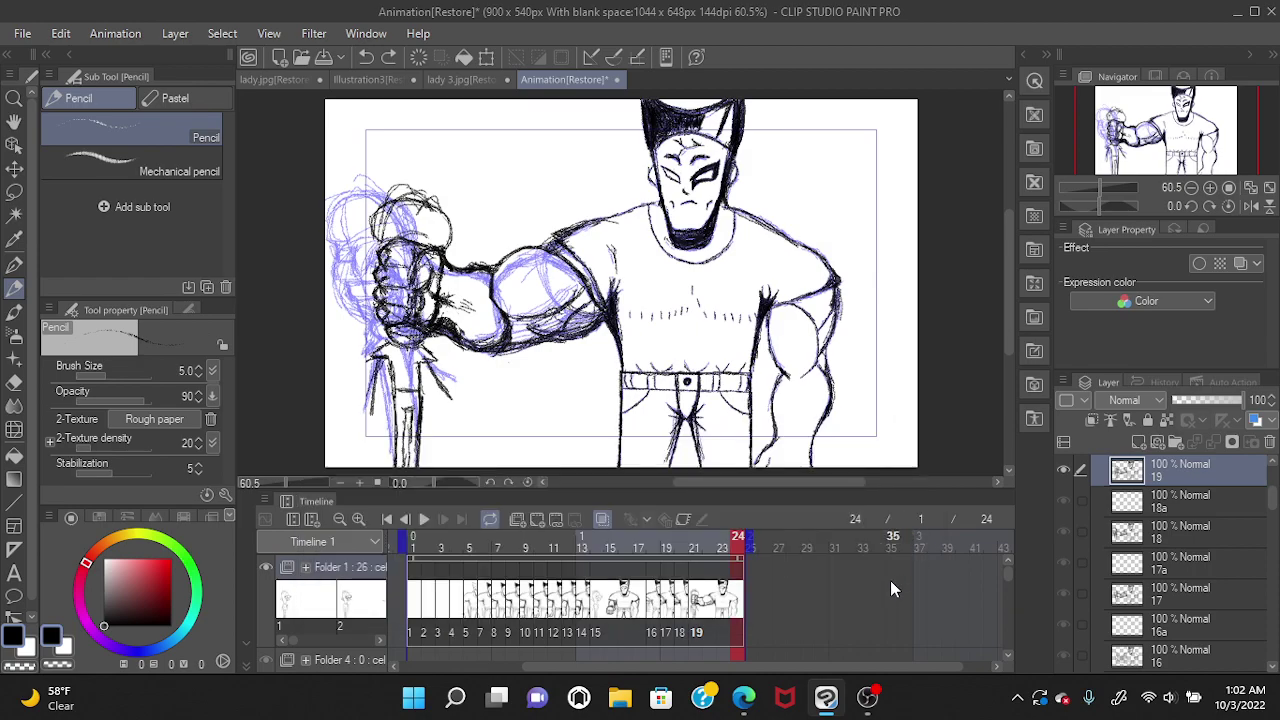
Play back the whole animation, stop it and switch to OBS.
click(424, 520)
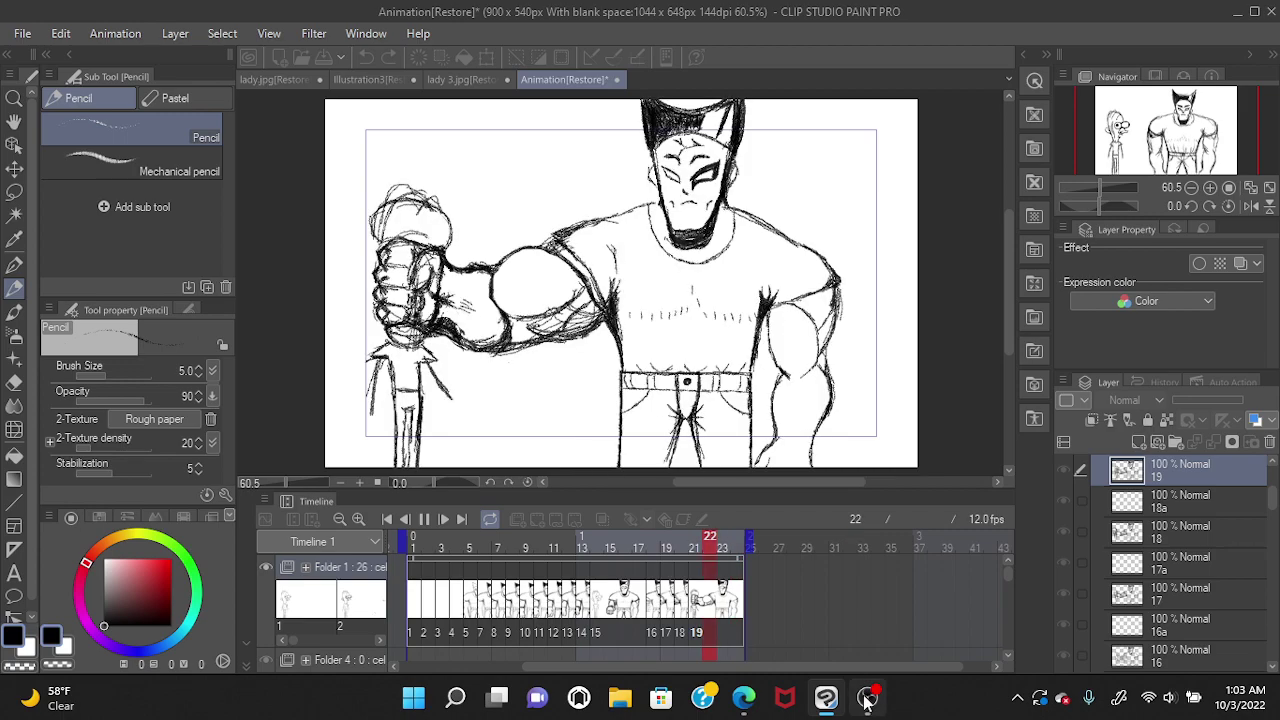
mouse_move(866, 700)
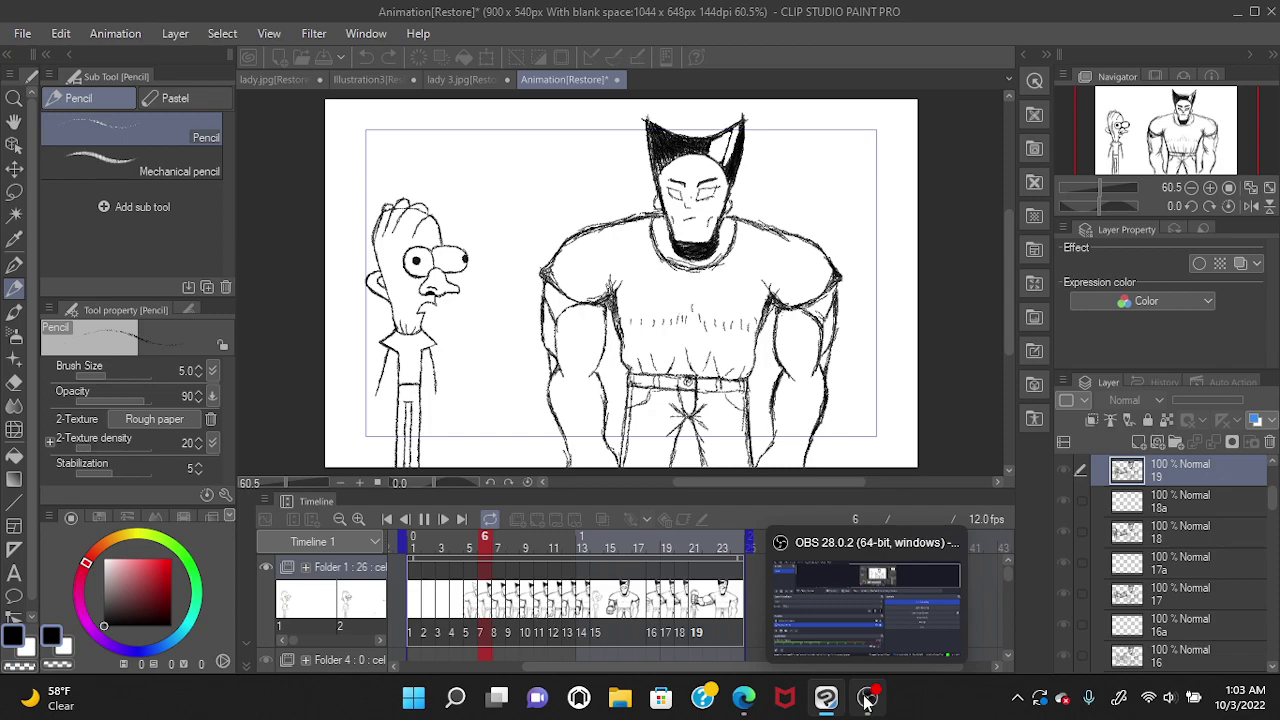
click(425, 520)
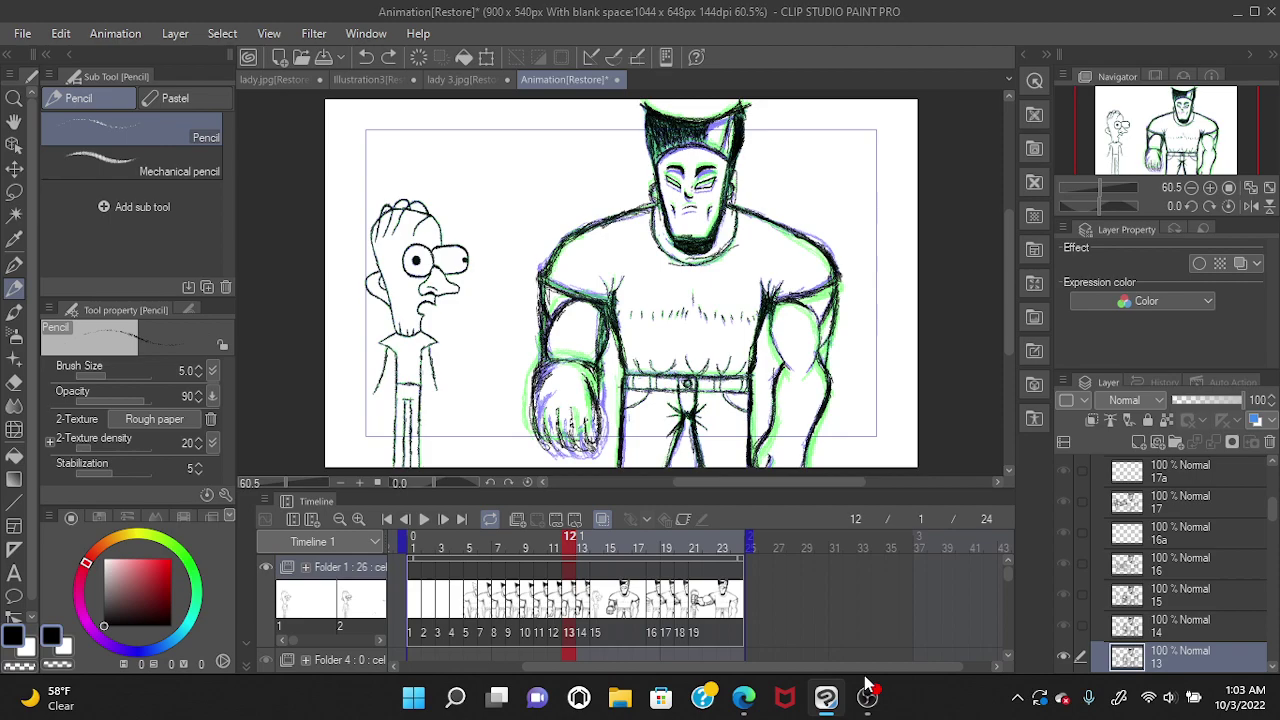
click(867, 694)
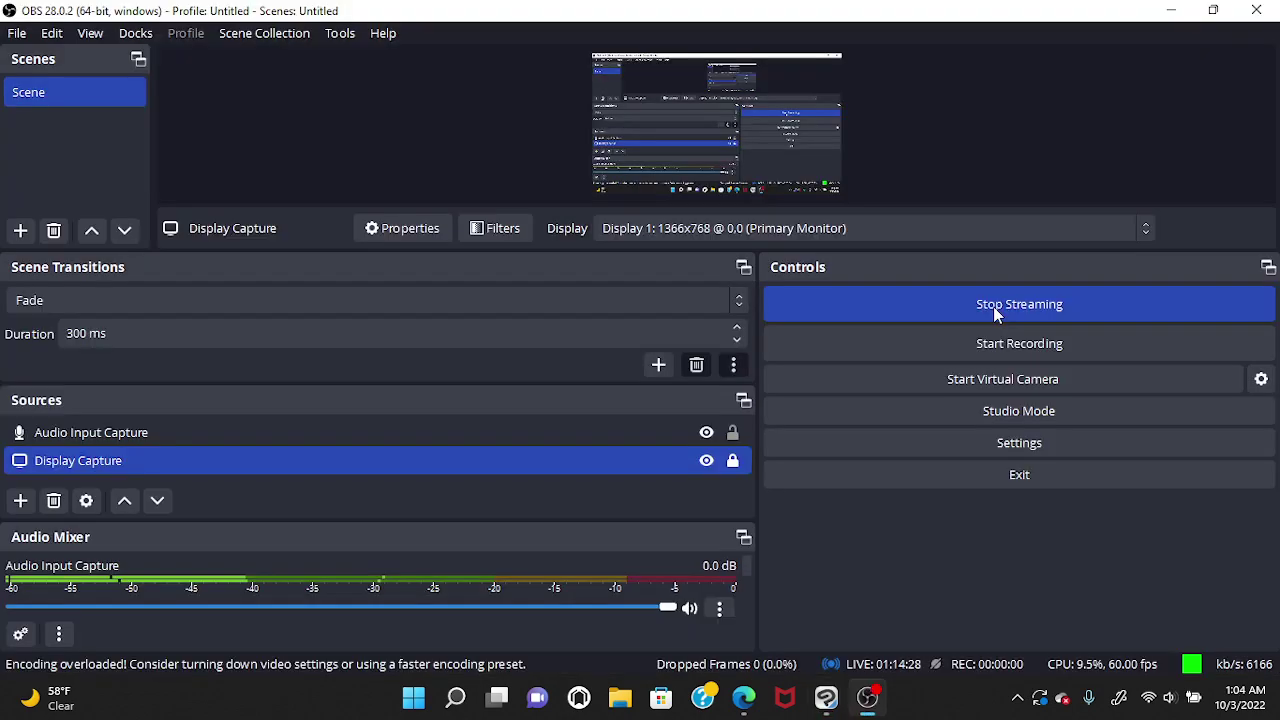